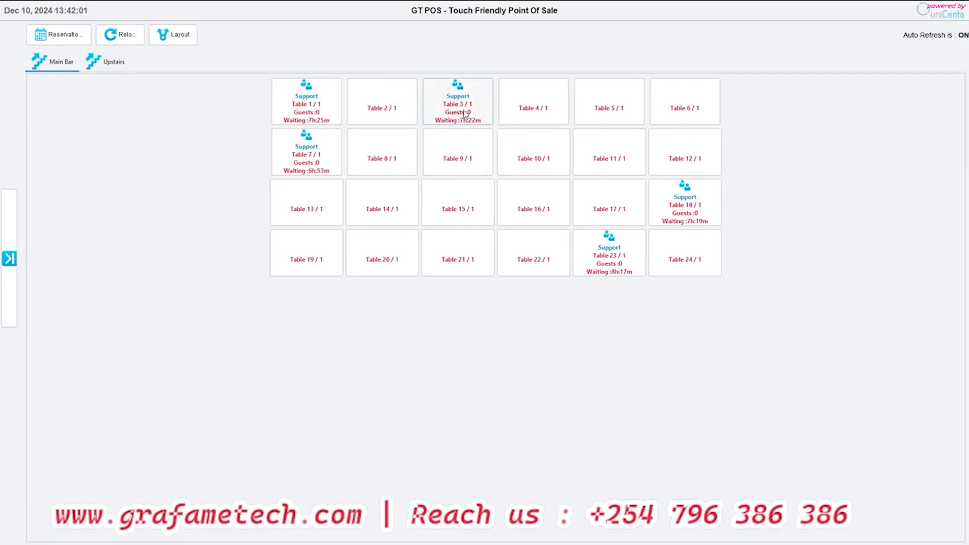
- Delete the open orders on Table 3, Table 18 and Table 23 in the Main Bar
click(467, 117)
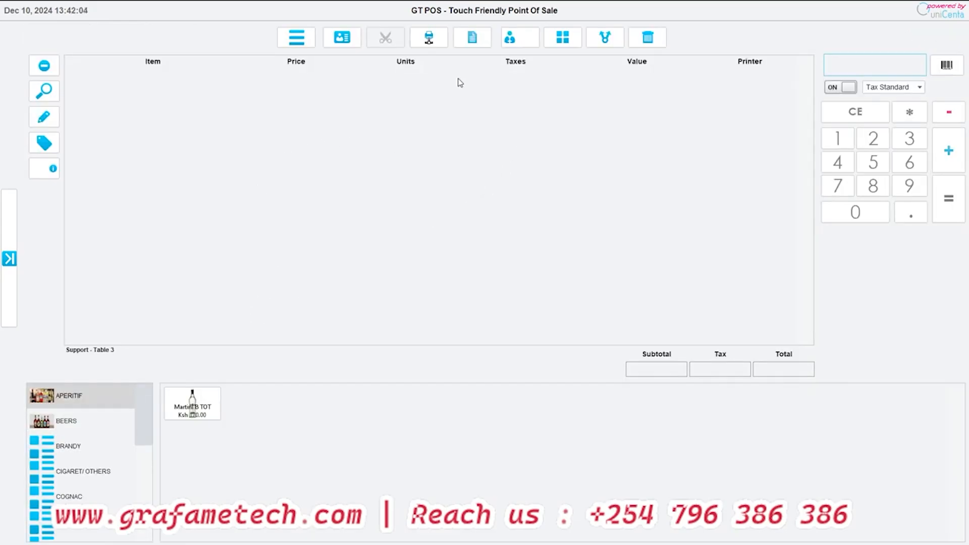
click(648, 42)
click(623, 52)
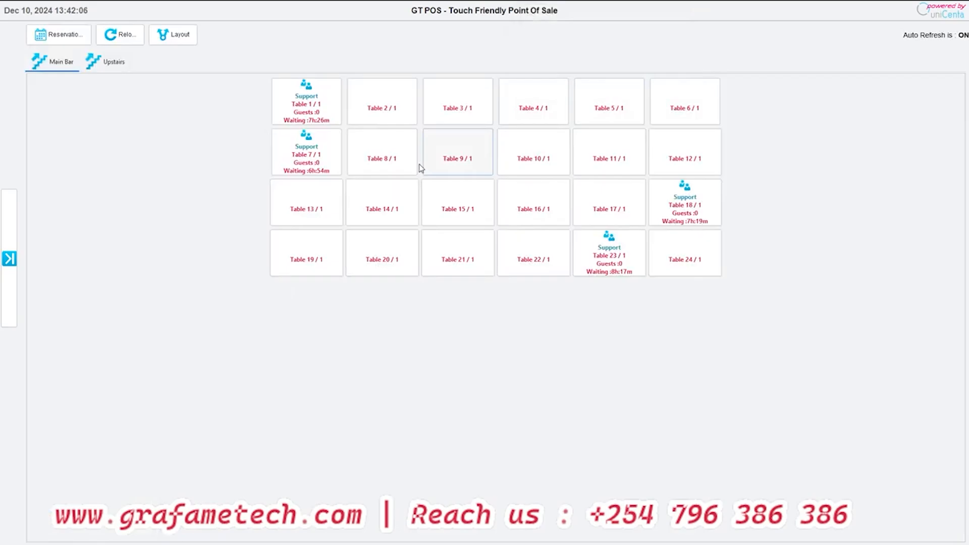
click(693, 197)
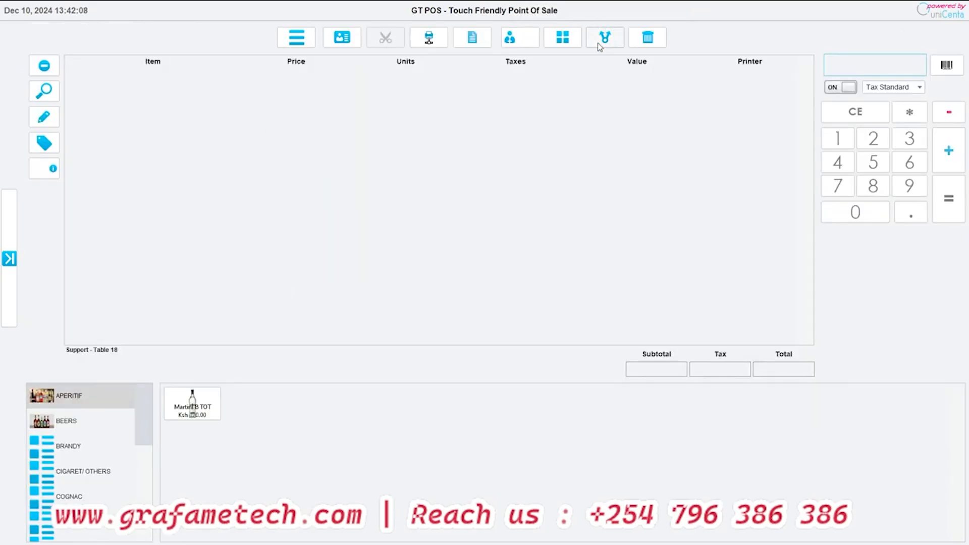
click(647, 40)
click(626, 54)
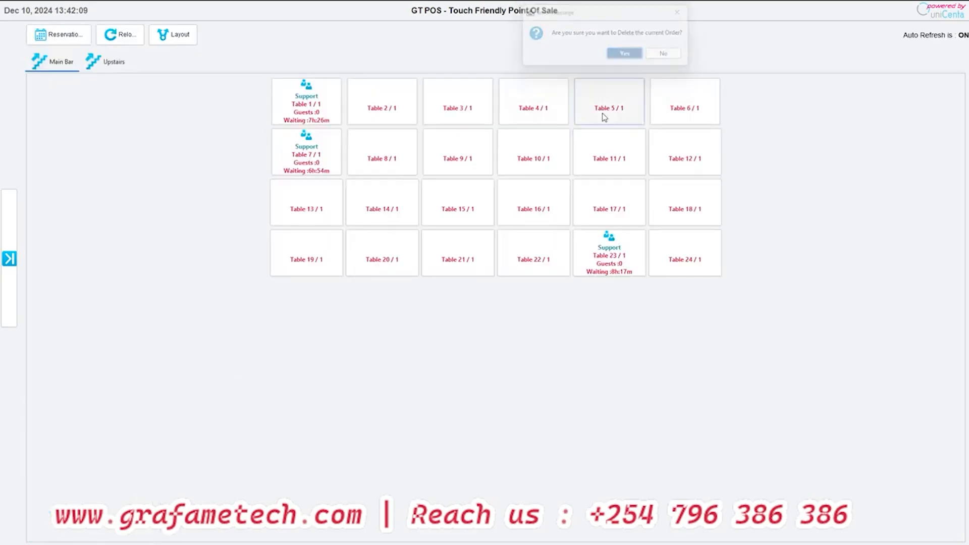
click(610, 240)
click(633, 37)
click(623, 53)
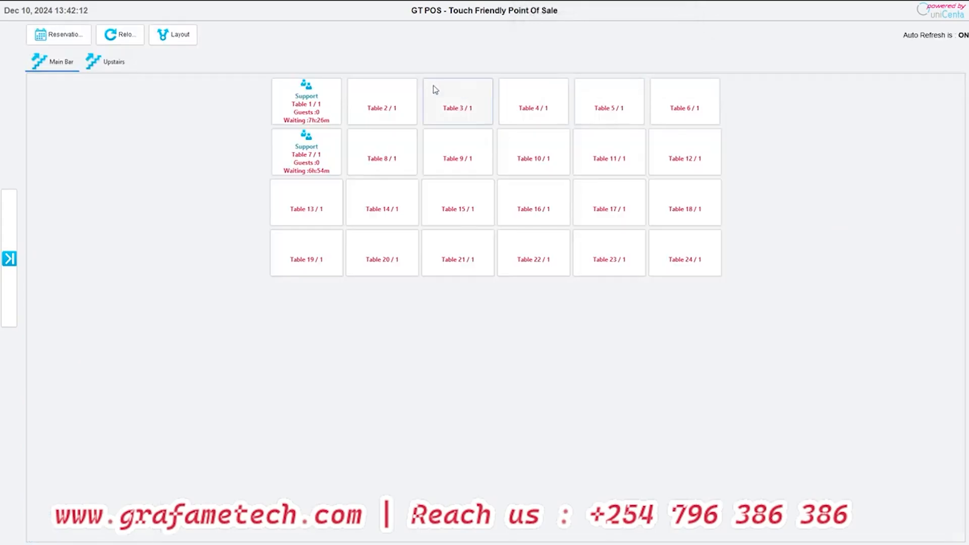
- Delete the open orders on Table 1 and Table 7 in the Main Bar
click(306, 101)
click(648, 37)
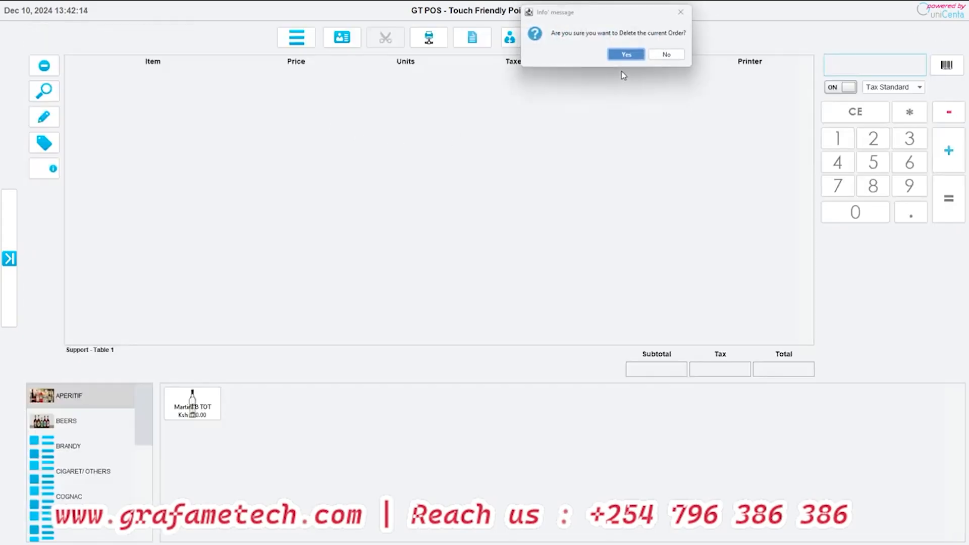
click(624, 54)
click(309, 158)
click(648, 37)
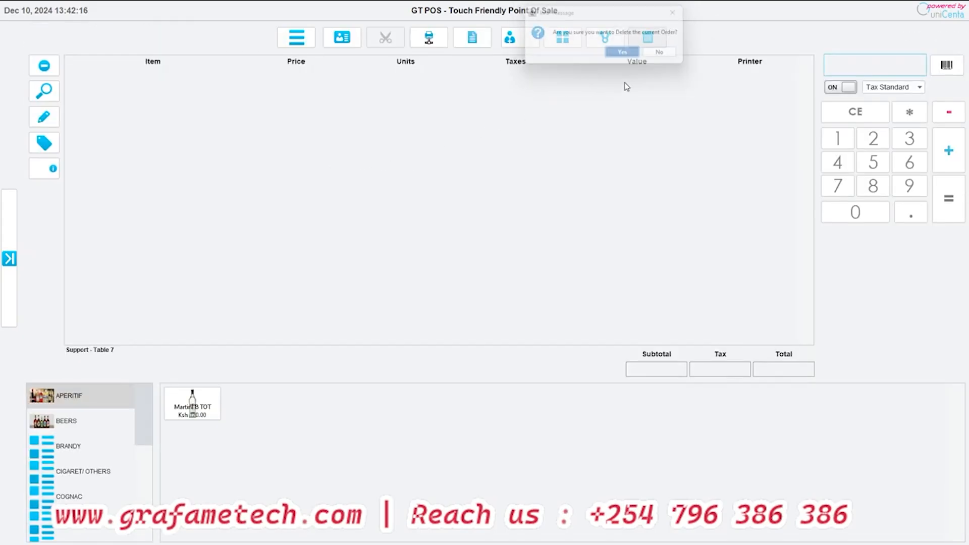
click(624, 53)
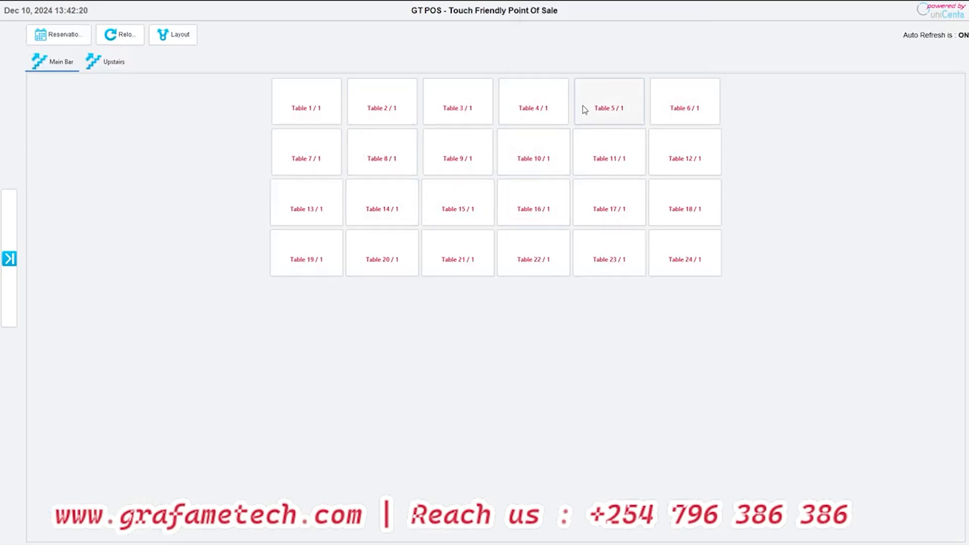
- Start an order on Table 2 with one Martini Bianco TOT and two Guiness 500ML
click(411, 118)
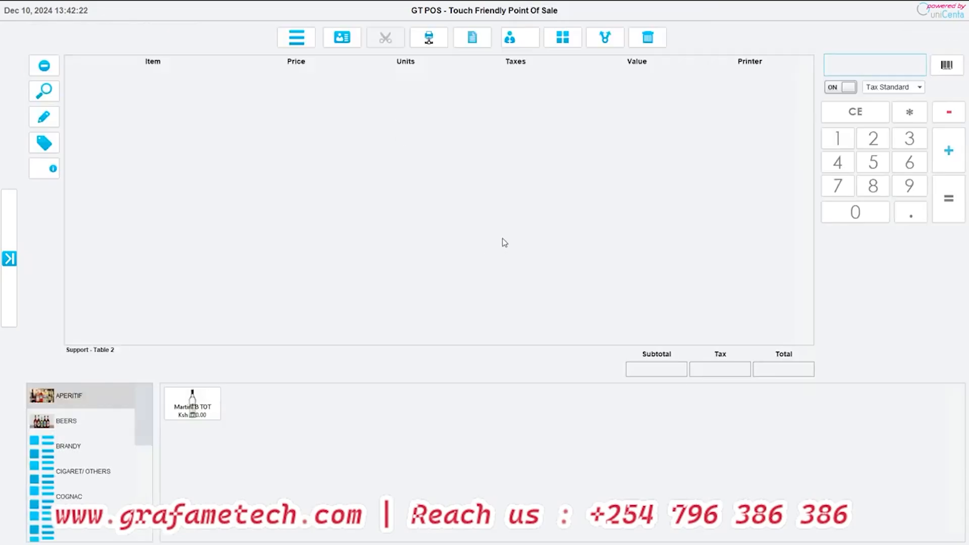
click(184, 407)
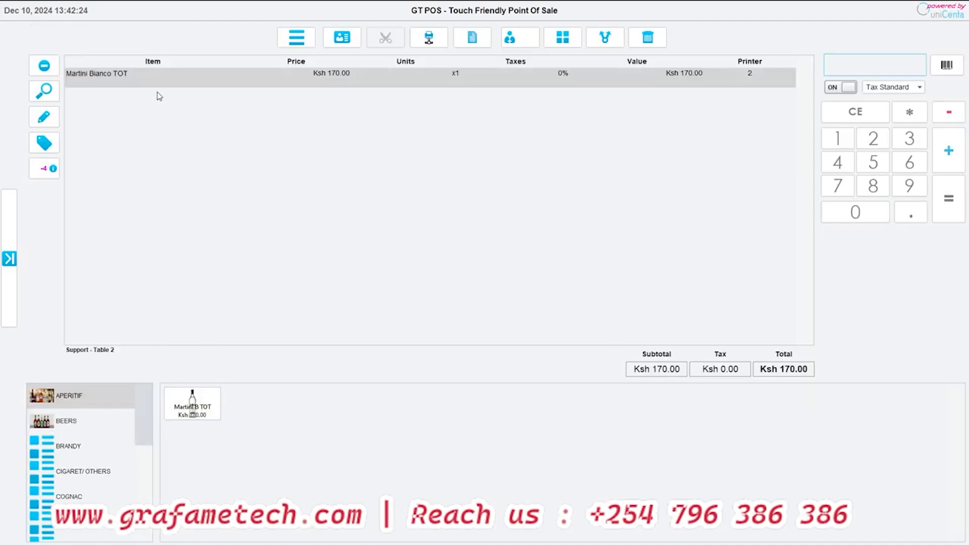
scroll(39, 523, down, 3)
scroll(66, 403, up, 3)
click(76, 427)
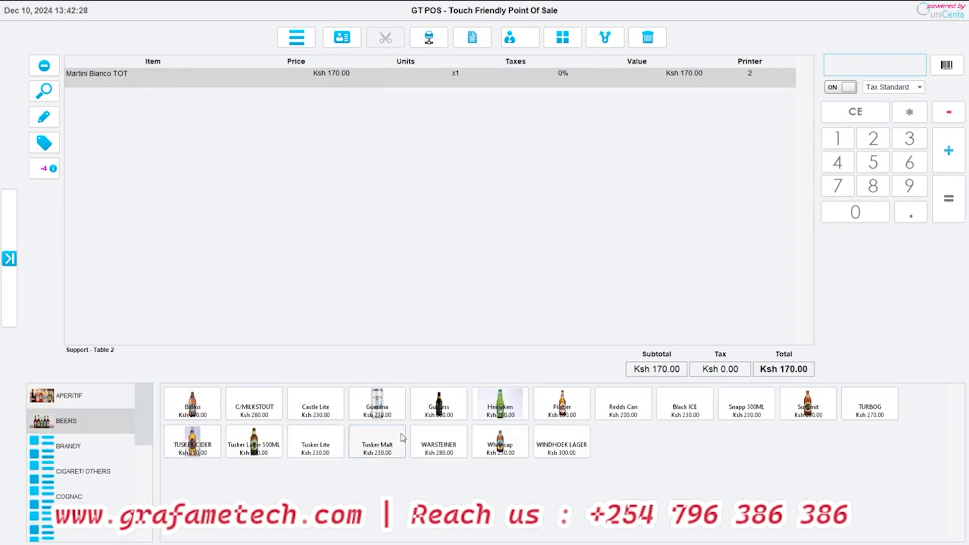
click(438, 404)
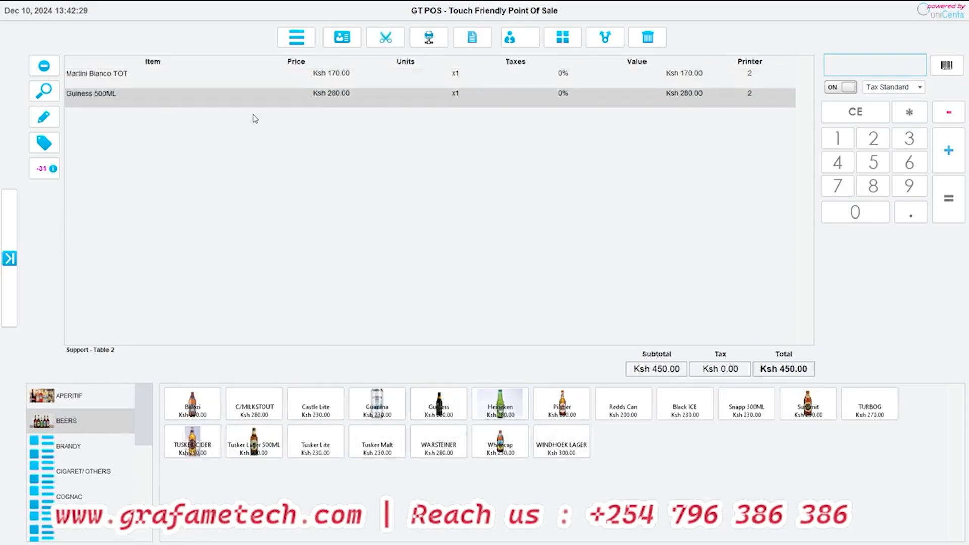
click(949, 150)
- Check the stock information for the Guiness 500ML line on the ticket
click(130, 84)
click(117, 101)
click(120, 82)
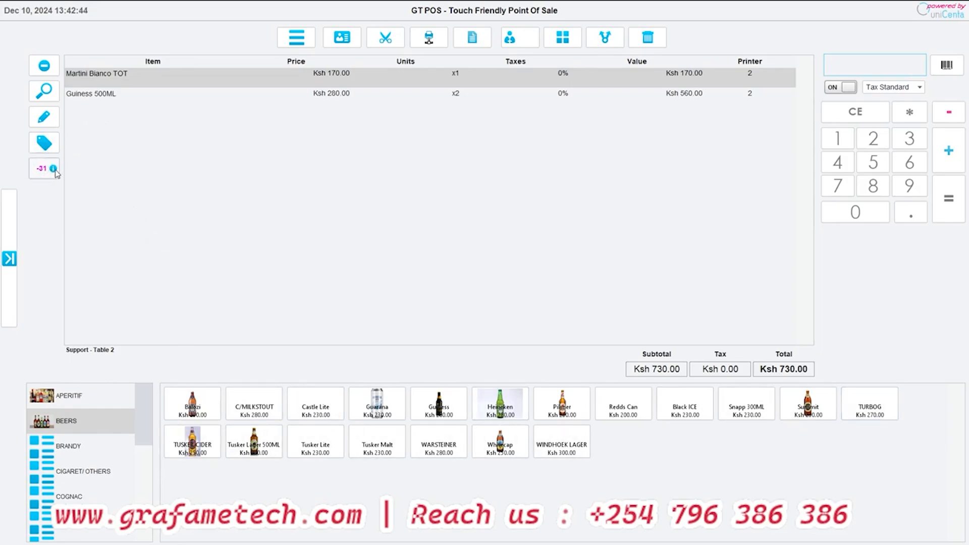
click(82, 104)
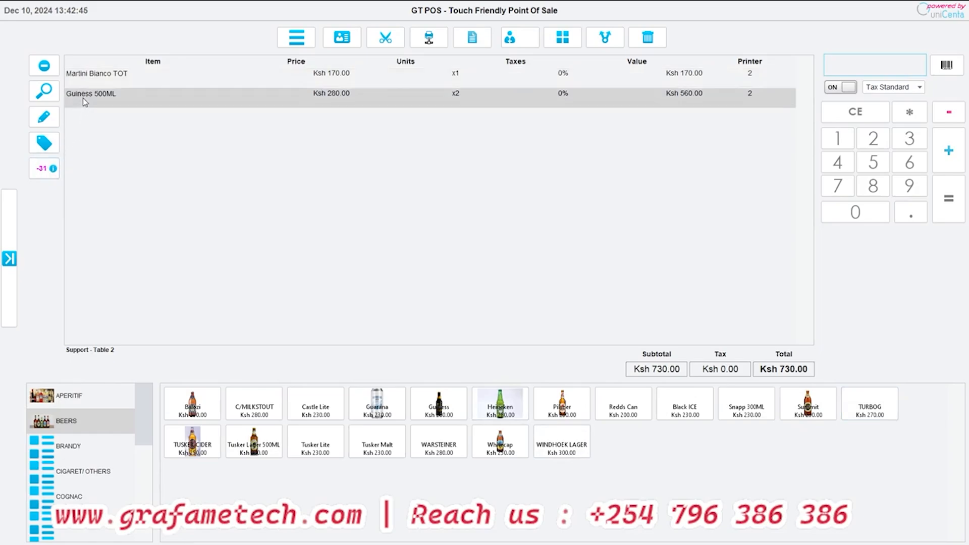
click(42, 172)
click(526, 300)
- Add one Tusker Lager 500ML to the Table 2 order, and review the Guiness 500ML stock details again
click(265, 443)
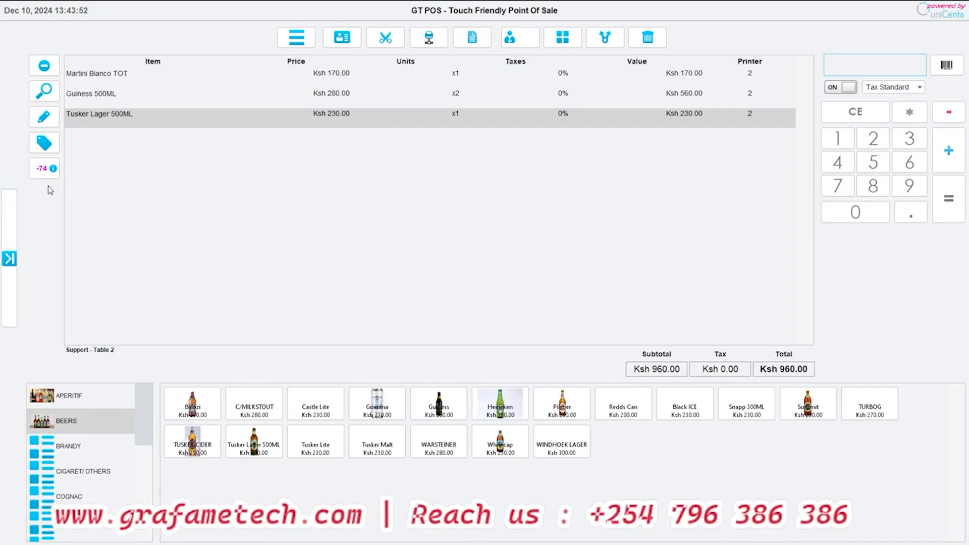
click(95, 84)
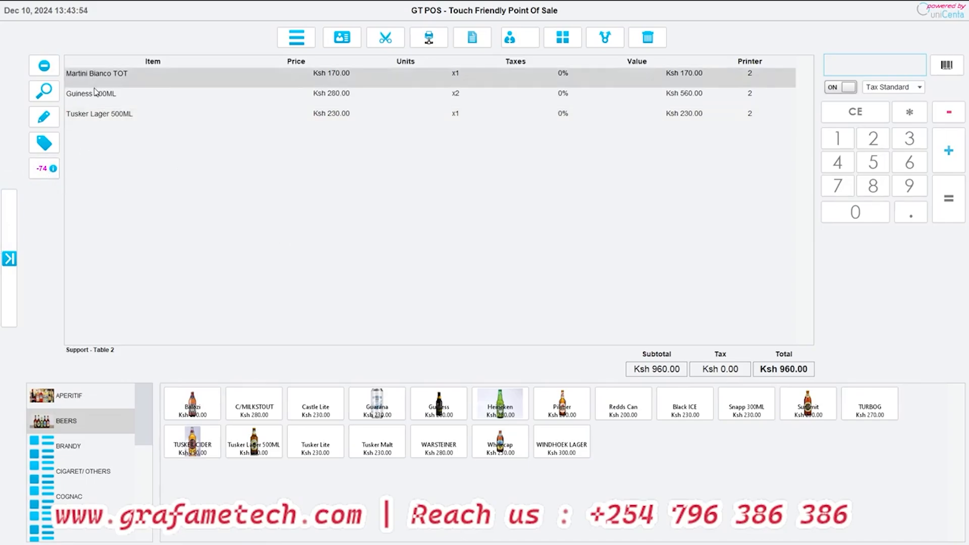
click(93, 93)
click(57, 169)
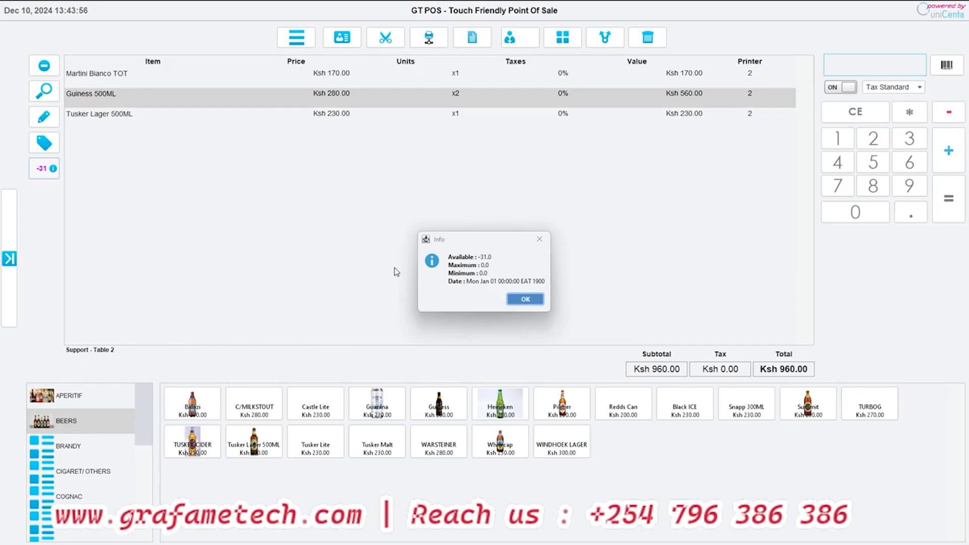
click(517, 308)
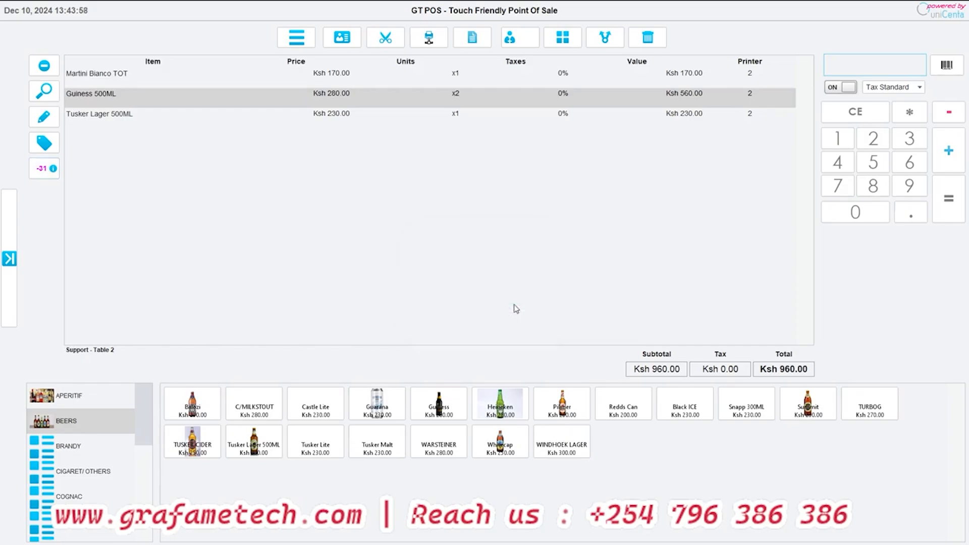
click(53, 169)
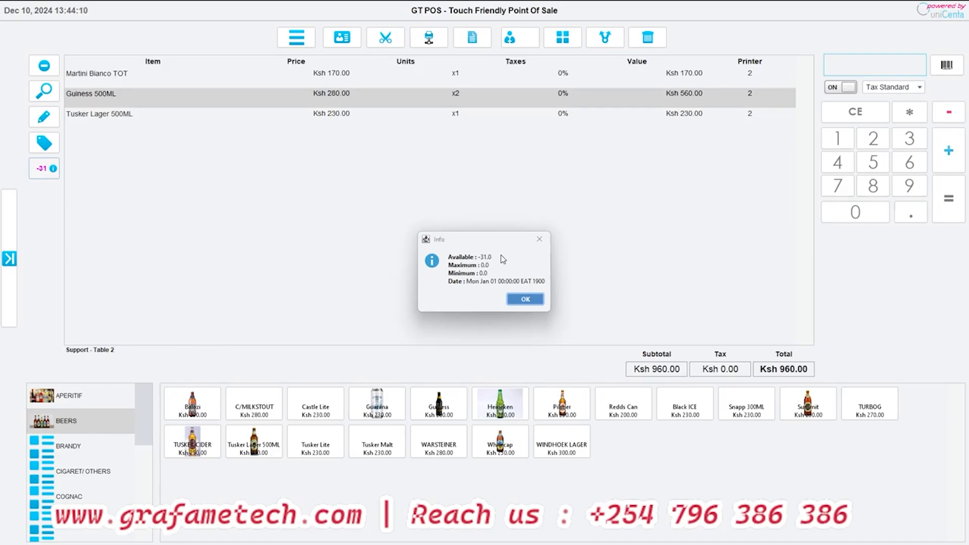
click(514, 301)
- Print the Table 2 ticket to the remote printer
click(125, 81)
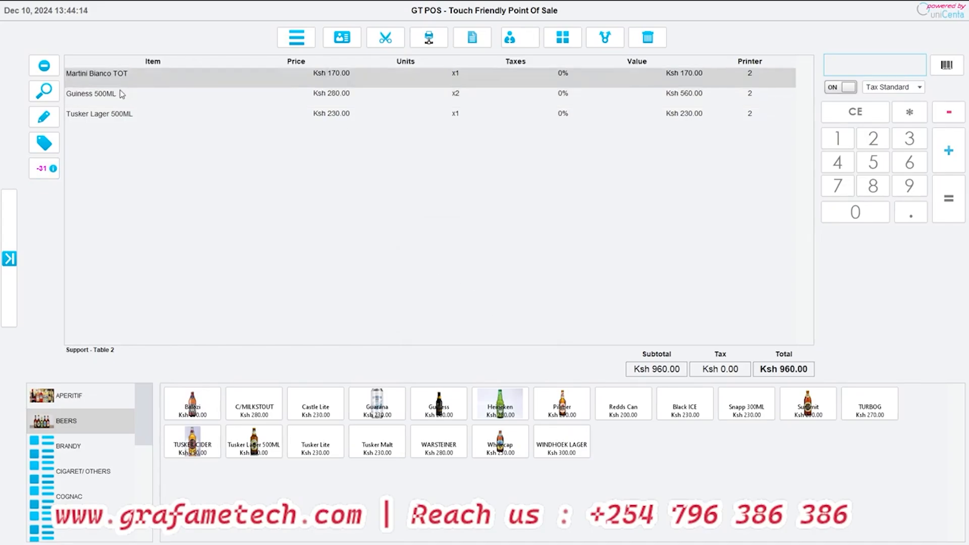
click(430, 41)
- Look over the ordered items, and show and hide the ticket's extra functions
click(121, 103)
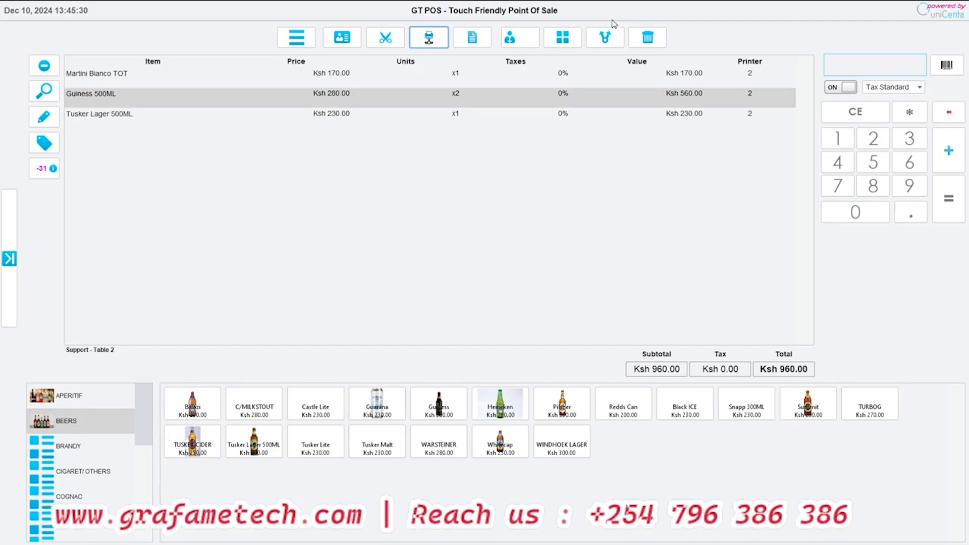
click(105, 79)
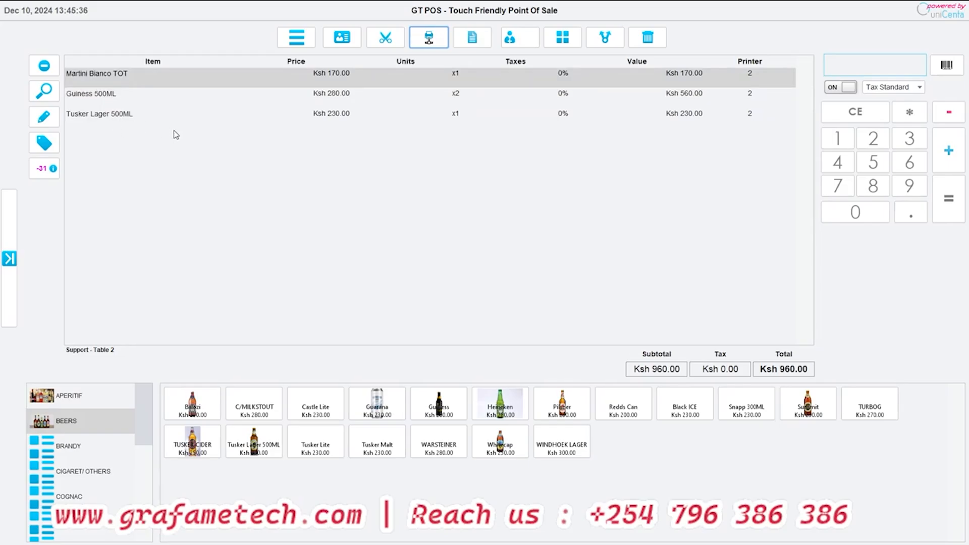
click(292, 44)
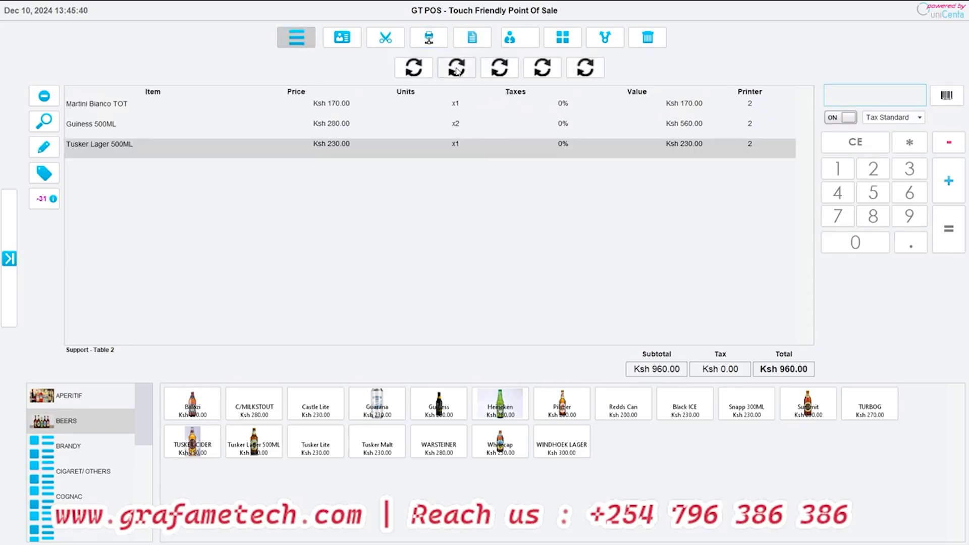
click(298, 38)
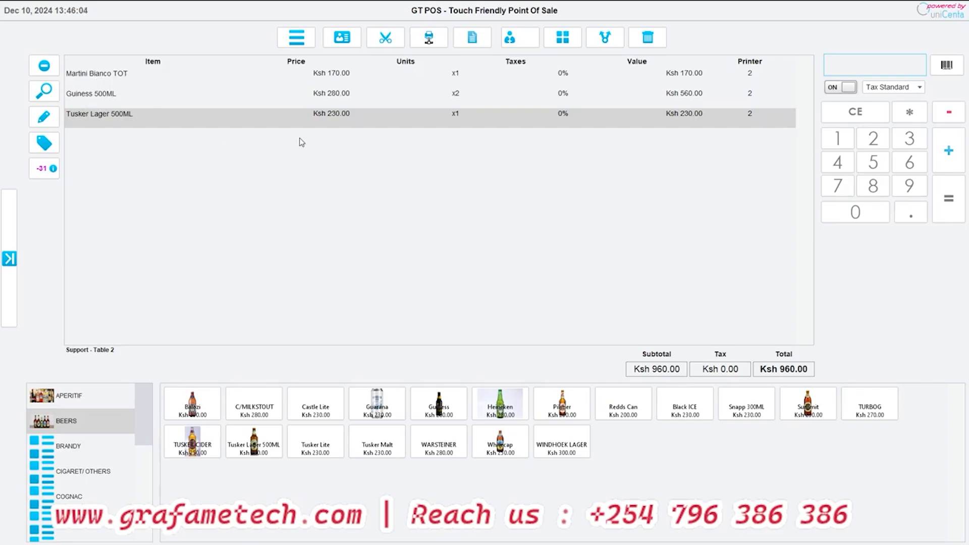
- Open the form for adding a new customer to the ticket, review its fields, and close it without saving
click(342, 40)
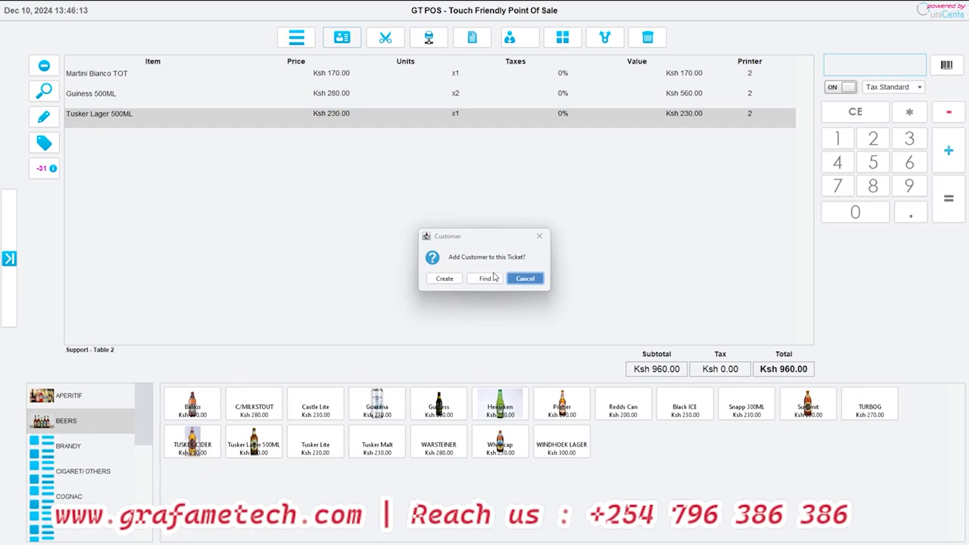
click(440, 279)
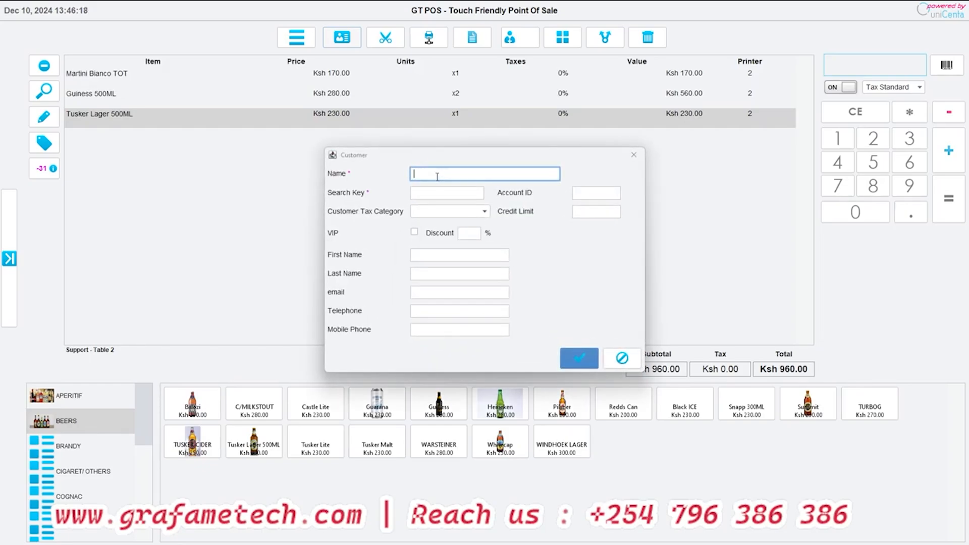
click(426, 197)
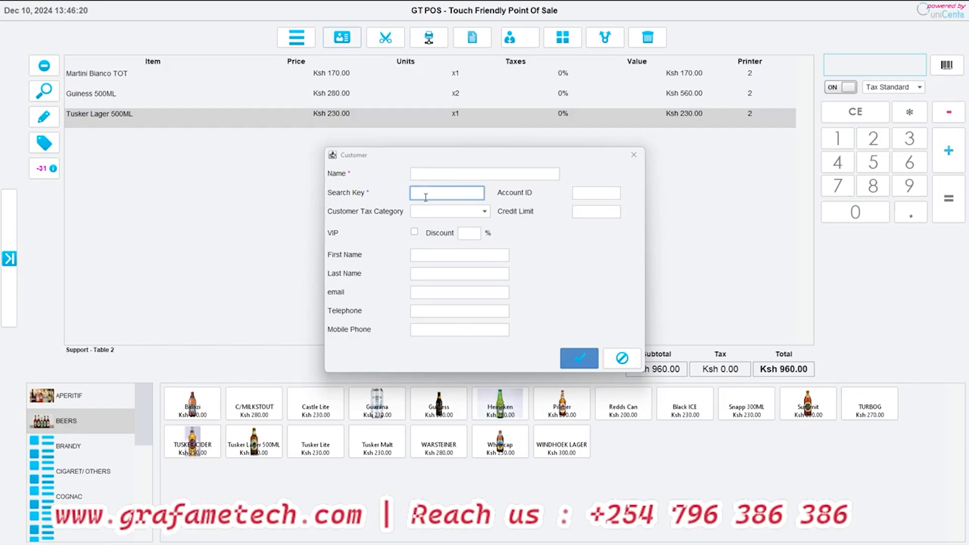
click(579, 214)
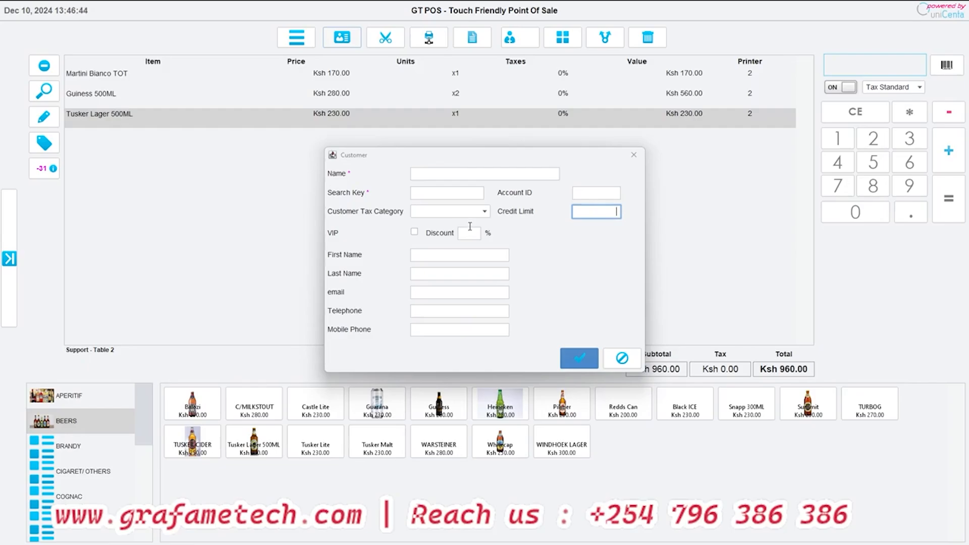
click(622, 358)
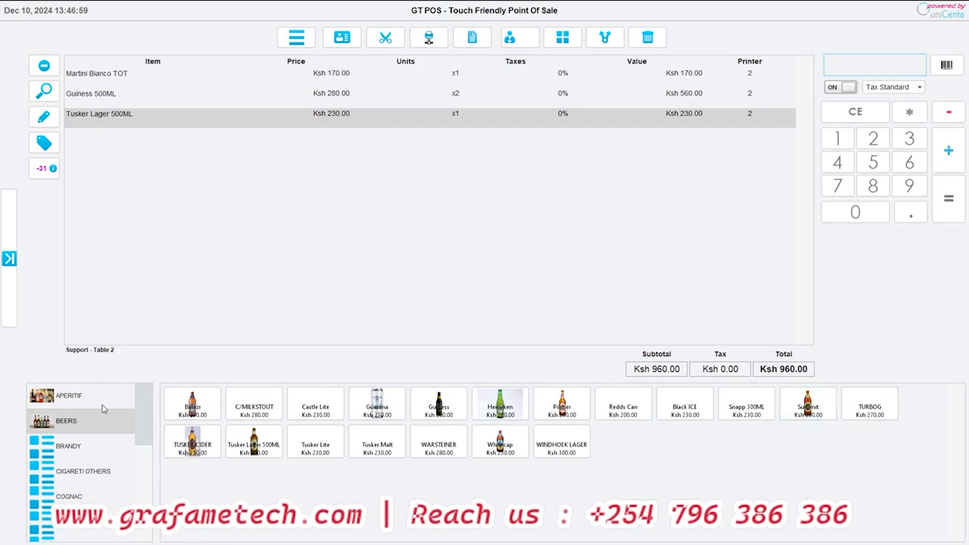
- Browse the products in the Brandy, Cigaret/Others, Cognac, Beers and Aperitif categories
click(43, 404)
click(91, 452)
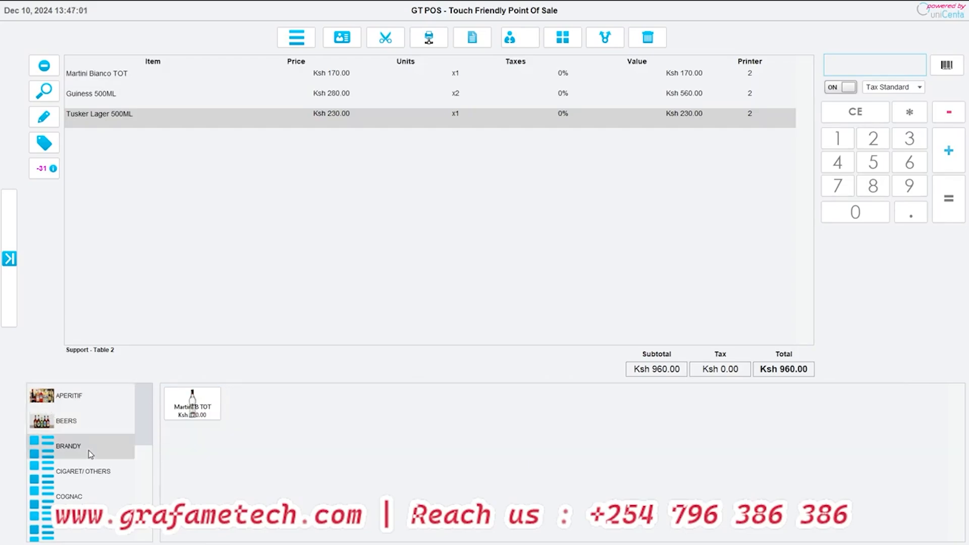
click(105, 475)
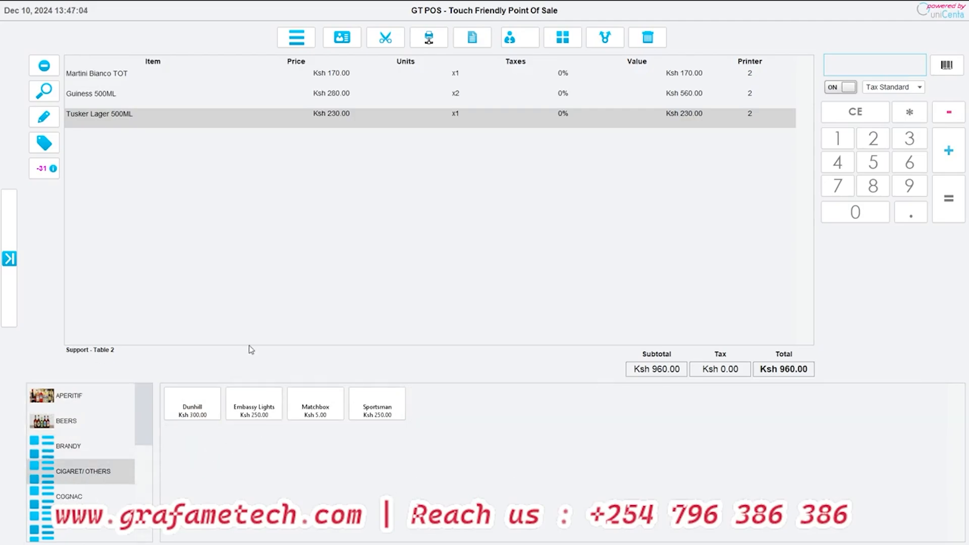
click(78, 493)
scroll(84, 480, down, 3)
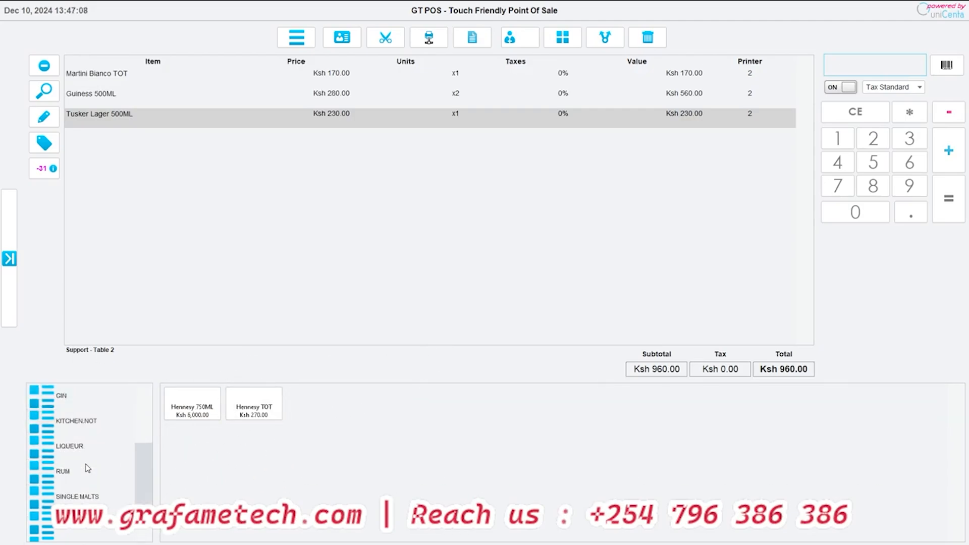
scroll(87, 469, up, 3)
click(57, 426)
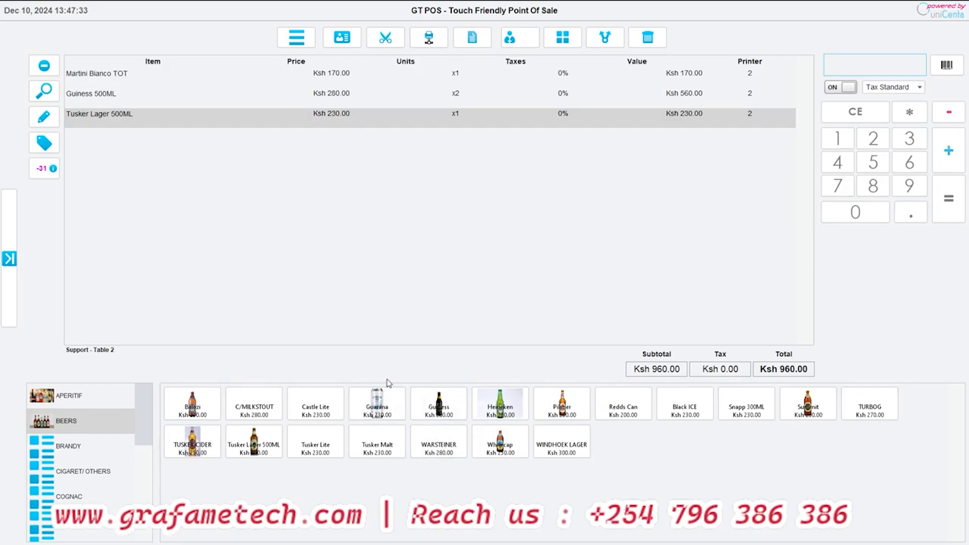
click(65, 398)
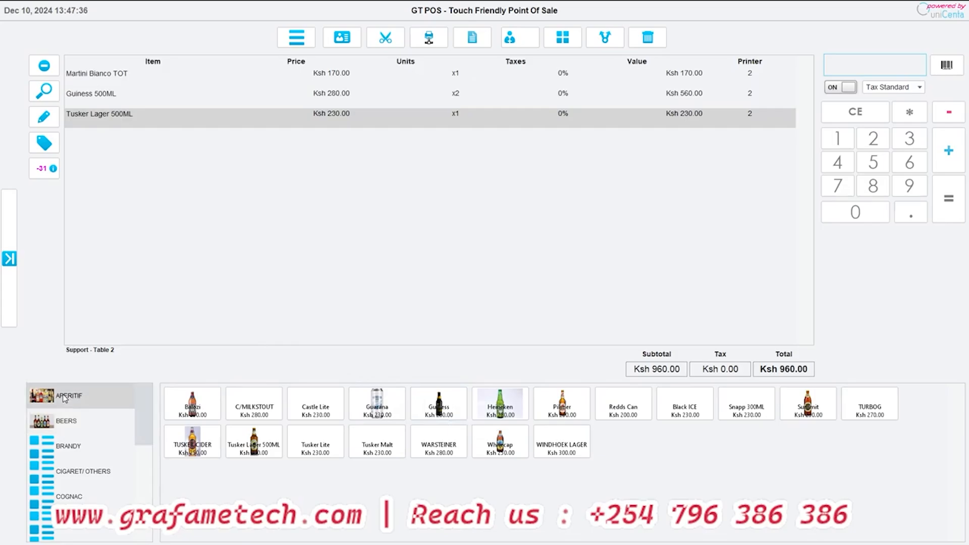
- Look through the products in the Beers and Brandy categories, and highlight the Guiness 500ML and Martini Bianco TOT lines on the ticket
click(68, 425)
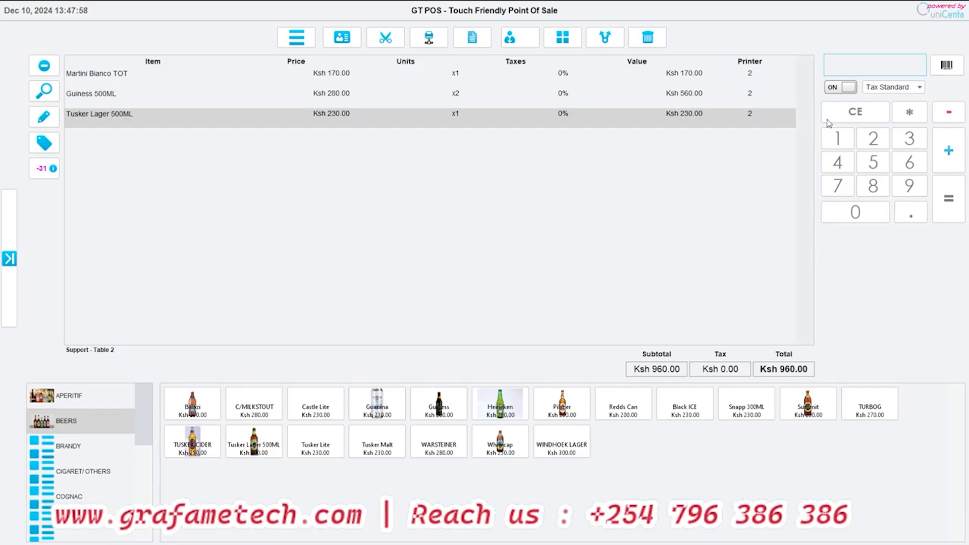
click(185, 98)
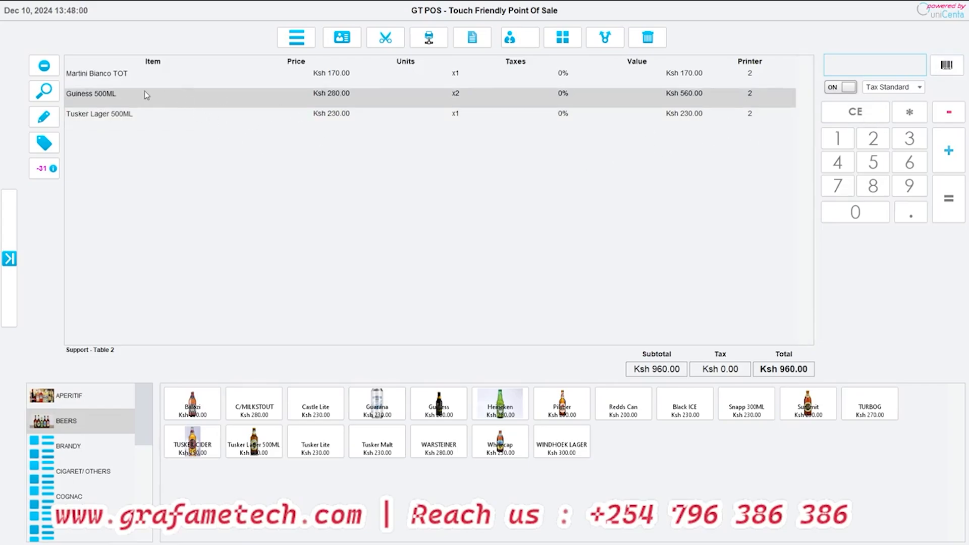
click(126, 79)
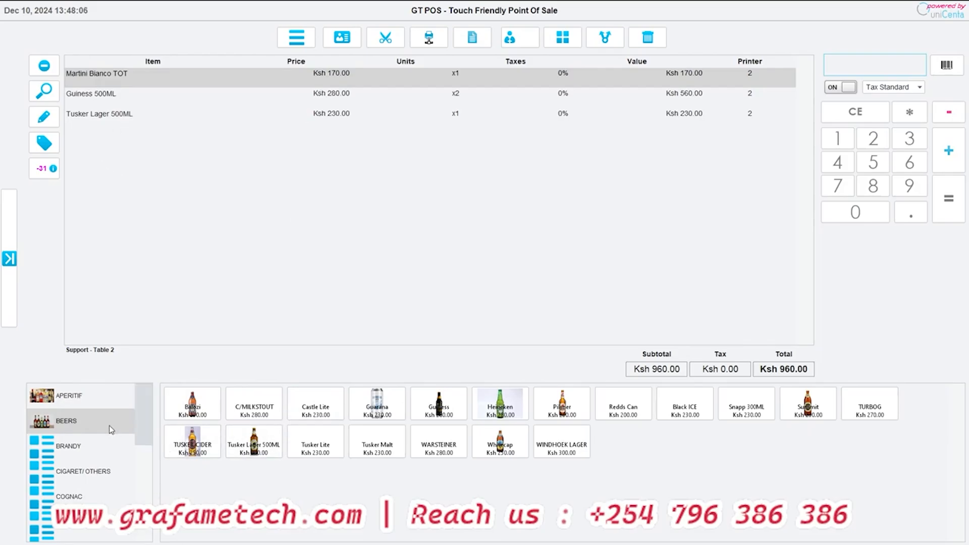
click(99, 451)
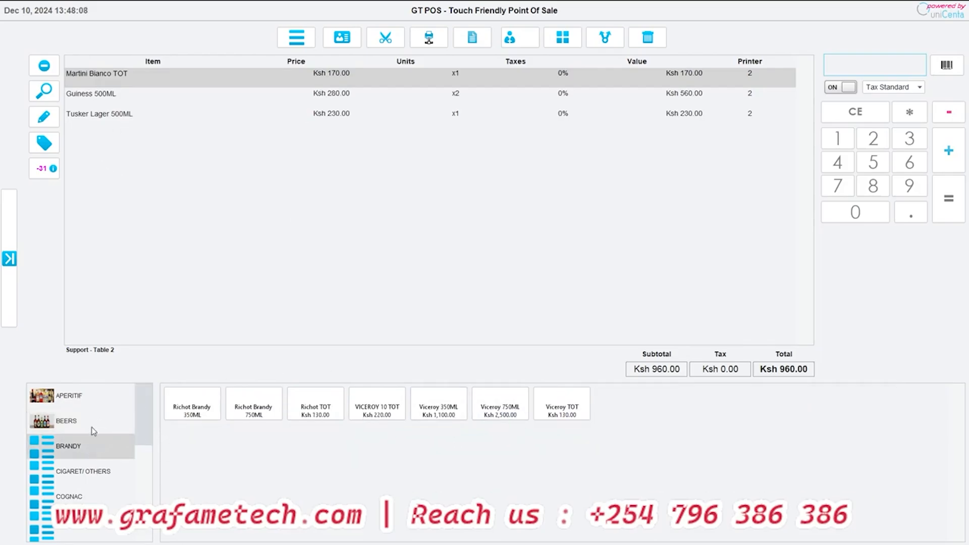
click(94, 430)
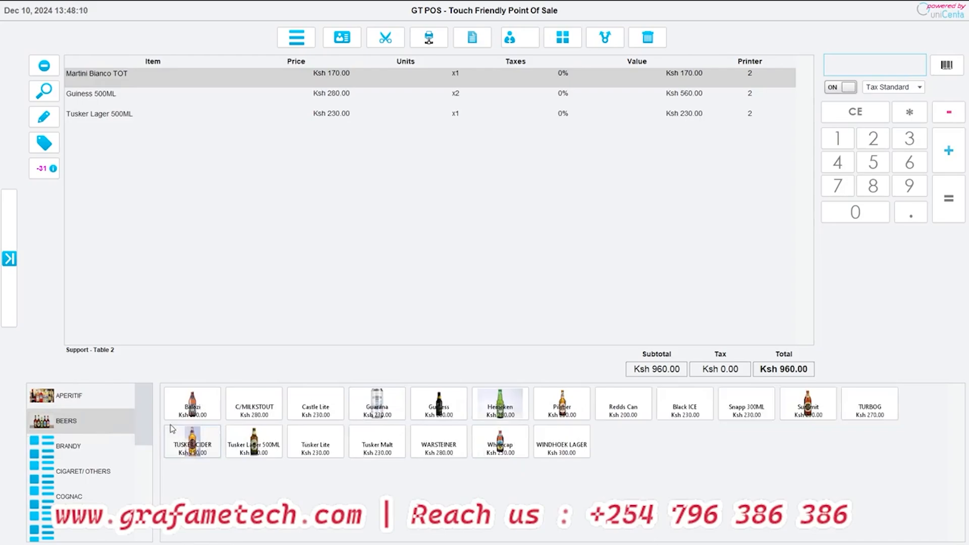
- Search the product list for items with "red" in the name
click(44, 91)
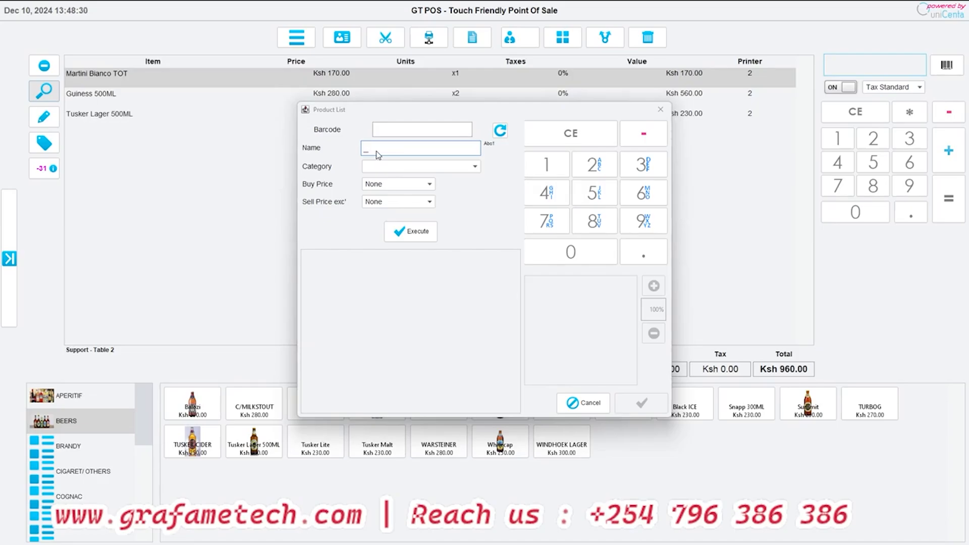
text(red)
key(BackSpace)
text(re)
click(413, 233)
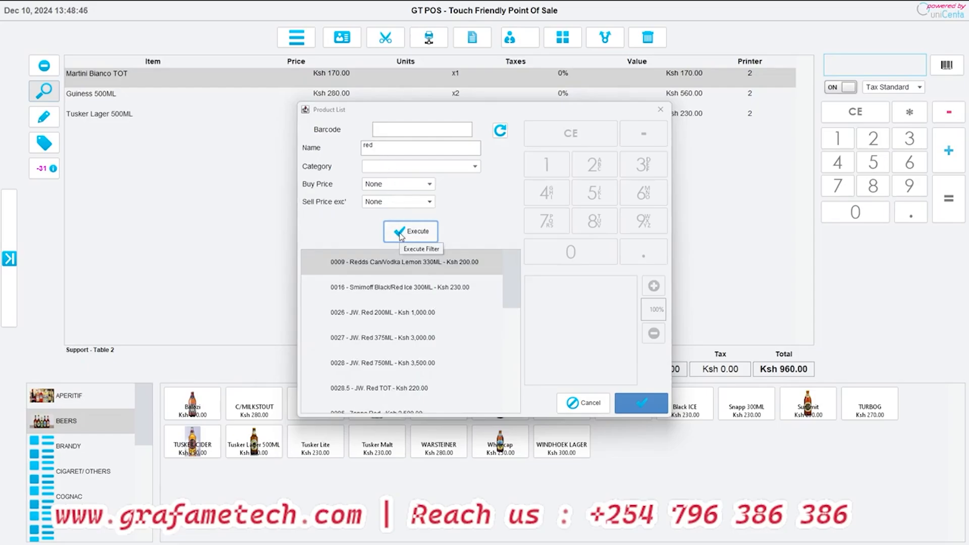
- Add Four Cousin RED from the search results to the Table 2 ticket, and view its stock information
click(405, 169)
click(399, 164)
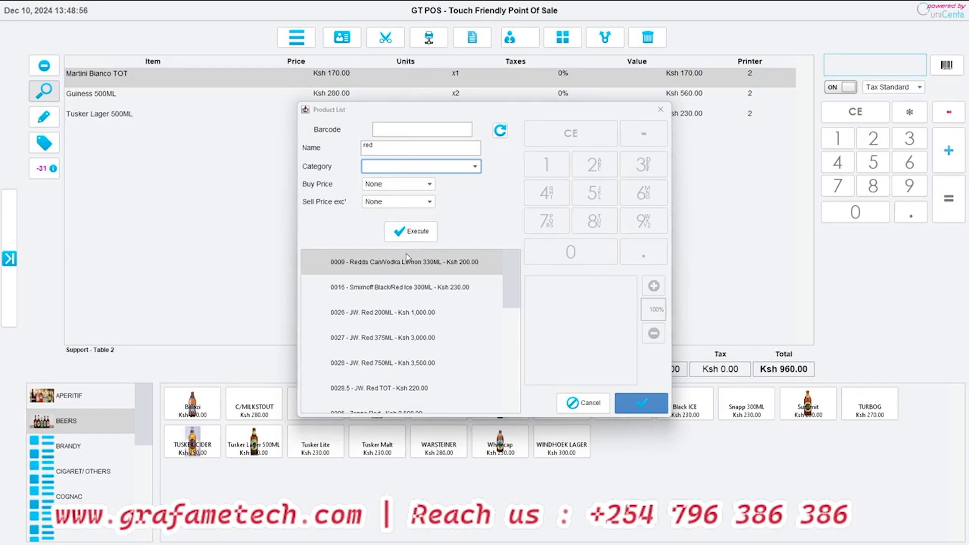
scroll(437, 354, down, 10)
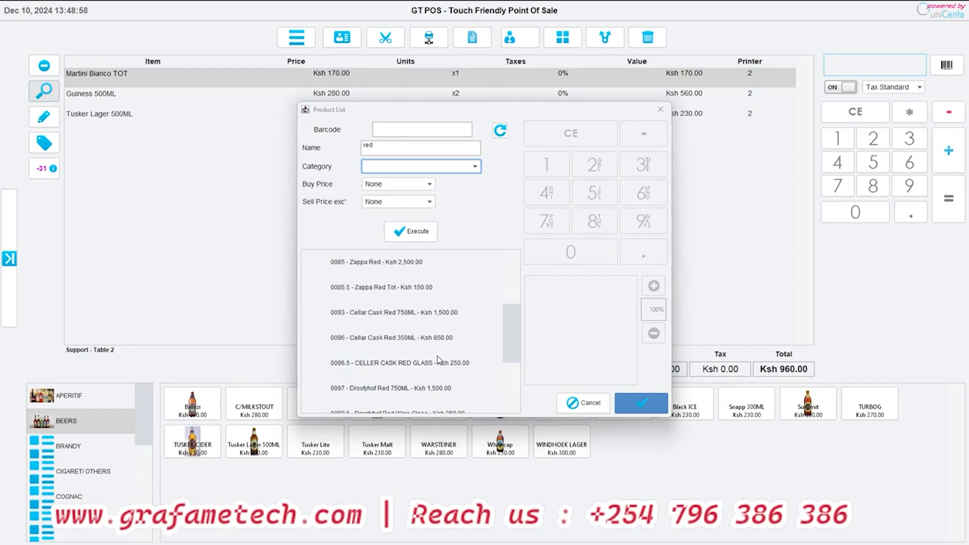
scroll(437, 356, up, 2)
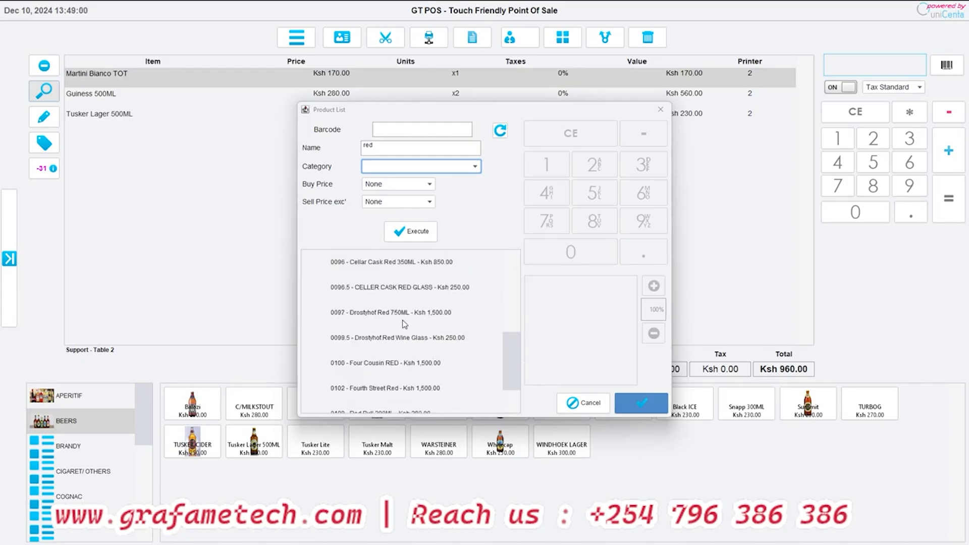
click(386, 363)
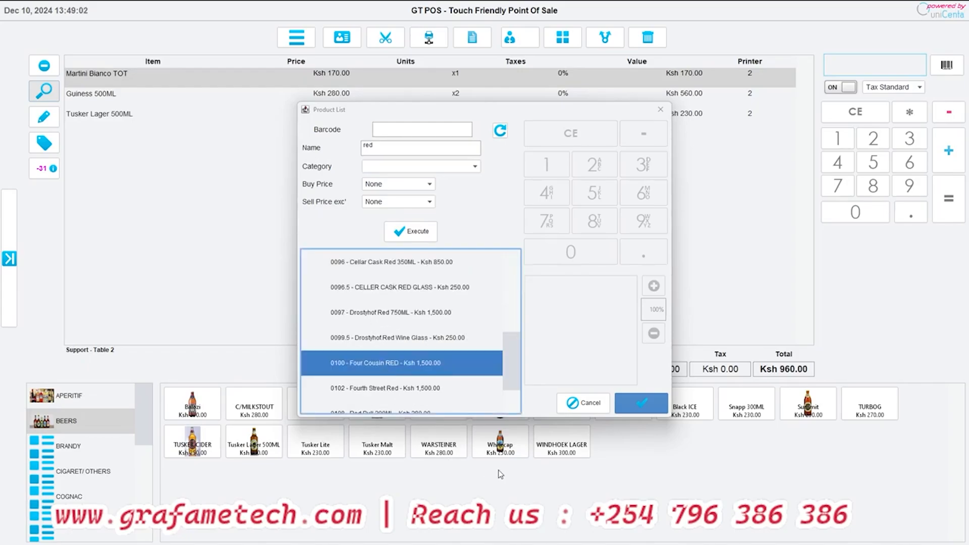
click(630, 402)
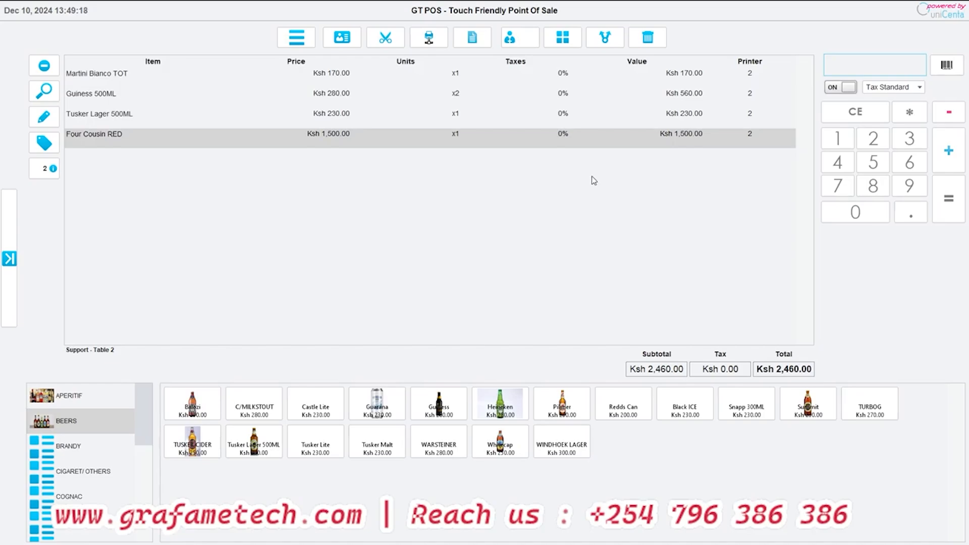
click(55, 174)
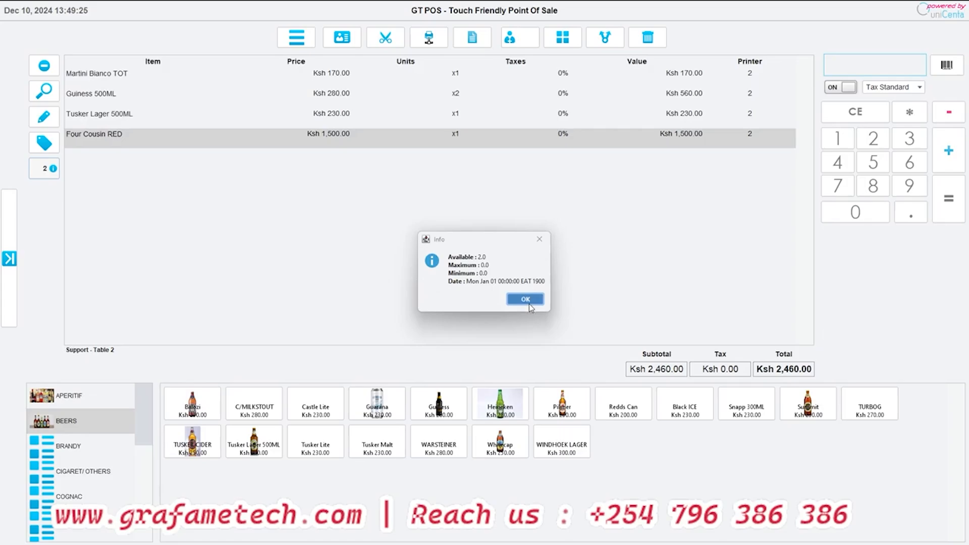
click(530, 303)
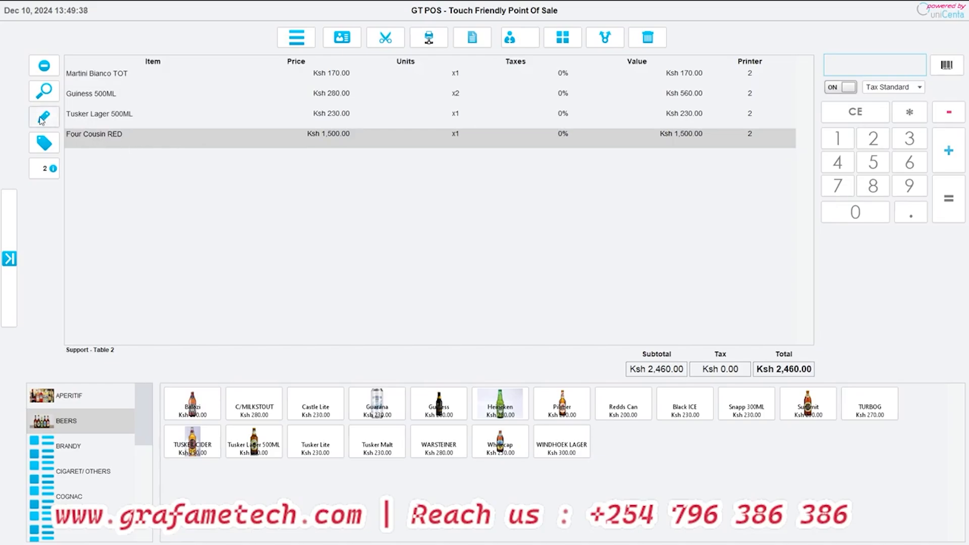
- Open the Four Cousin RED ticket line for editing its price
click(112, 118)
click(109, 145)
click(44, 117)
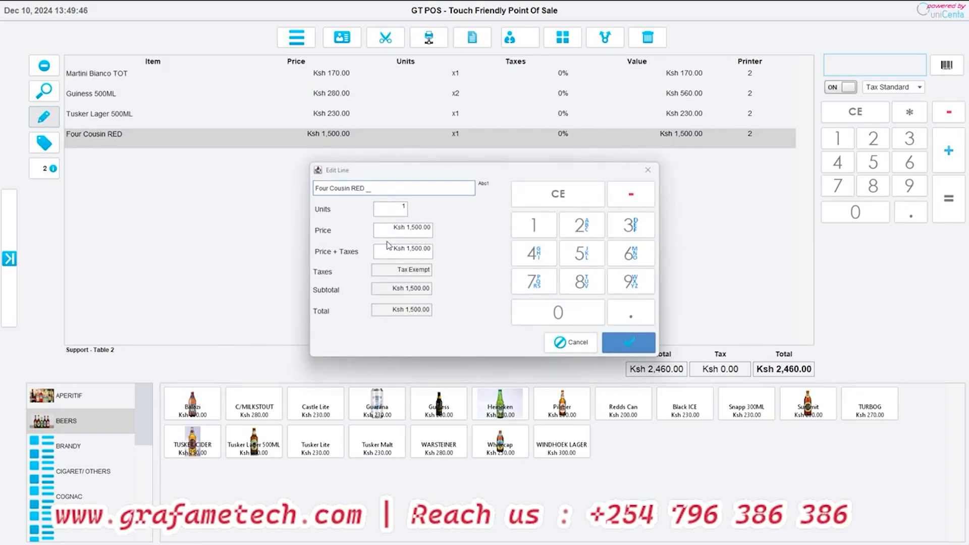
click(401, 234)
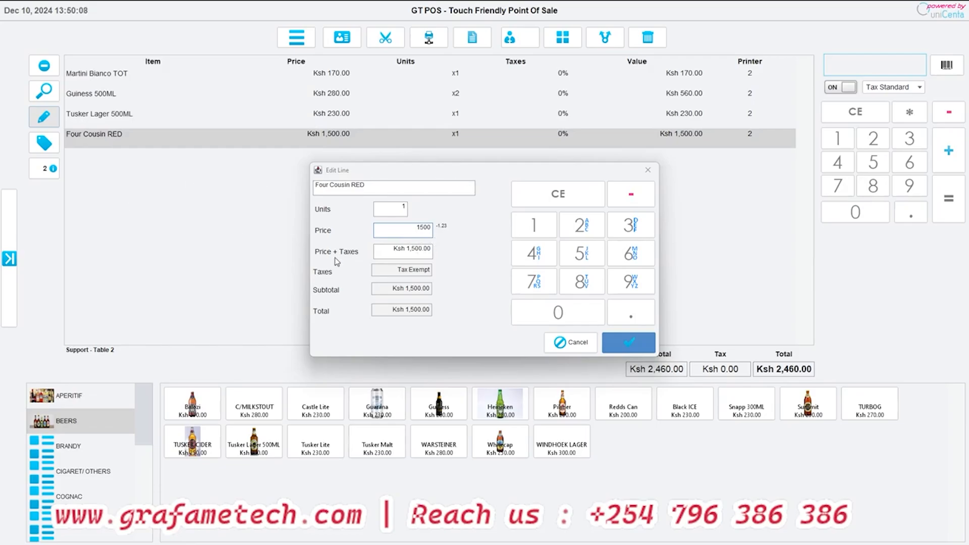
click(534, 226)
click(534, 252)
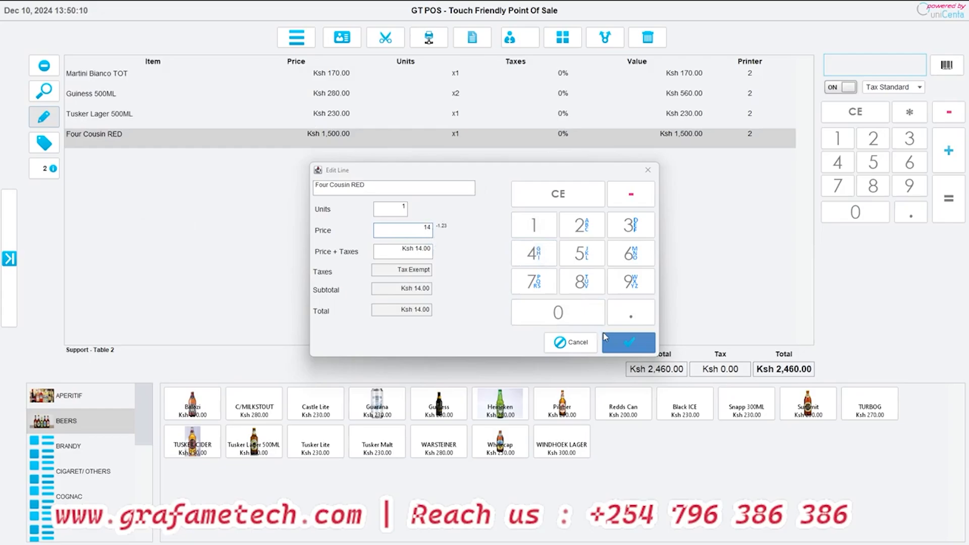
click(581, 313)
click(568, 314)
click(565, 314)
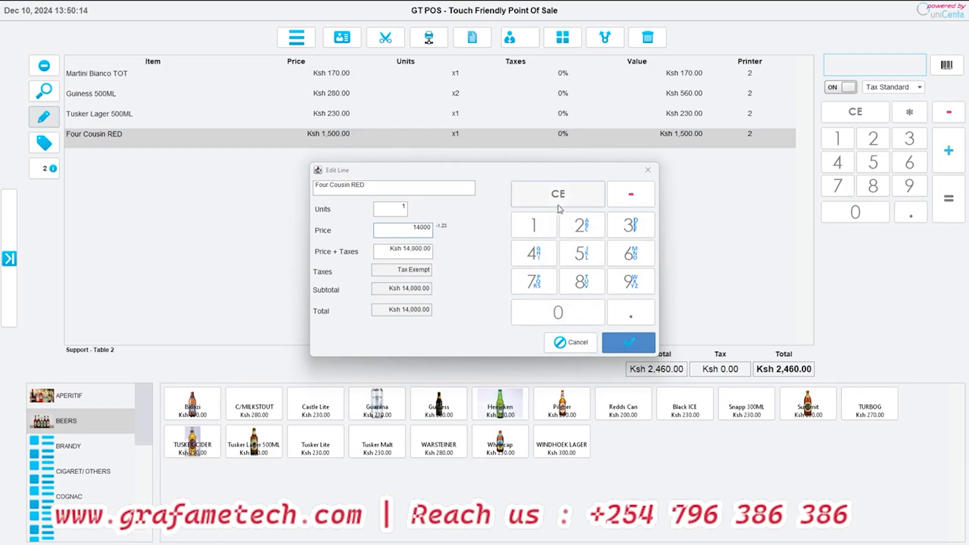
click(558, 194)
- Set the Four Cousin RED price to Ksh 1,400 and save the ticket line
click(534, 226)
click(534, 252)
click(546, 314)
click(545, 314)
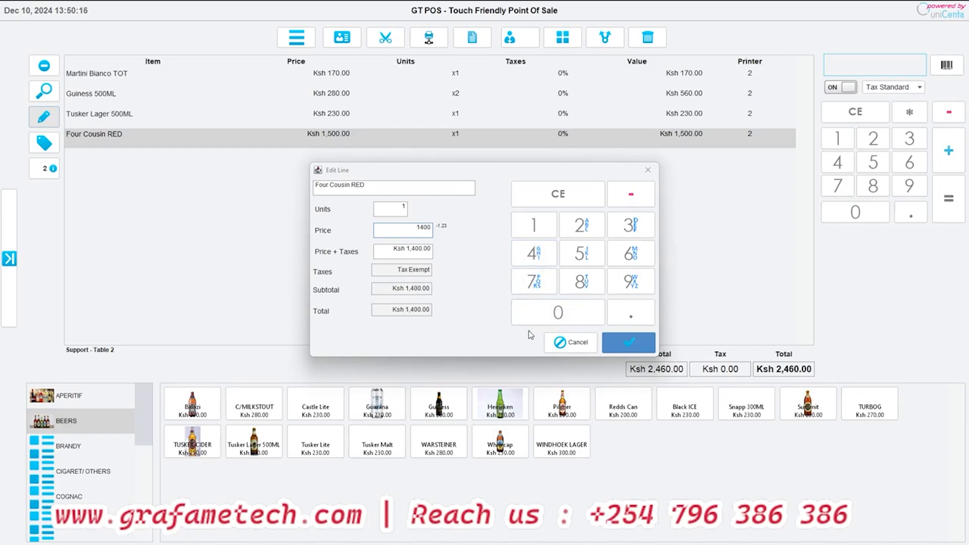
click(631, 344)
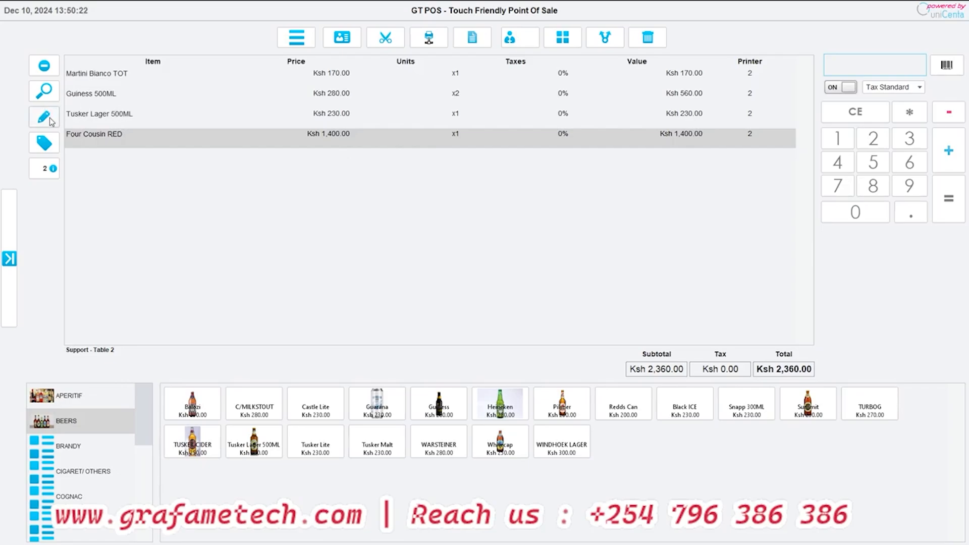
- Increase the Four Cousin RED quantity by one, and edit the line to set its units to 20
click(952, 162)
click(44, 116)
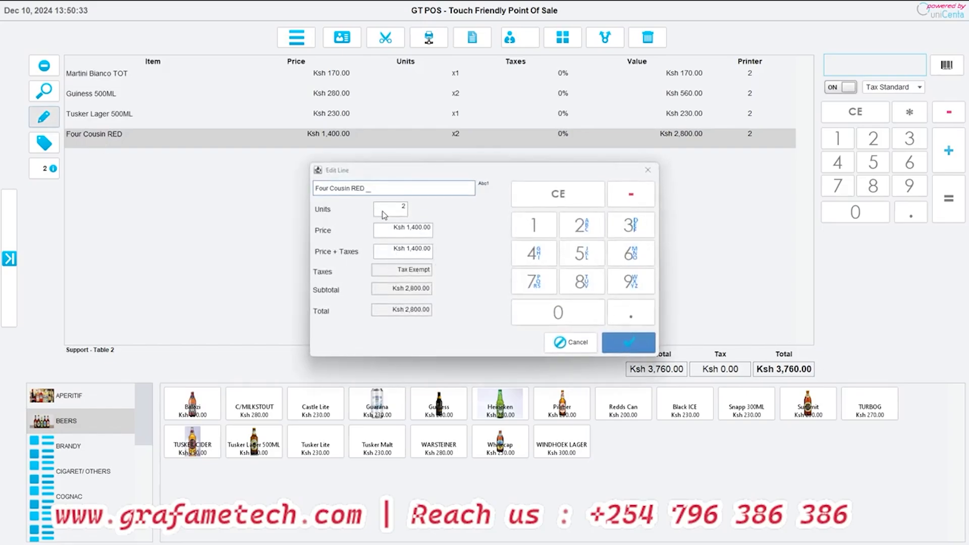
click(385, 214)
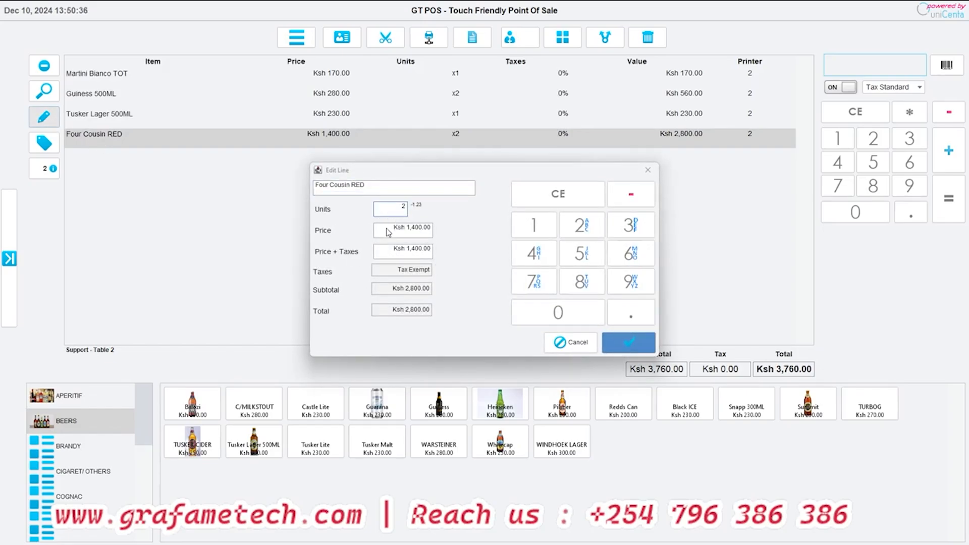
text(0)
click(616, 339)
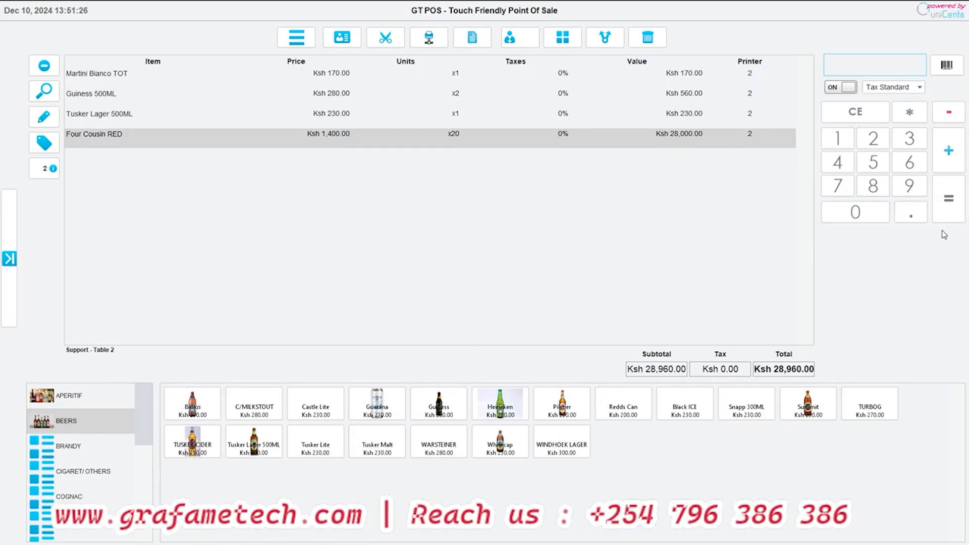
- Open the payment window for the Table 2 ticket and look at the Debt and Bank payment methods
click(948, 201)
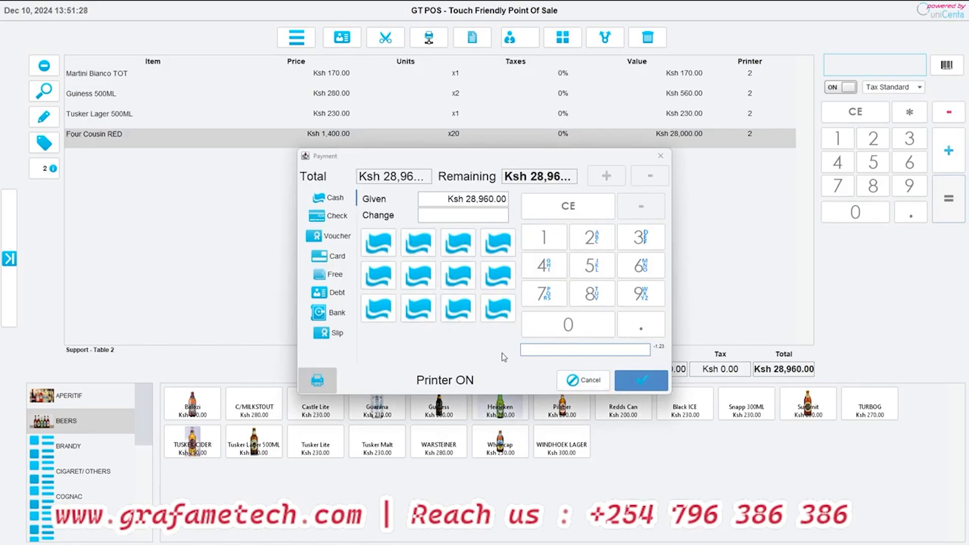
drag(444, 162, 453, 159)
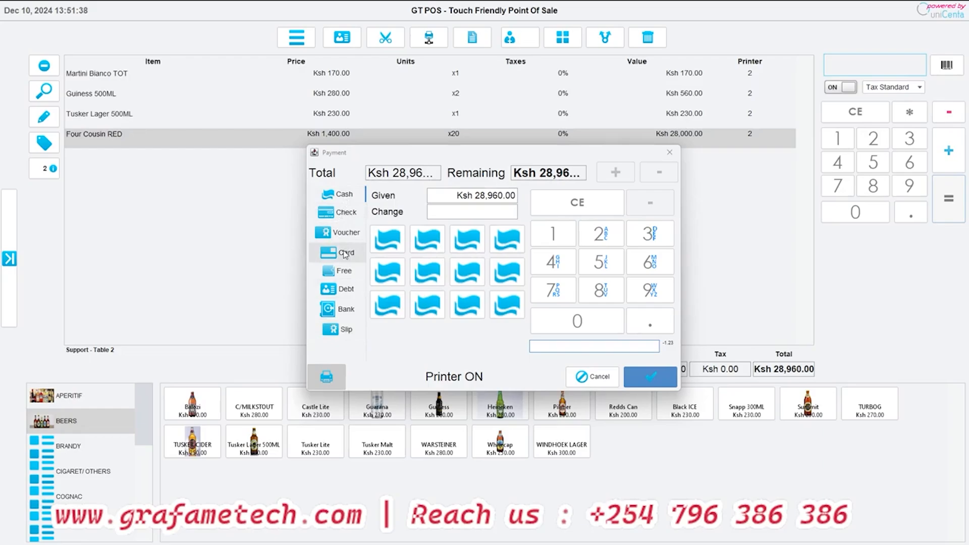
click(343, 296)
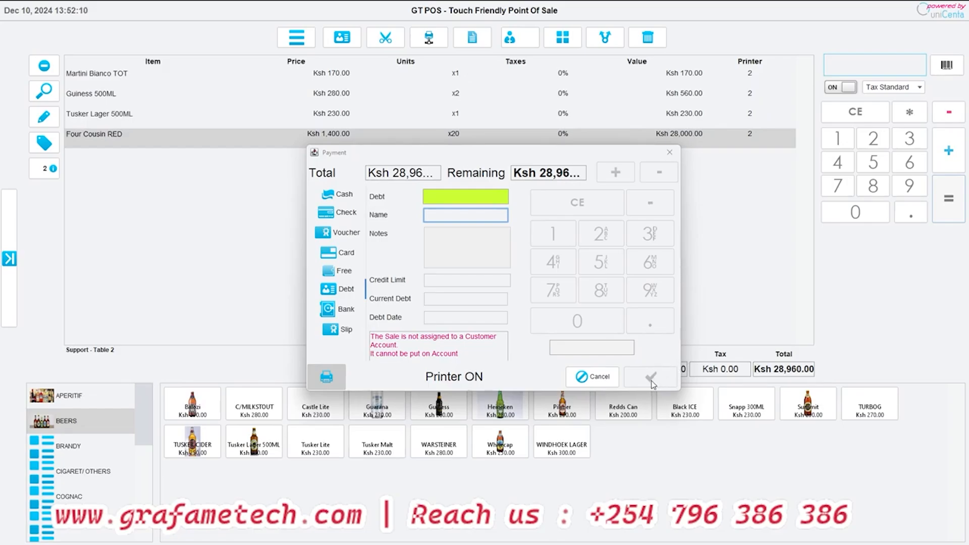
click(346, 309)
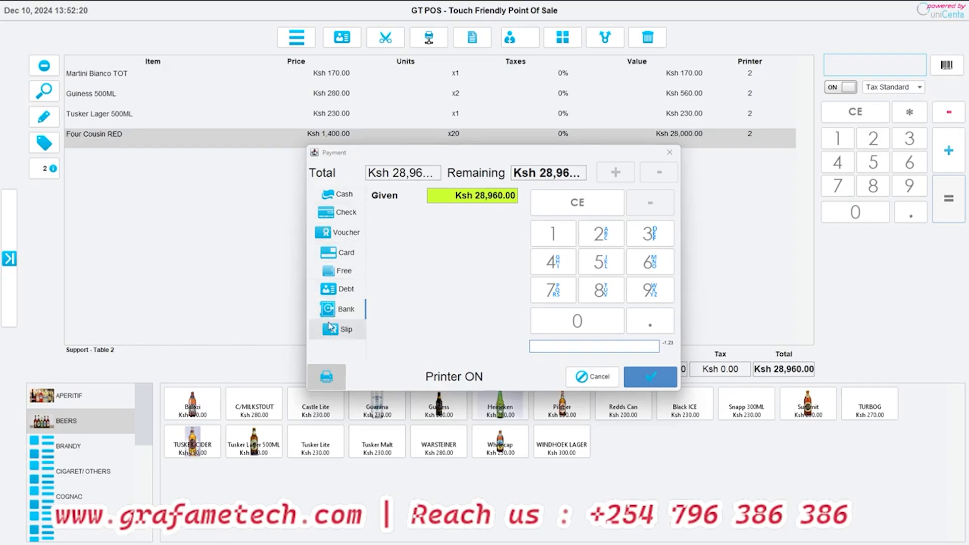
- Add a cash part payment of Ksh 5,000 to the Table 2 bill
click(339, 194)
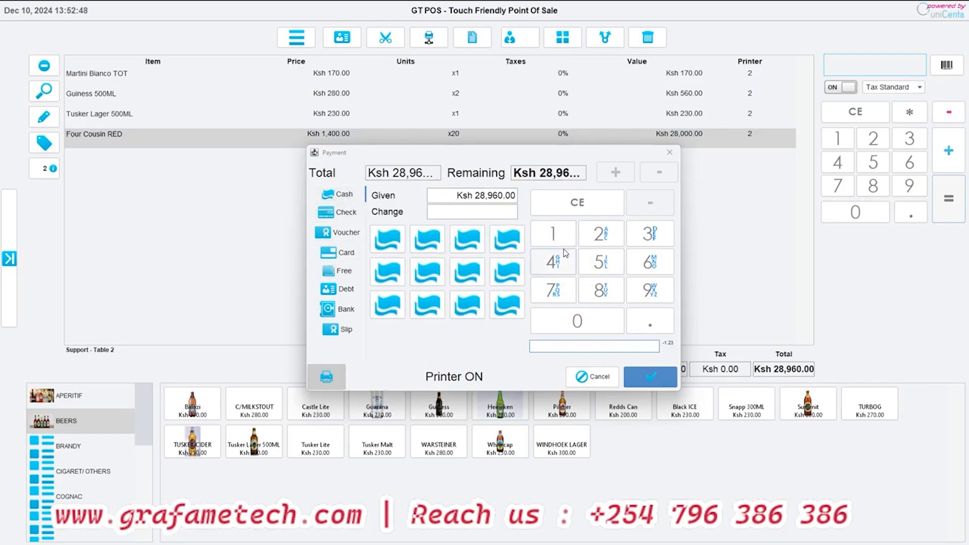
click(601, 262)
click(577, 321)
click(577, 321)
click(577, 321)
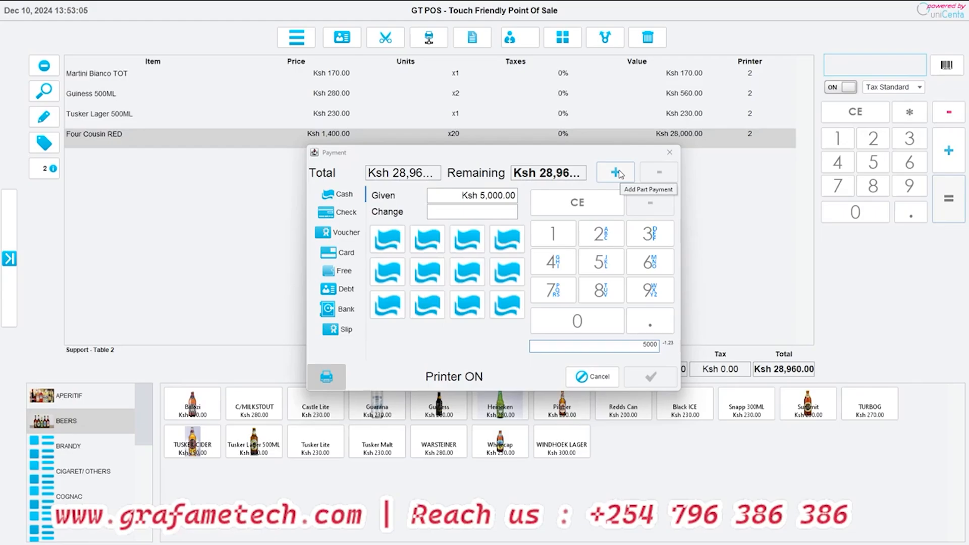
click(616, 173)
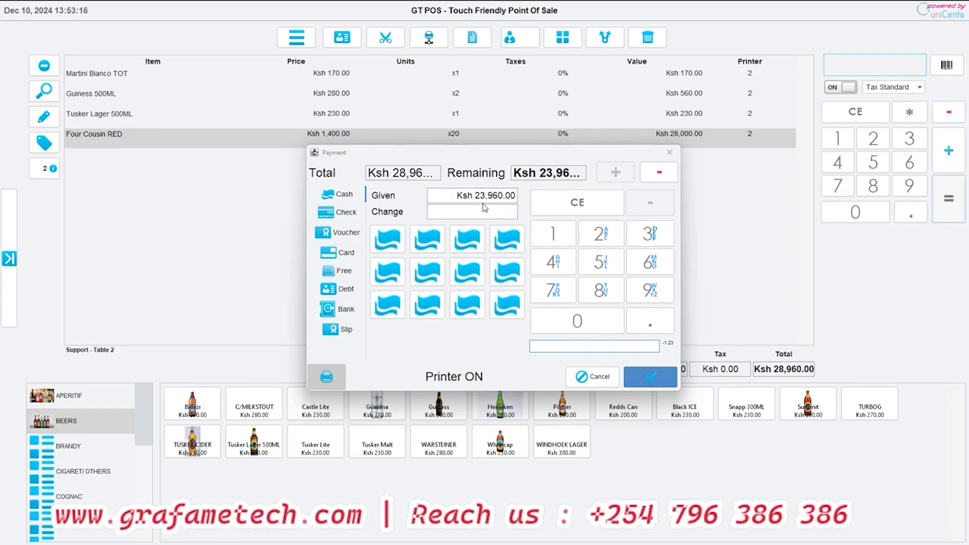
- Look at the Card payment method, and add a bank part payment of Ksh 15,000 to the Table 2 bill
click(338, 252)
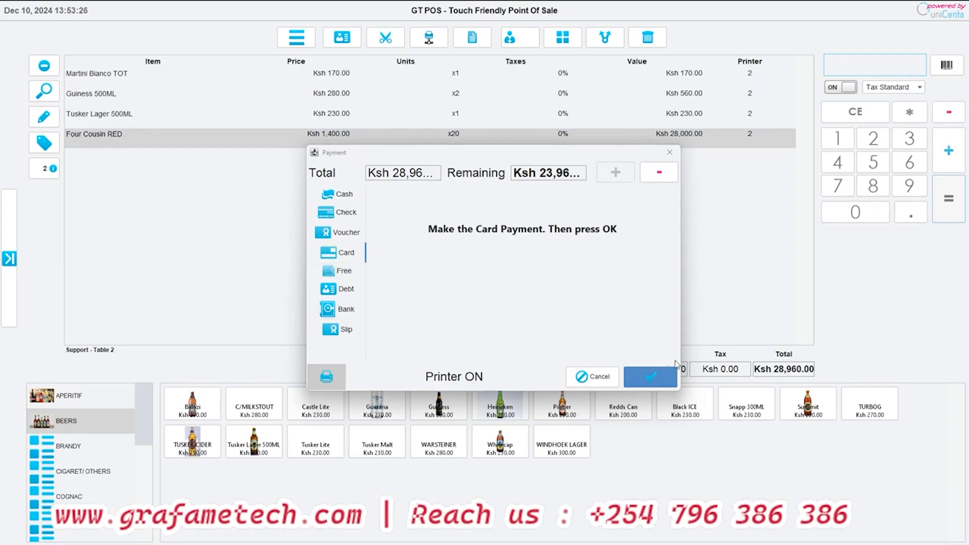
click(340, 314)
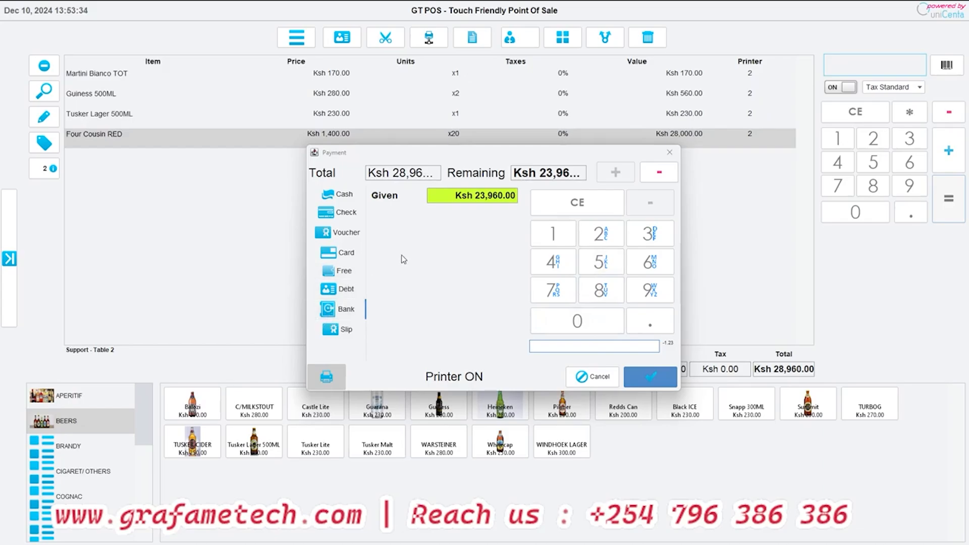
click(553, 234)
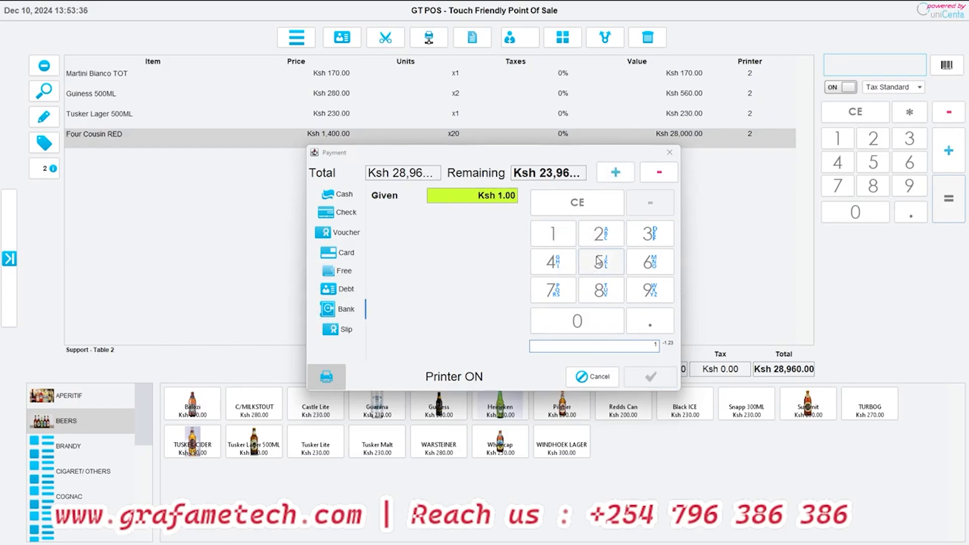
click(601, 261)
click(581, 321)
click(585, 322)
click(585, 323)
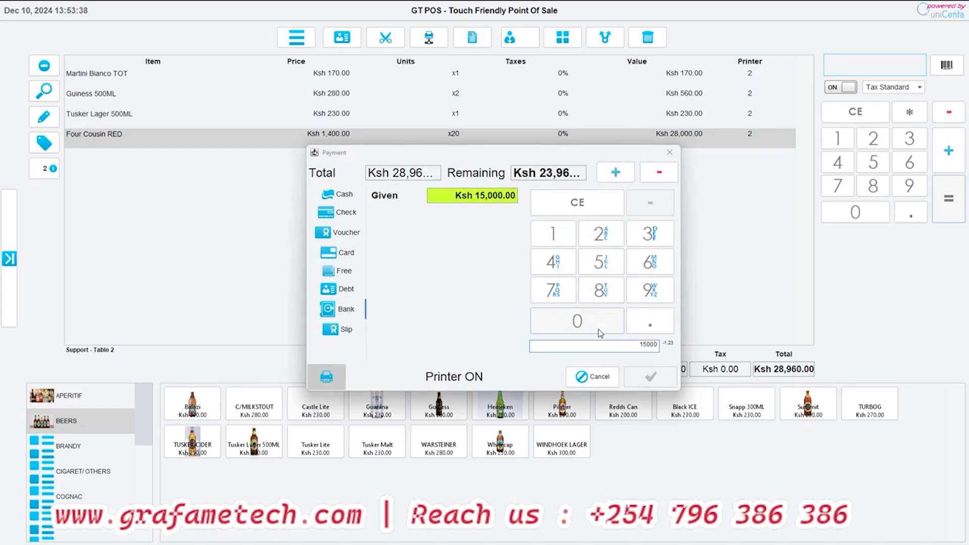
click(616, 179)
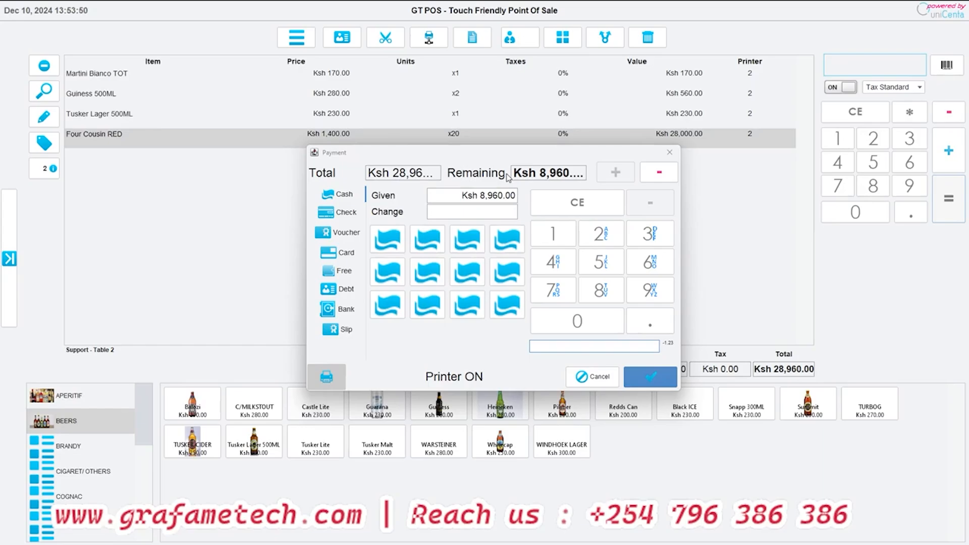
- Settle the remaining Table 2 balance with a card payment and dismiss the change notice
click(336, 253)
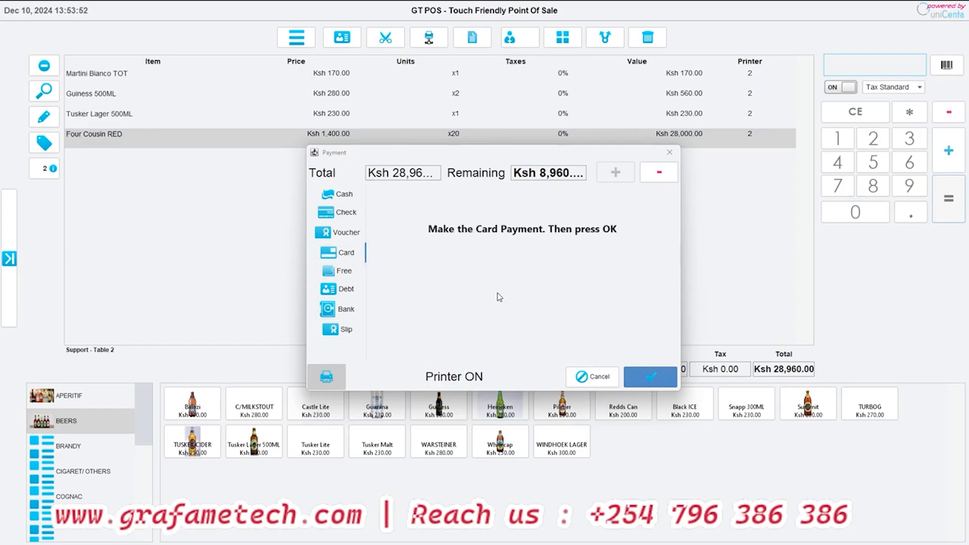
click(647, 377)
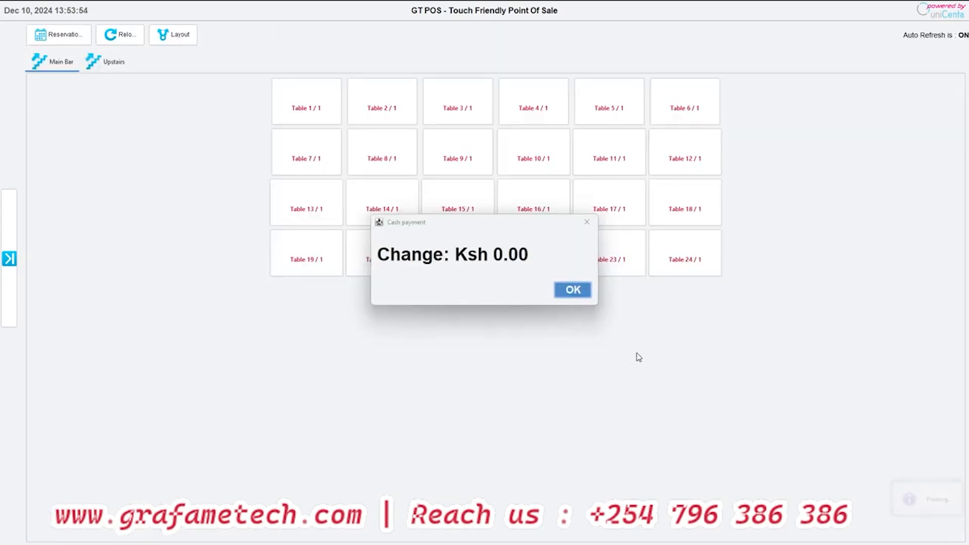
click(573, 298)
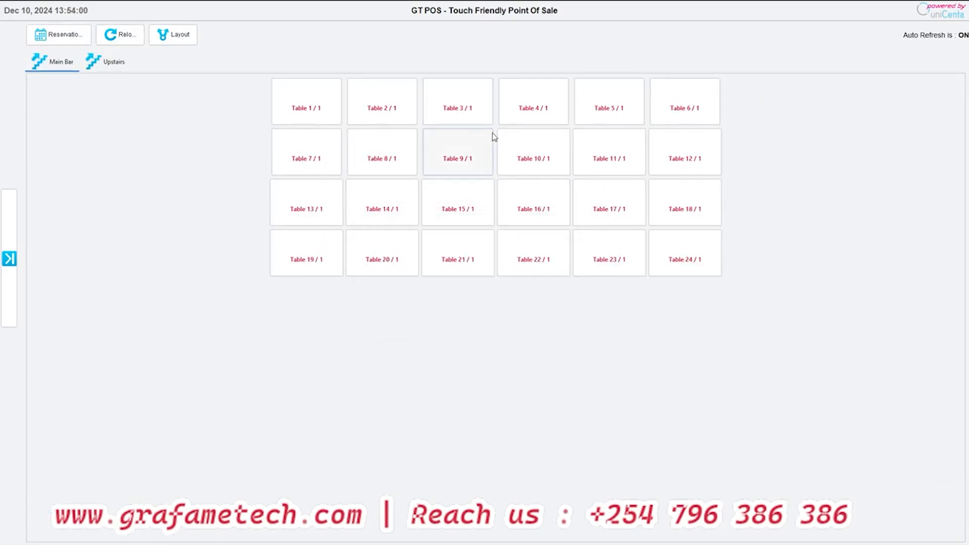
- Open Table 3 and add one Guiness 500ML and one Heineken to its order
click(473, 117)
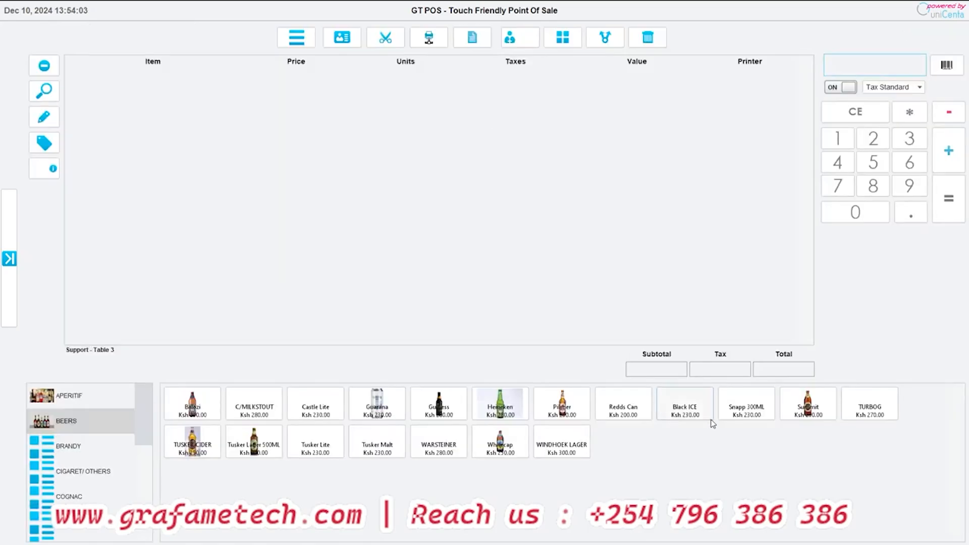
click(459, 410)
click(522, 404)
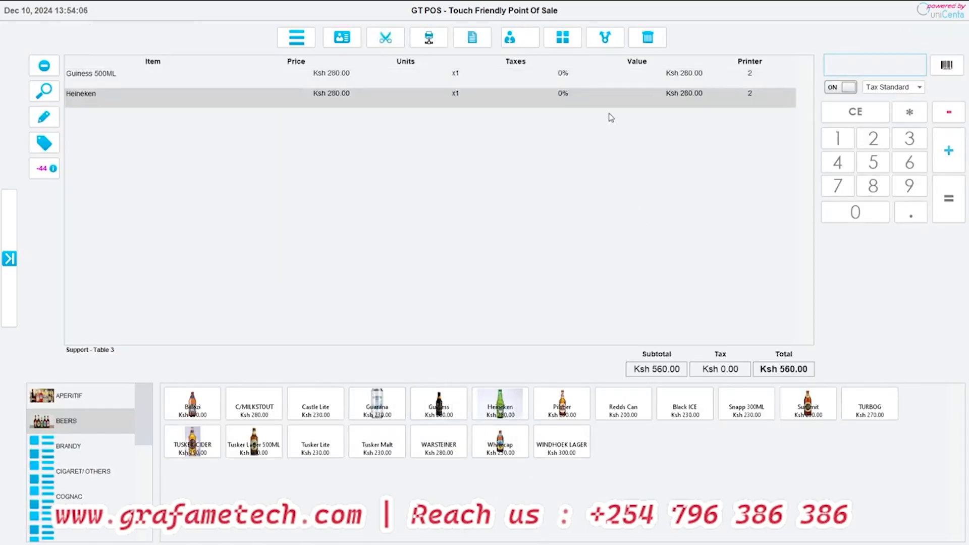
- Start moving the Table 3 order, look at the Upstairs floor, and pick the original Table 3 again, accepting the merge
click(605, 37)
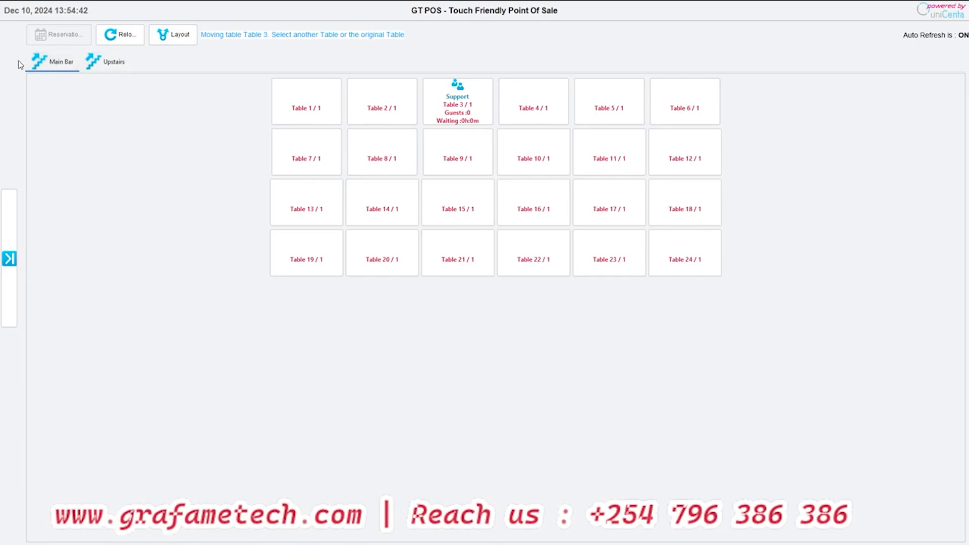
click(112, 62)
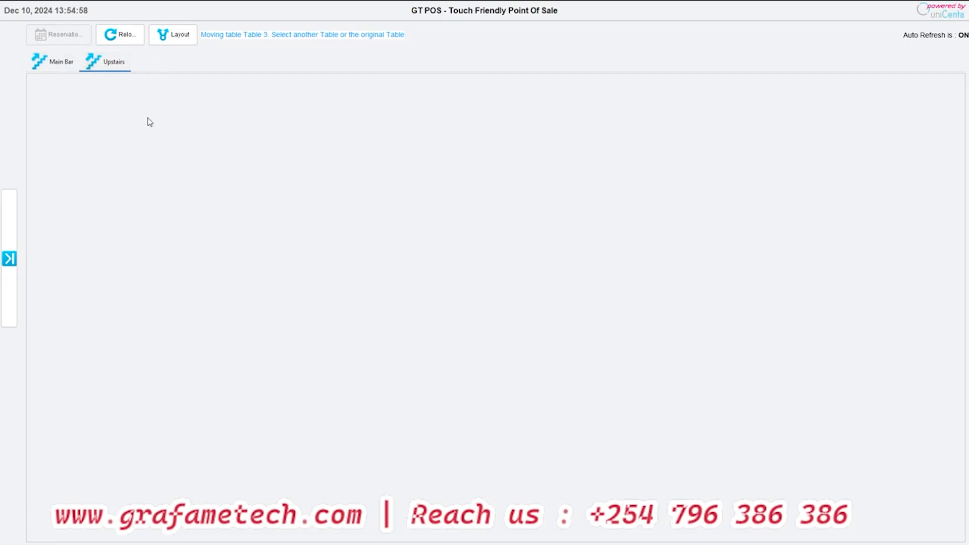
click(71, 70)
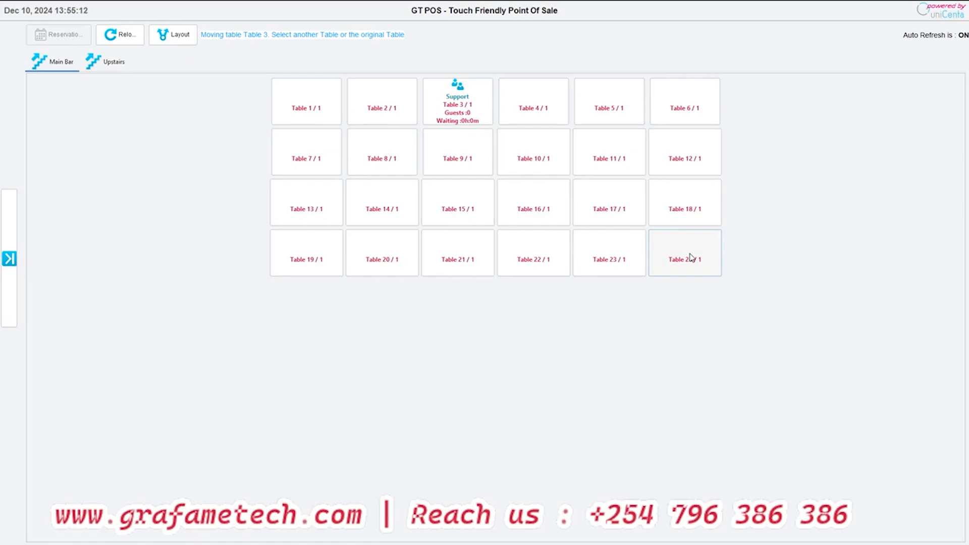
click(443, 96)
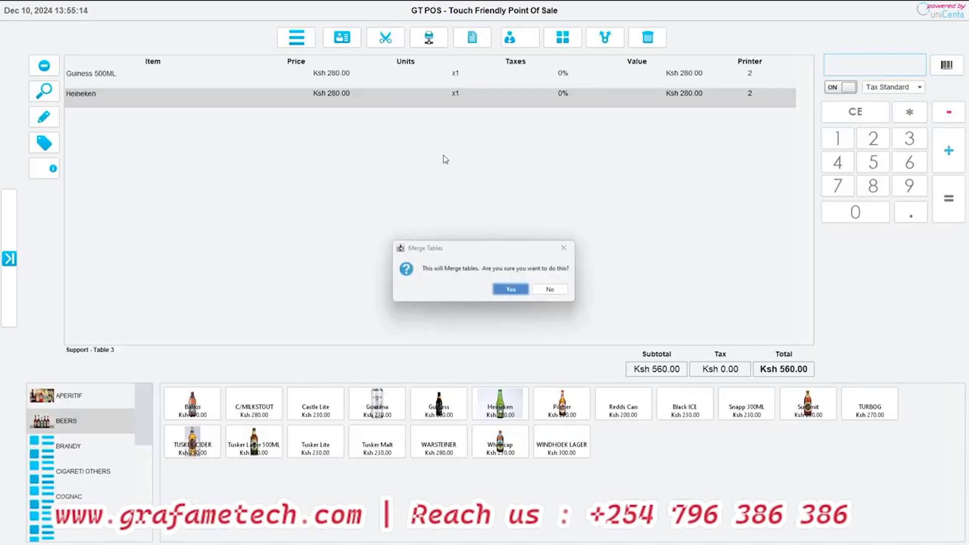
click(512, 290)
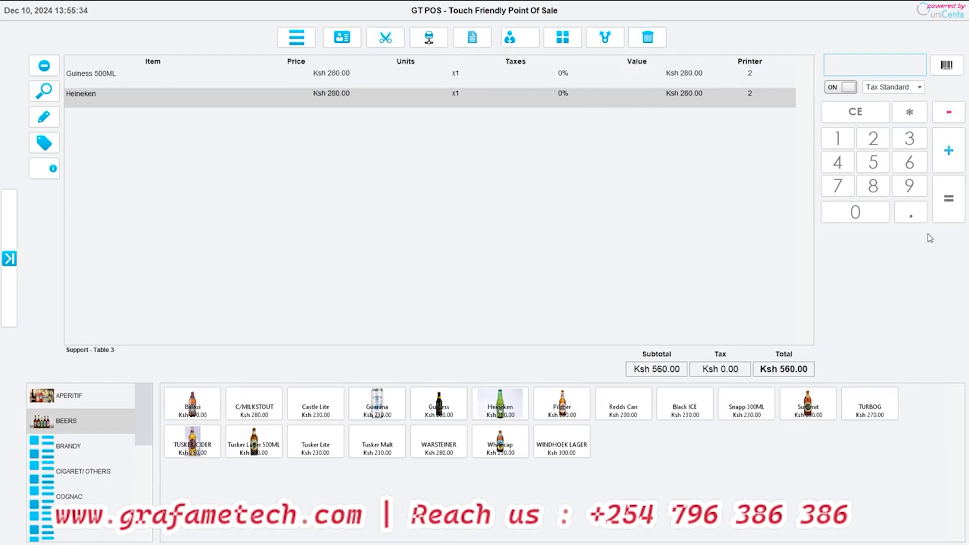
- Settle the Table 3 bill in cash with Ksh 1,000 given and dismiss the change notice
click(949, 199)
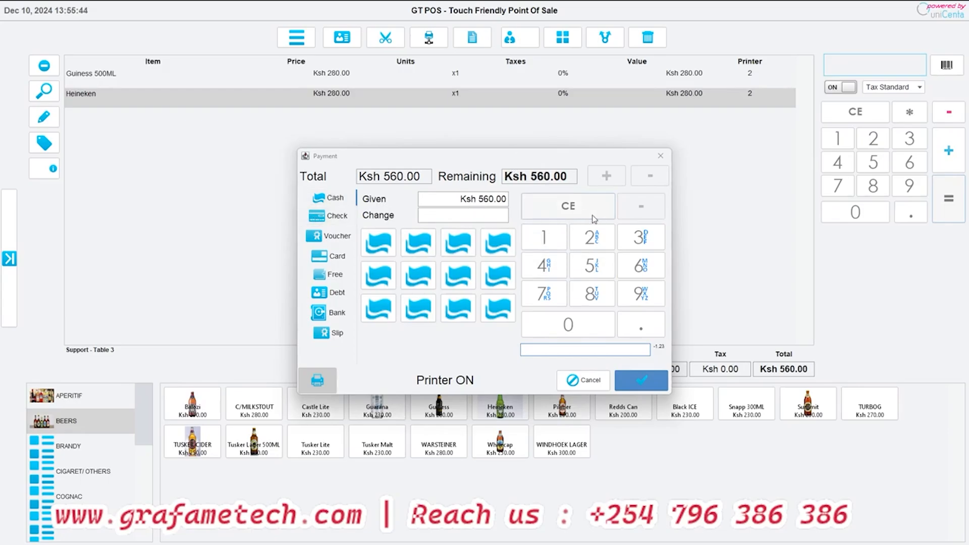
click(556, 235)
click(569, 327)
click(569, 327)
click(569, 327)
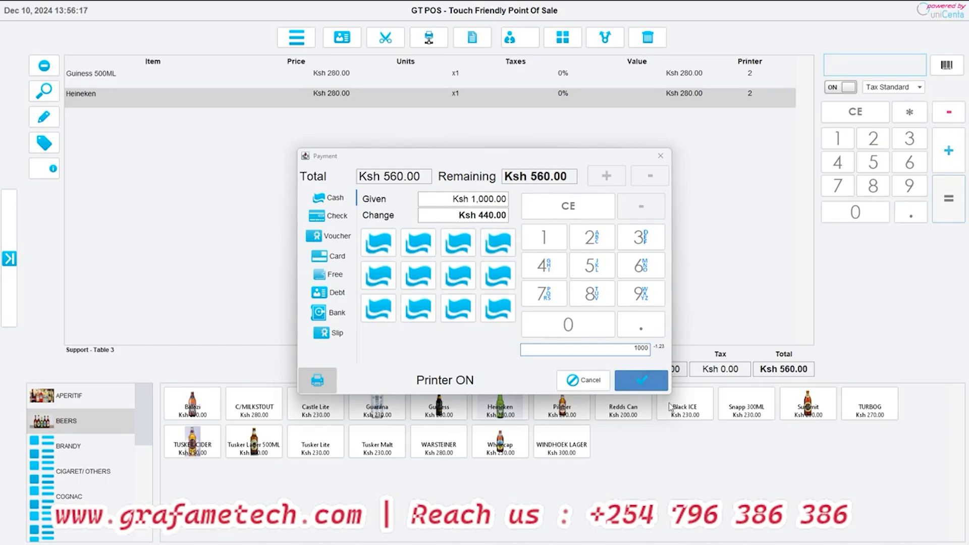
click(642, 382)
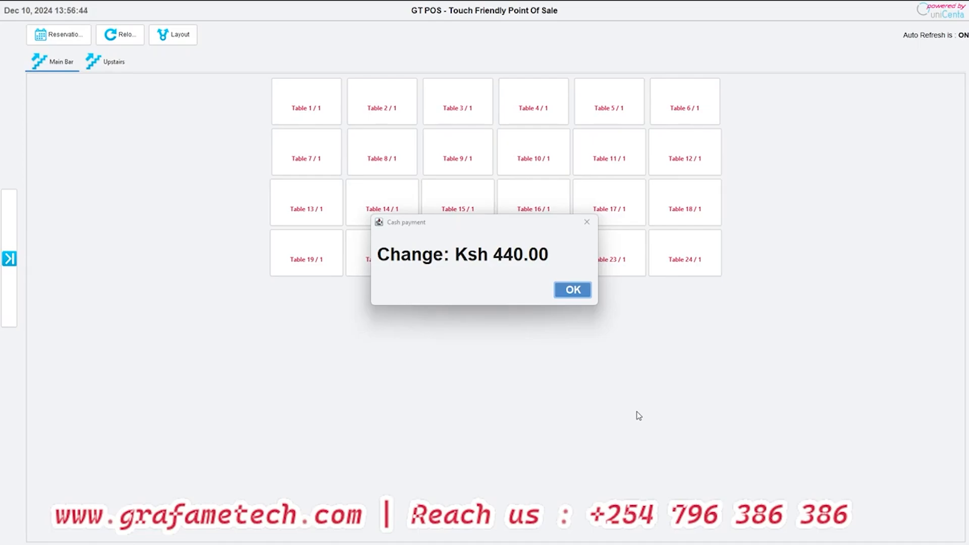
click(573, 290)
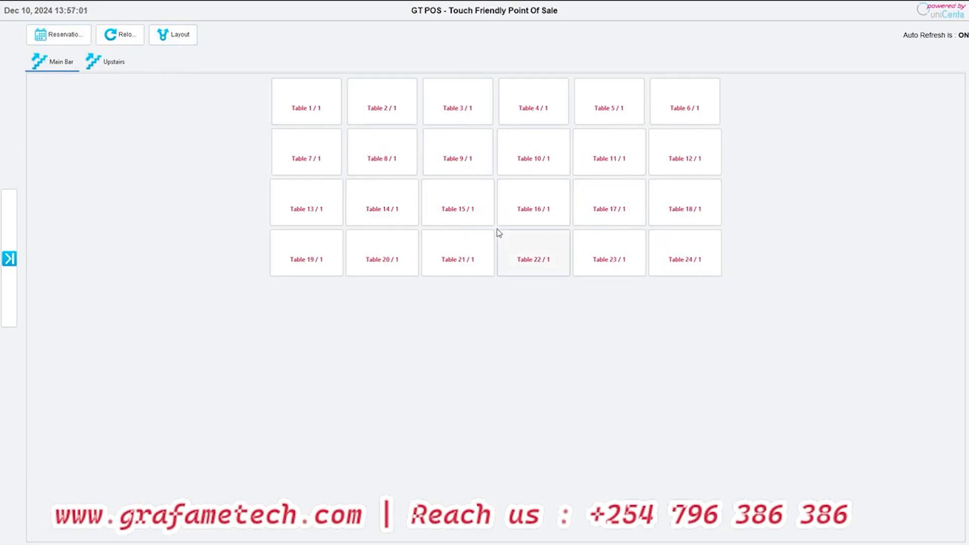
- Open Edit Sales and run a ticket search for sales starting from Dec 10, 2024
click(9, 259)
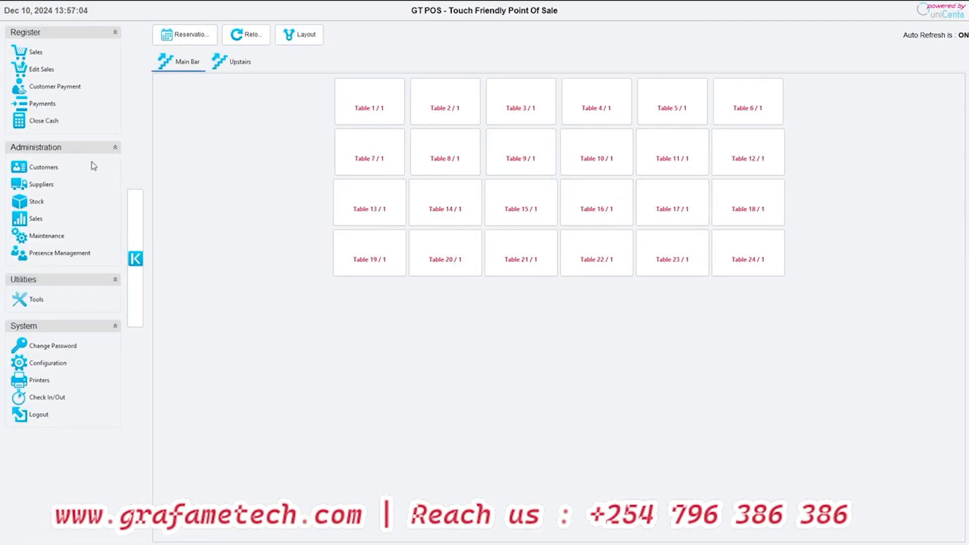
click(38, 70)
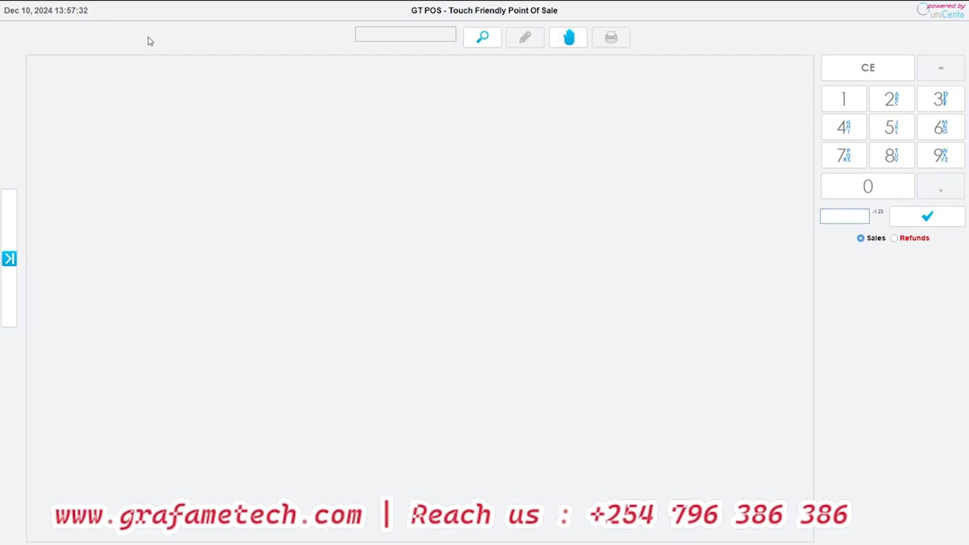
click(9, 258)
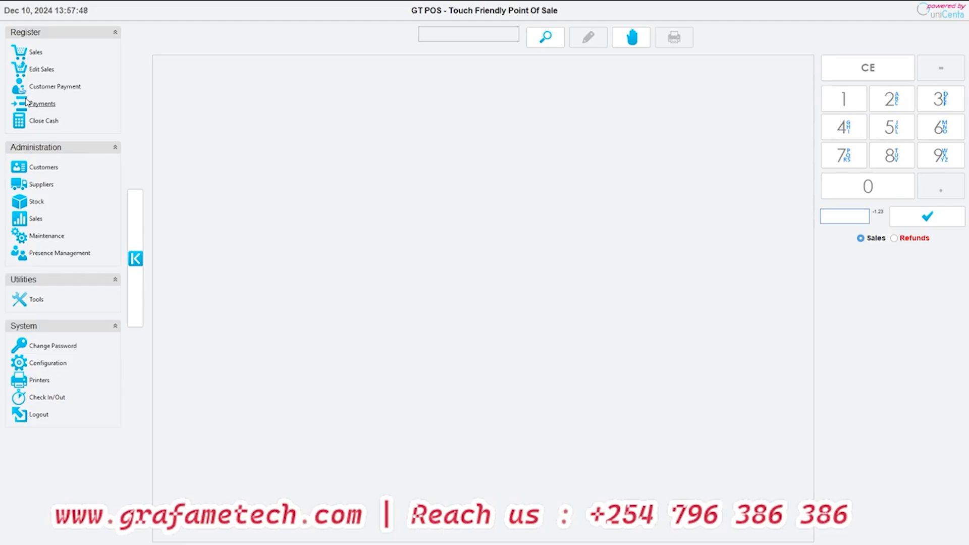
click(143, 245)
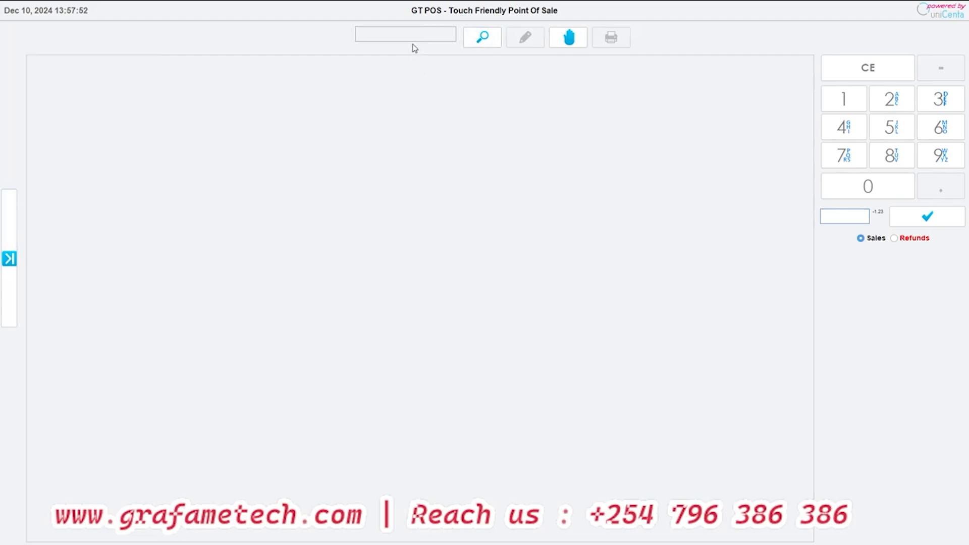
click(482, 38)
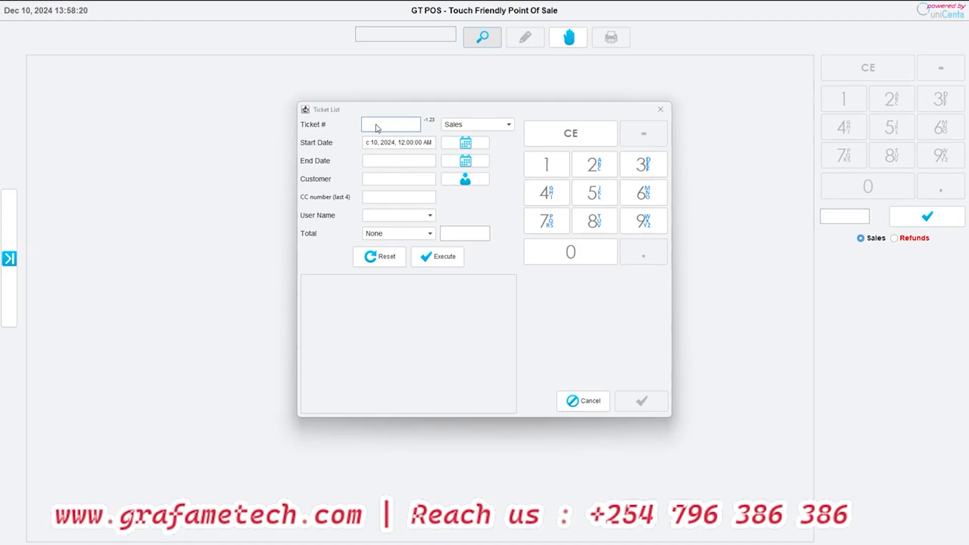
click(426, 259)
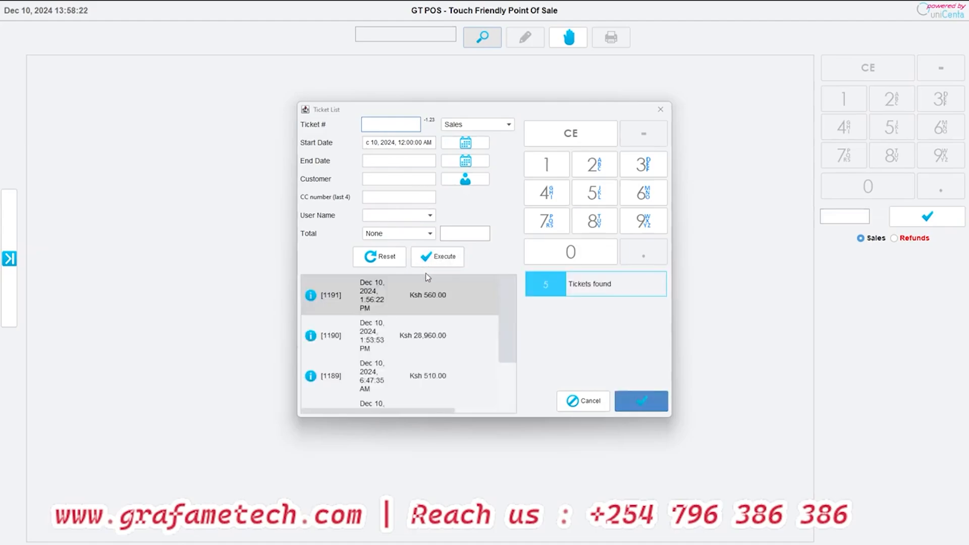
- Look through the user name and sales/refunds filter options of the ticket search without changing them
click(427, 217)
scroll(413, 283, down, 4)
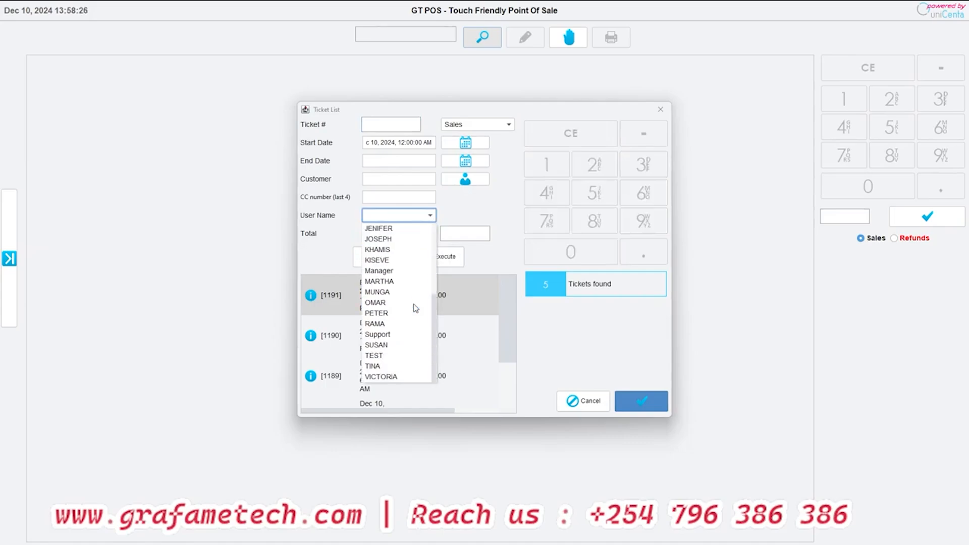
scroll(415, 308, up, 2)
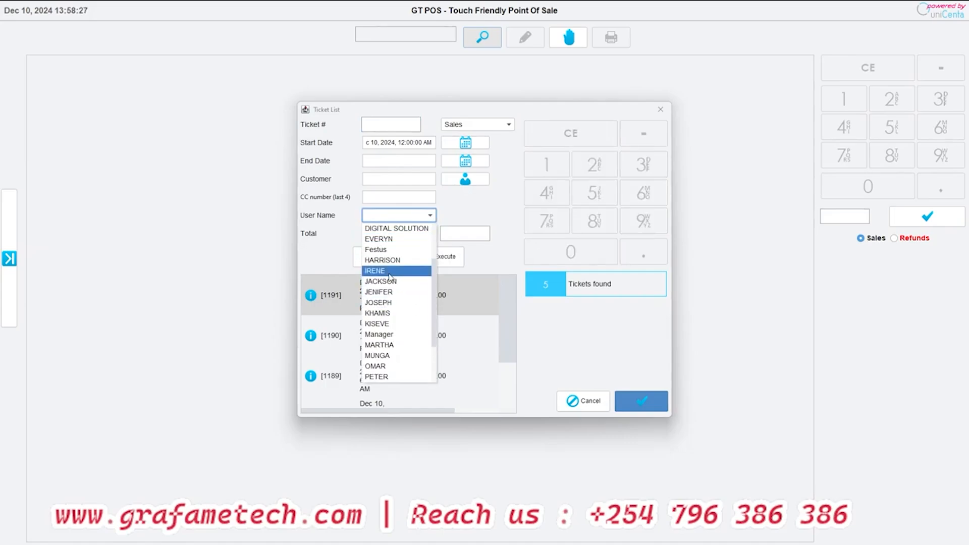
scroll(391, 278, down, 1)
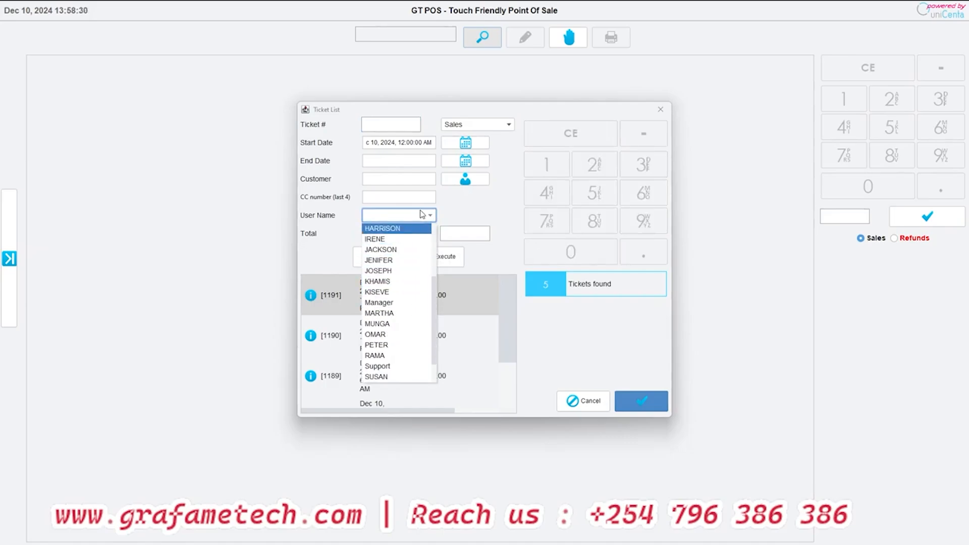
click(484, 205)
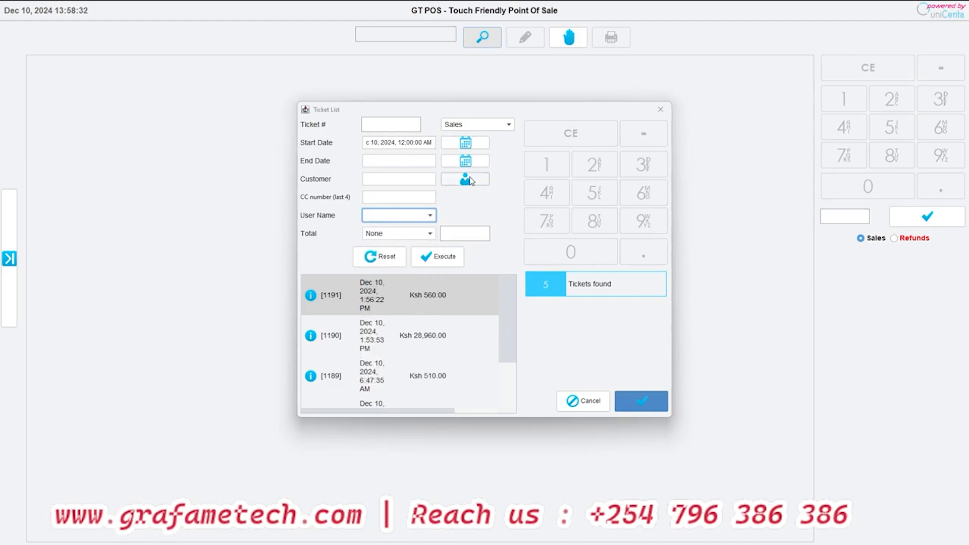
click(491, 127)
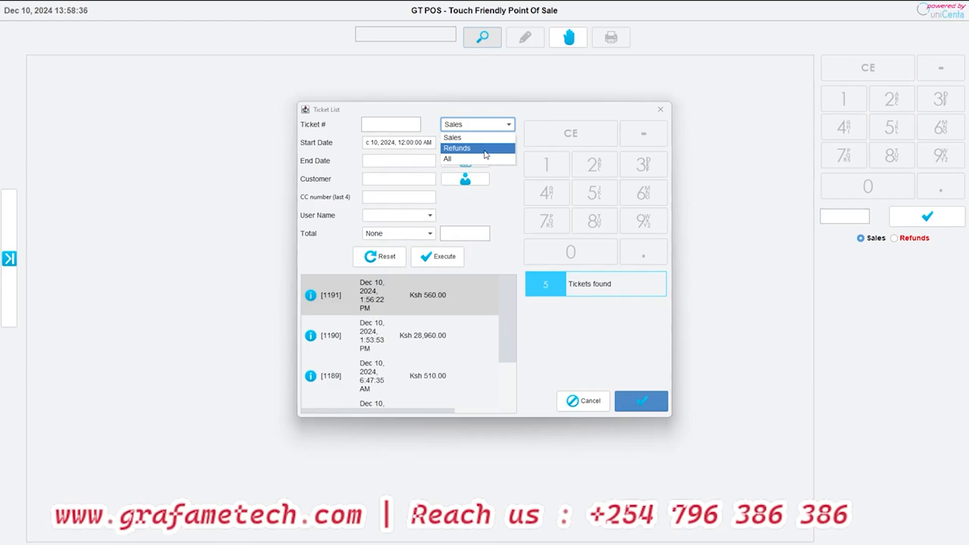
click(516, 208)
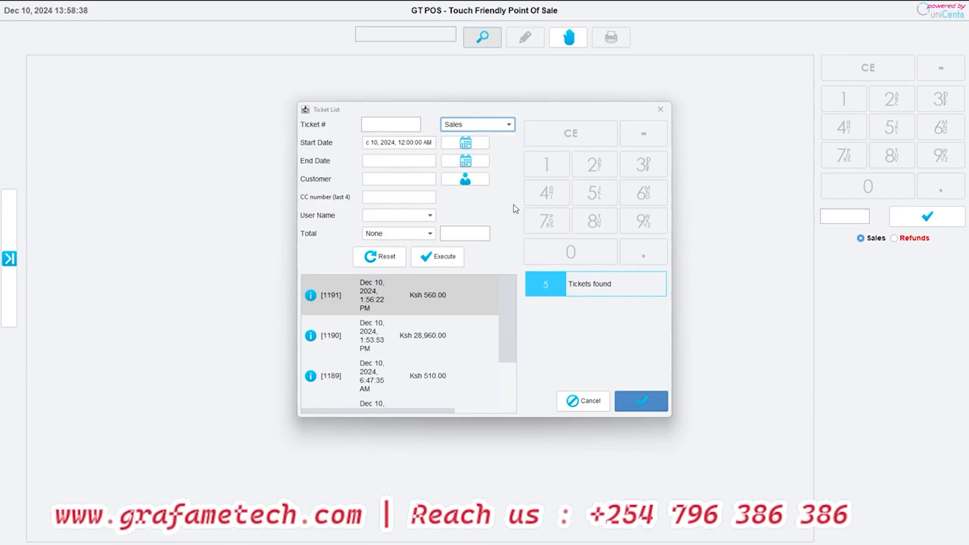
- Open the receipt of the Ksh 560.00 ticket, look at it in edit mode, and cancel the edit
double_click(320, 300)
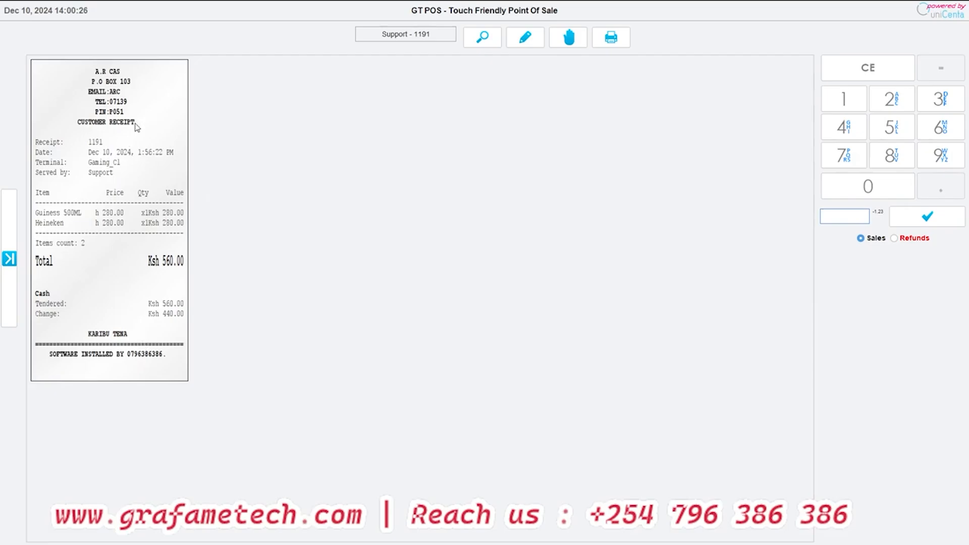
click(524, 43)
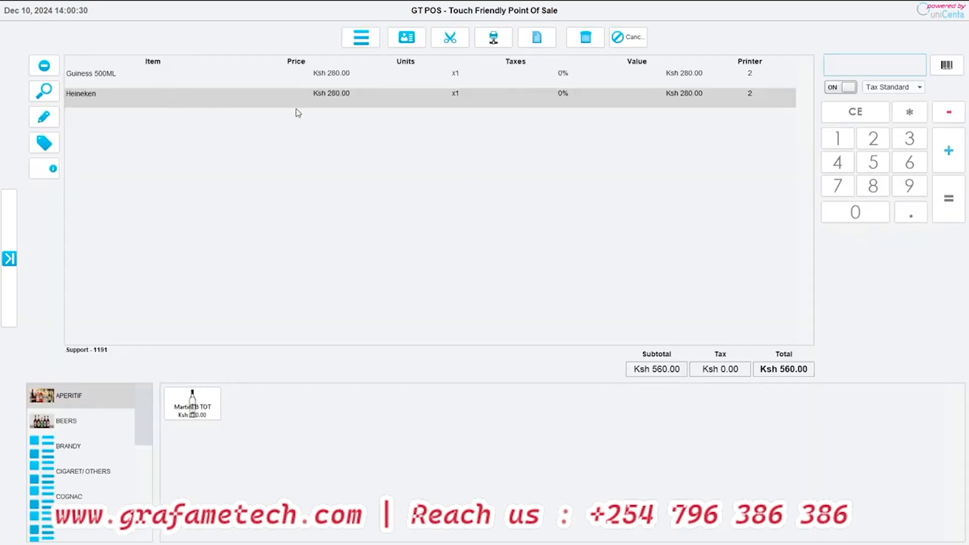
click(630, 37)
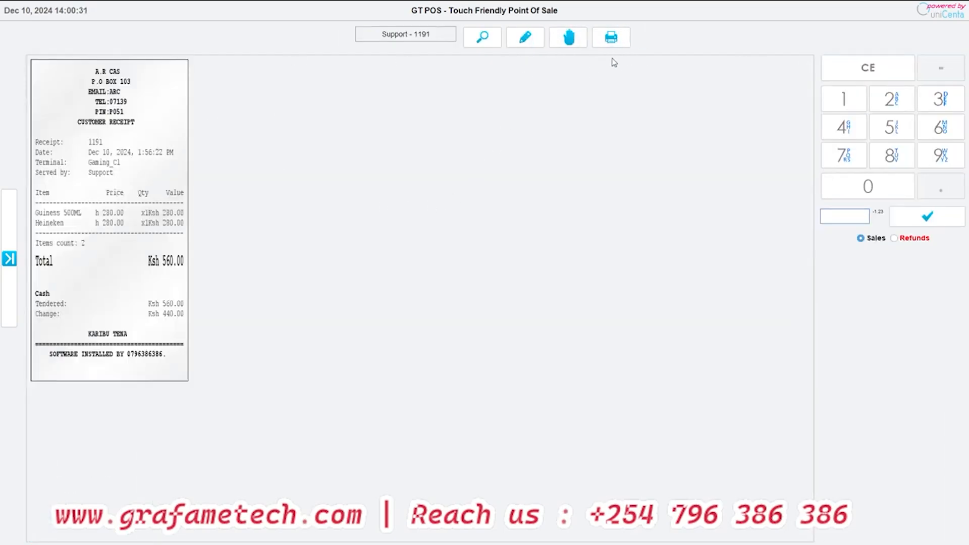
- Open the displayed Ksh 560.00 receipt for refunding
click(570, 43)
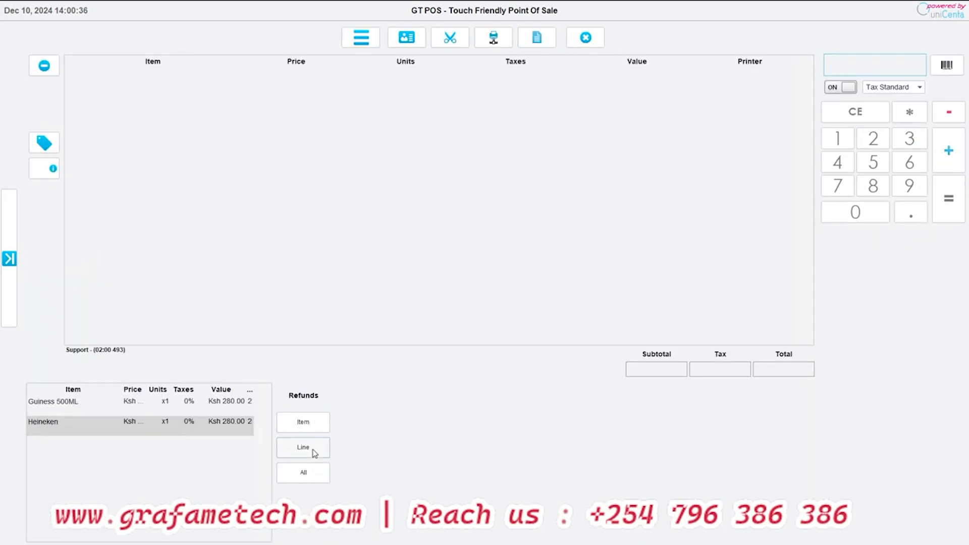
- Try refunding all items of the receipt plus an extra Heineken, and clear all the refund lines
click(303, 483)
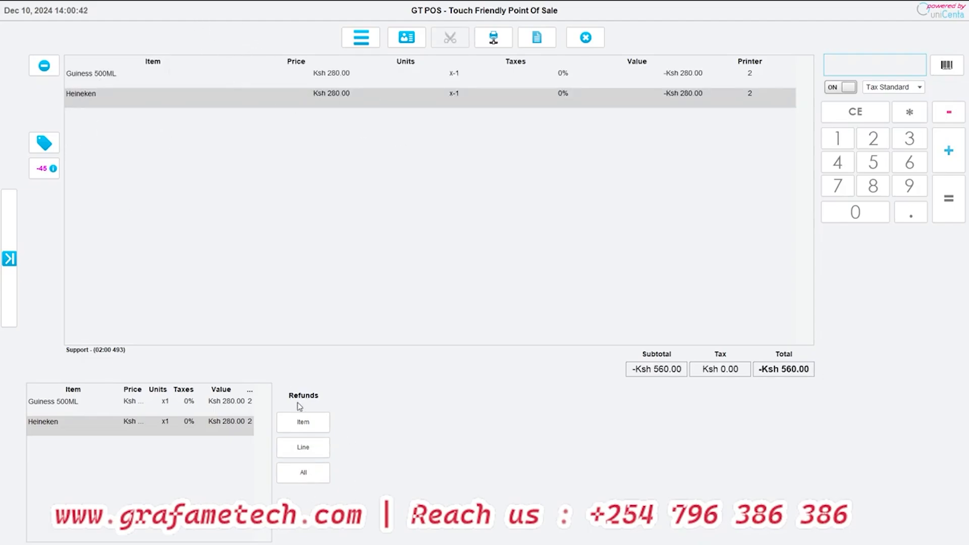
click(303, 422)
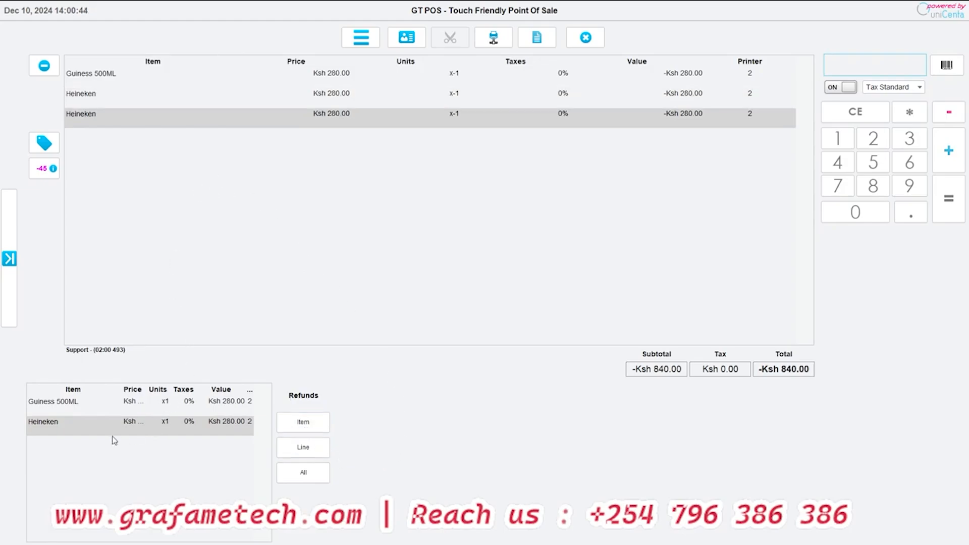
click(43, 67)
click(44, 67)
click(44, 67)
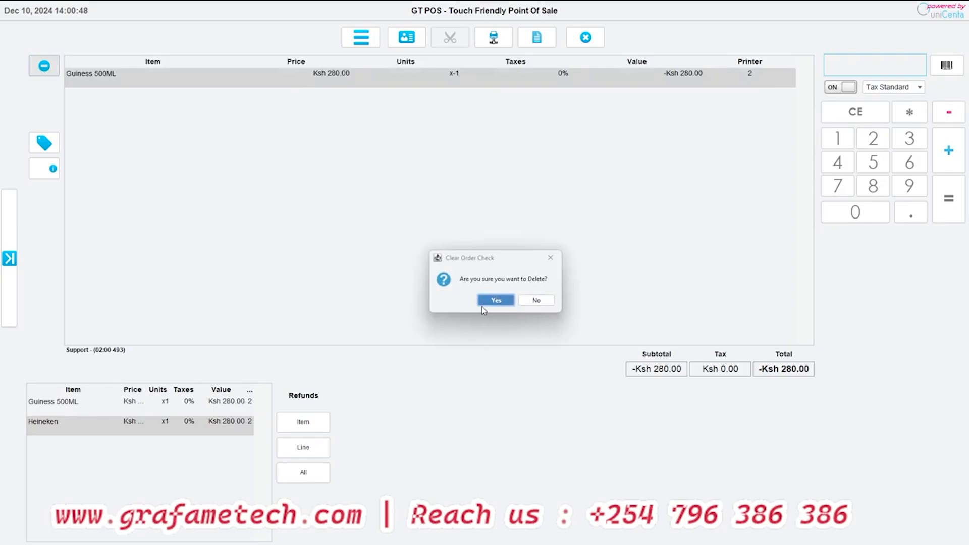
click(495, 299)
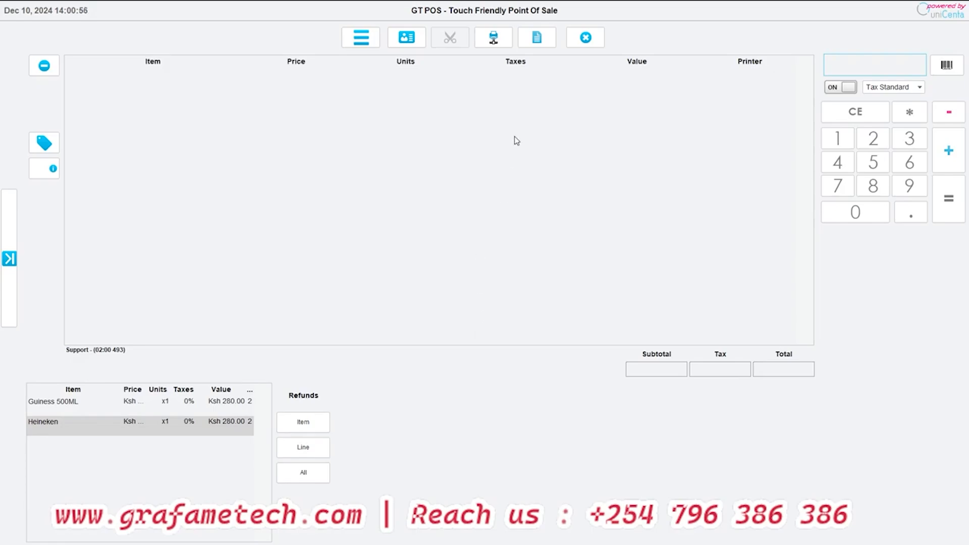
- Refund only the Guiness 500ML item from the receipt and confirm the refund payment
click(56, 412)
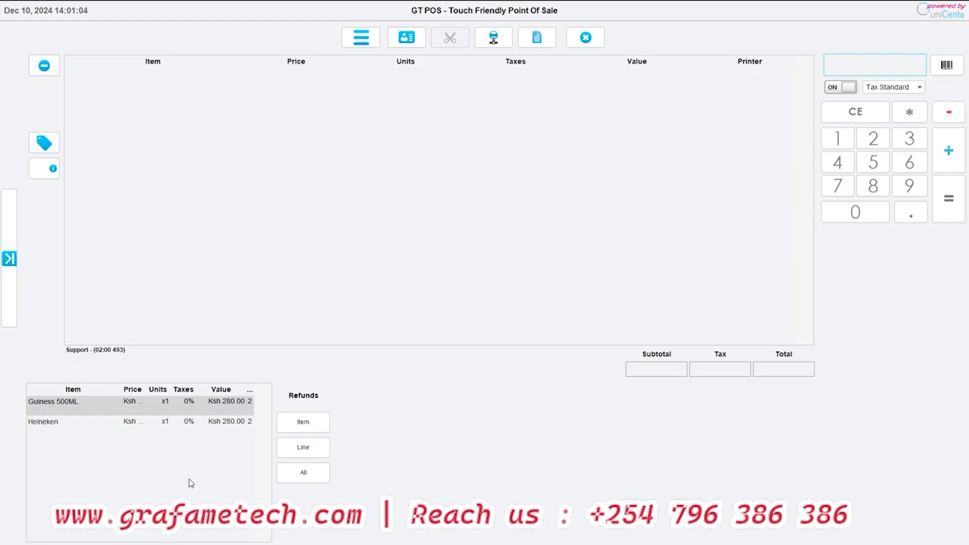
click(309, 424)
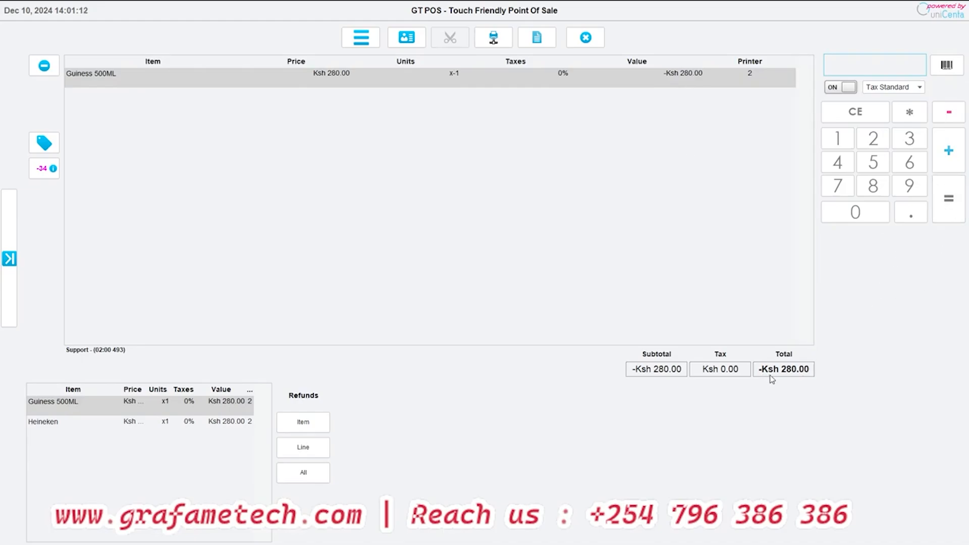
click(947, 218)
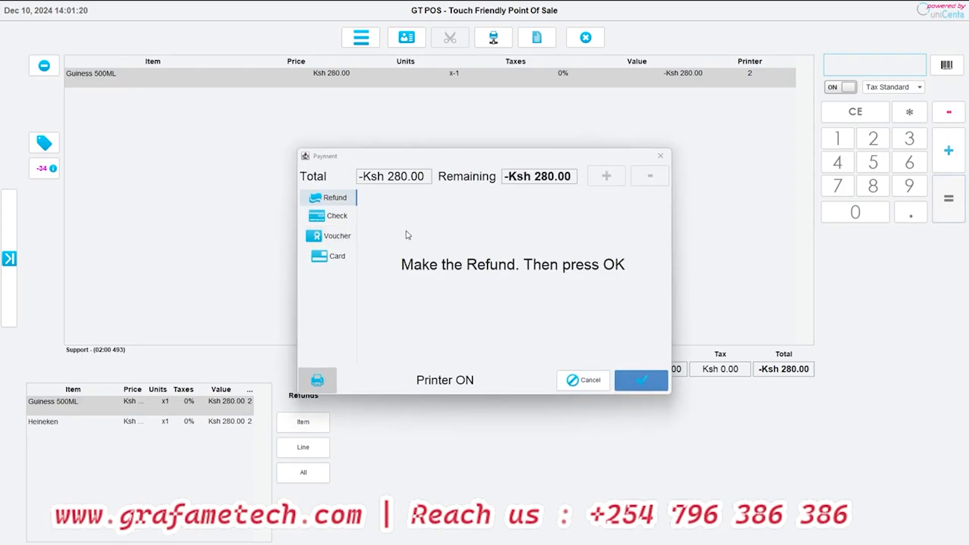
click(648, 388)
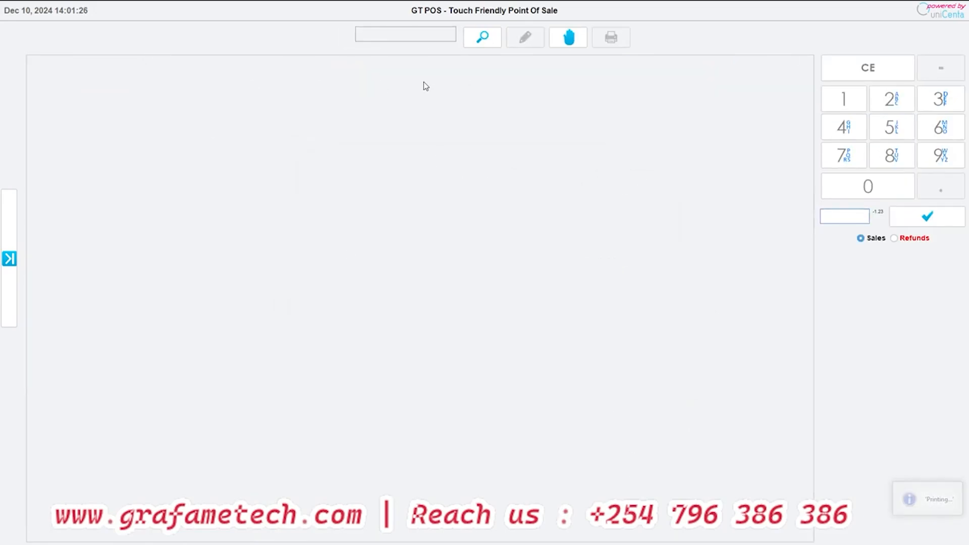
- Open Close Cash, print the current cash report, and look at the Preview and Reprint options without choosing one
click(18, 214)
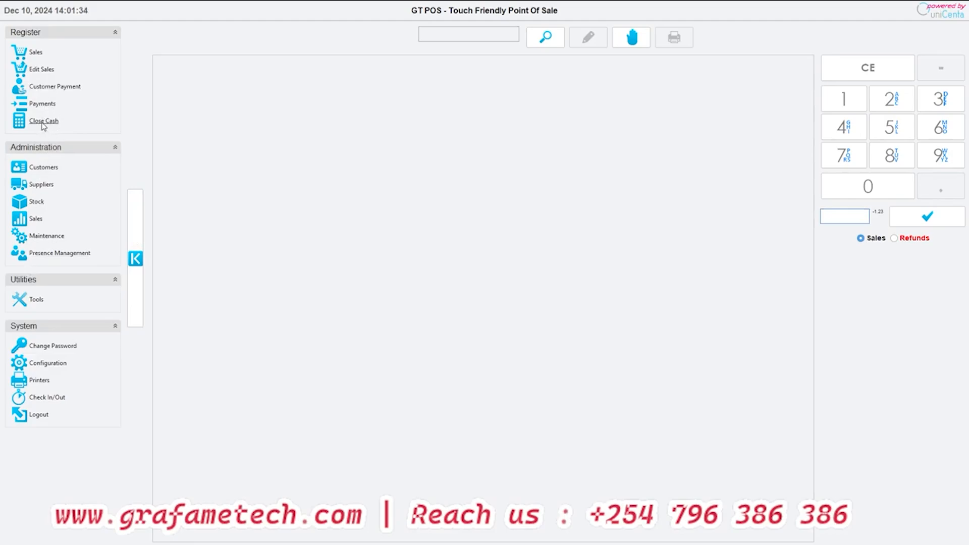
click(57, 121)
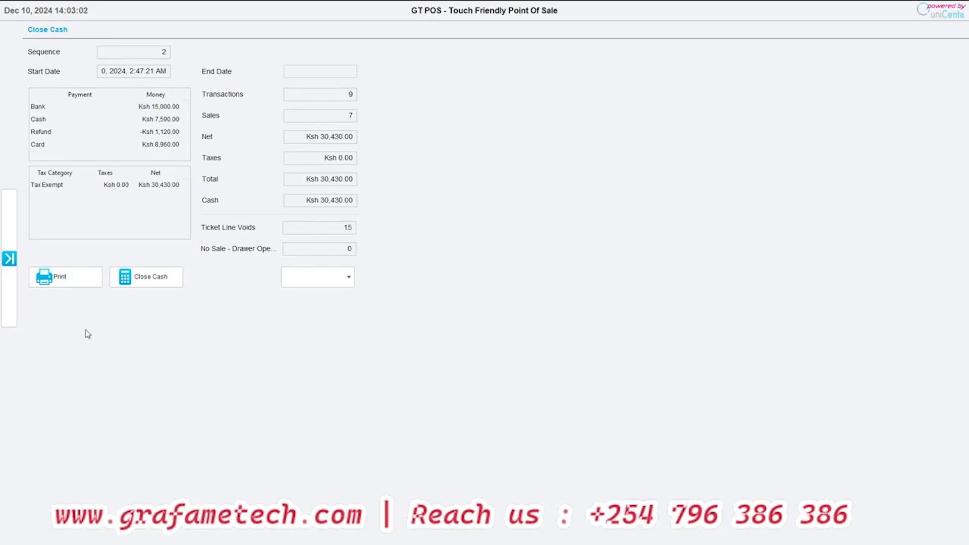
click(54, 282)
click(349, 277)
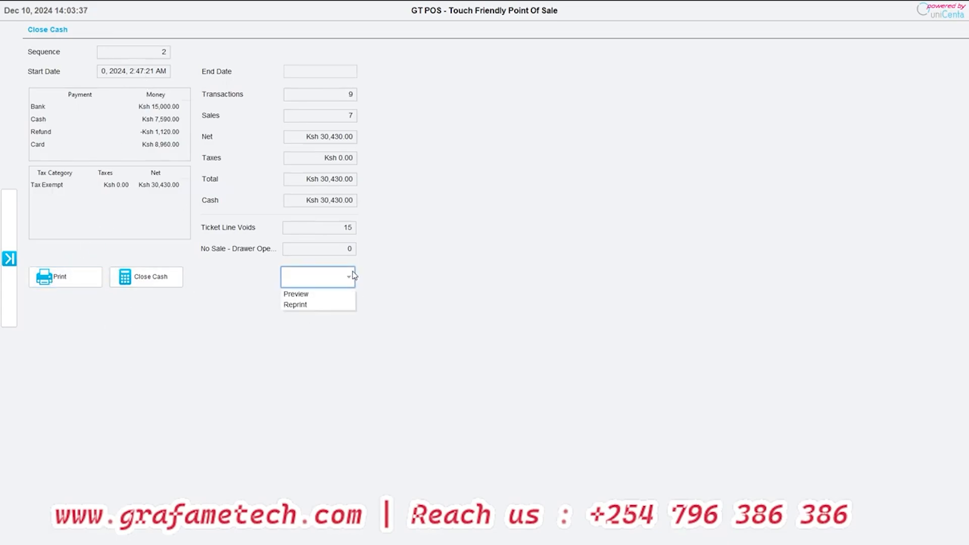
click(408, 277)
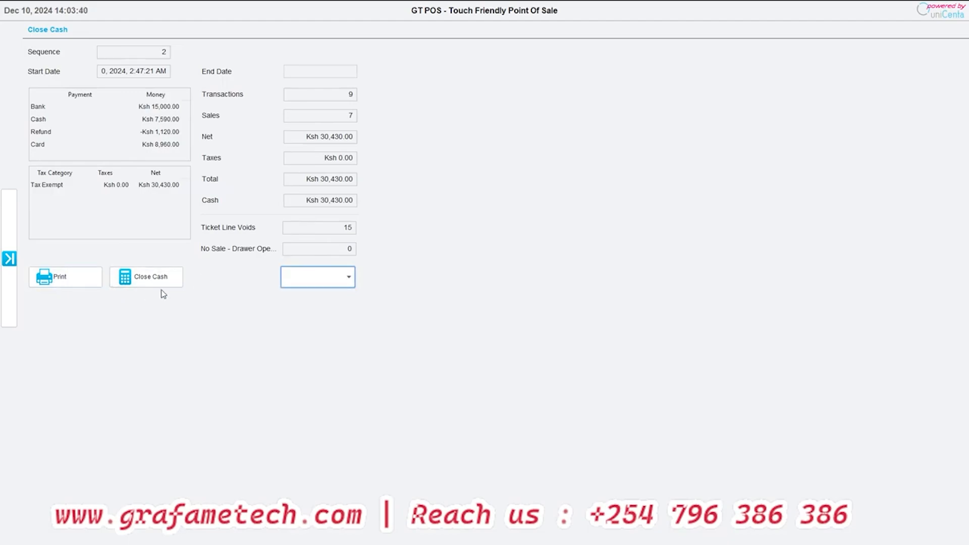
- Close the cash for sequence 2, confirm the closure and dismiss the completion message
click(150, 279)
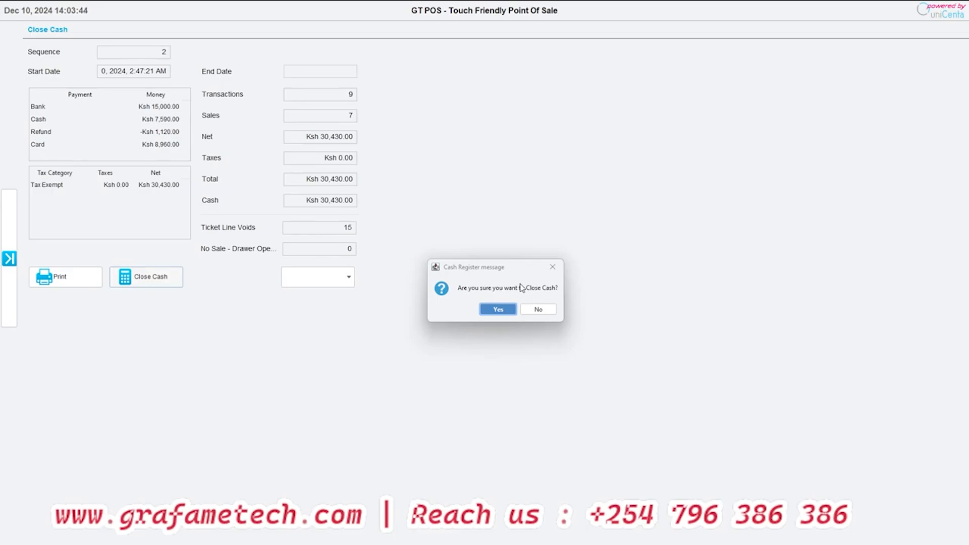
click(507, 309)
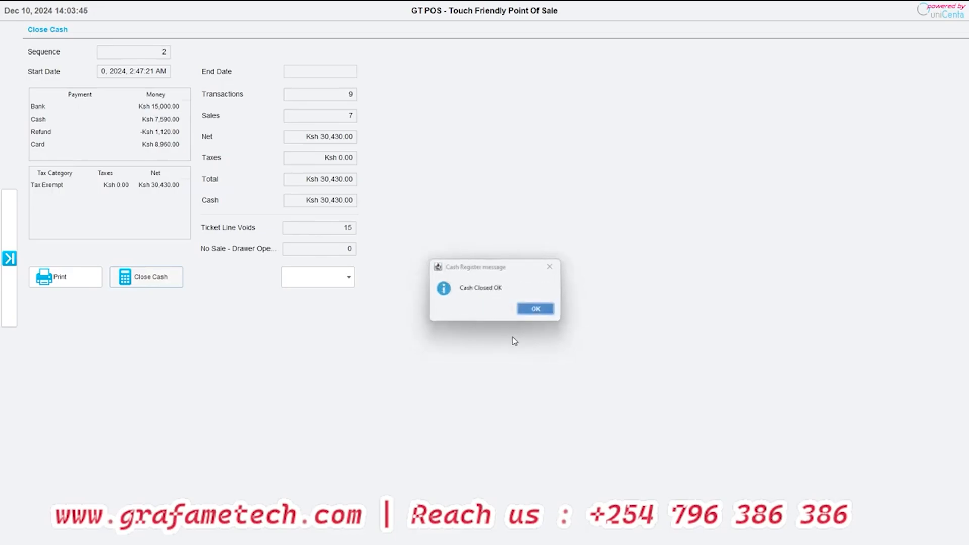
click(536, 309)
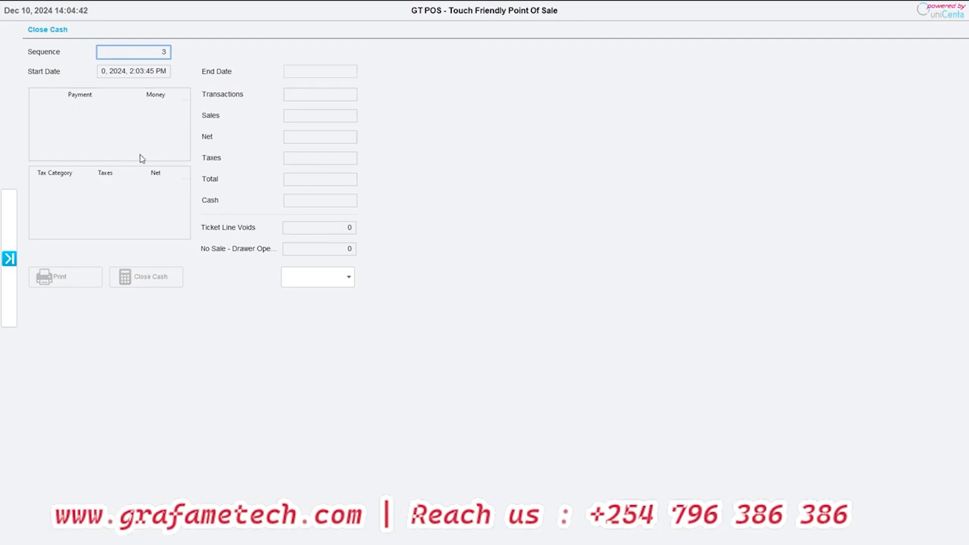
- Open Customer Payment, load the first customer from an unfiltered customer search, and go to the prepay amount
click(9, 259)
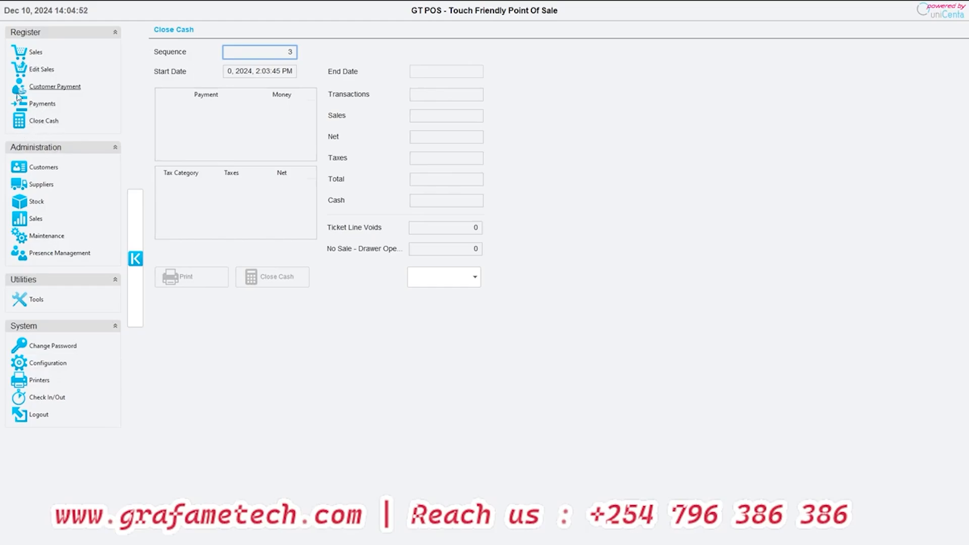
click(50, 89)
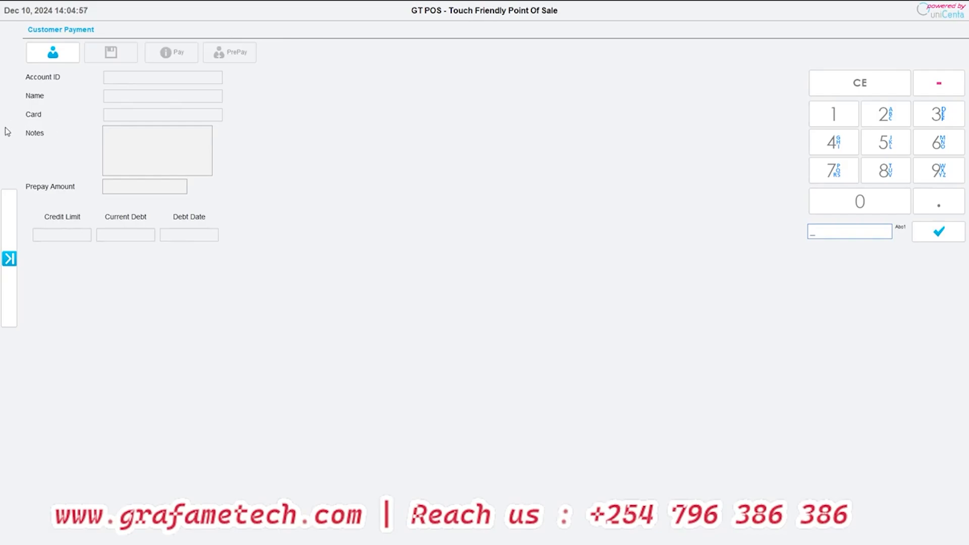
click(52, 54)
click(435, 245)
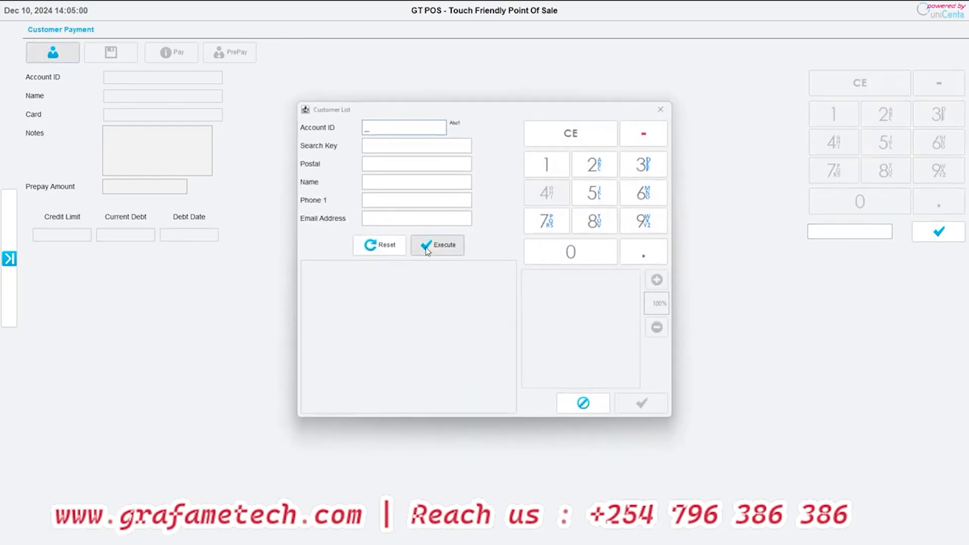
click(331, 268)
click(630, 404)
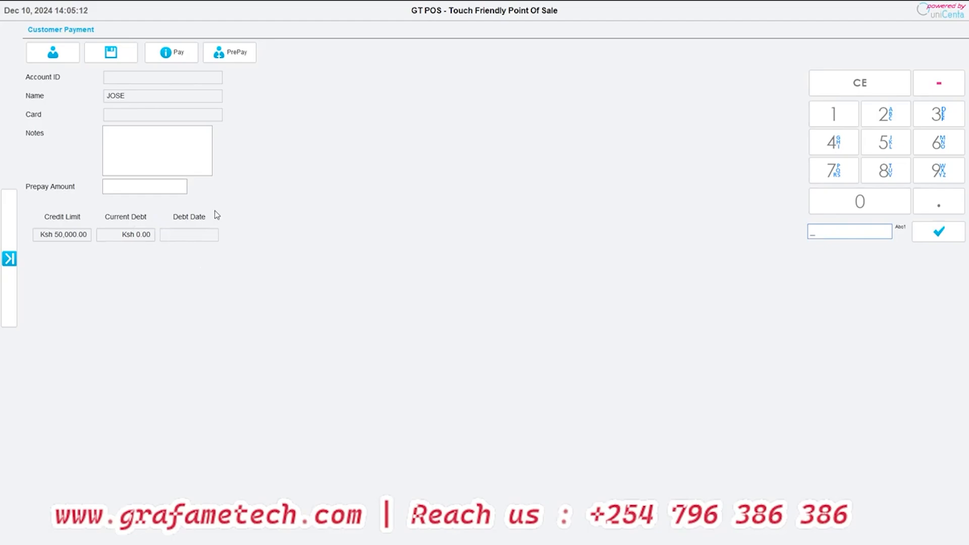
click(148, 192)
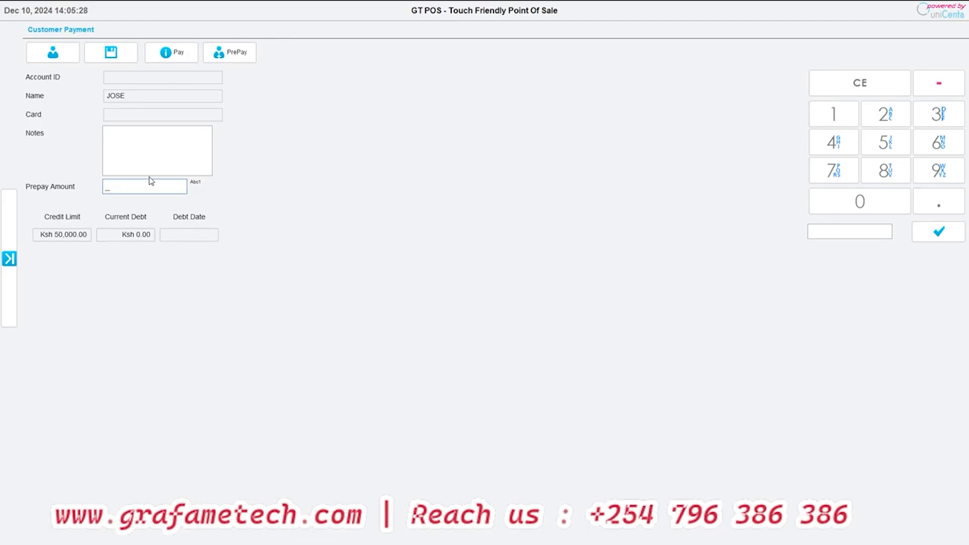
- Open Payments and fill in a Cash (In) entry of Ksh 5,000 with the note "float"
click(9, 258)
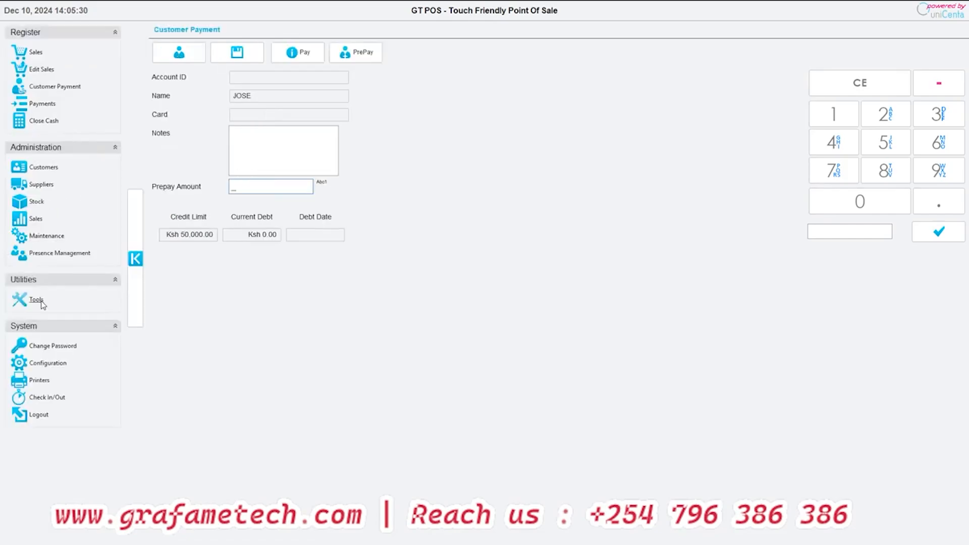
click(41, 104)
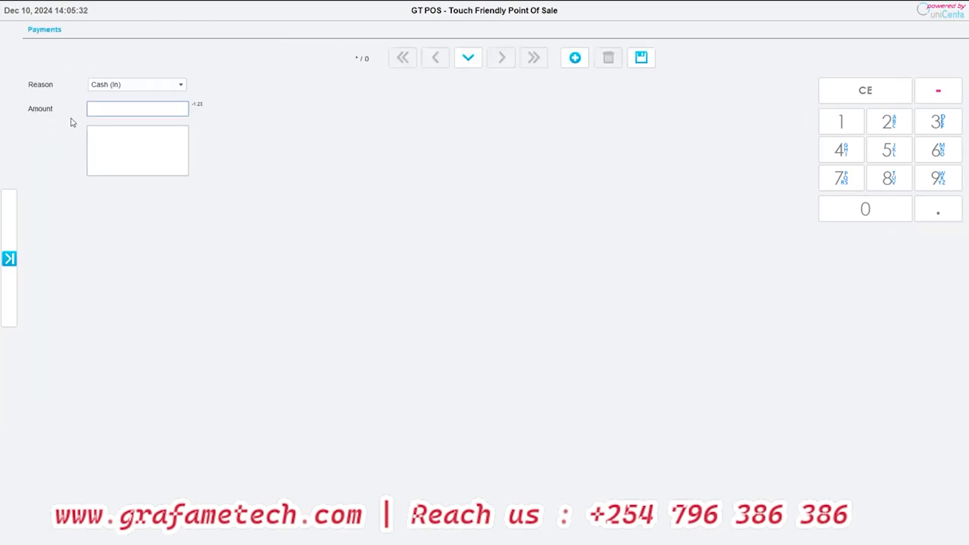
click(119, 85)
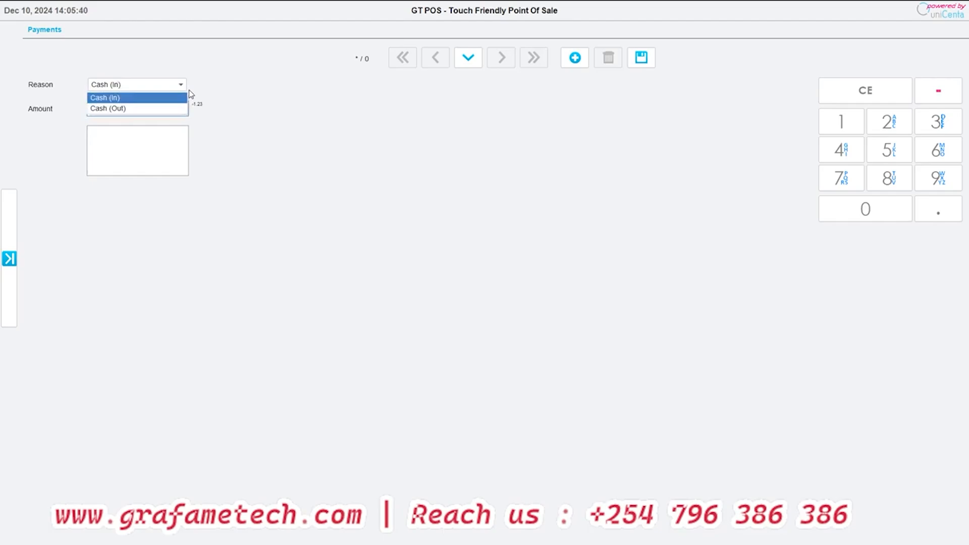
click(145, 99)
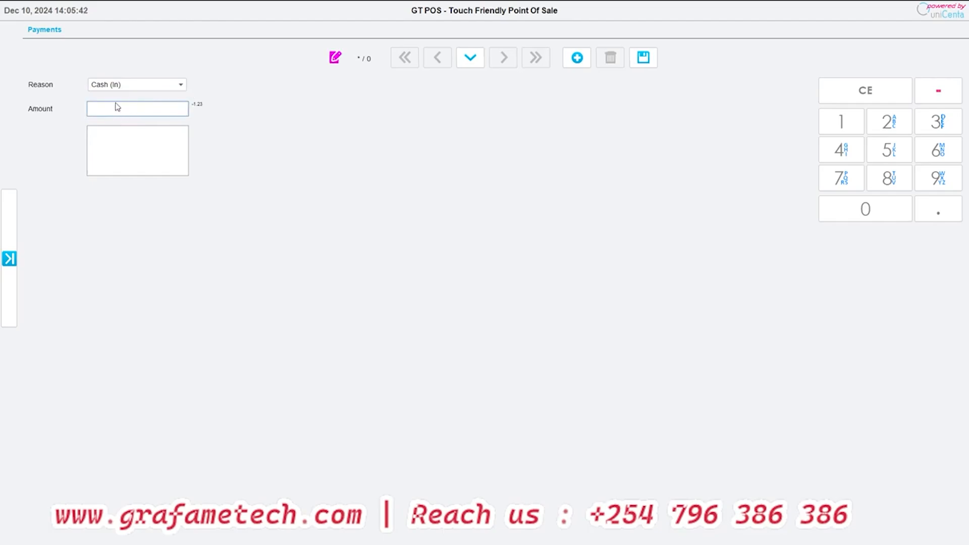
click(119, 107)
text(5,00)
text(000)
click(130, 148)
text(f)
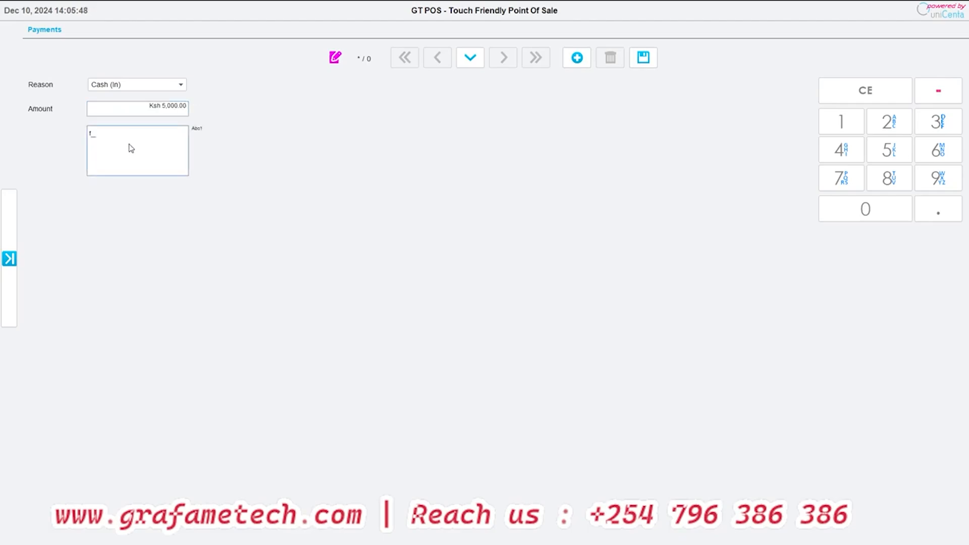
text(loat)
- Check the payment reason options, keep Cash (In), and save the float entry by starting a new record
click(140, 84)
click(142, 85)
click(116, 85)
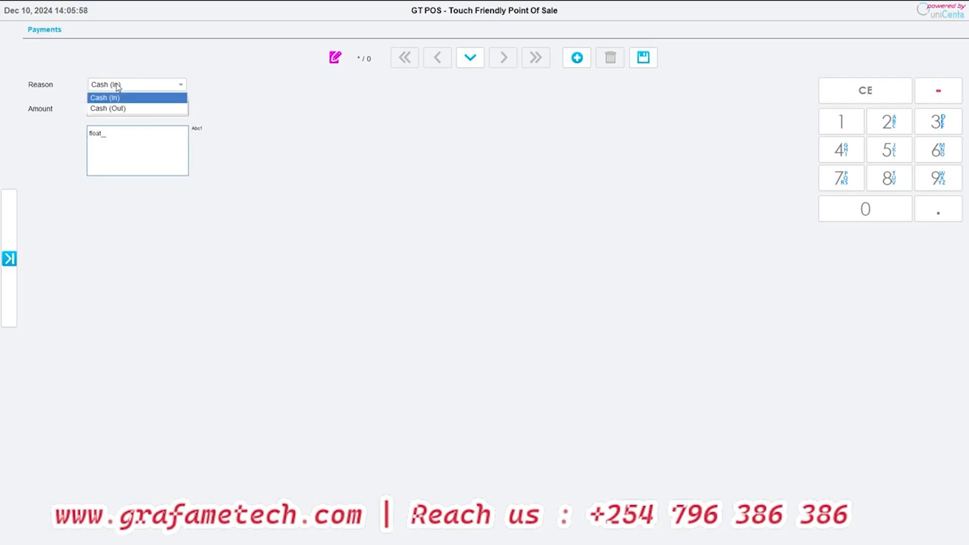
click(116, 85)
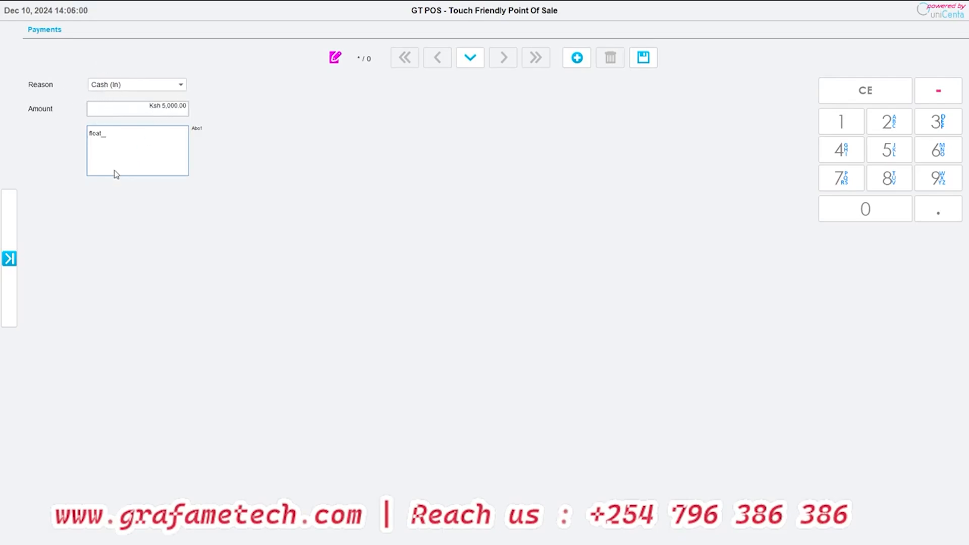
click(578, 61)
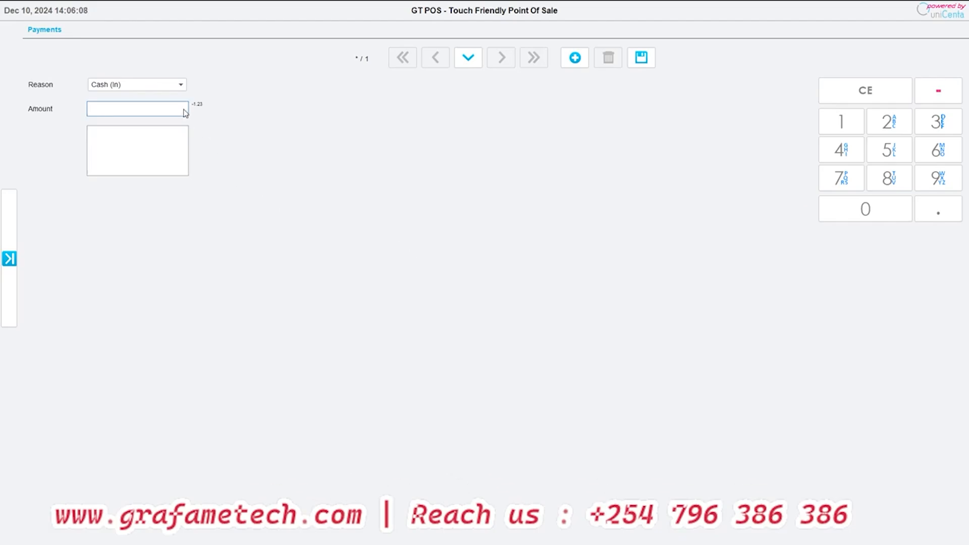
- Record a Cash (Out) payment of Ksh 300 with the note "airtime" and start a new record
click(144, 84)
click(123, 109)
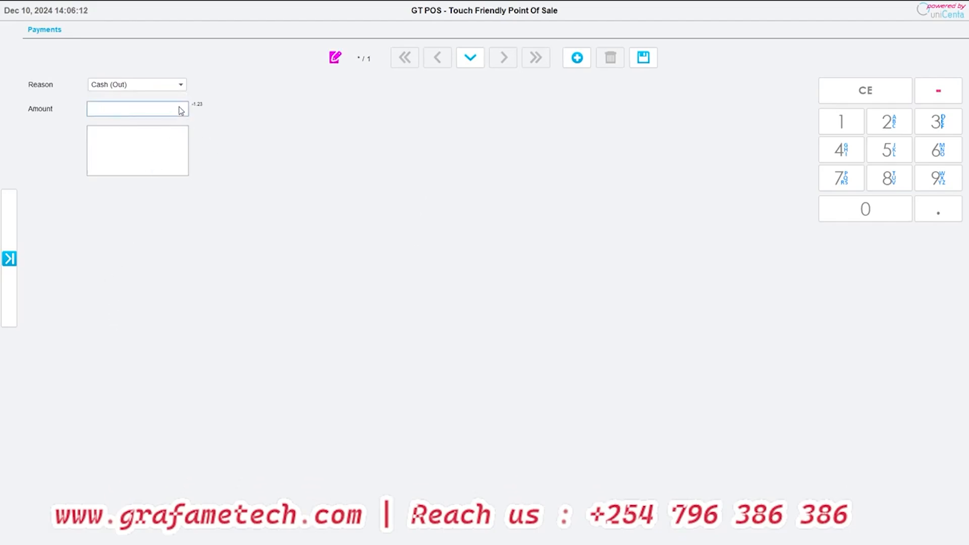
text(300)
click(181, 148)
text(a)
key(BackSpace)
key(BackSpace)
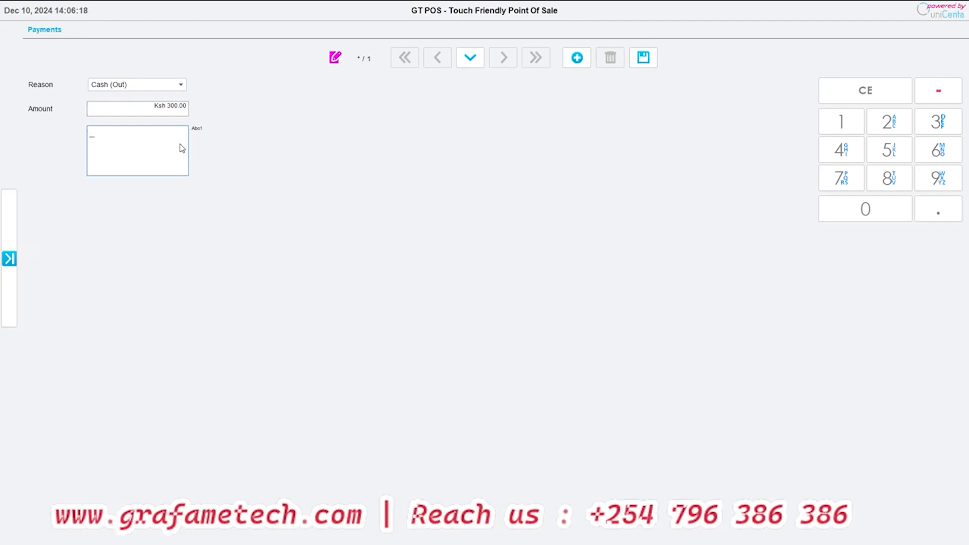
text(airtime)
click(582, 62)
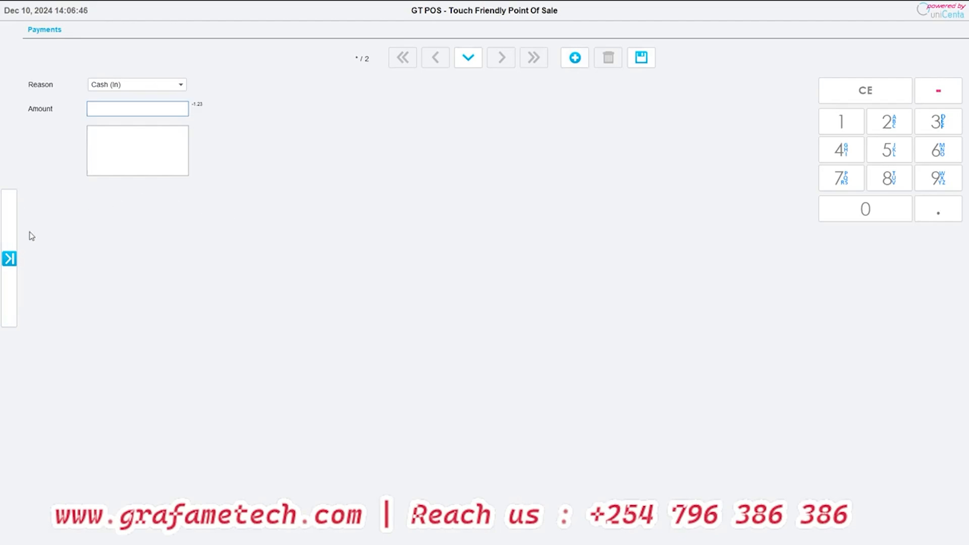
- Open Close Cash to review the cash in and cash out movements of the current session
click(9, 258)
click(45, 121)
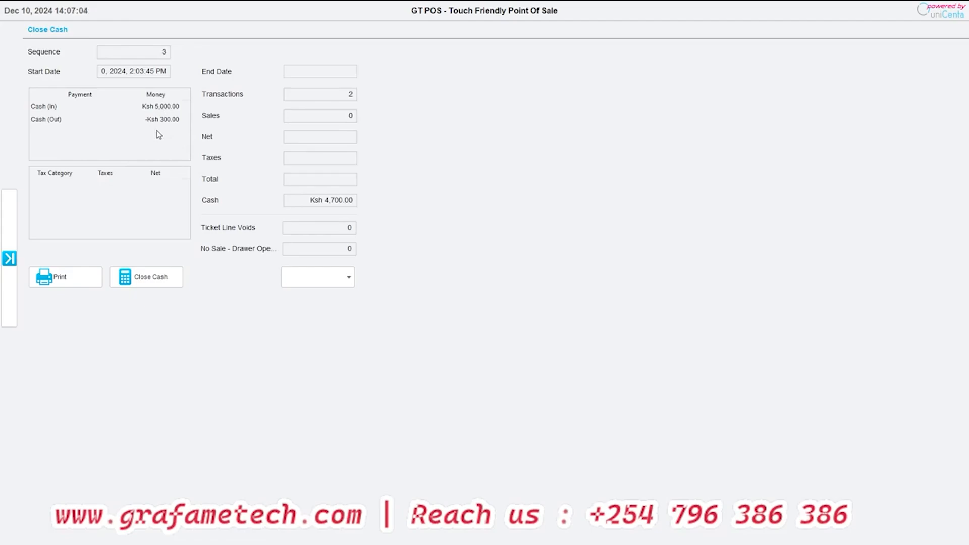
- Open the Customers page in Administration
click(9, 259)
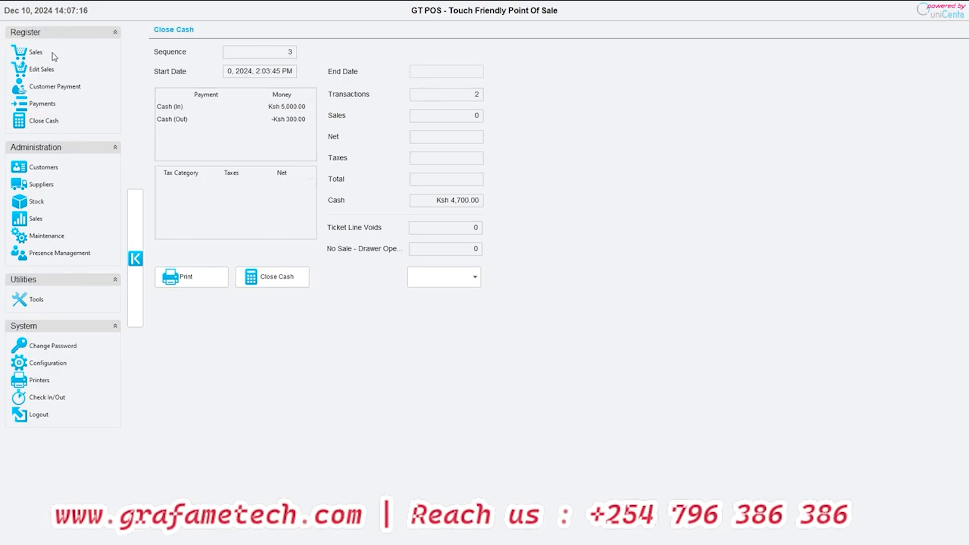
click(48, 168)
mouse_move(12, 207)
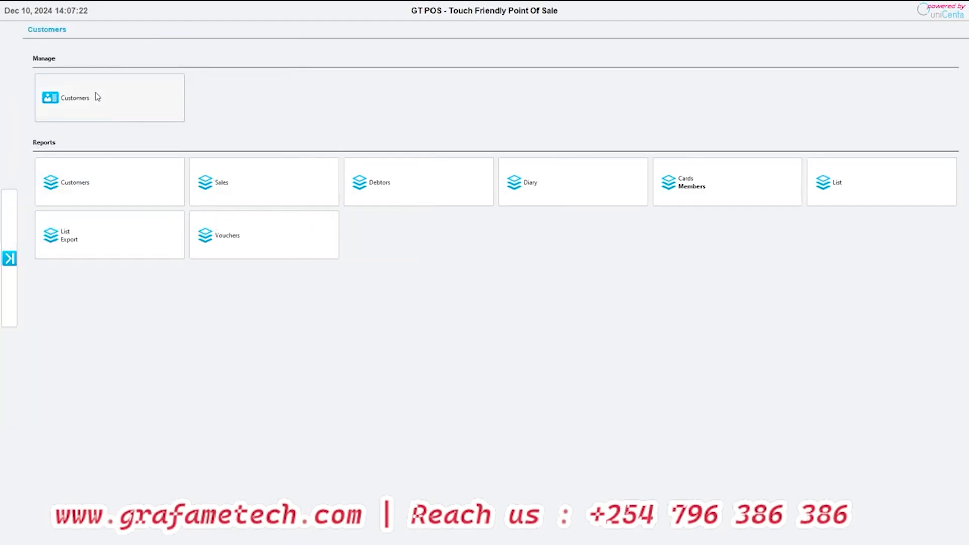
- Open the customer management form and review its Address, Transactions, Notes and Photo sections
click(98, 100)
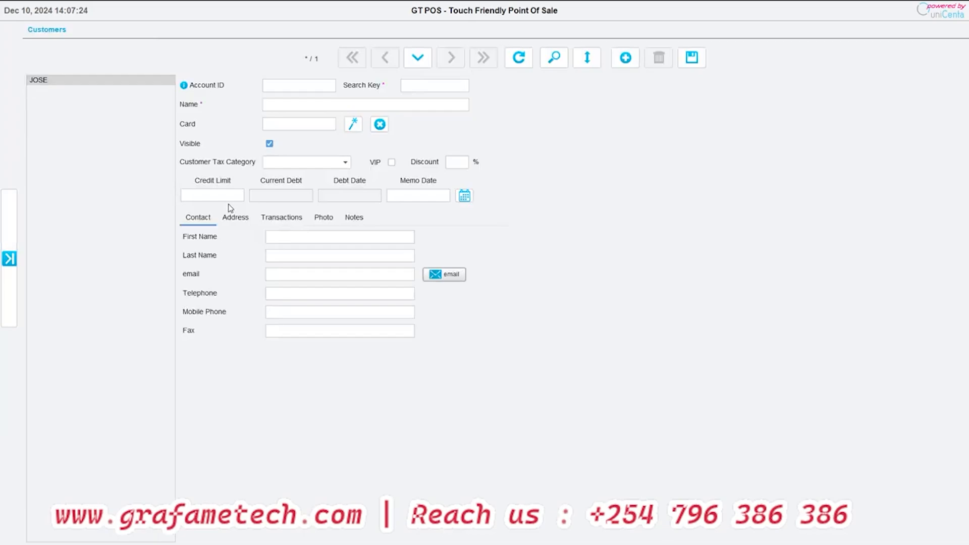
click(229, 221)
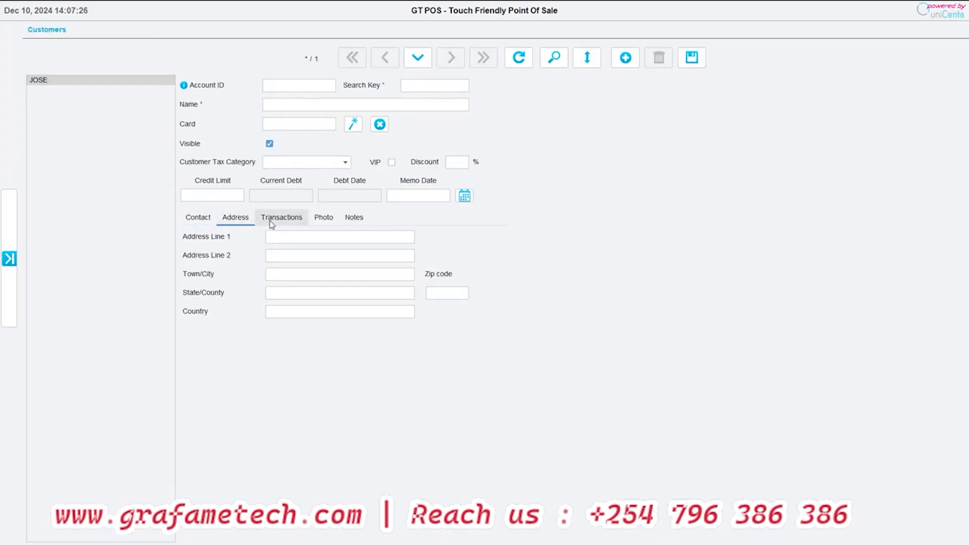
click(277, 221)
click(322, 222)
click(343, 223)
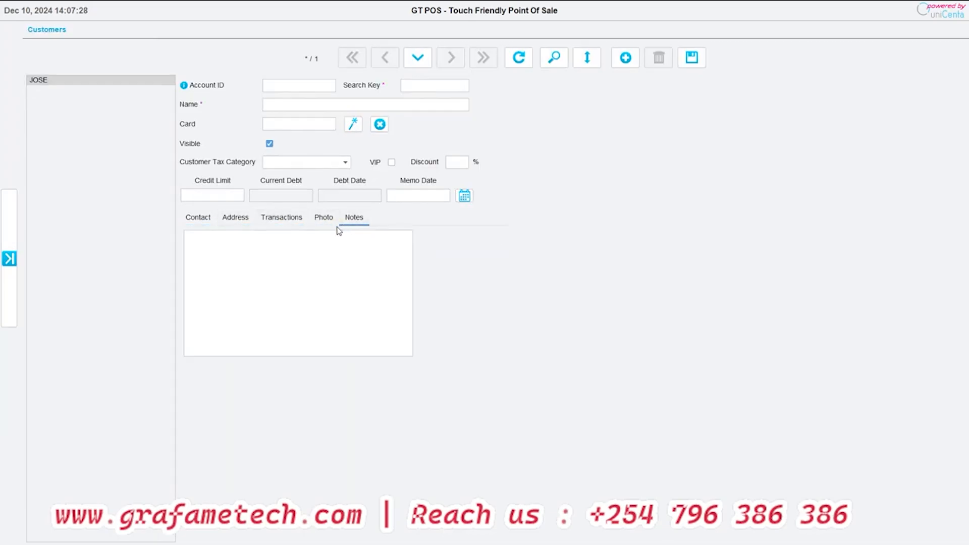
click(325, 221)
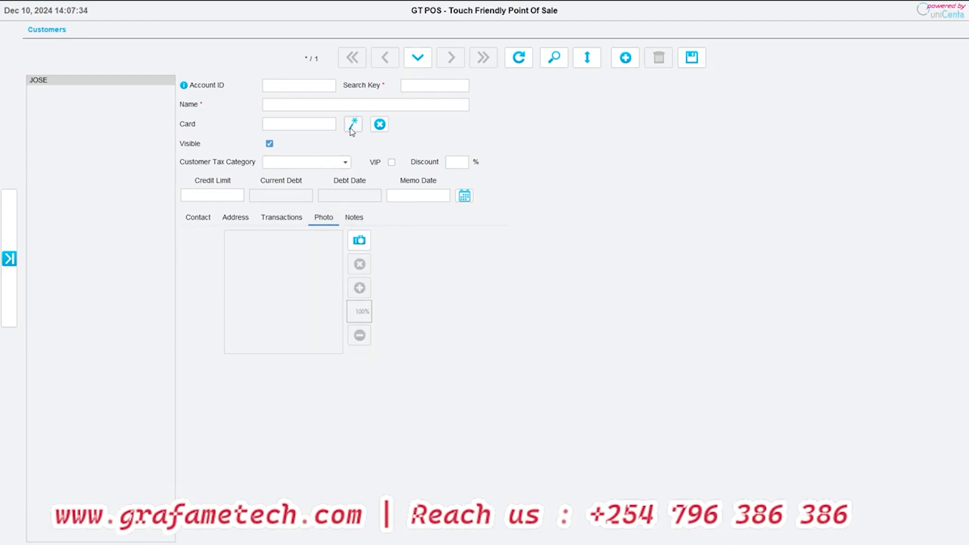
- Generate a card number for the new customer record, then discard the unsaved entry and load the existing customer
click(352, 129)
click(586, 326)
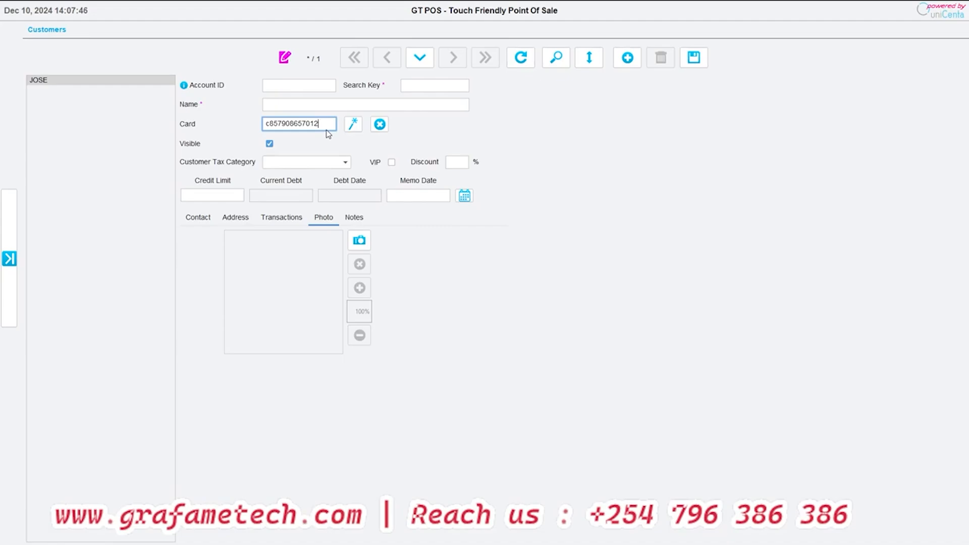
click(419, 58)
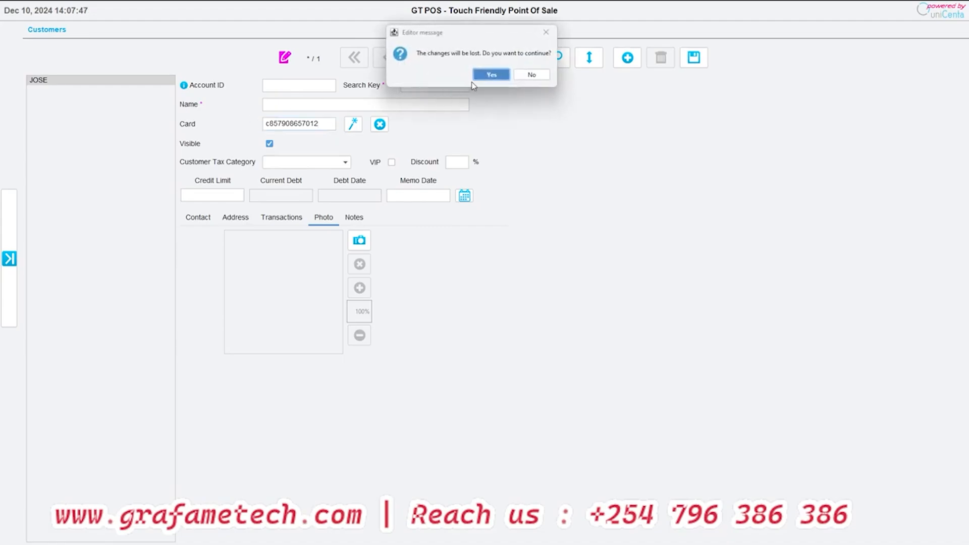
click(477, 77)
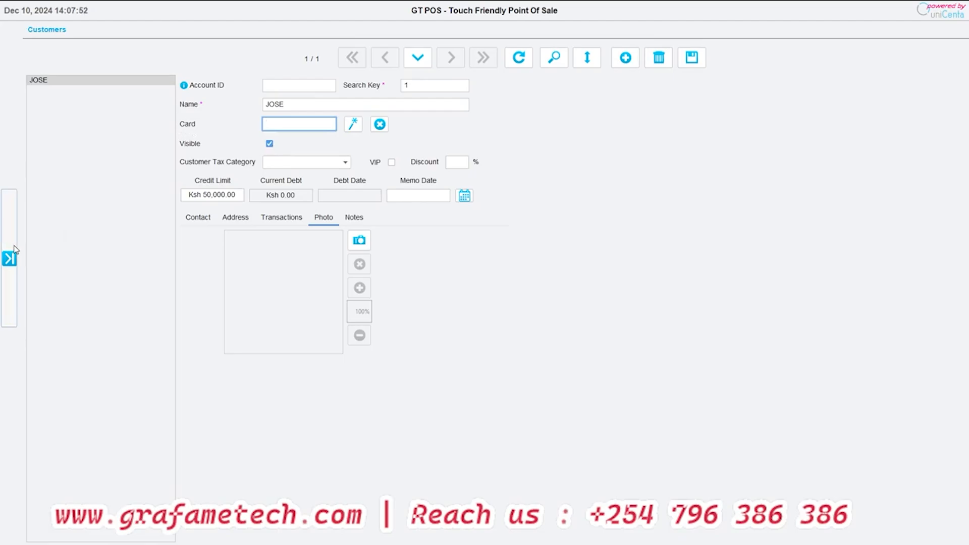
- Run the customer Sales report for the default date range without a customer filter, then return to the Administration Customers page
mouse_move(20, 232)
click(40, 166)
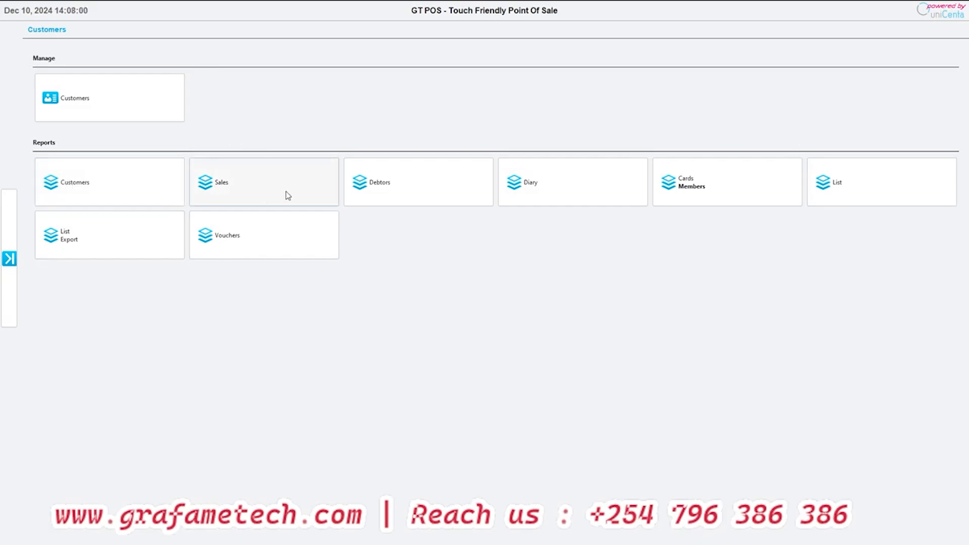
click(261, 196)
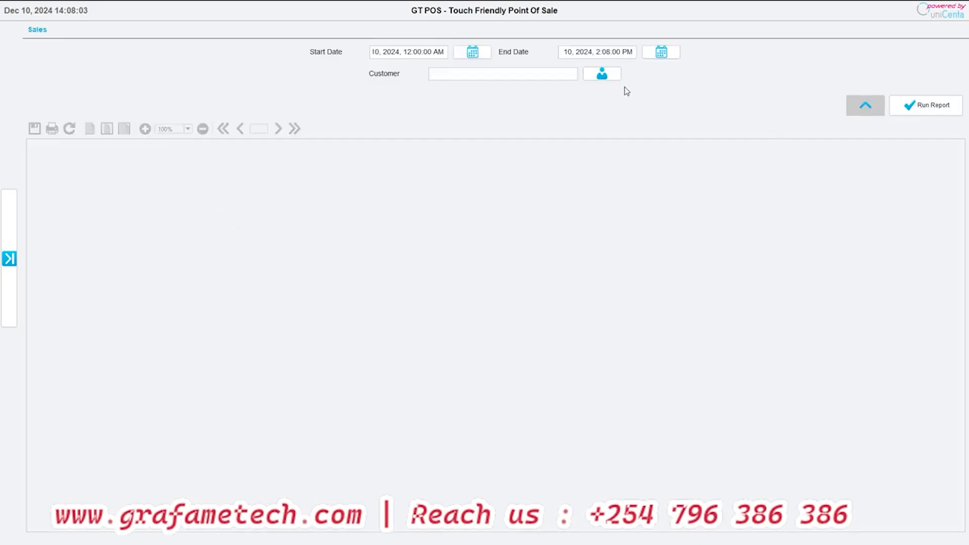
click(924, 106)
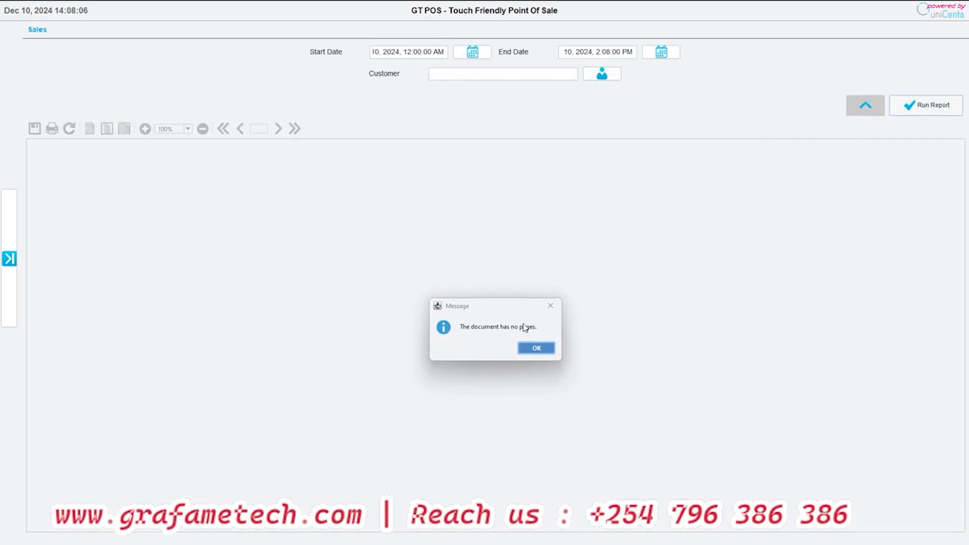
click(536, 349)
click(870, 57)
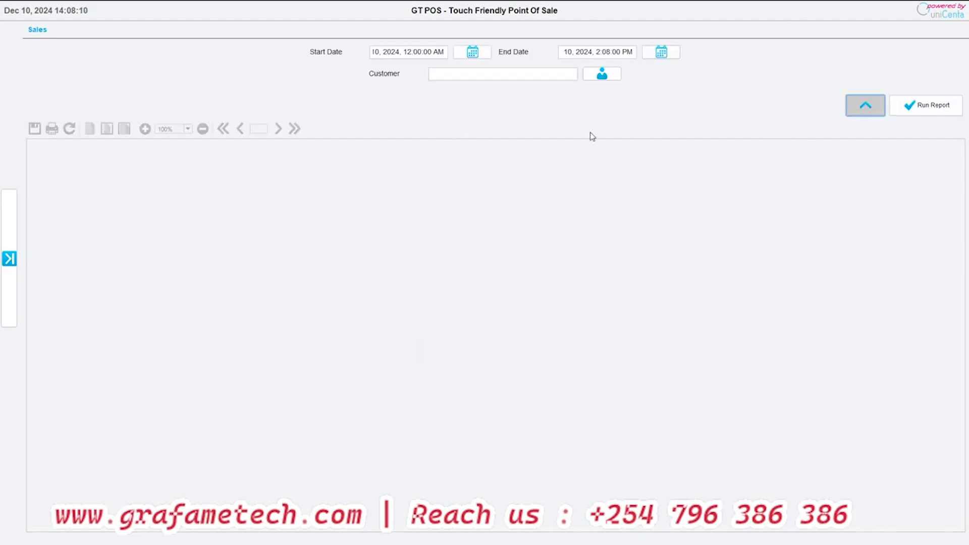
click(11, 259)
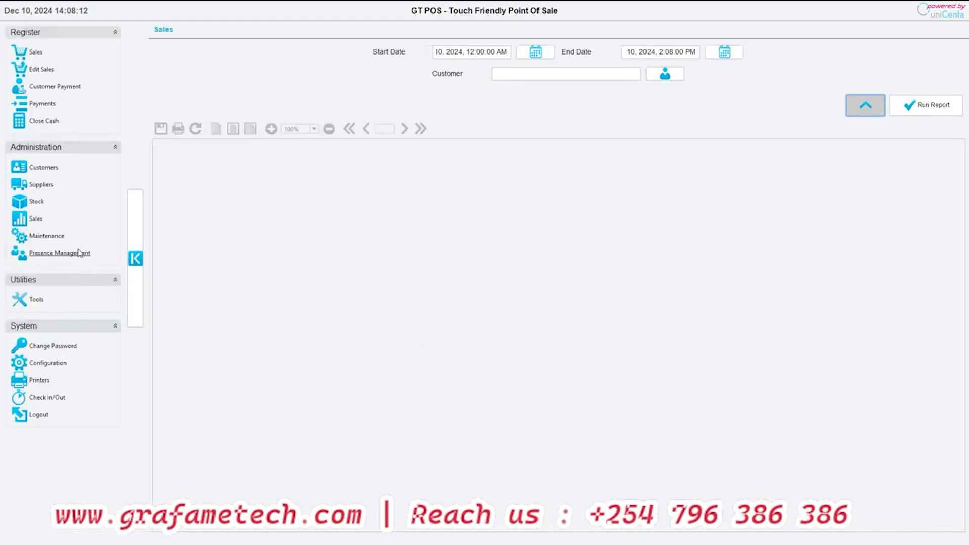
click(44, 172)
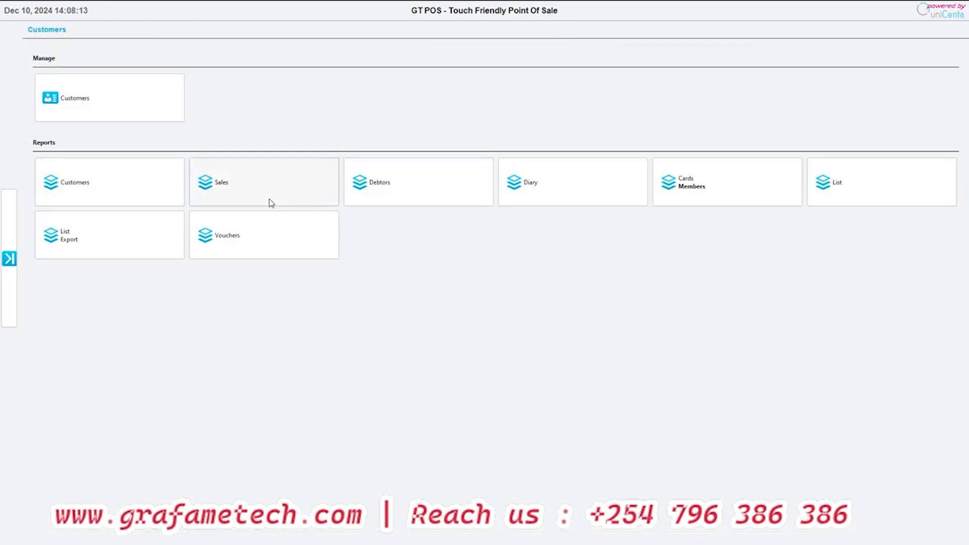
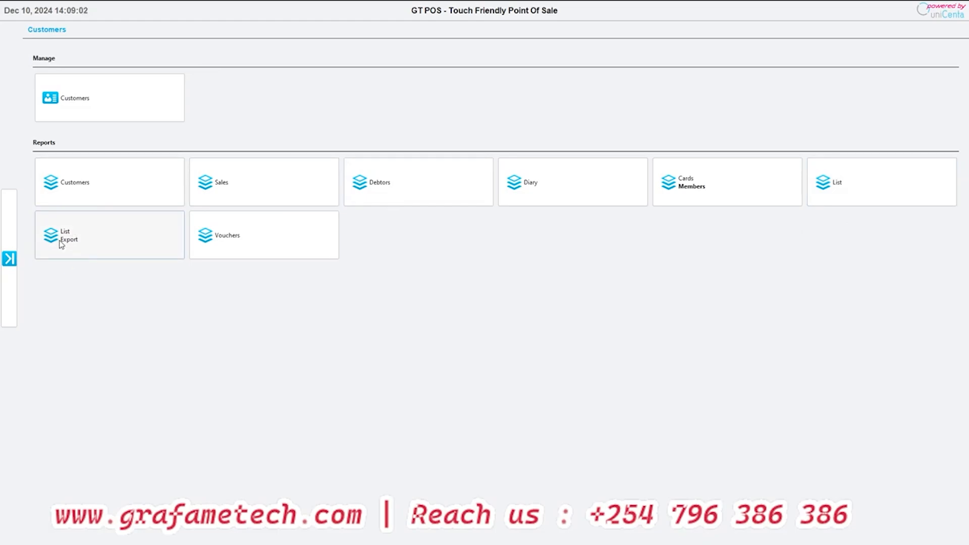
- Open the supplier management form from the Administration Suppliers page to view it, and return to the Suppliers page
click(9, 277)
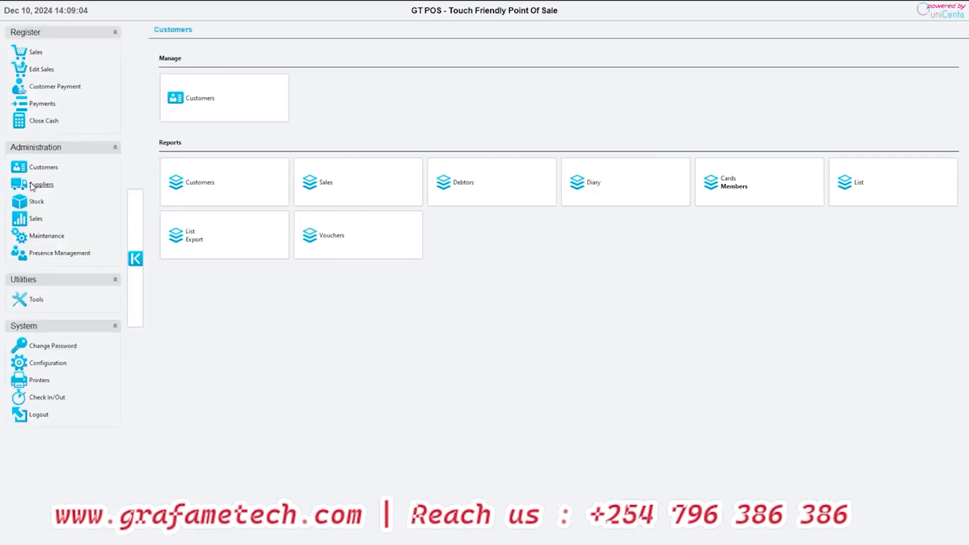
click(27, 194)
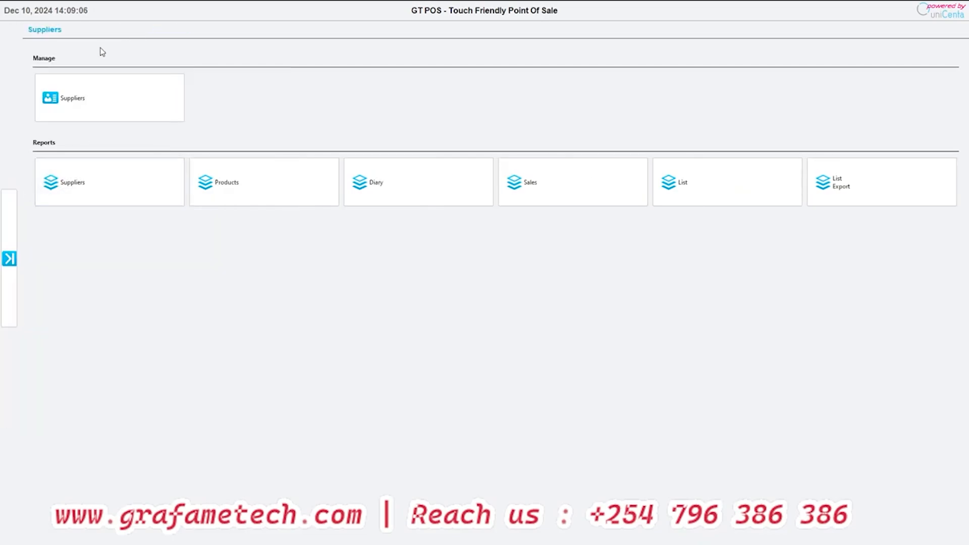
click(89, 106)
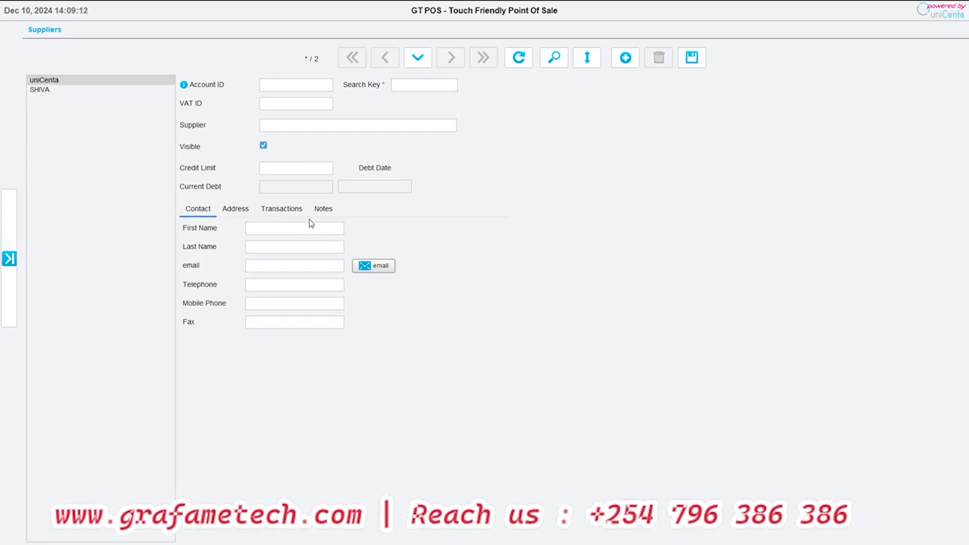
click(10, 259)
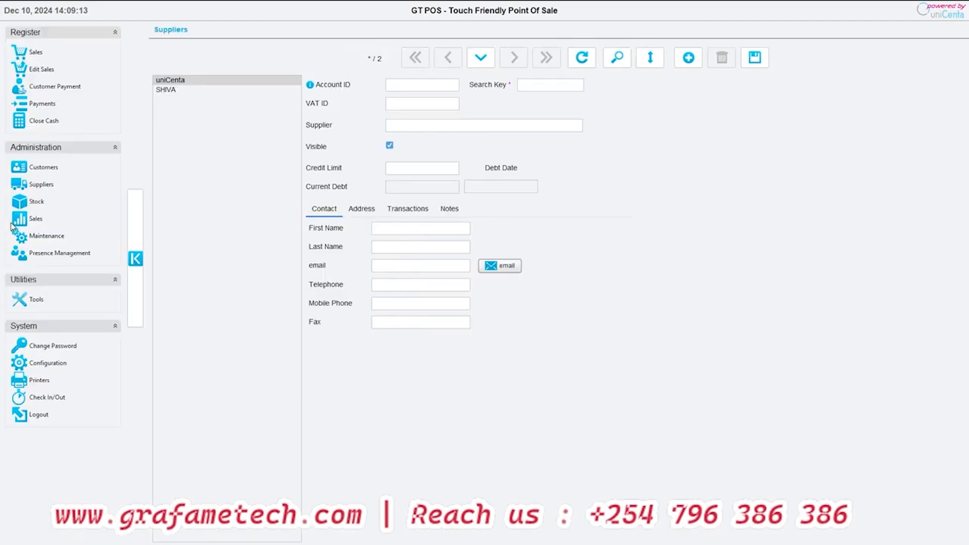
click(42, 184)
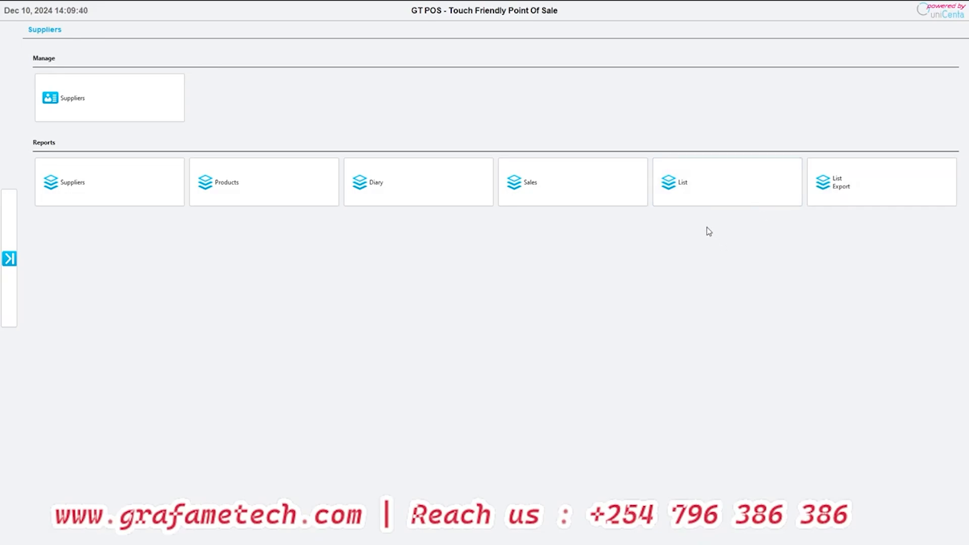
- Open the Categories form from the Administration Stock page and load the APERITIF category
click(9, 259)
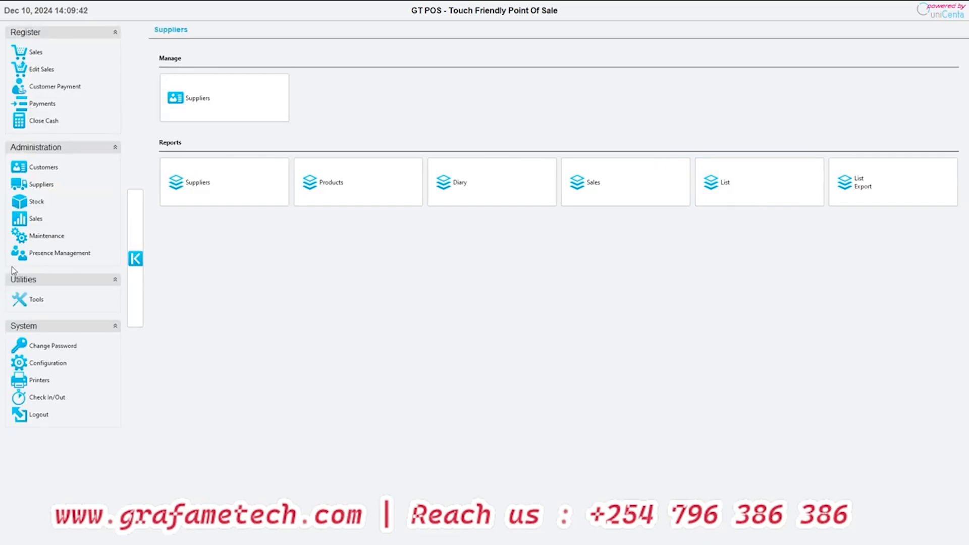
click(28, 202)
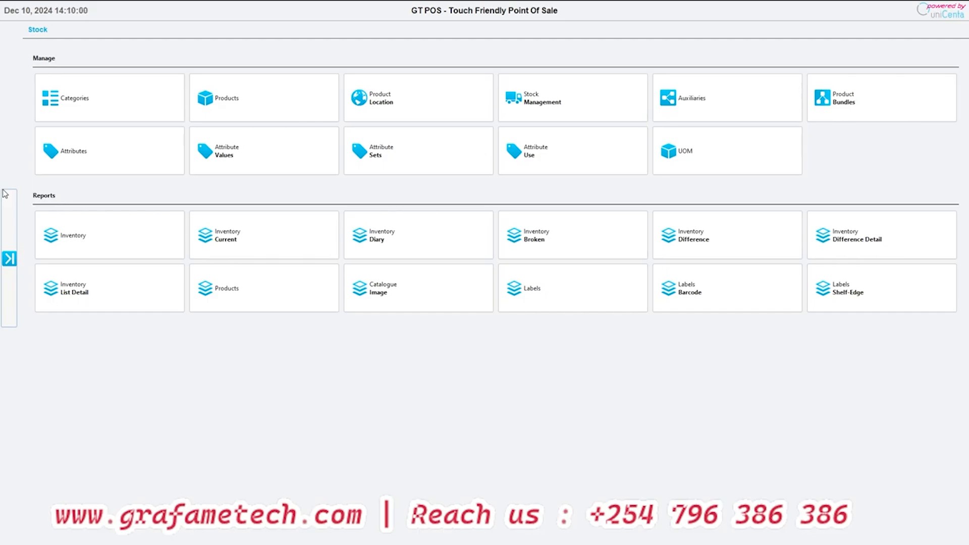
click(108, 83)
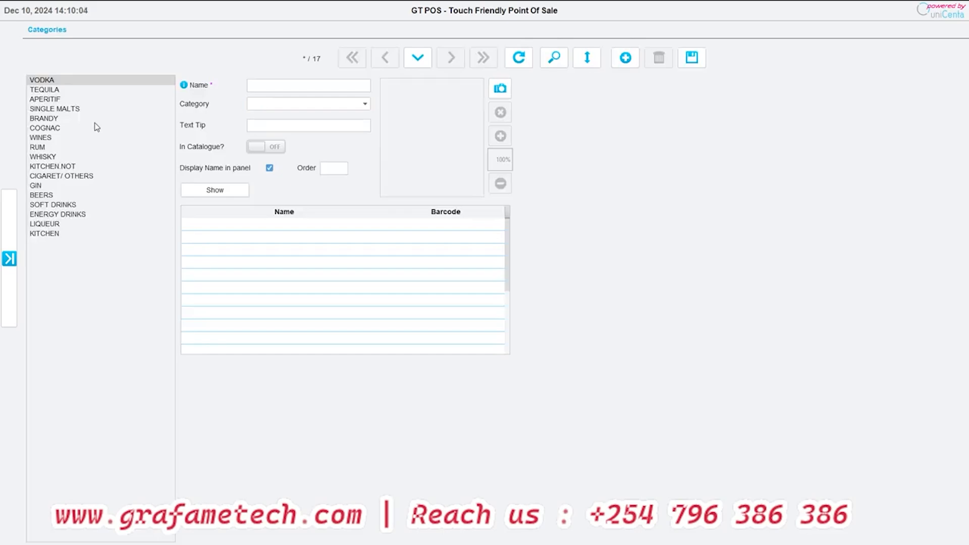
click(64, 100)
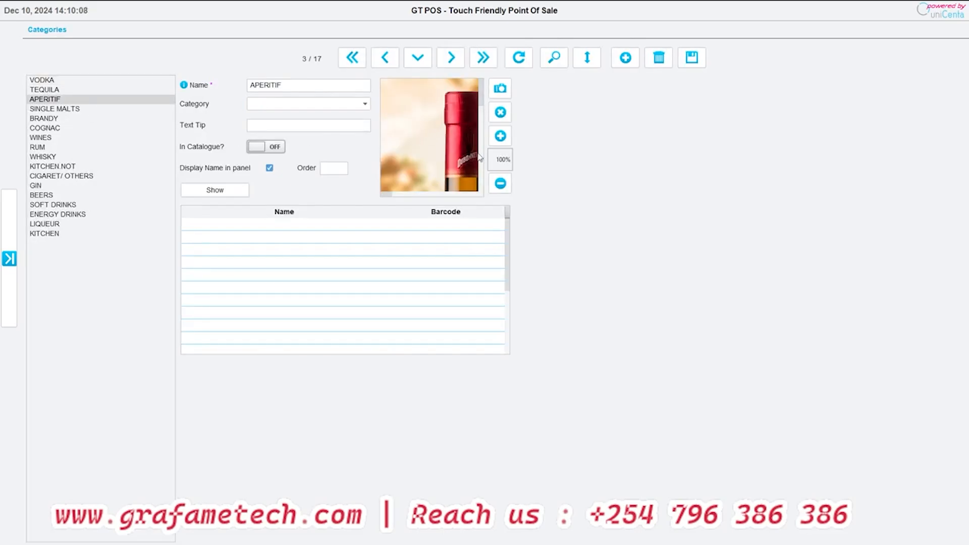
- Zoom the APERITIF category picture out to 25% and review the parent category choices and the display order field
click(501, 184)
click(501, 184)
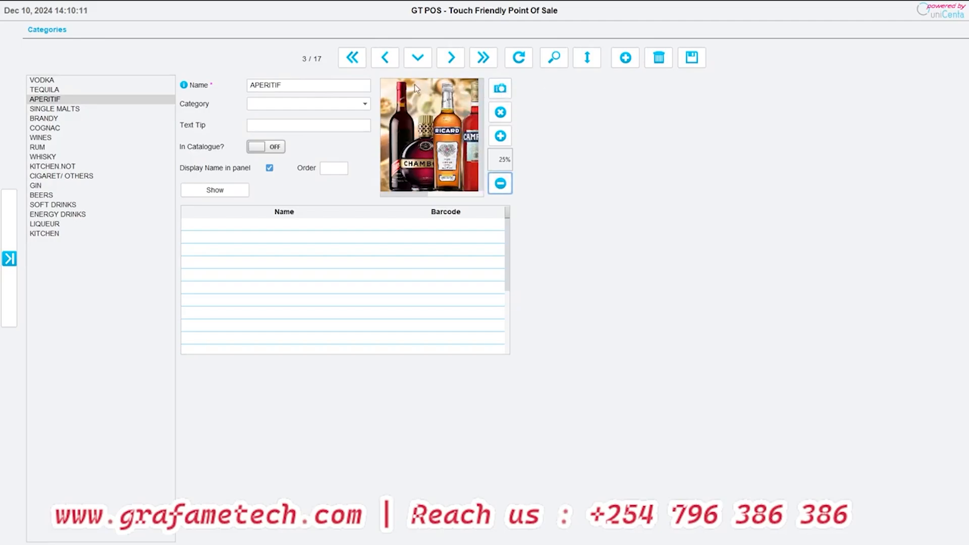
click(322, 103)
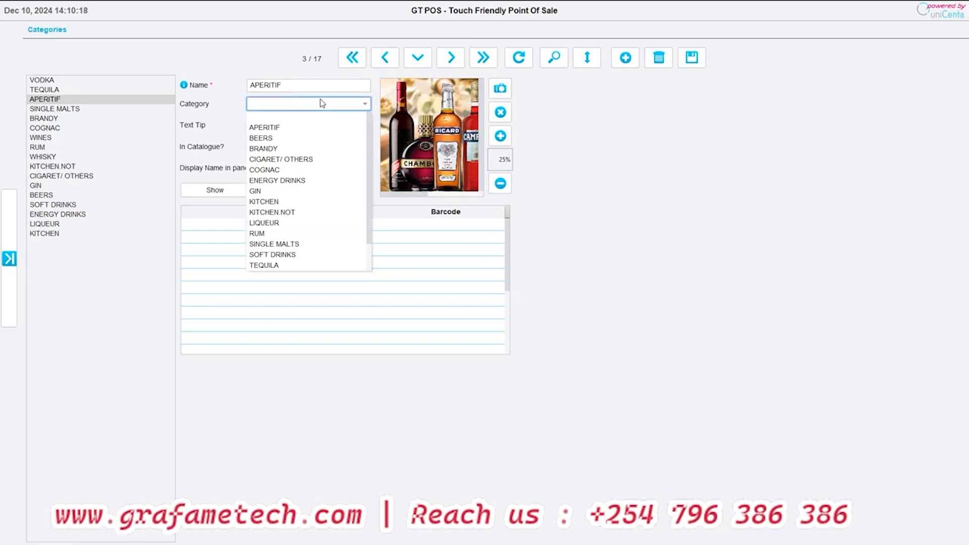
click(323, 104)
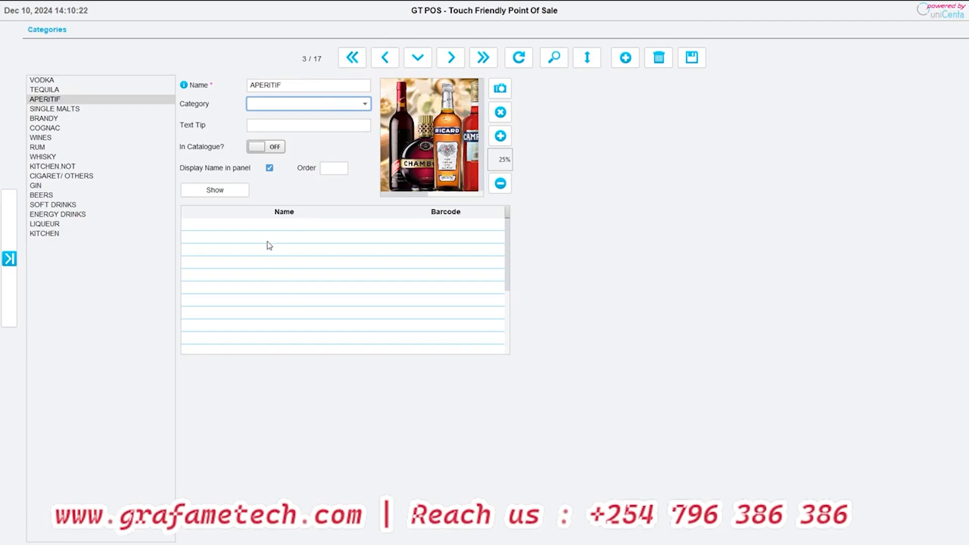
click(329, 172)
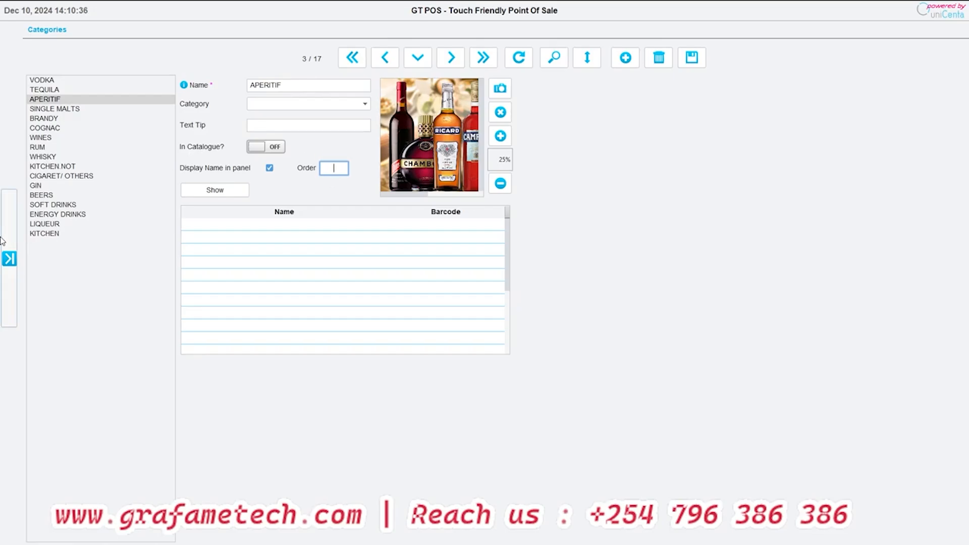
- Return to the Administration Stock page, open the Products form and browse the product list
click(9, 258)
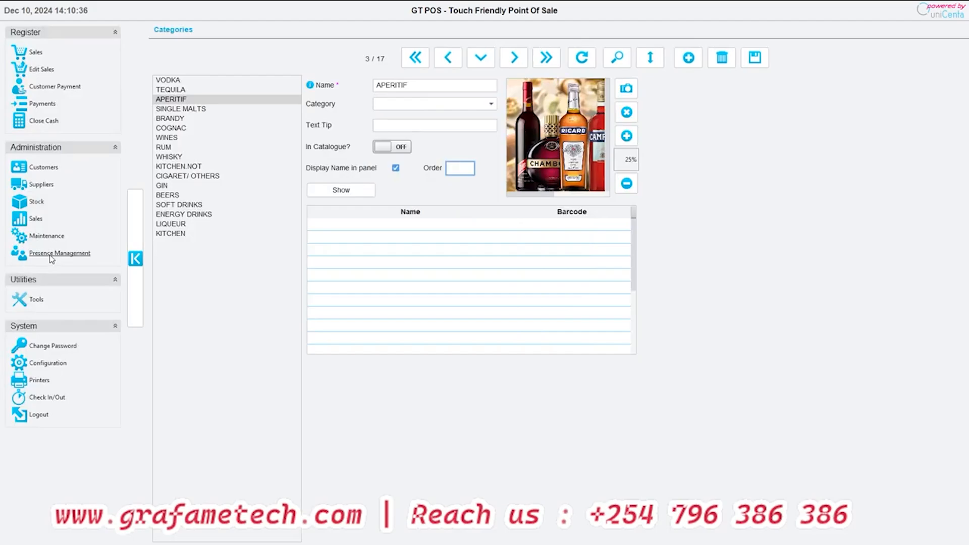
click(36, 203)
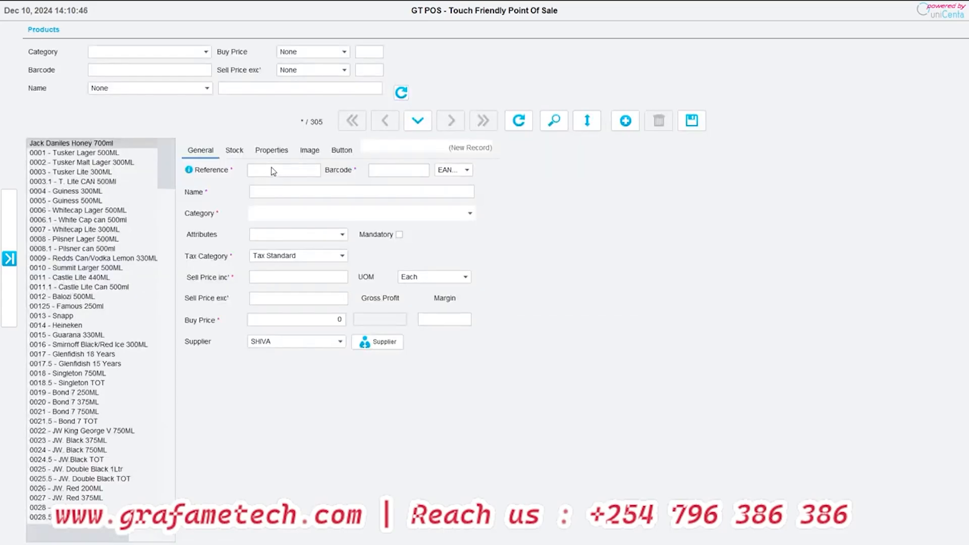
scroll(108, 199, down, 6)
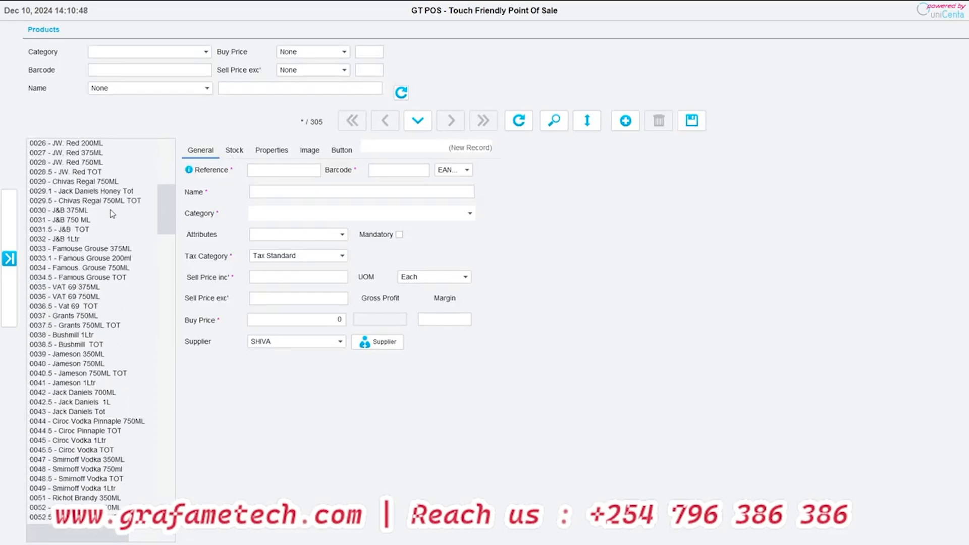
scroll(108, 204, up, 3)
- Load Castle Lite Can 500ml and Redds Can/Vodka Lemon 330ML, and examine the latter's reference and barcode
click(108, 202)
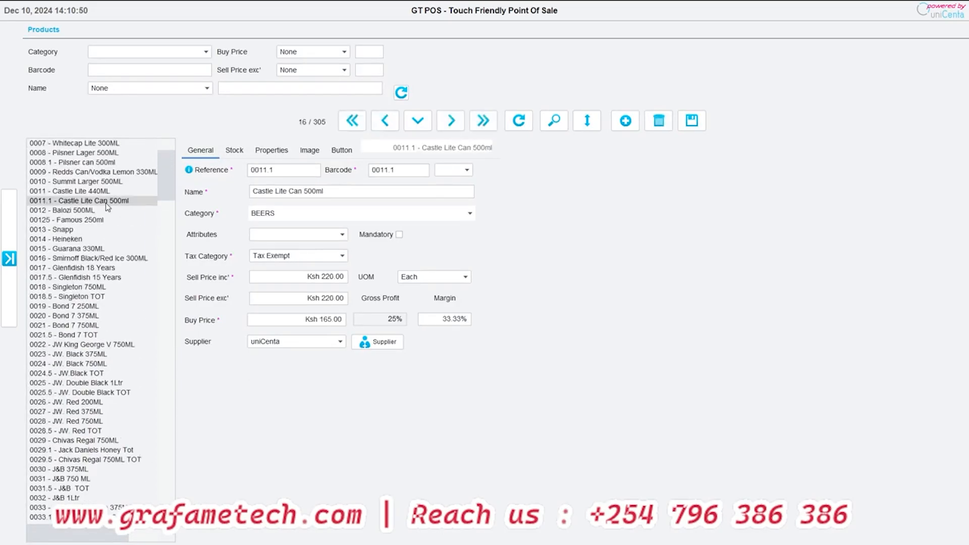
click(80, 171)
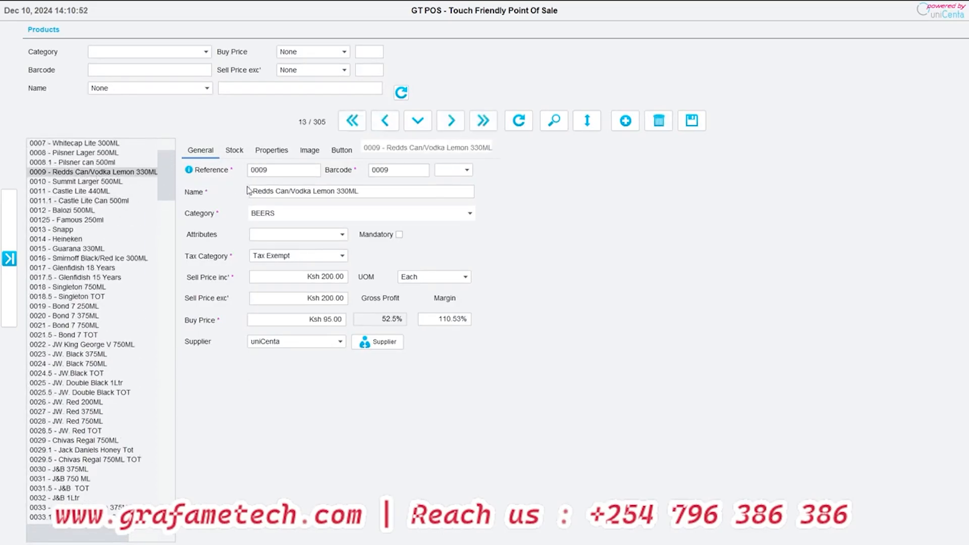
drag(288, 171, 243, 172)
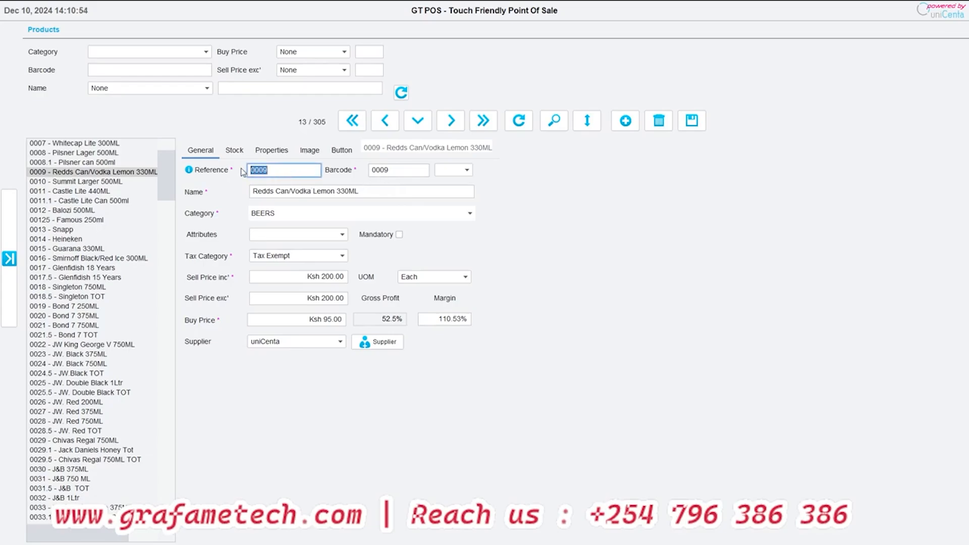
click(280, 172)
double_click(383, 172)
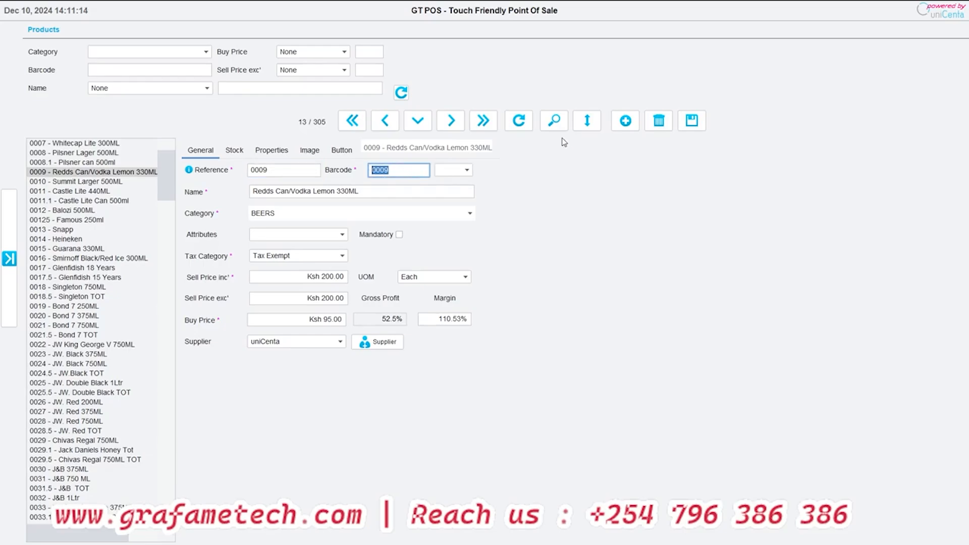
click(626, 120)
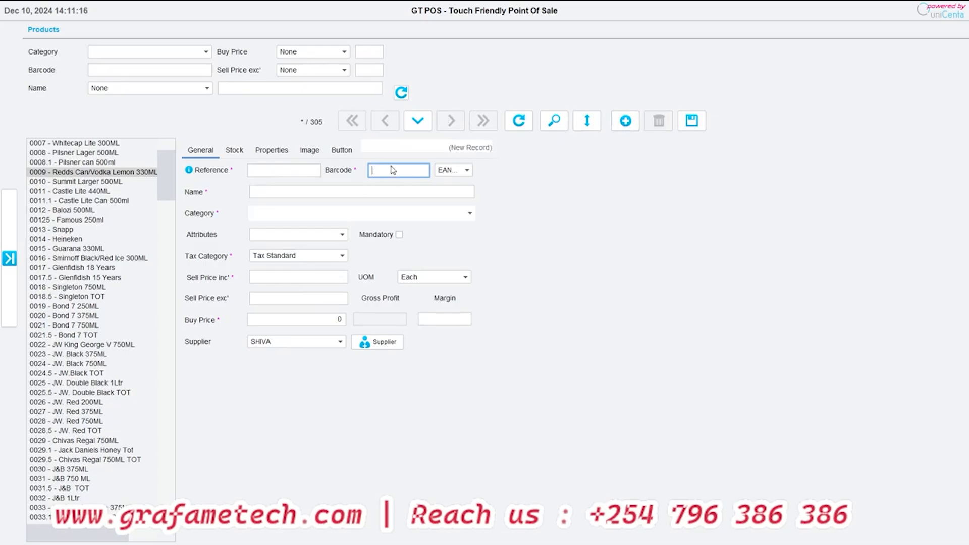
text(515694154614)
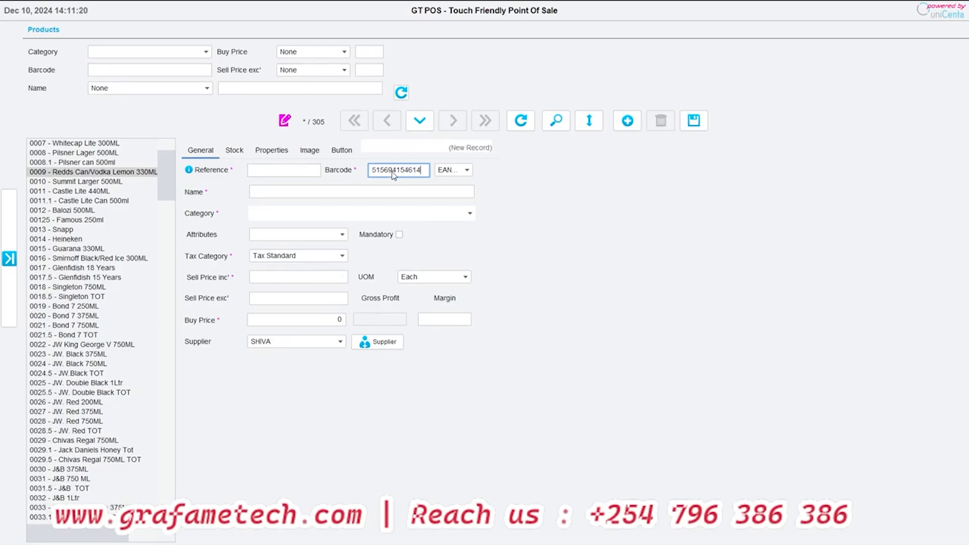
click(287, 171)
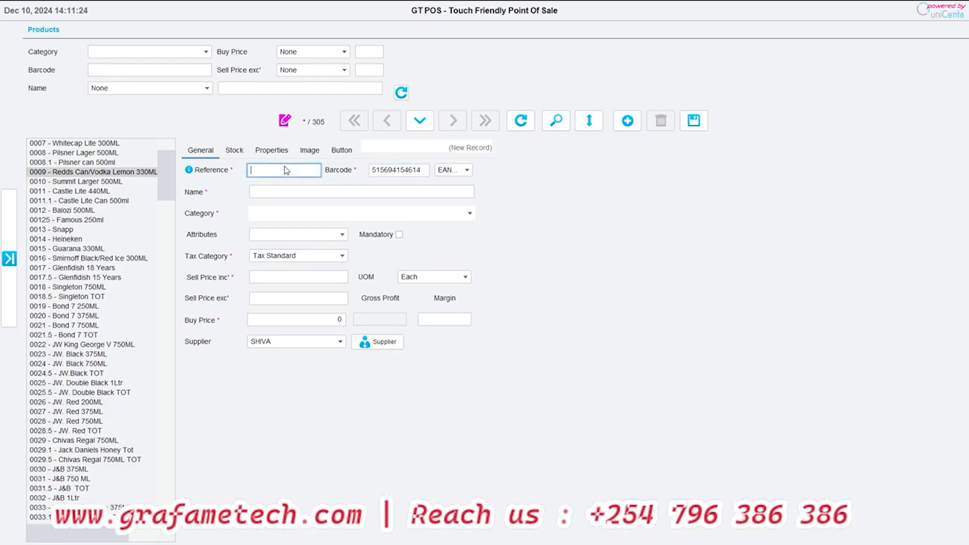
text(jh0032)
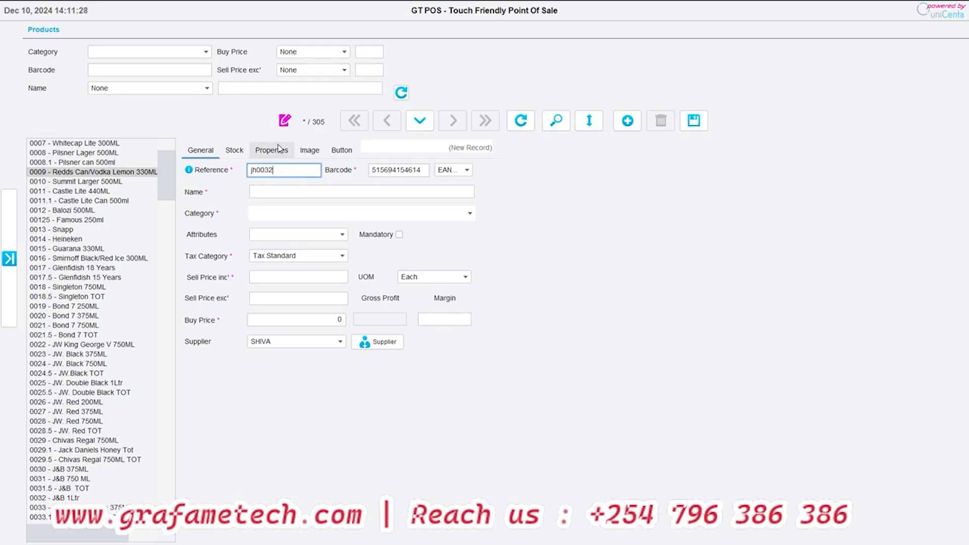
click(343, 192)
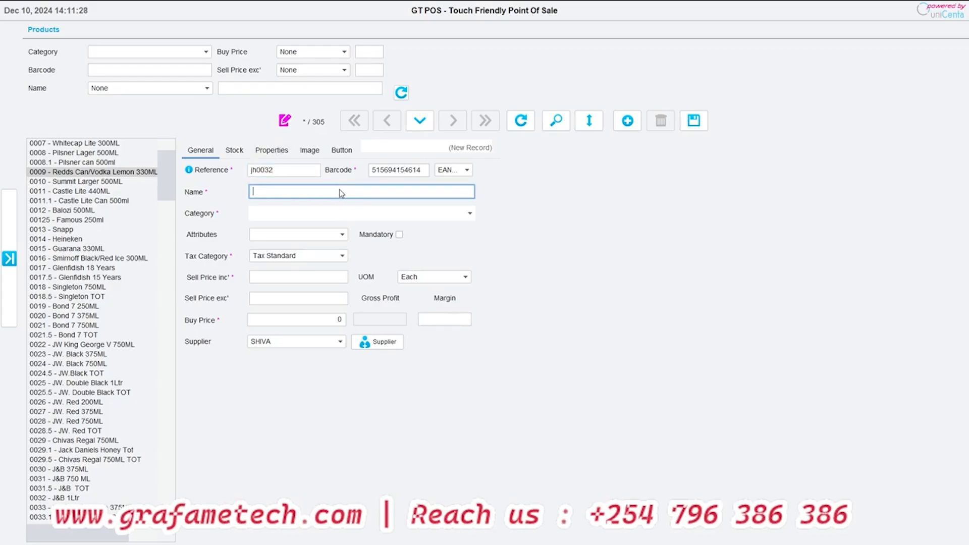
- Clear the new product's barcode and set its reference to kj023, letting the barcode take the same value
click(389, 172)
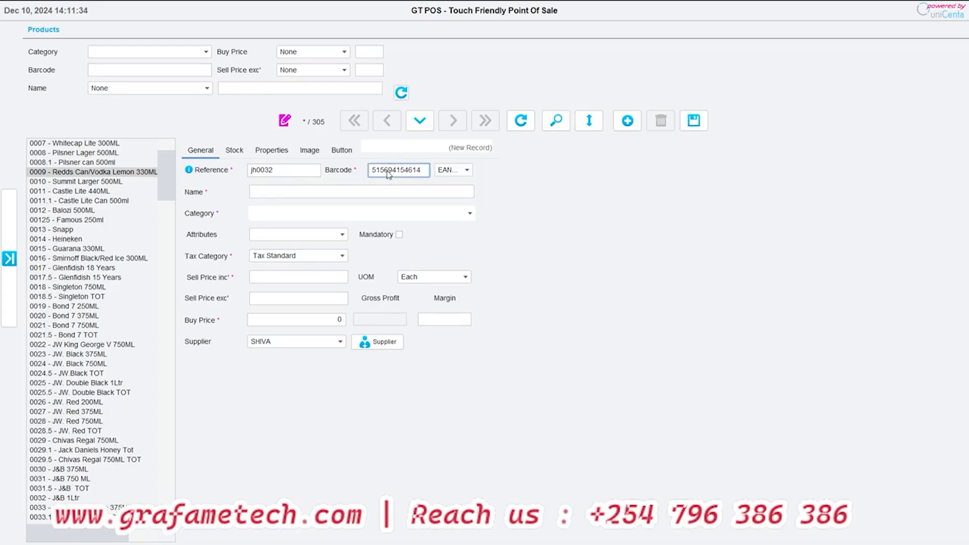
double_click(388, 171)
key(BackSpace)
click(280, 171)
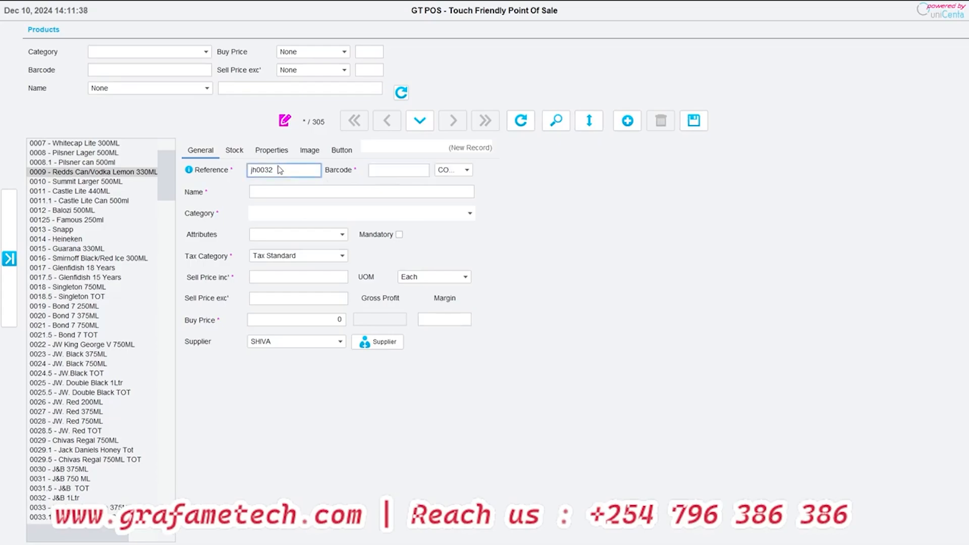
double_click(280, 170)
key(BackSpace)
text(kj023)
click(282, 196)
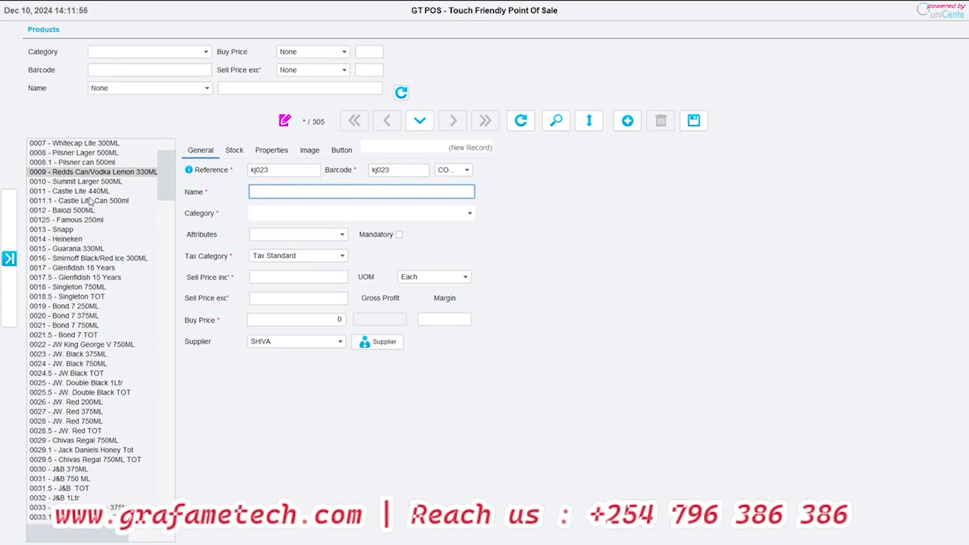
- Try to load Gordon Gin 750ML TOT from the product list, and discard the unsaved new product record
scroll(89, 201, up, 3)
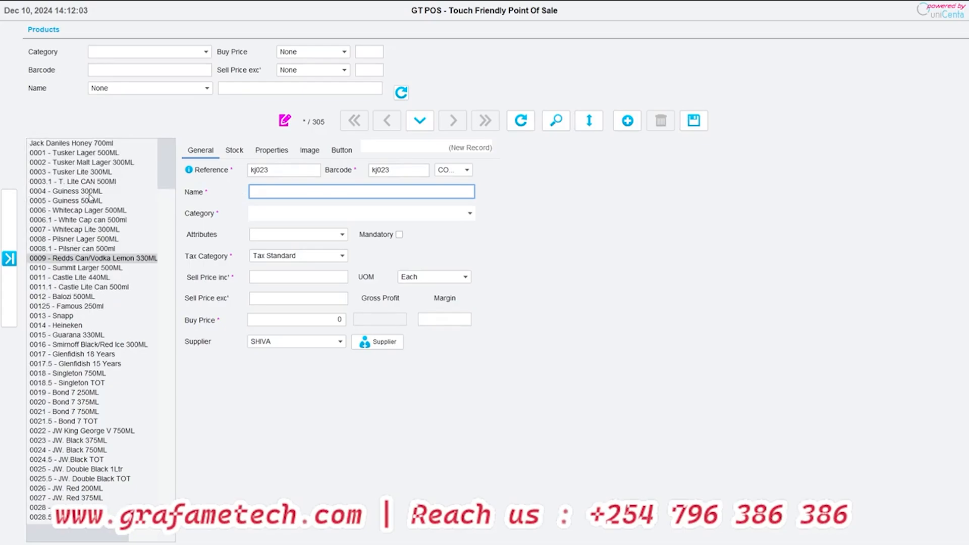
scroll(88, 252, down, 3)
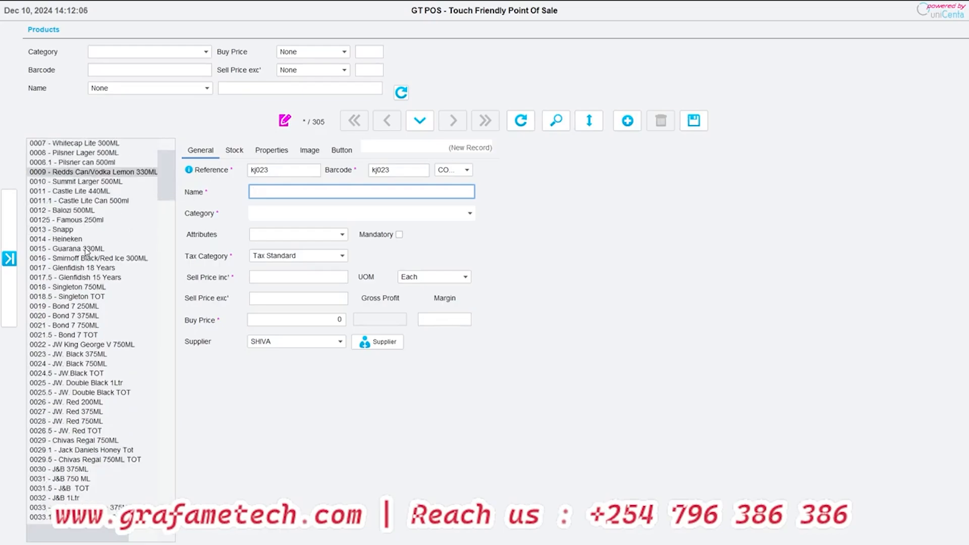
scroll(87, 251, down, 15)
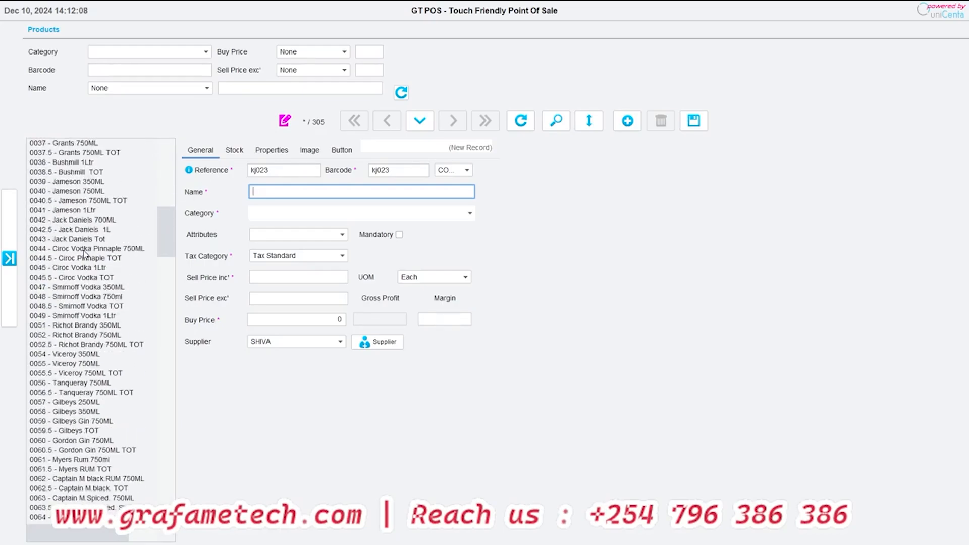
scroll(84, 253, down, 20)
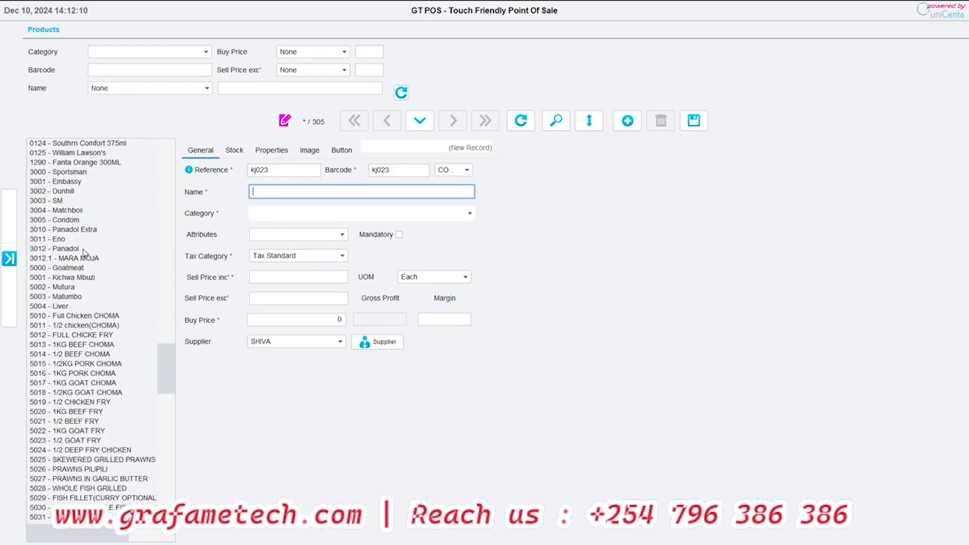
scroll(81, 253, up, 20)
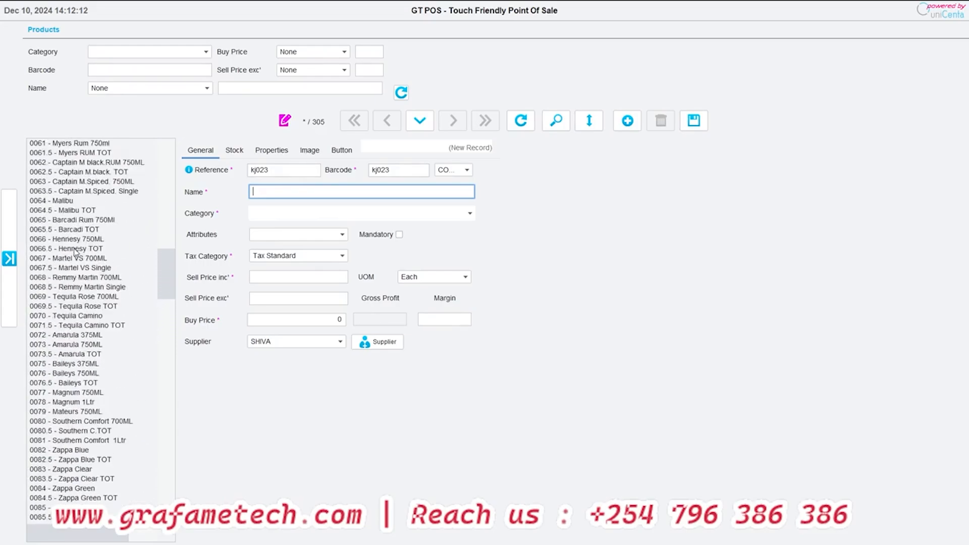
scroll(71, 217, up, 3)
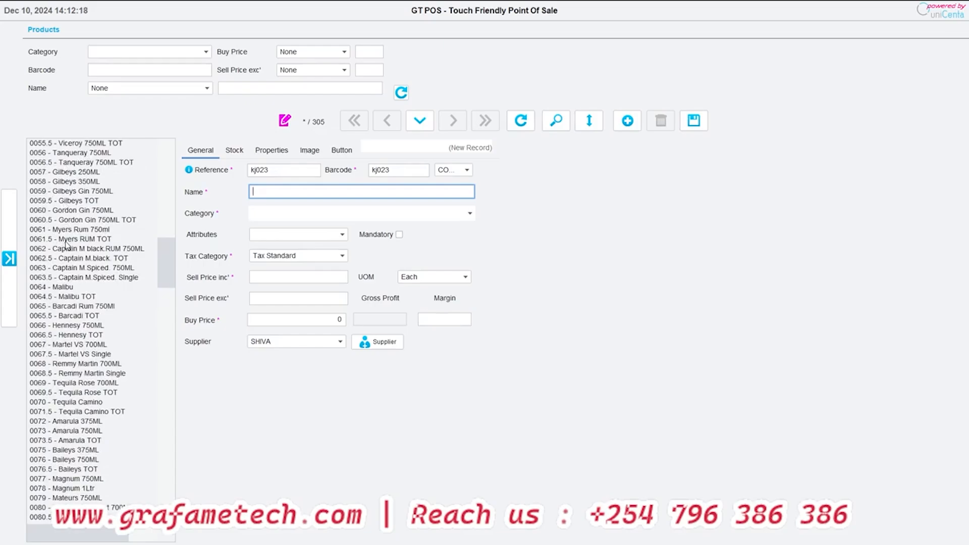
click(66, 220)
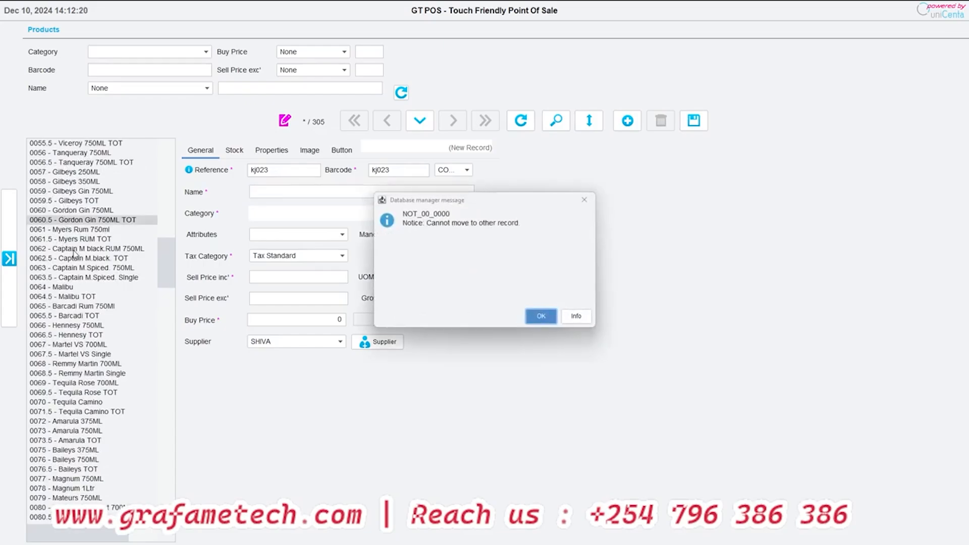
click(541, 316)
click(419, 120)
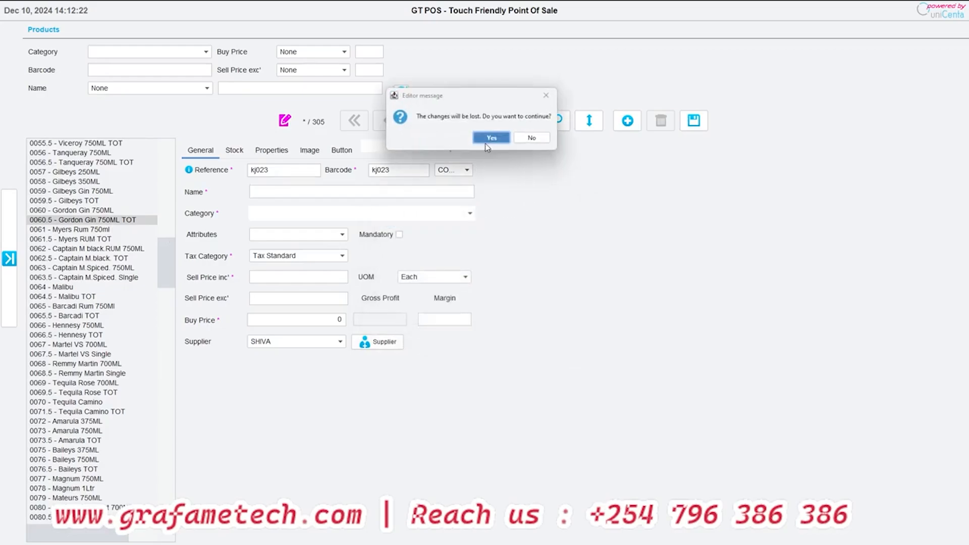
click(487, 141)
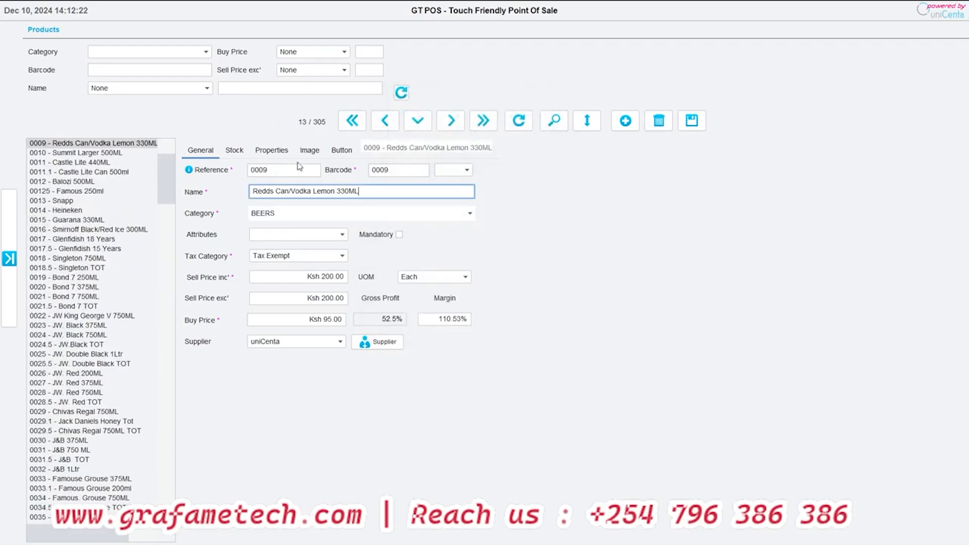
- Load the Guarana 330ML product and set its reference to GR002
click(65, 221)
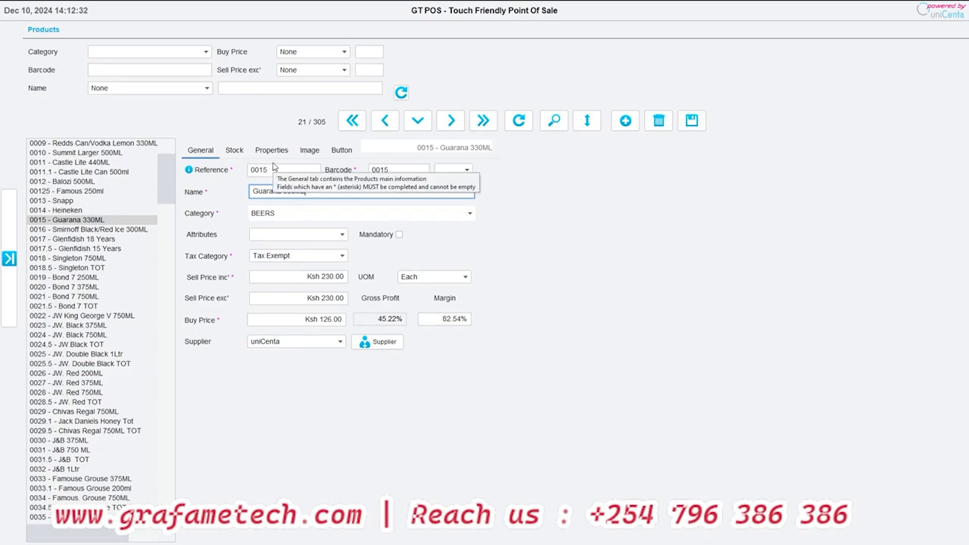
drag(270, 170, 243, 177)
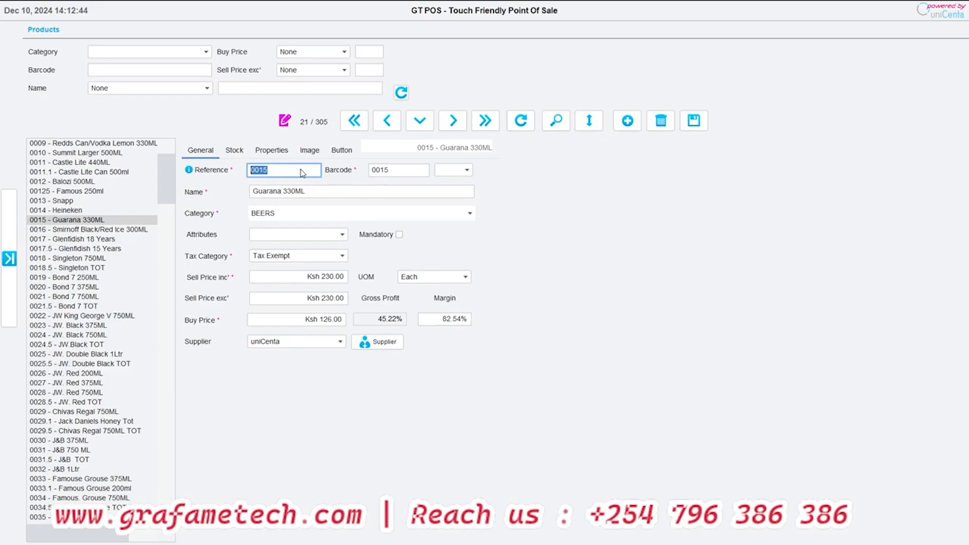
text(GR002)
click(295, 191)
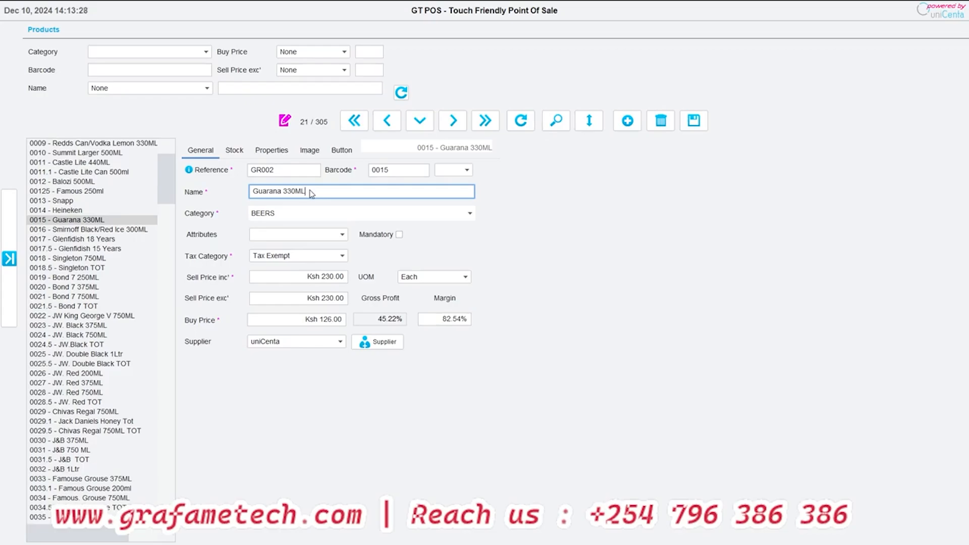
- Examine the category, attribute, tax category and unit-of-measure choices for Guarana 330ML without changing them
click(301, 222)
click(300, 222)
click(295, 238)
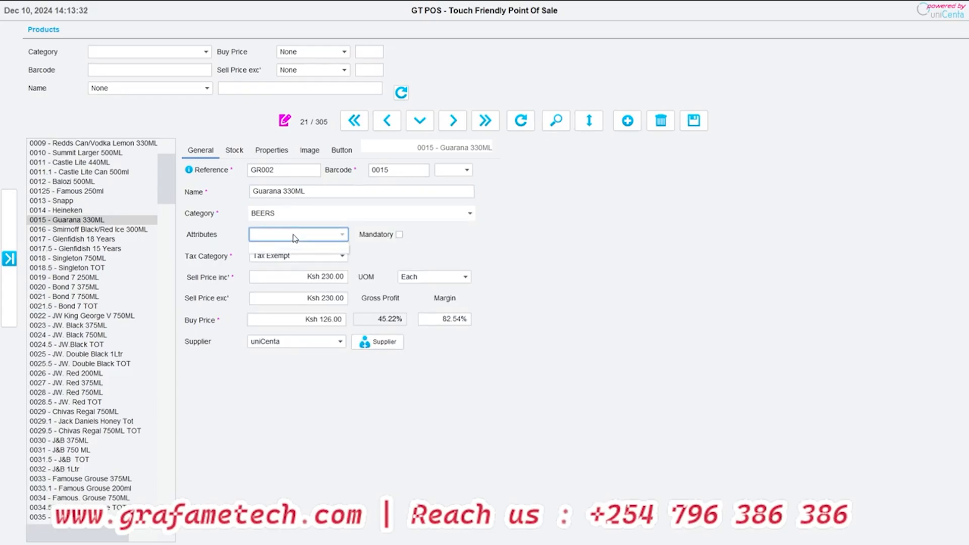
click(296, 235)
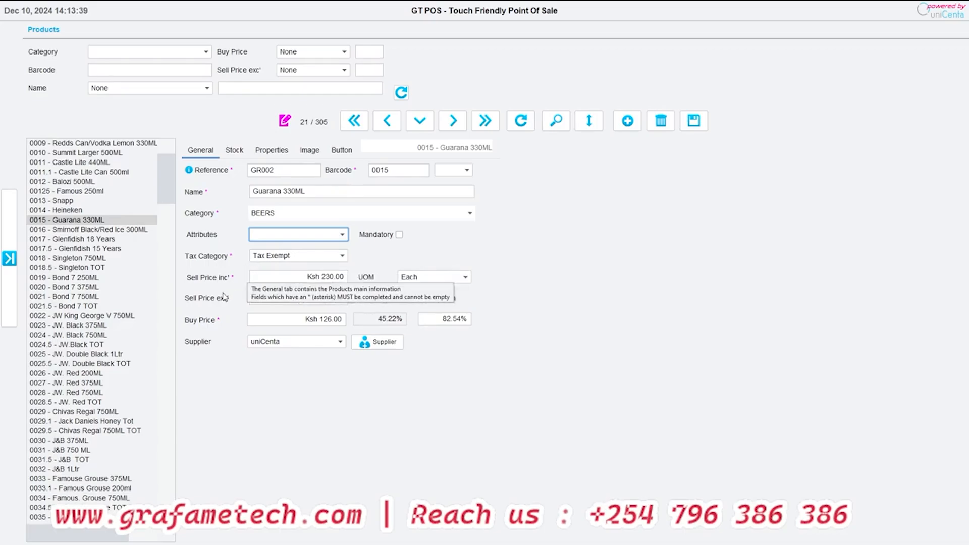
click(284, 255)
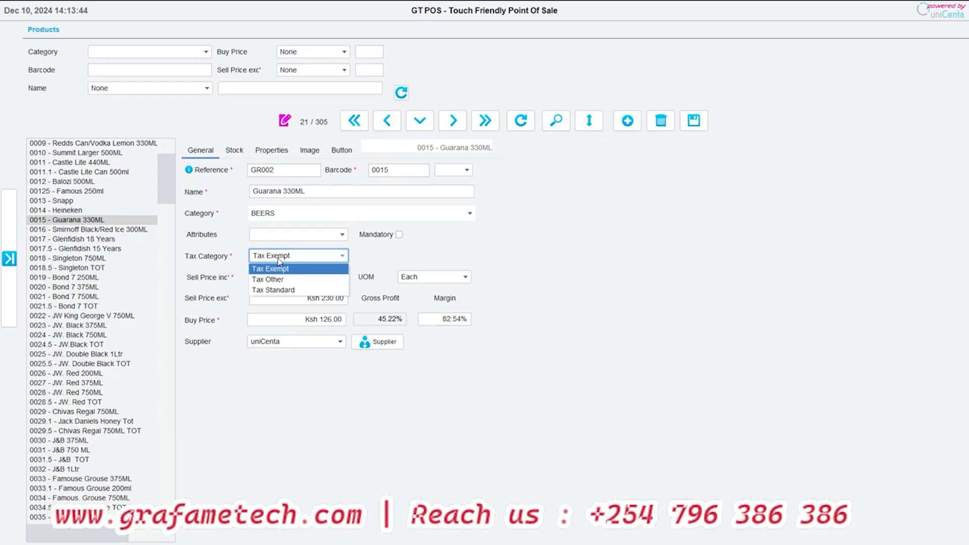
click(276, 256)
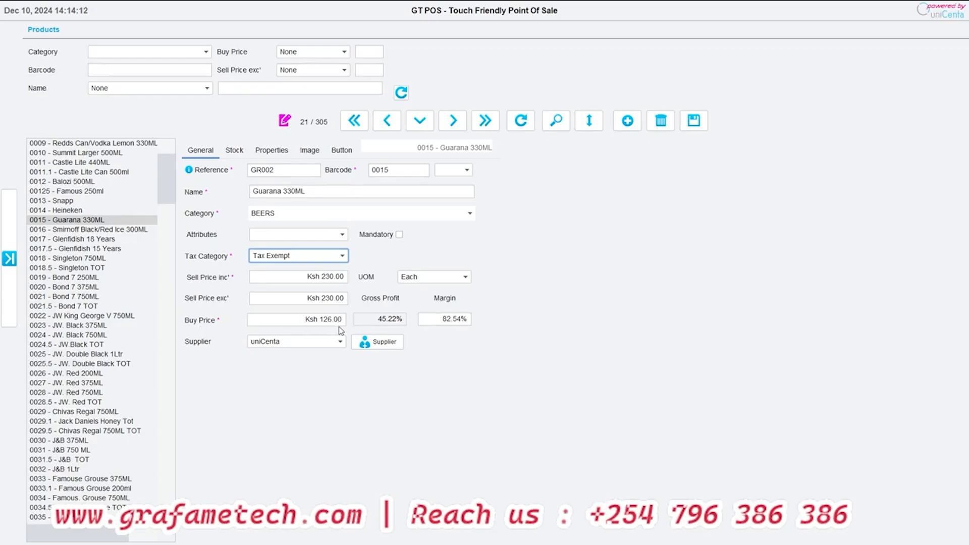
click(454, 276)
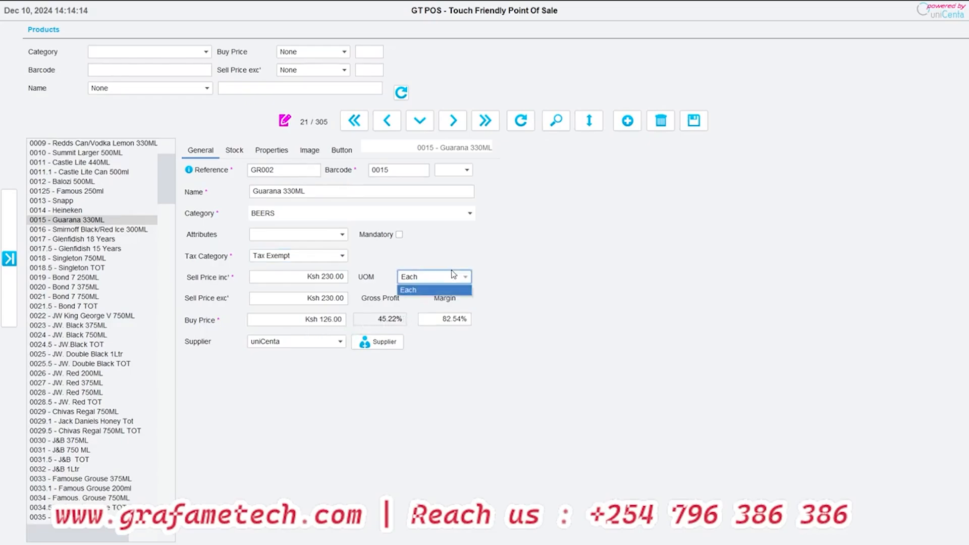
click(454, 278)
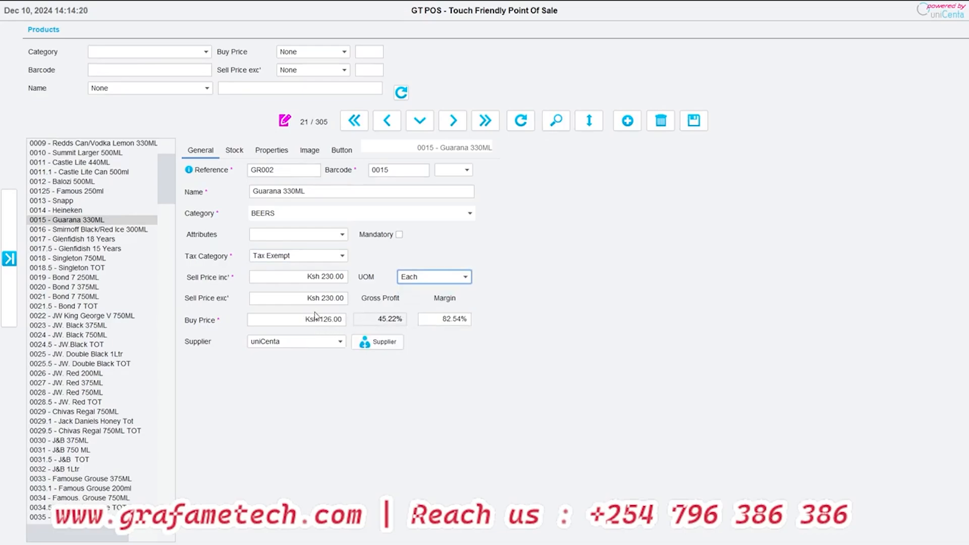
- Set Guarana 330ML's buy price to 130 and its supplier to SHIVA, and save the product
click(294, 324)
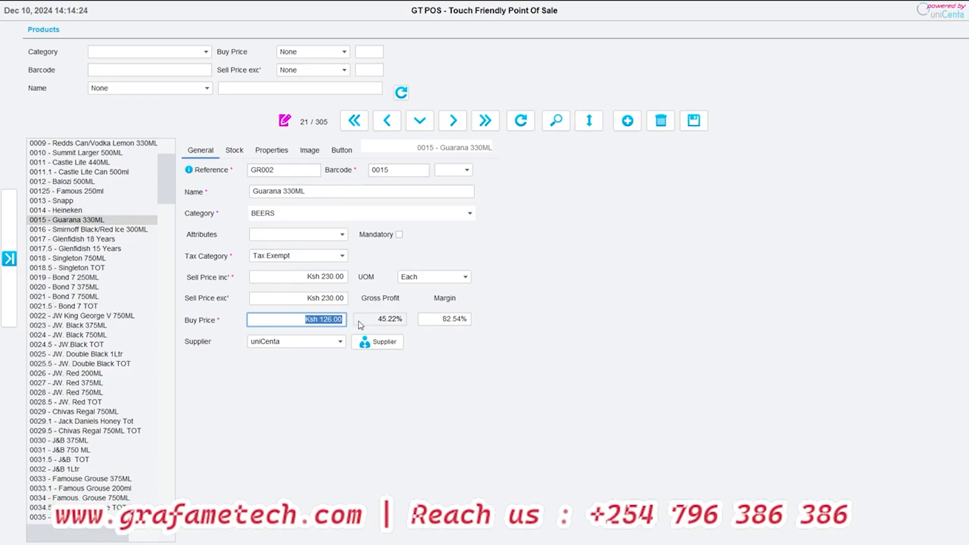
text(130)
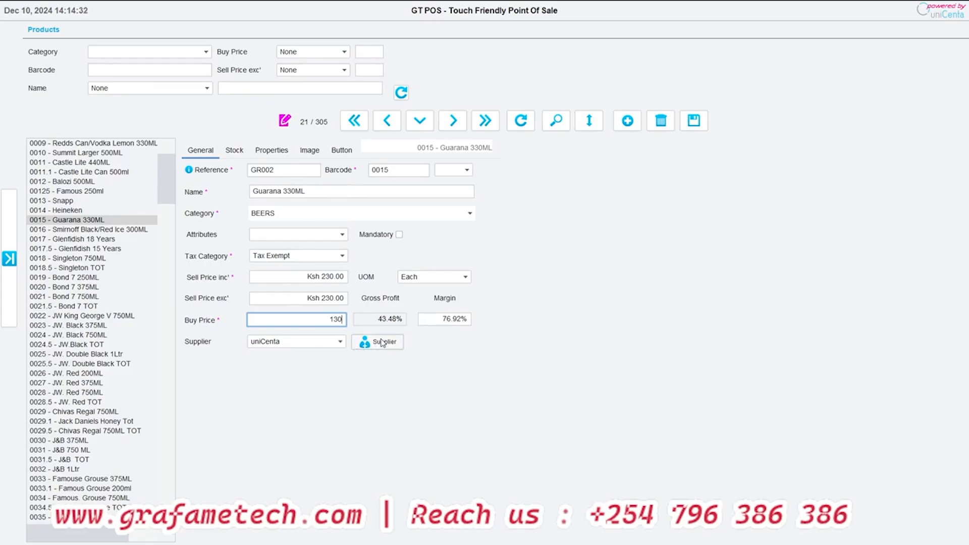
click(325, 347)
click(309, 363)
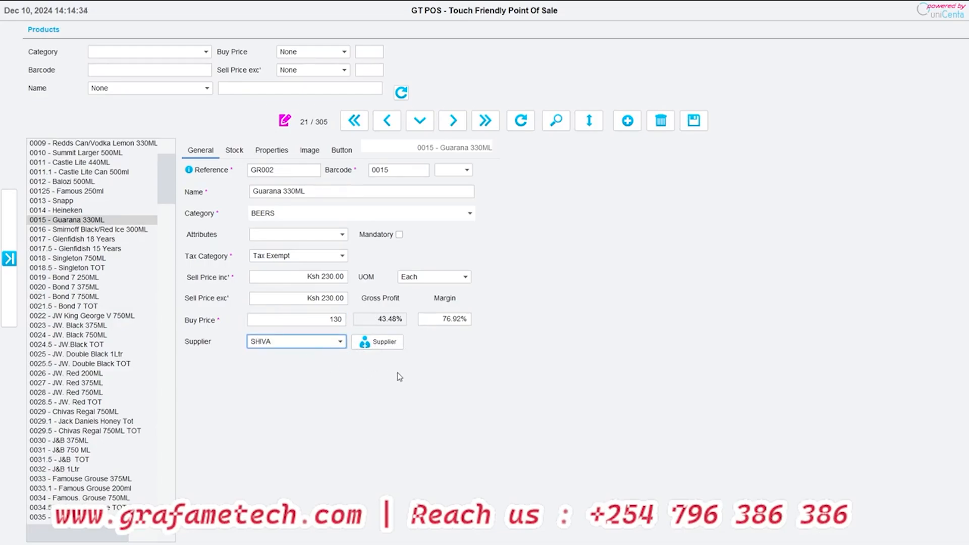
click(694, 121)
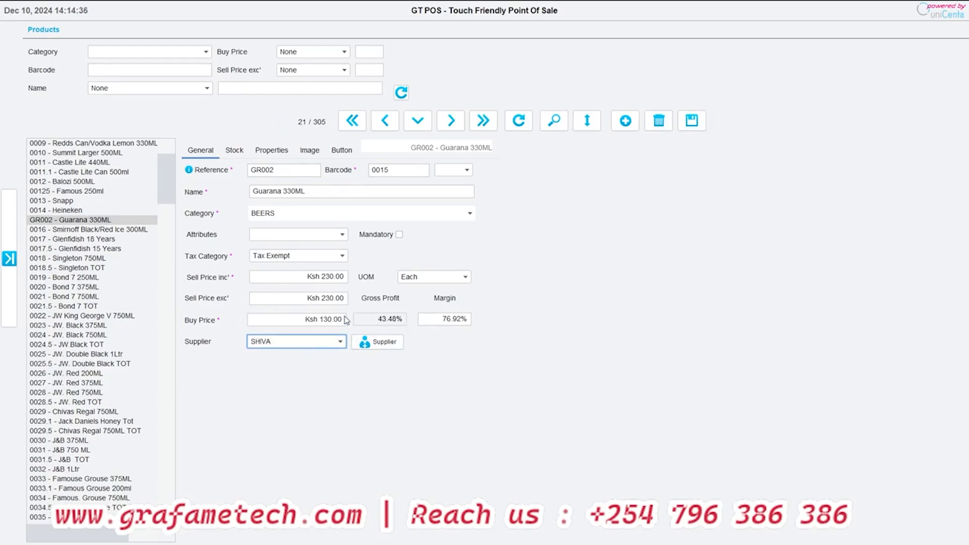
- Review the blank supplier form and Guarana 330ML's stock, properties, image and sales button settings, trying the Warranty option on and off
click(364, 343)
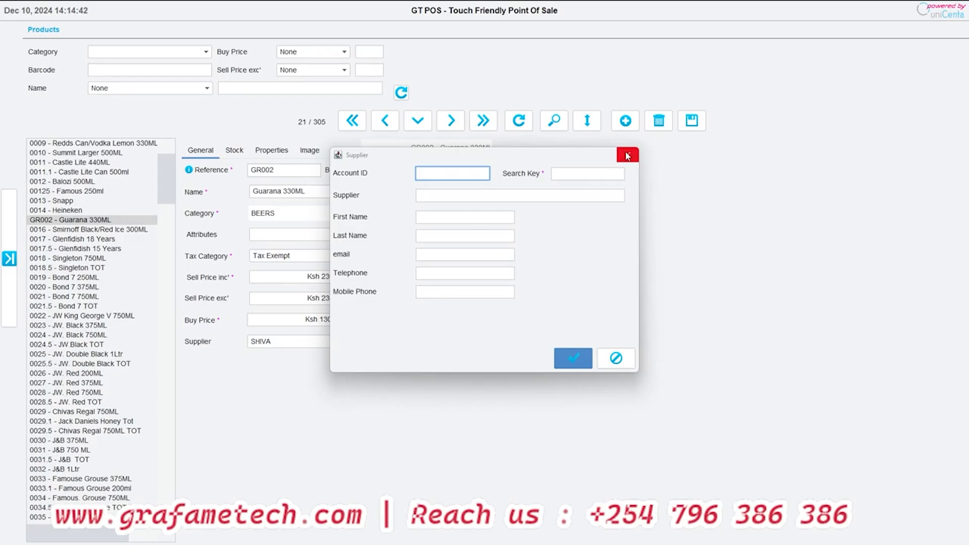
click(616, 359)
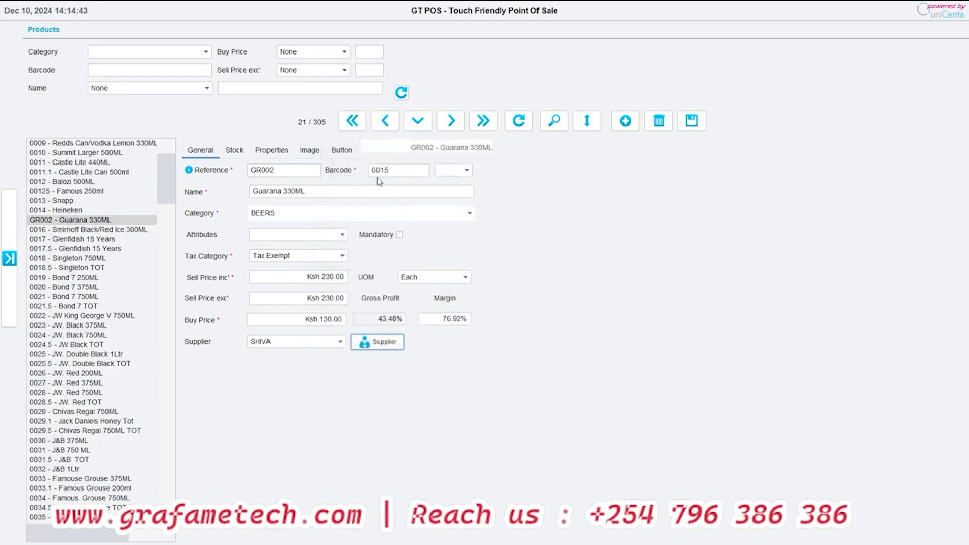
click(240, 152)
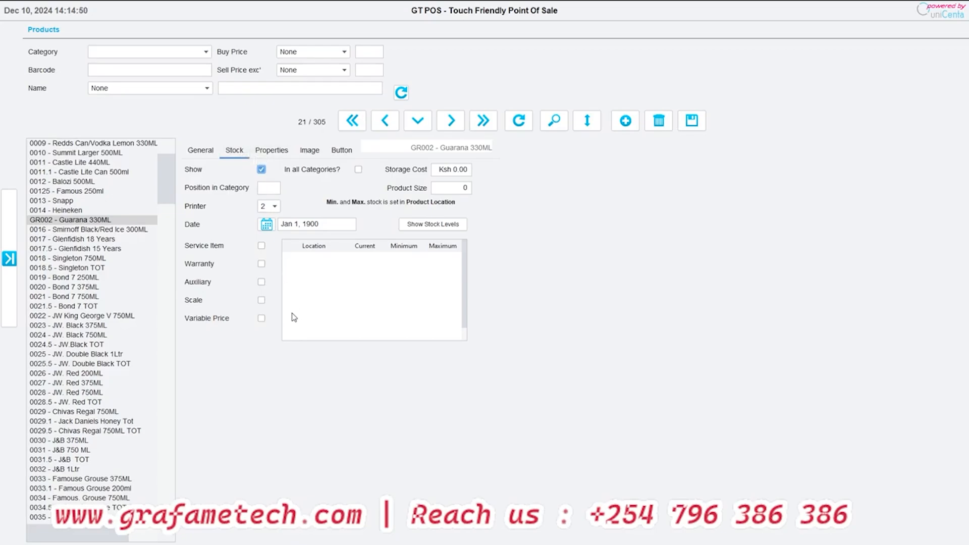
click(261, 264)
click(262, 264)
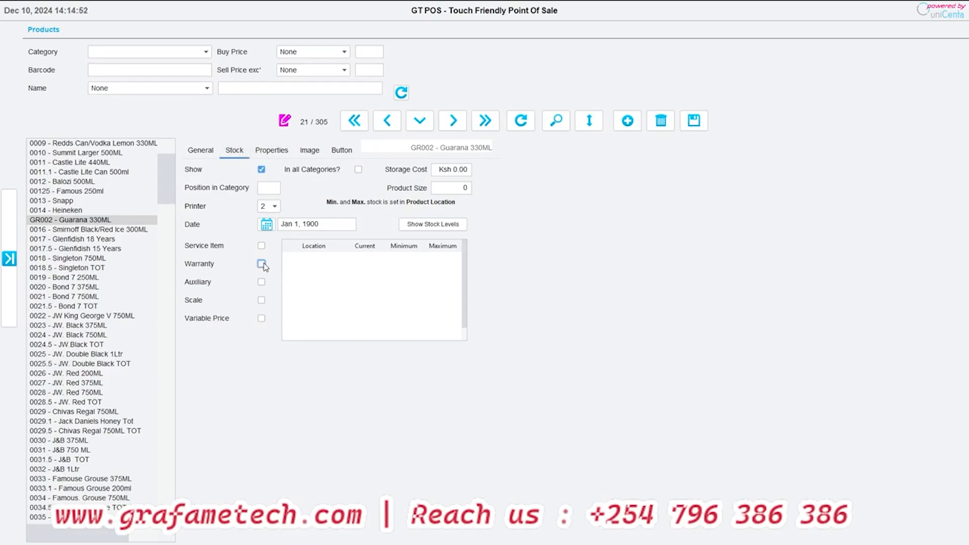
click(267, 153)
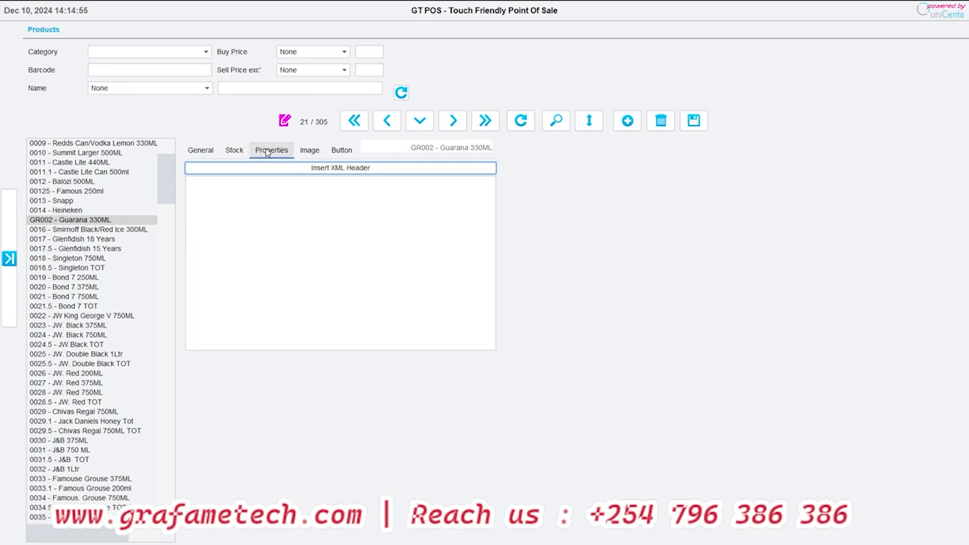
click(319, 154)
click(336, 156)
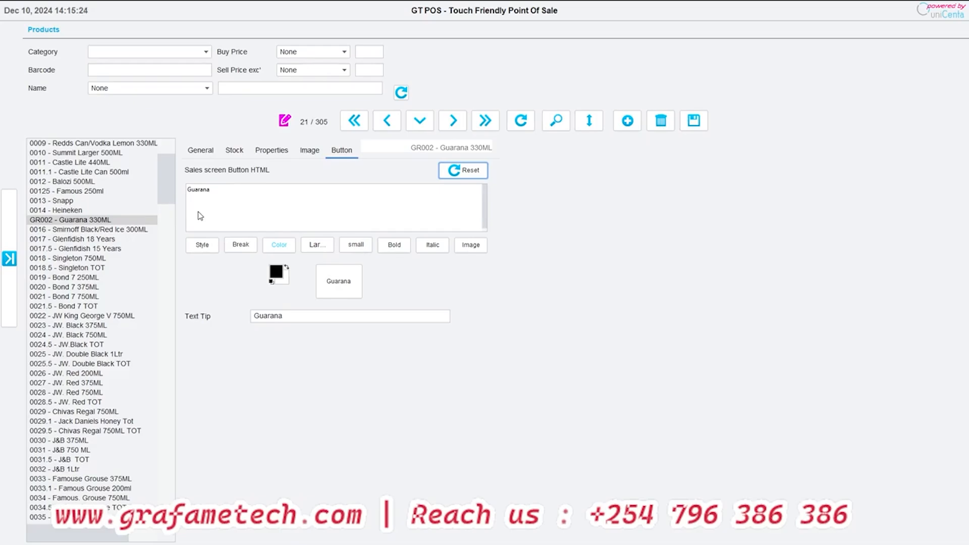
- Filter the product list to the BEERS category
scroll(55, 298, down, 9)
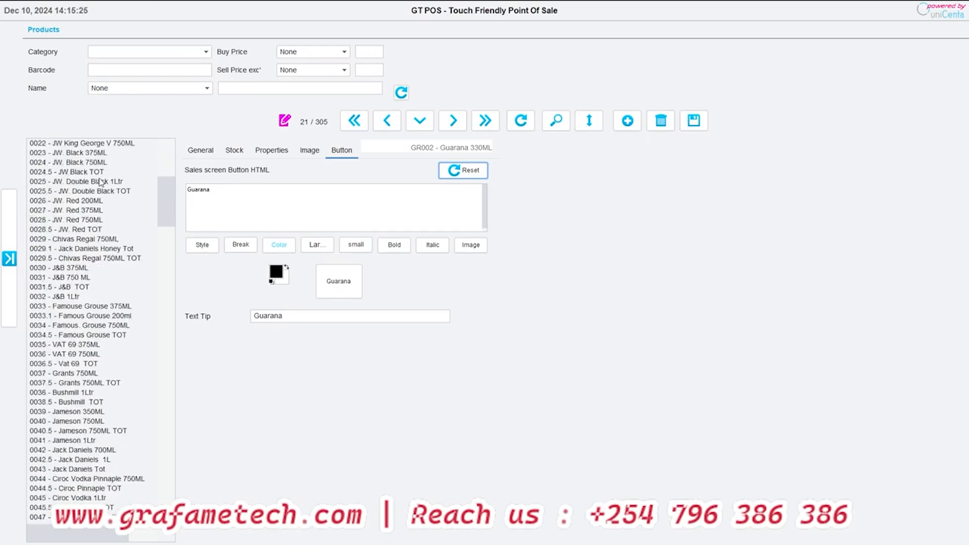
scroll(56, 297, down, 18)
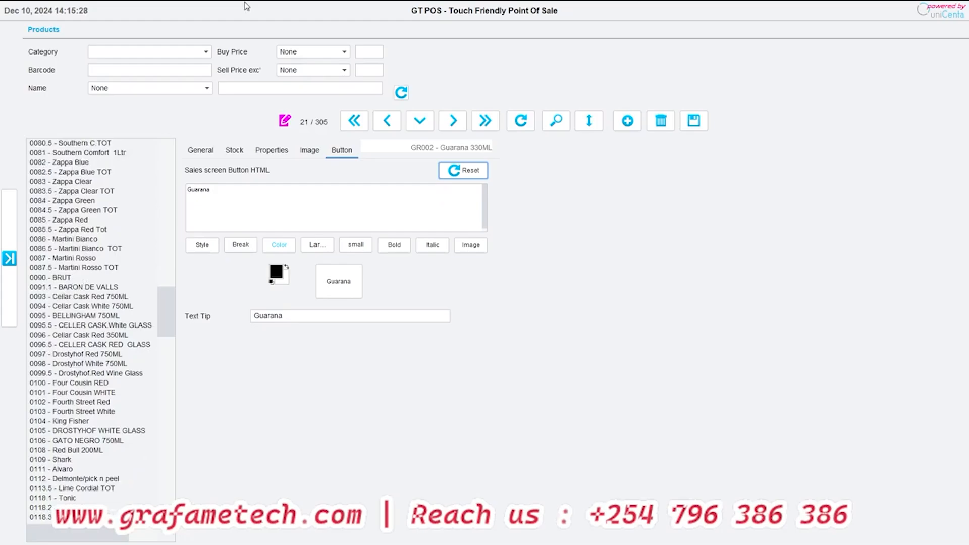
click(165, 52)
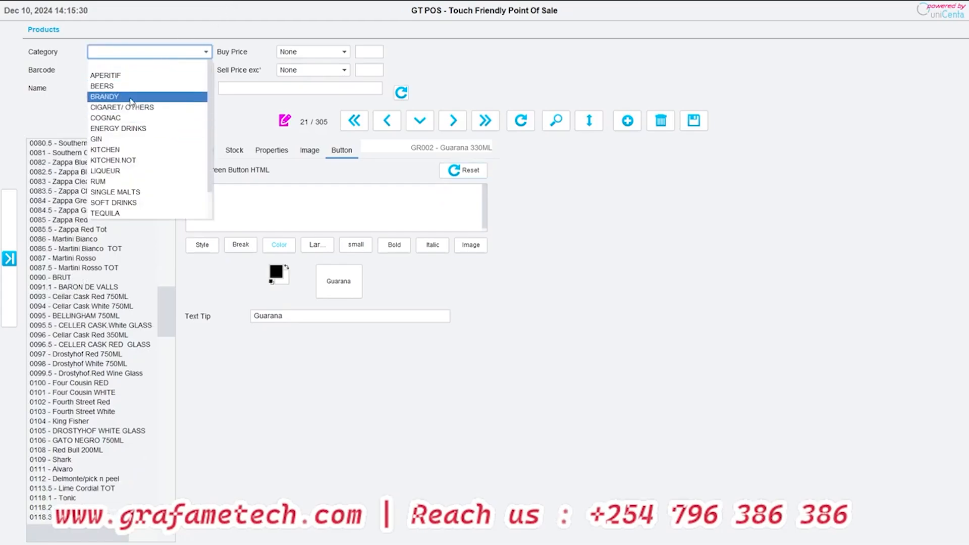
click(131, 84)
click(402, 92)
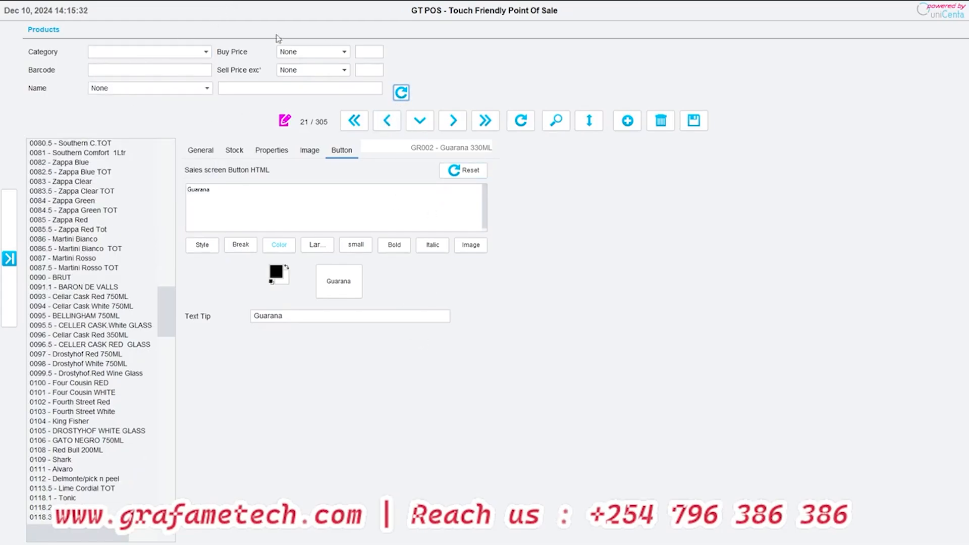
click(191, 54)
click(103, 86)
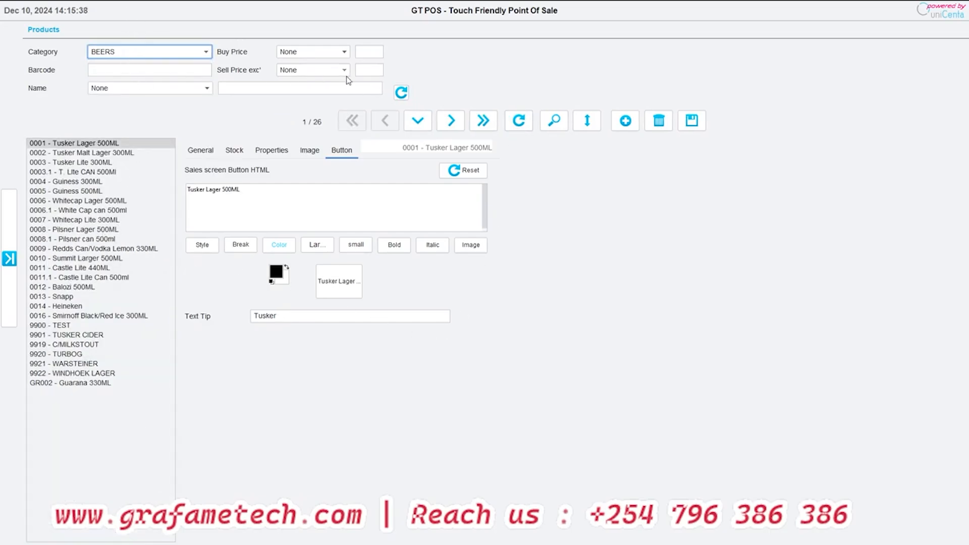
- Find the product whose name contains BAL, matching any part of the field without case sensitivity, and show its general details
click(554, 119)
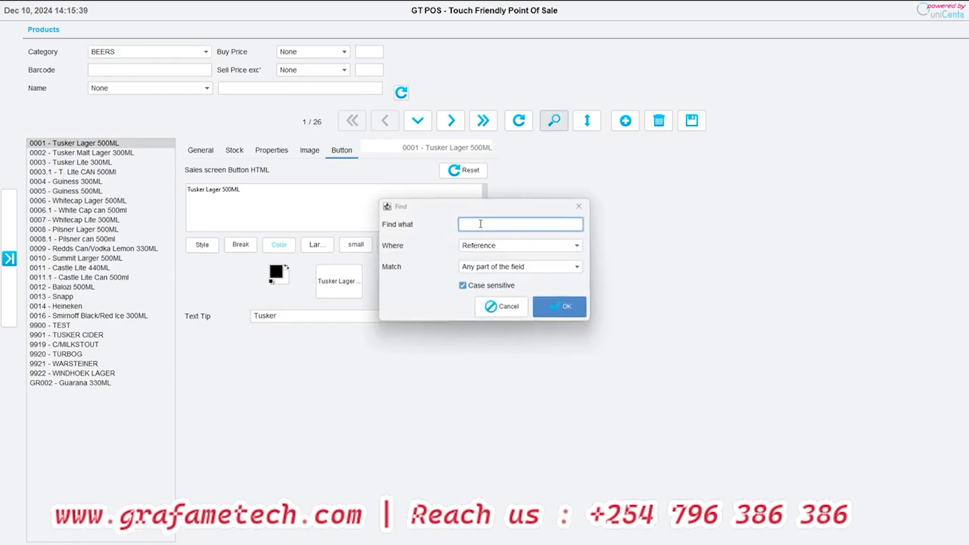
click(489, 248)
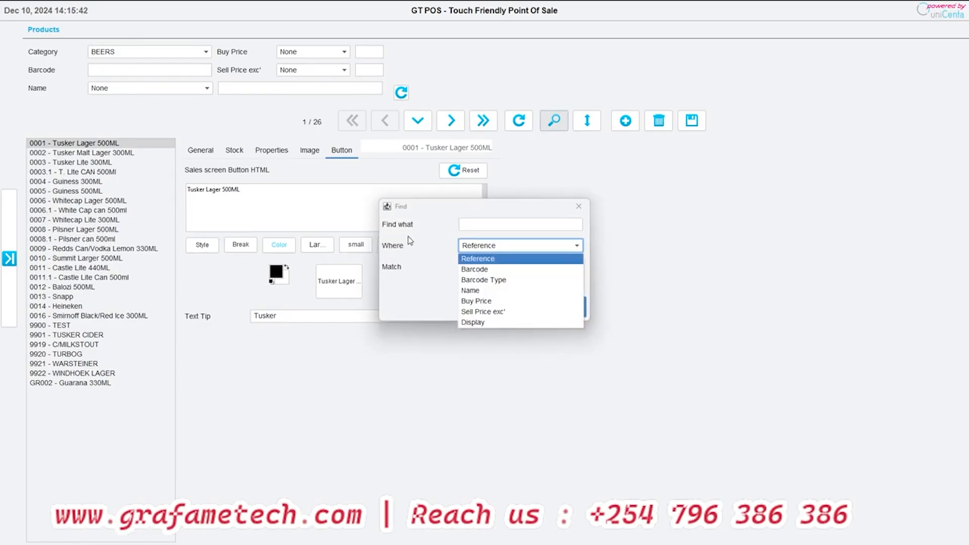
click(480, 224)
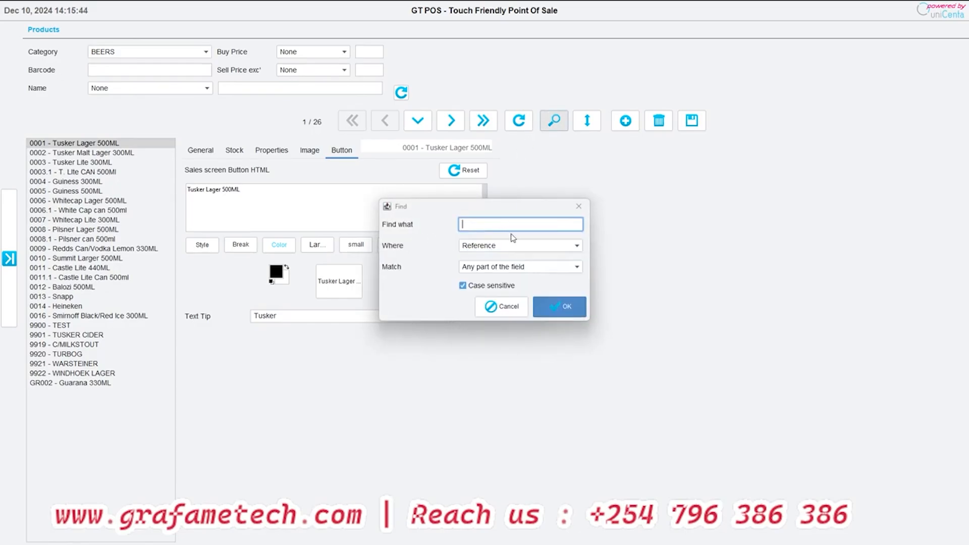
click(472, 248)
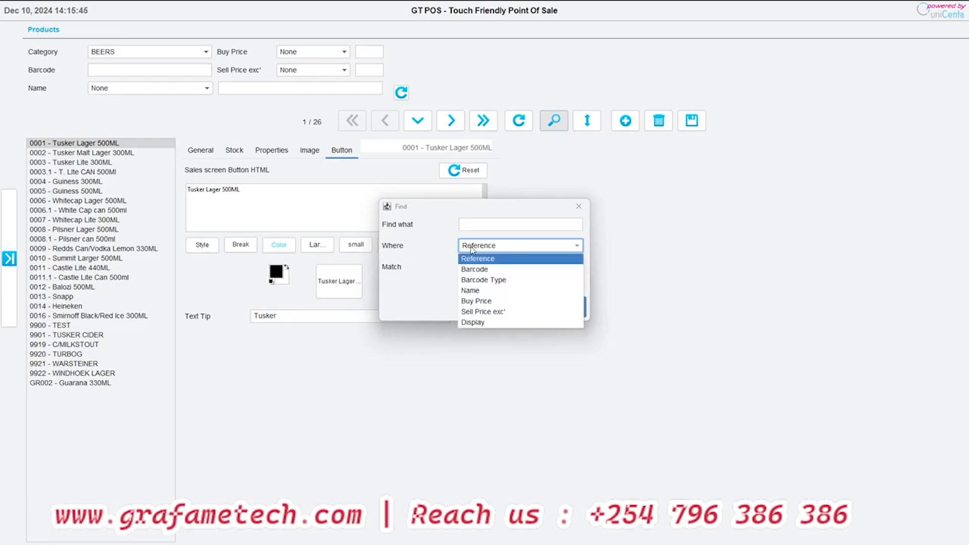
click(487, 290)
click(488, 271)
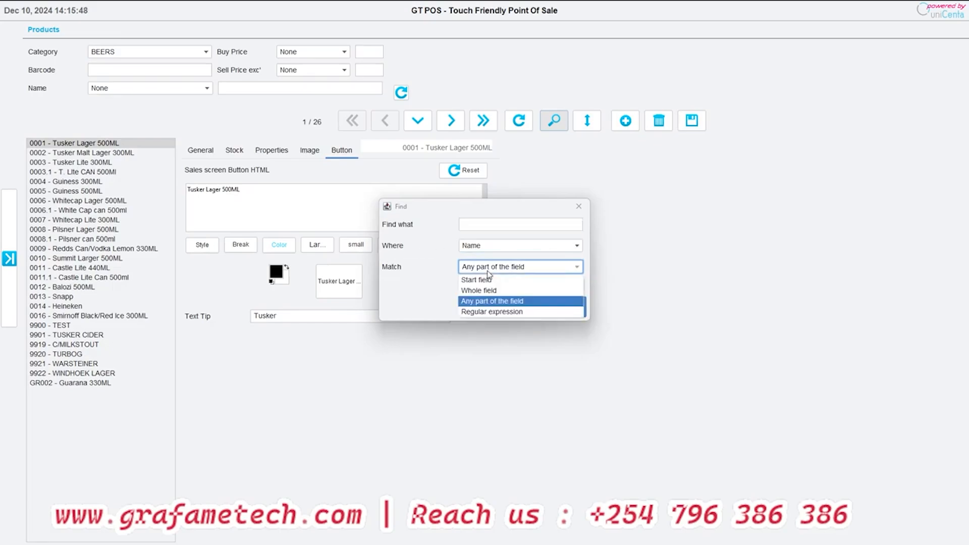
click(488, 271)
click(462, 286)
click(473, 224)
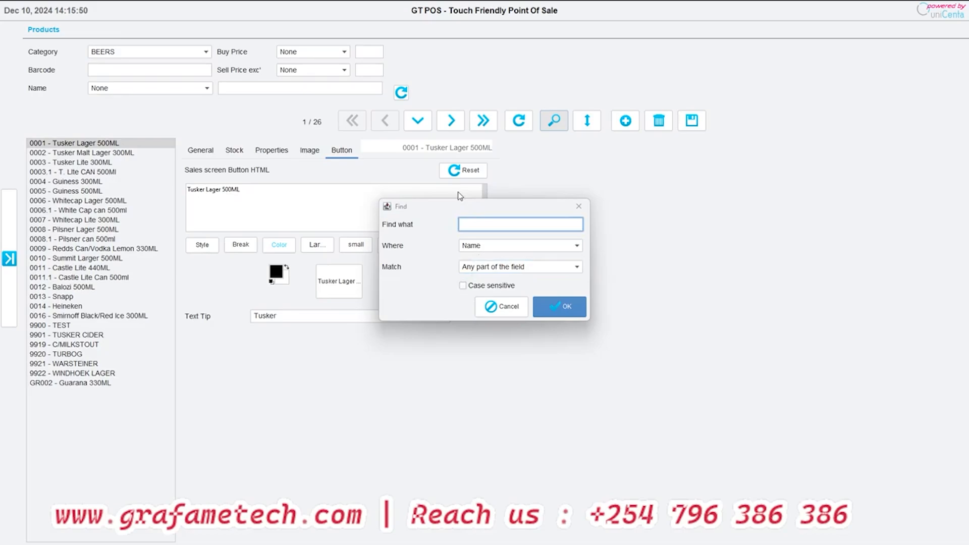
text(BAL)
click(556, 309)
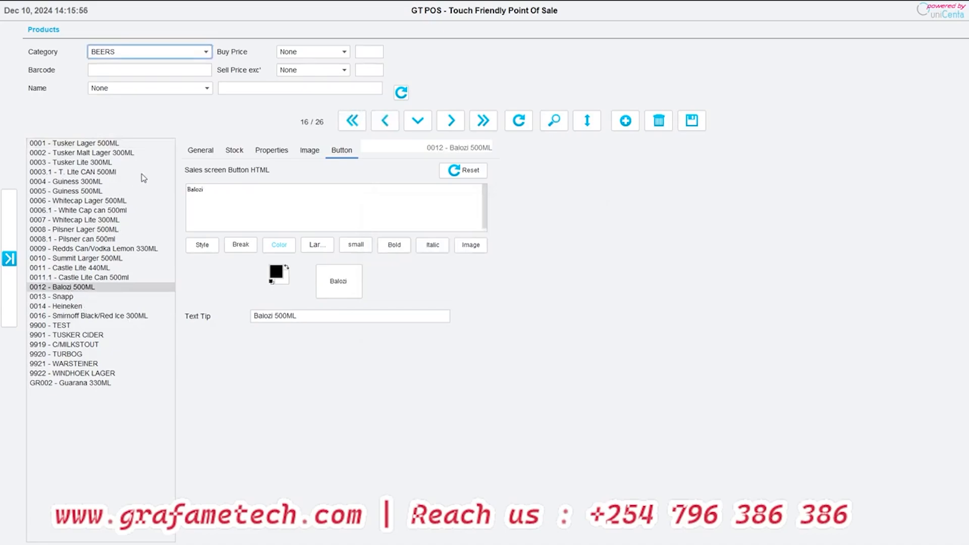
click(198, 153)
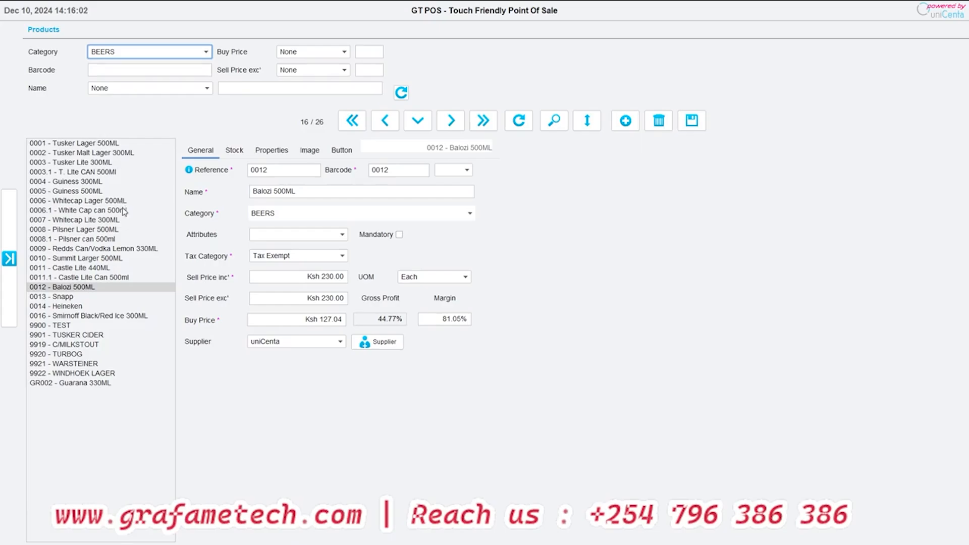
- Open the stock section's product location records, select 1/2 GOAT FRY and look through the product list
click(9, 256)
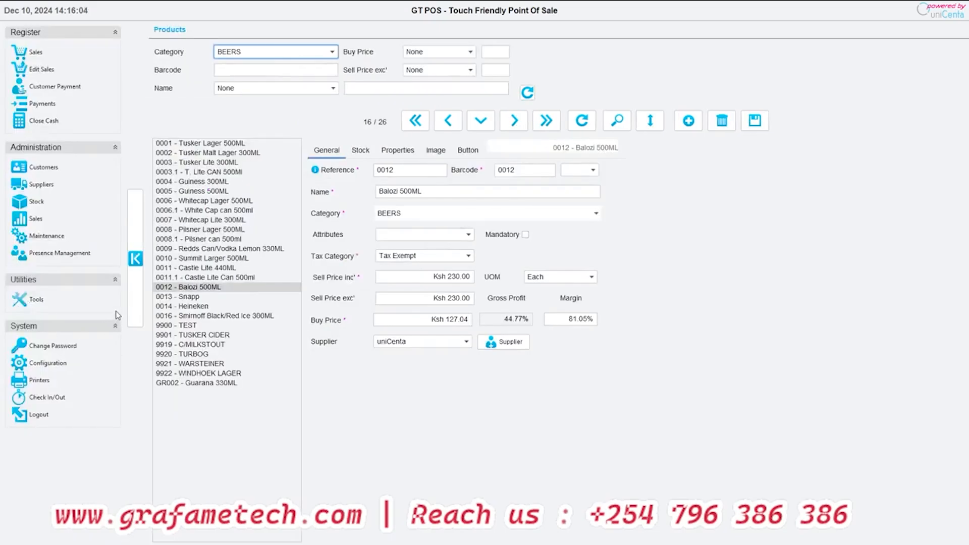
click(32, 207)
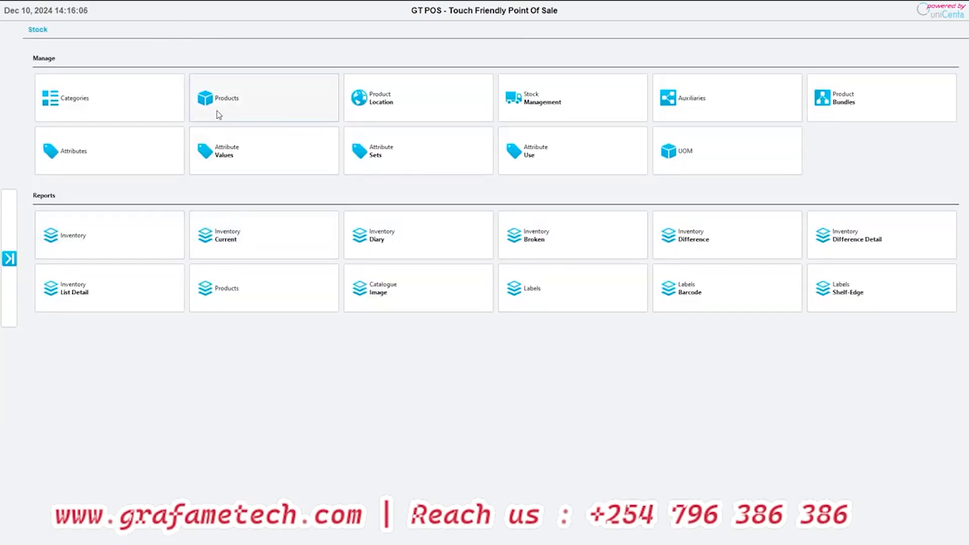
click(399, 102)
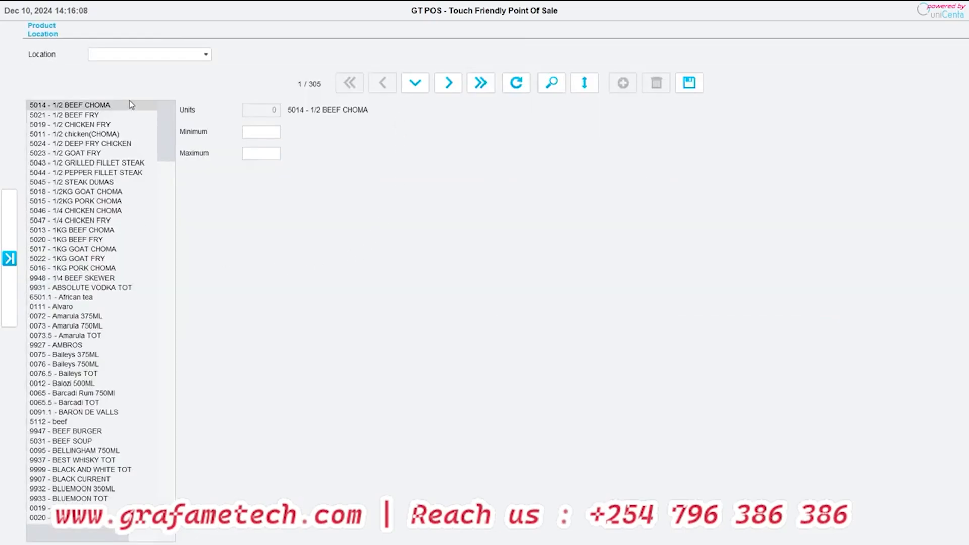
click(70, 154)
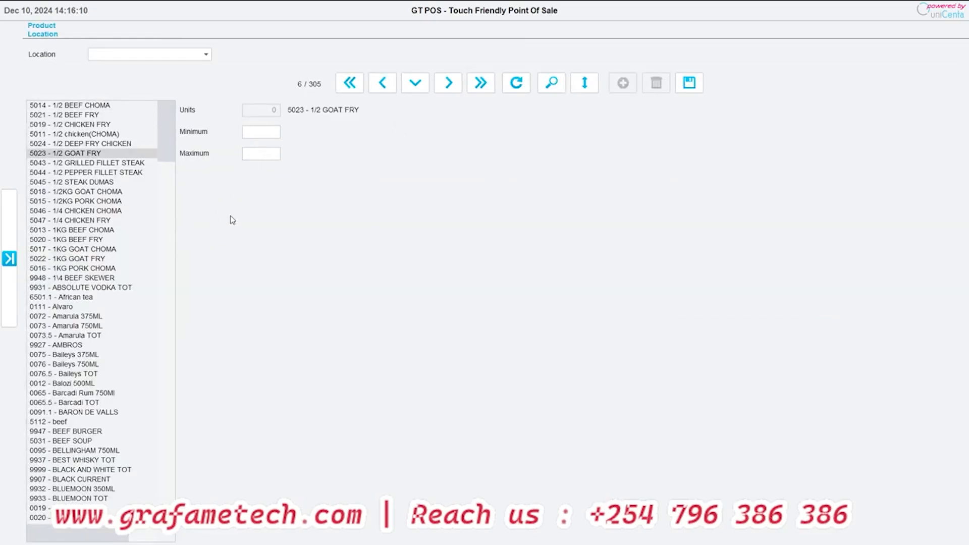
scroll(67, 262, down, 15)
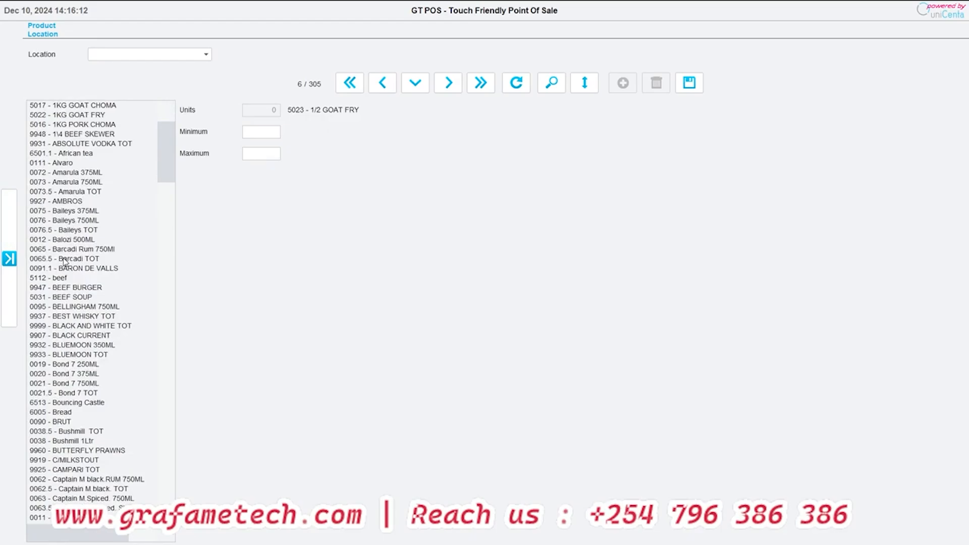
scroll(67, 262, down, 20)
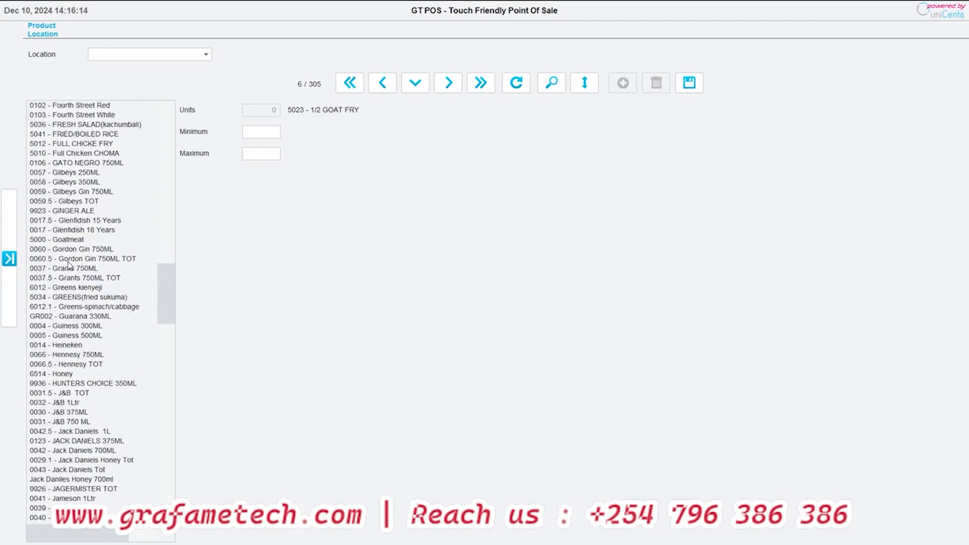
- Go to Stock Management and add Balozi 500ML from the BEERS category to the stock entry
click(7, 217)
click(23, 202)
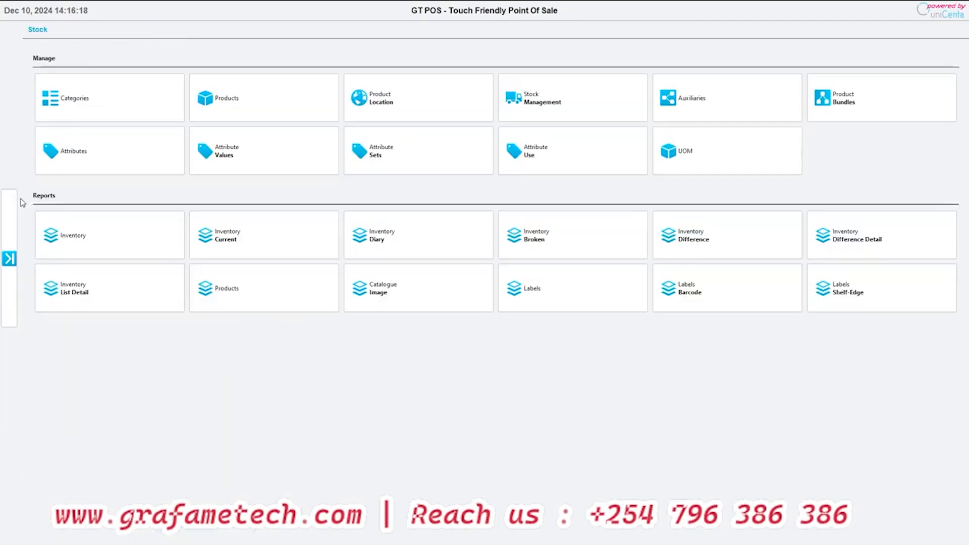
click(549, 90)
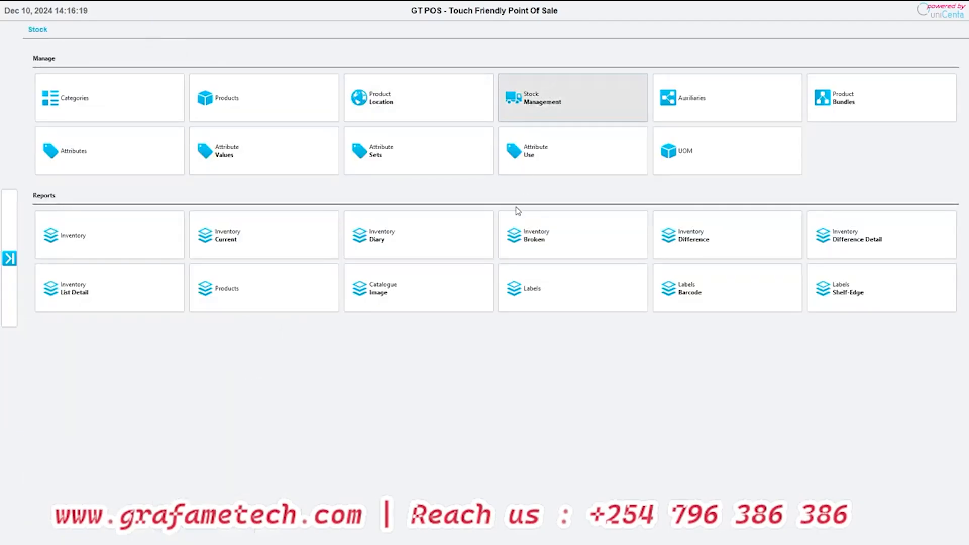
click(64, 239)
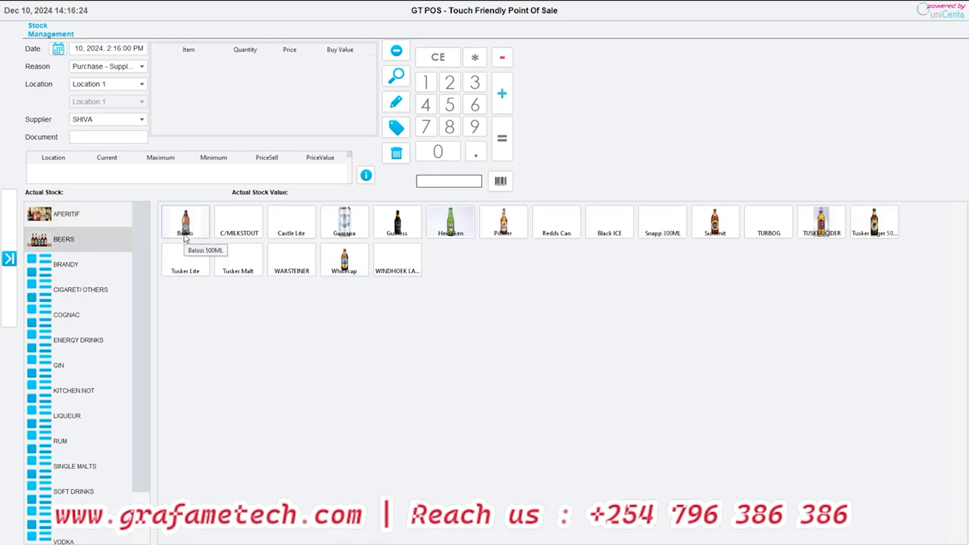
click(186, 235)
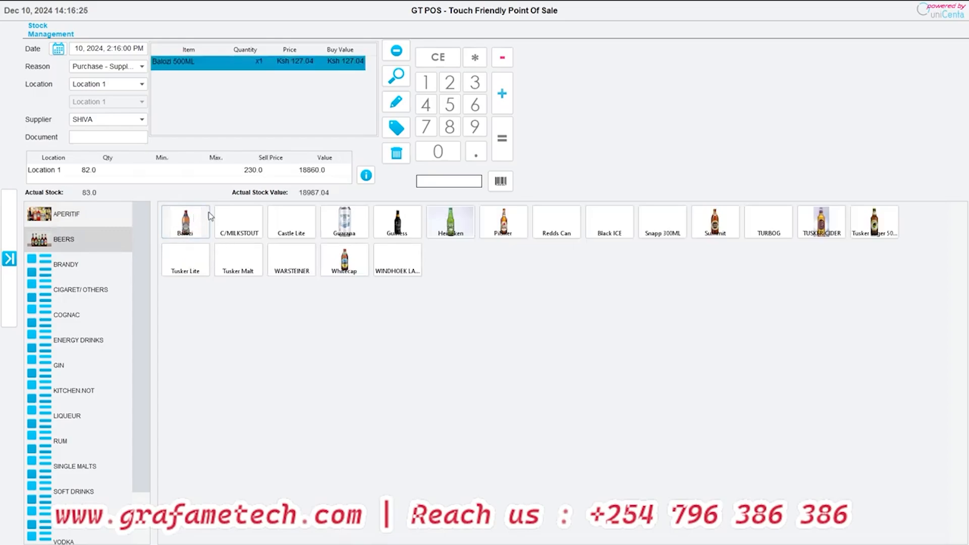
- Review the movement reasons, keep Purchase - Supplier, raise the Balozi 500ML quantity and save the stock entry
click(84, 66)
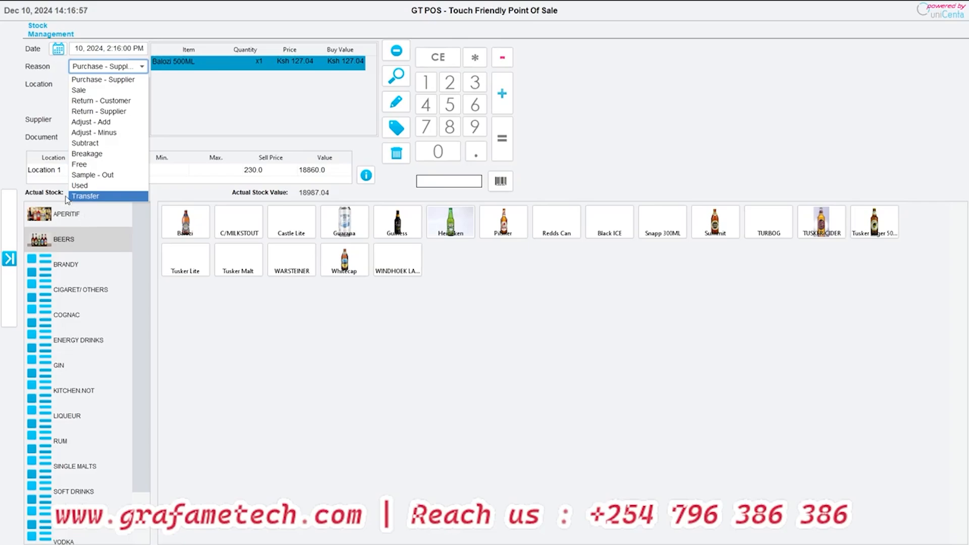
click(206, 101)
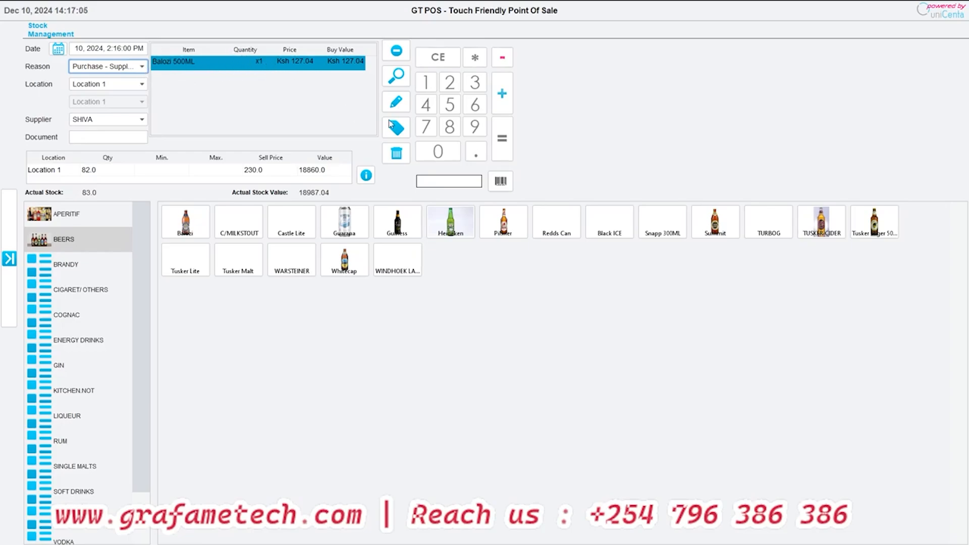
click(480, 130)
click(510, 94)
click(507, 152)
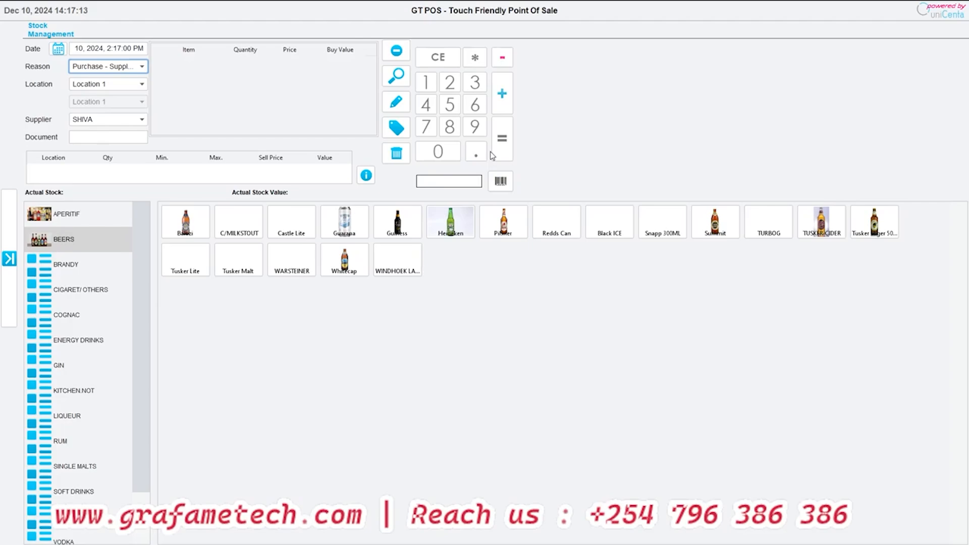
- Add Pilsner Lager 500ML, Heineken, Guiness 500ML and Guarana 330ML to a new supplier purchase entry
click(504, 222)
click(451, 222)
click(398, 222)
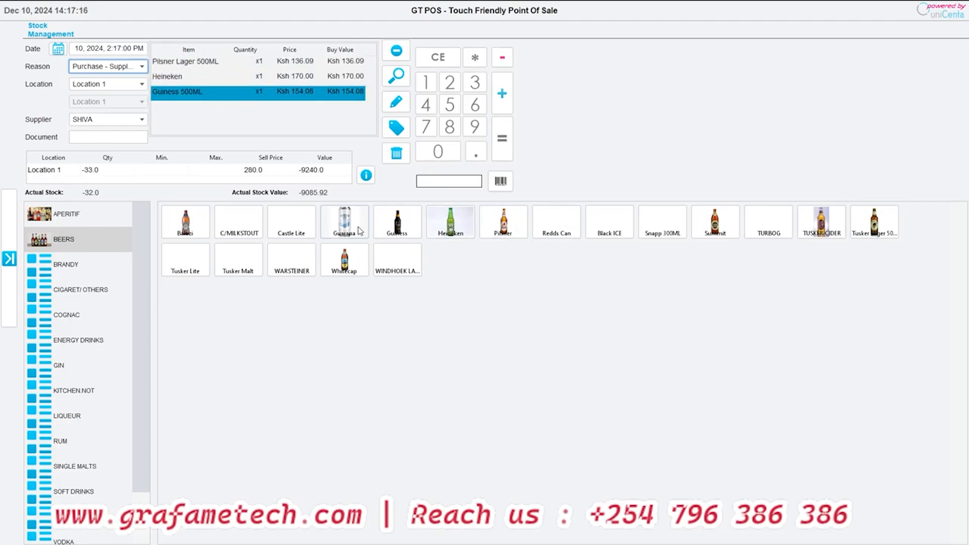
click(360, 231)
- Set the purchase quantities to 100 for Pilsner Lager 500ML and 200 for Heineken
click(186, 62)
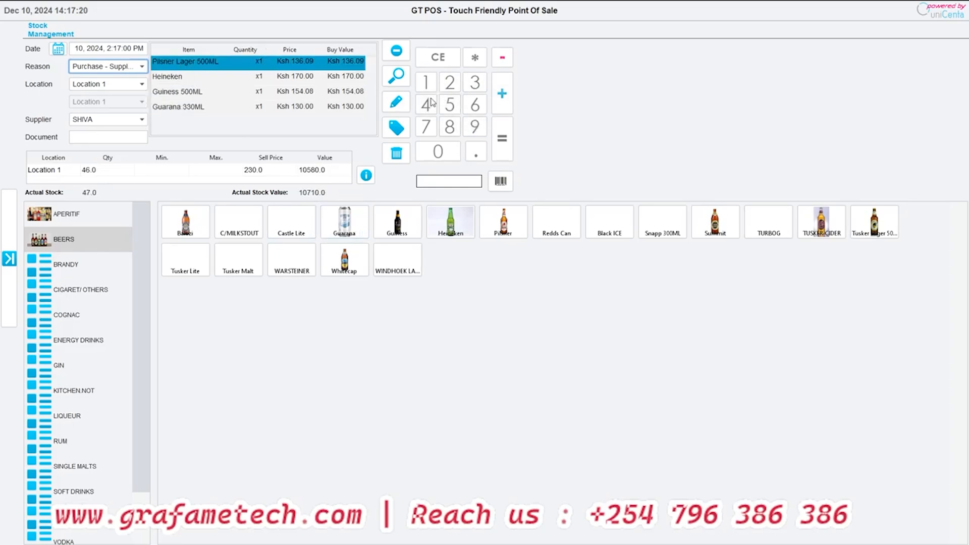
double_click(480, 126)
click(502, 94)
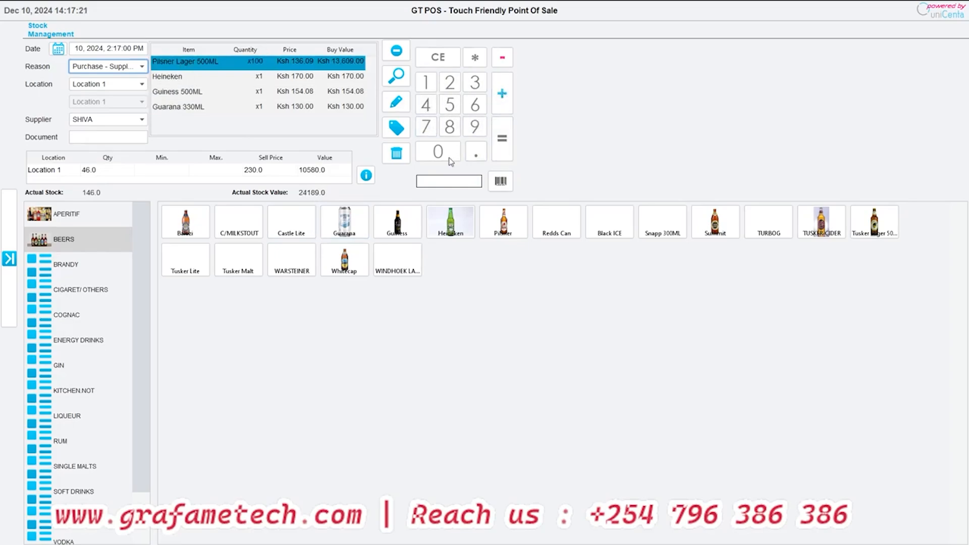
click(195, 77)
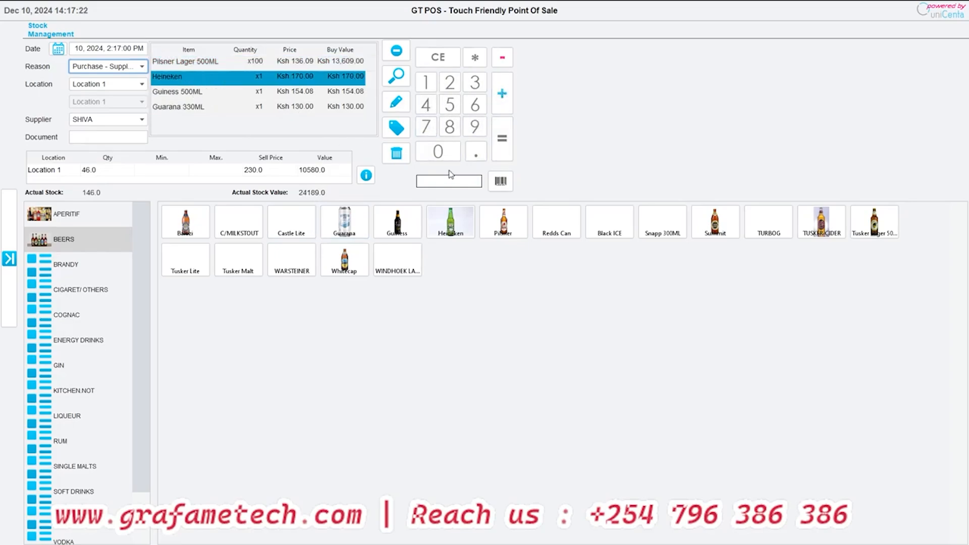
click(433, 85)
double_click(477, 132)
click(501, 94)
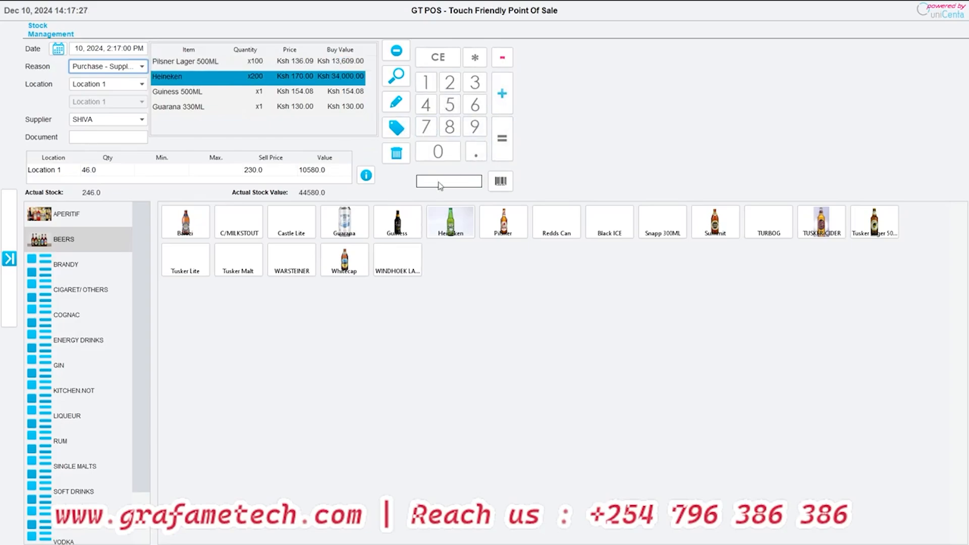
- Set the purchase quantities of Guiness 500ML and Guarana 330ML to 50 each
click(210, 96)
click(425, 105)
click(475, 126)
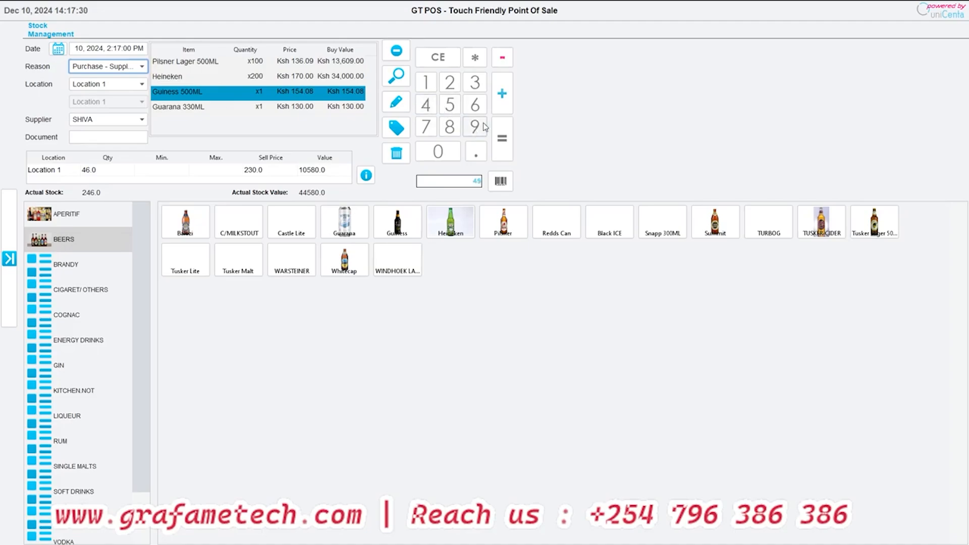
click(502, 94)
click(202, 110)
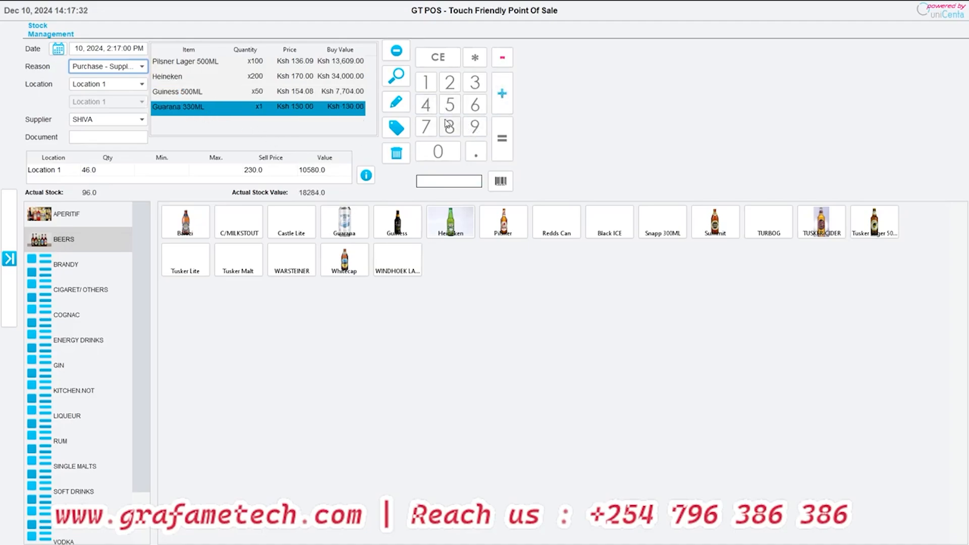
click(443, 108)
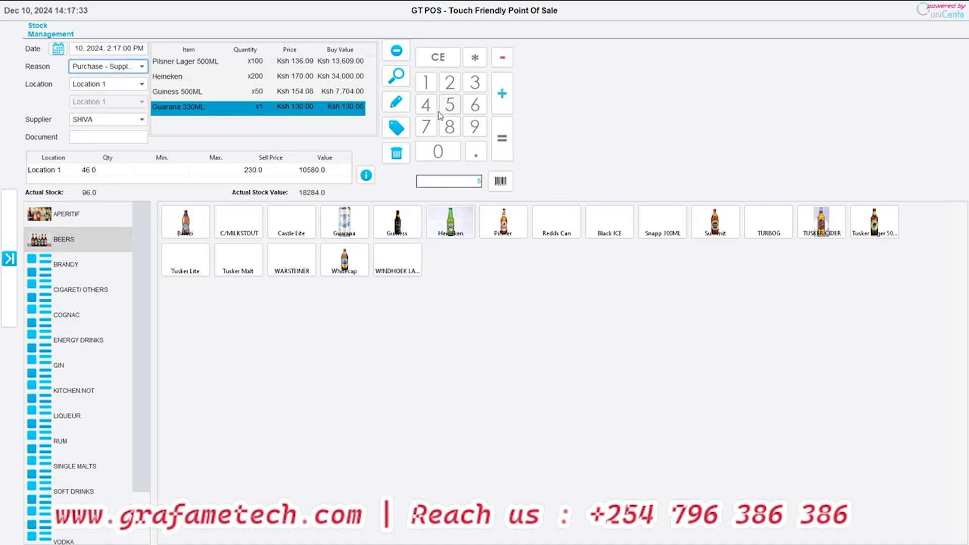
click(438, 56)
click(426, 105)
click(475, 127)
click(502, 94)
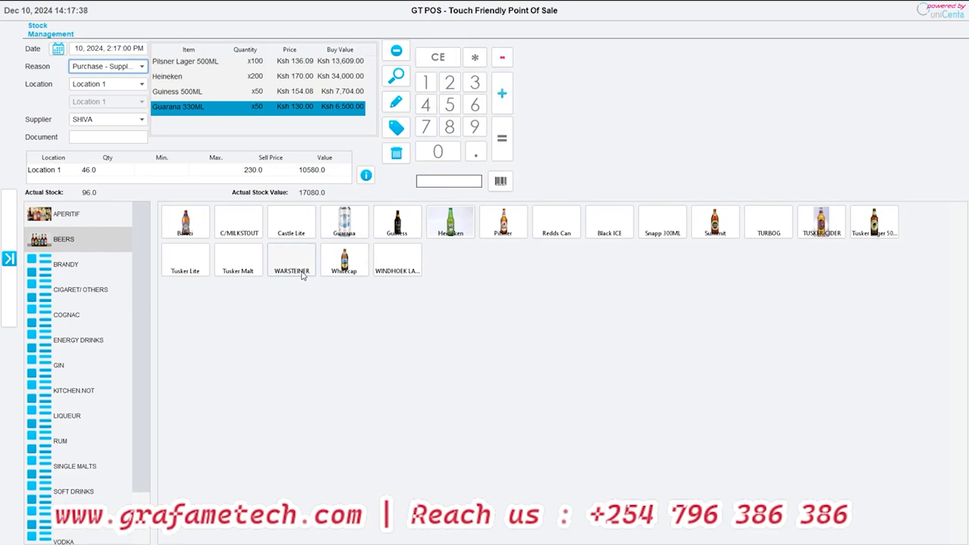
- Set the buy price of the Heineken line to 160
click(194, 91)
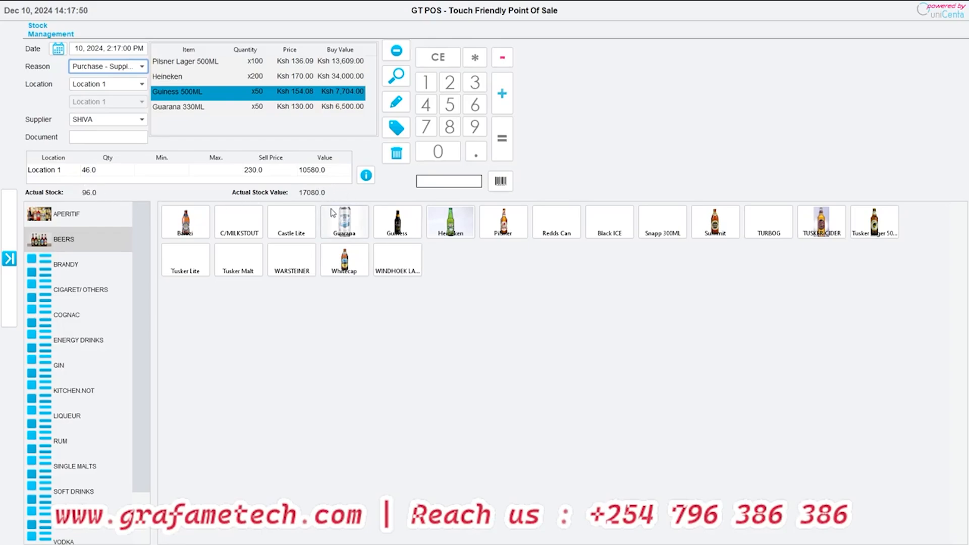
click(193, 81)
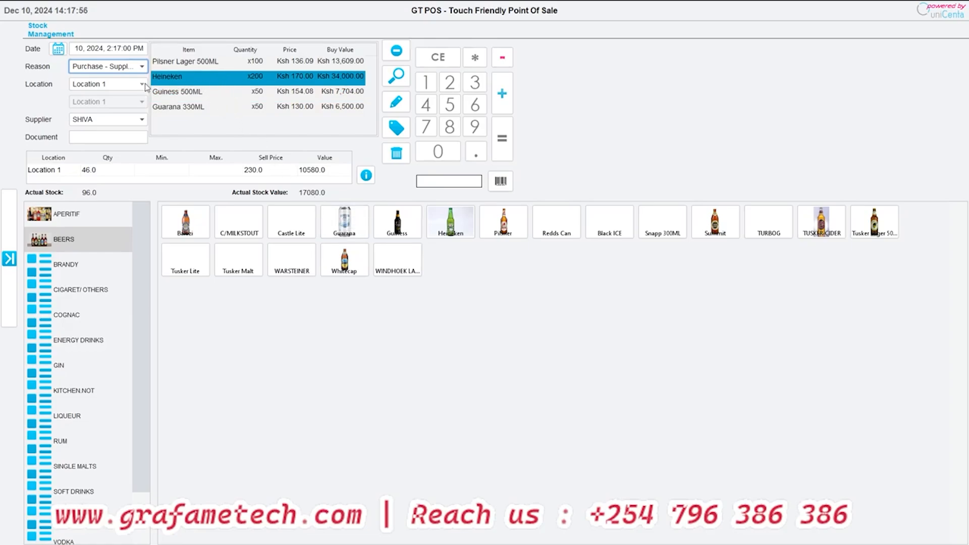
click(180, 92)
click(177, 77)
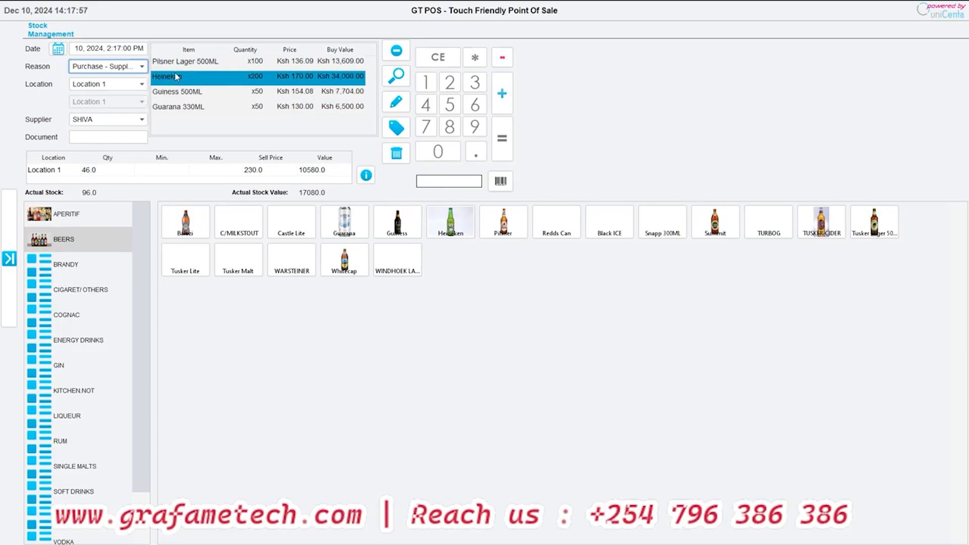
click(396, 102)
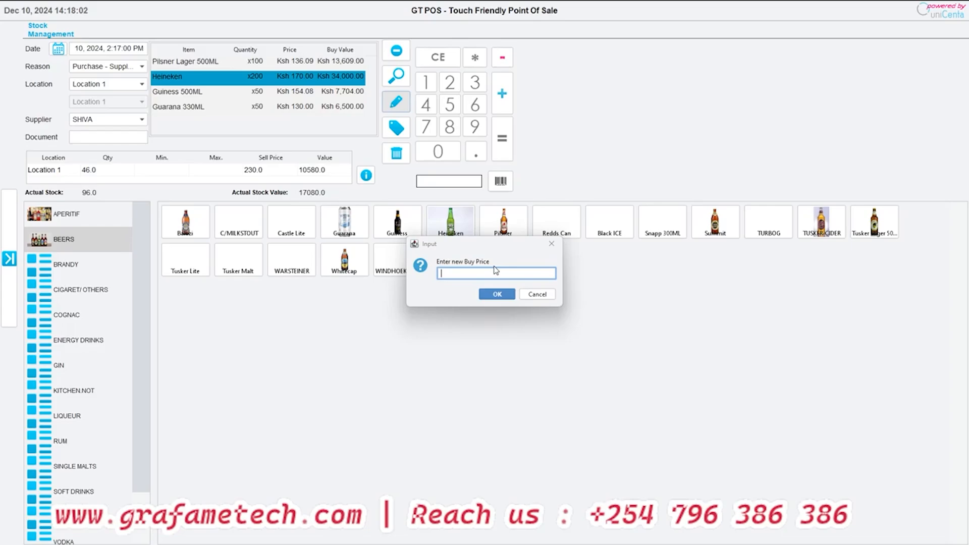
text(160)
click(498, 294)
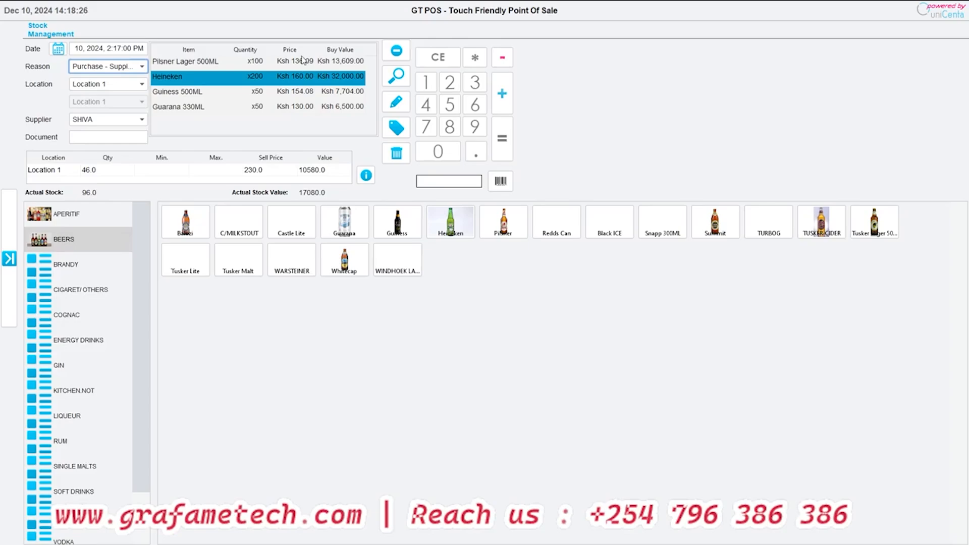
click(89, 136)
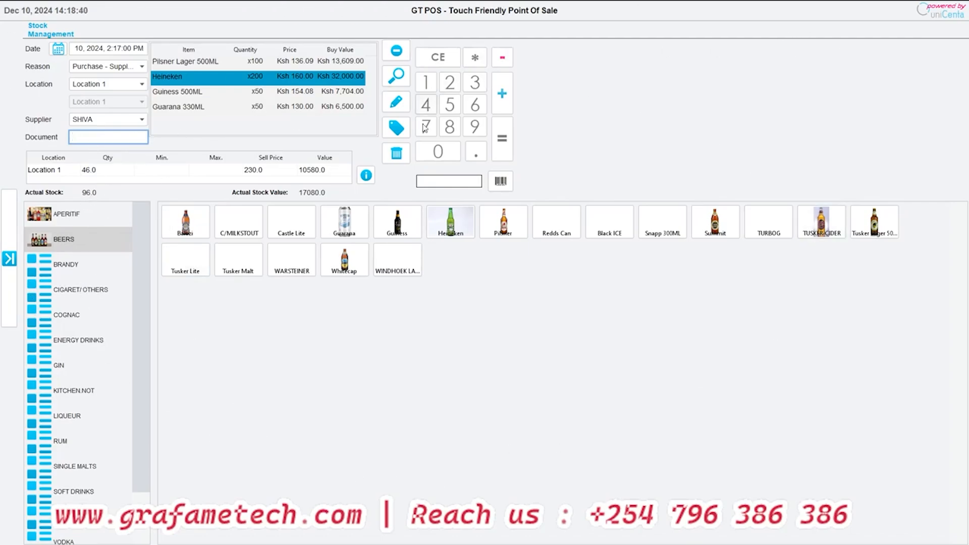
click(61, 49)
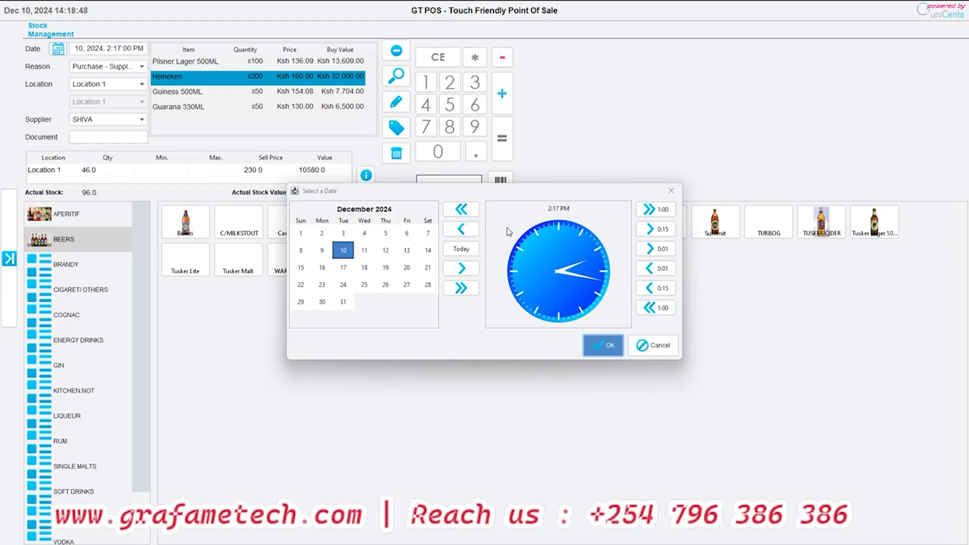
click(467, 216)
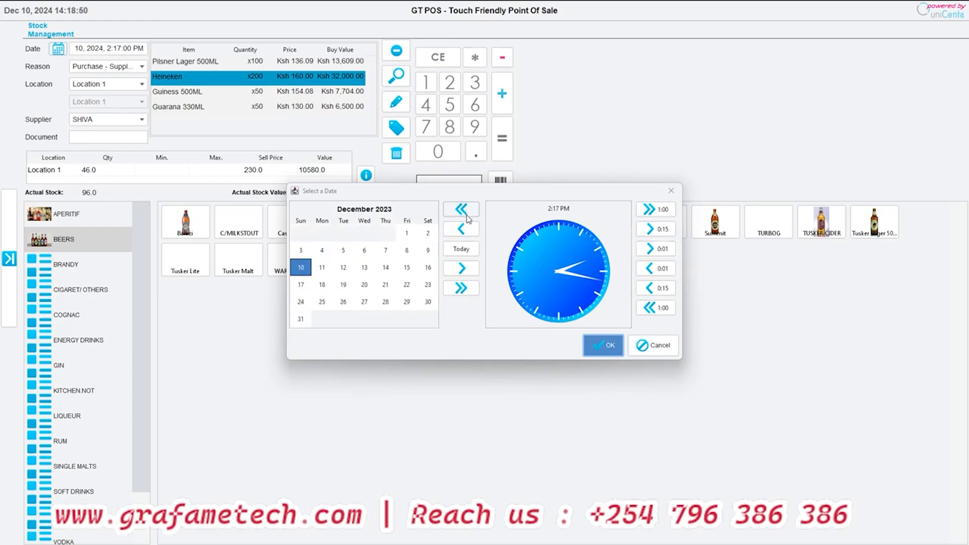
click(657, 212)
click(656, 209)
click(459, 289)
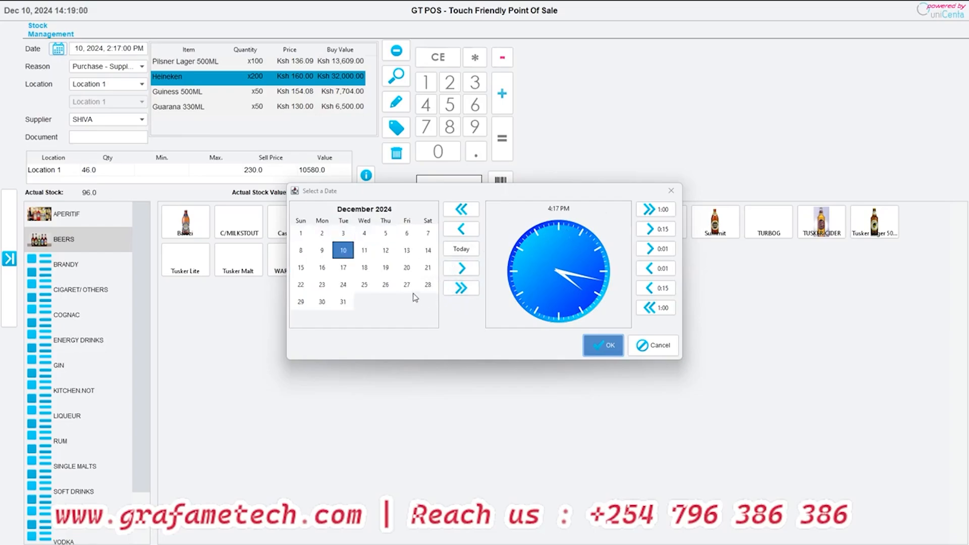
click(653, 345)
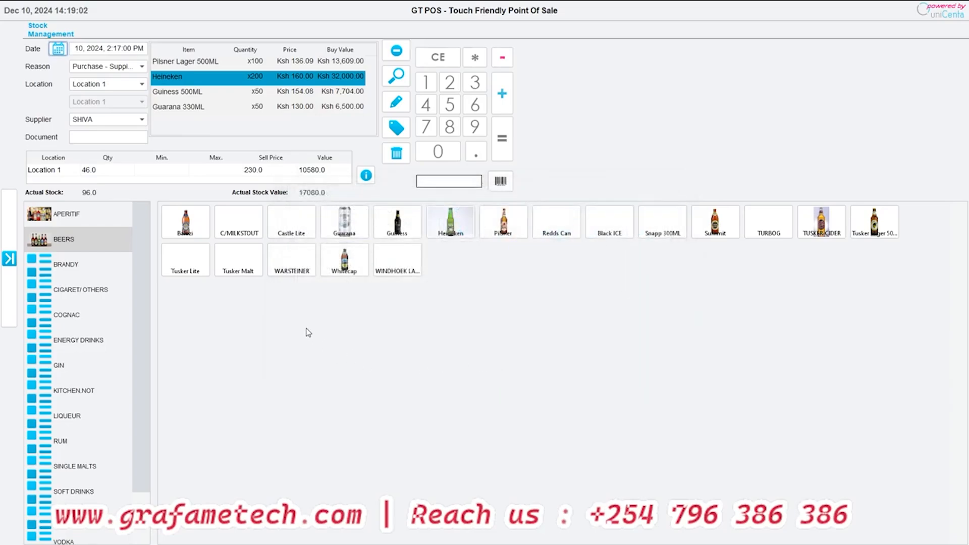
- Leave the supplier purchase entry without saving its changes and return to the Stock administration page
click(9, 258)
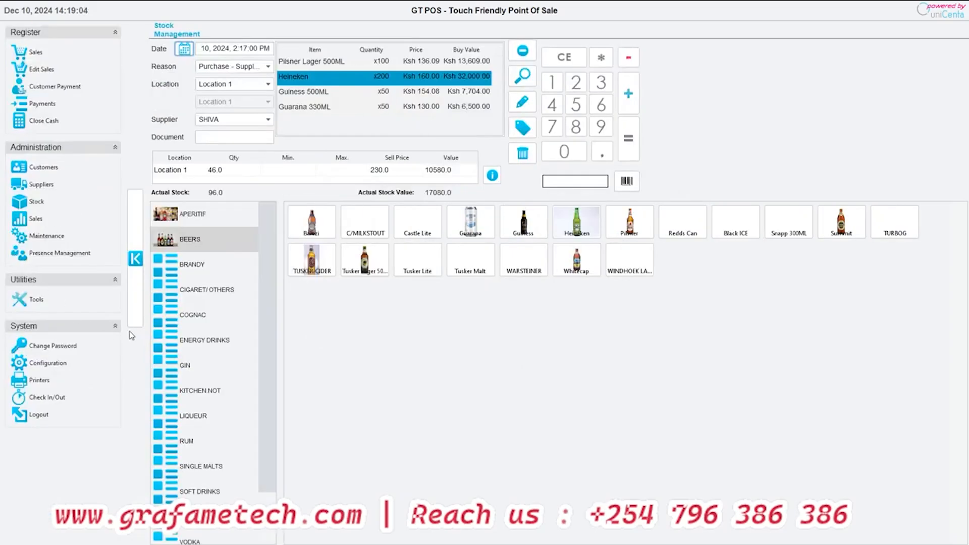
click(30, 202)
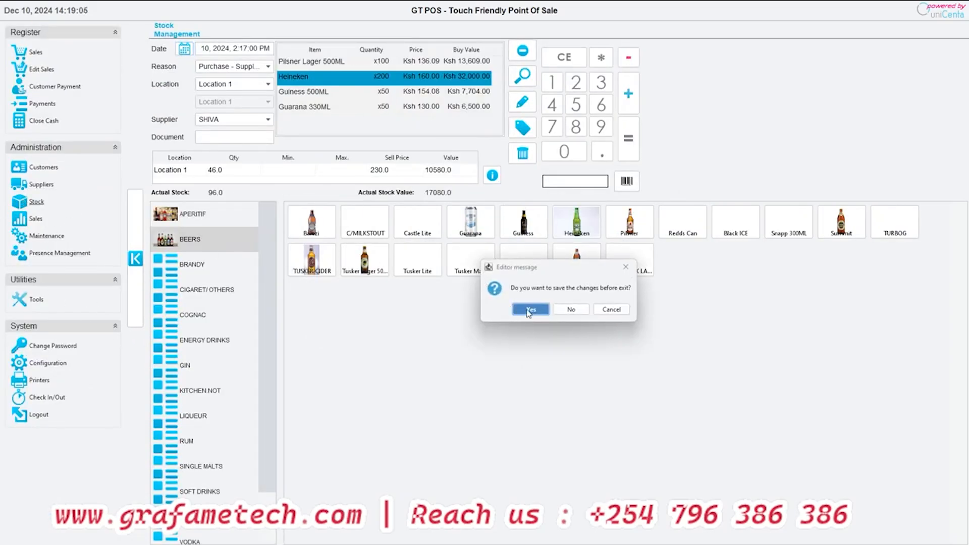
click(560, 310)
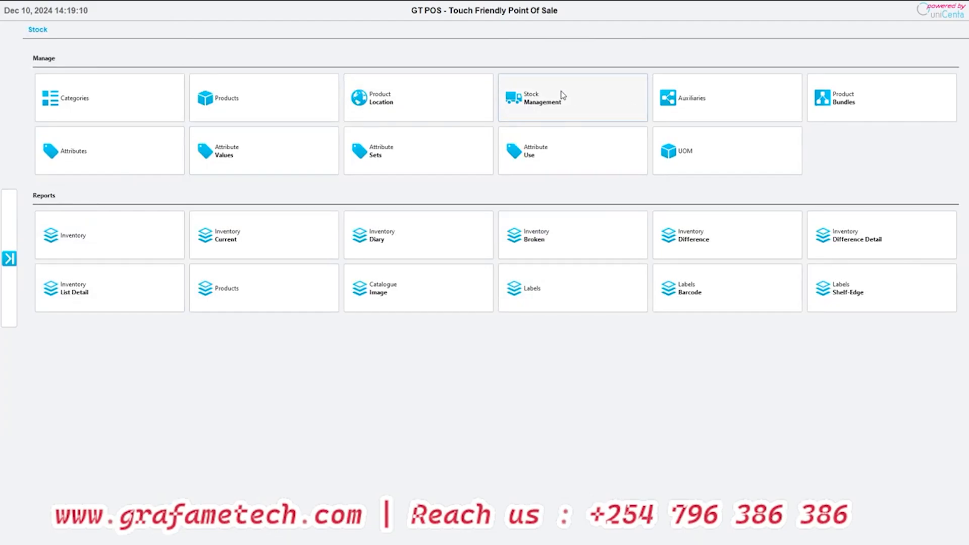
- View the Auxiliaries and Product Bundles pages of the stock administration
click(726, 99)
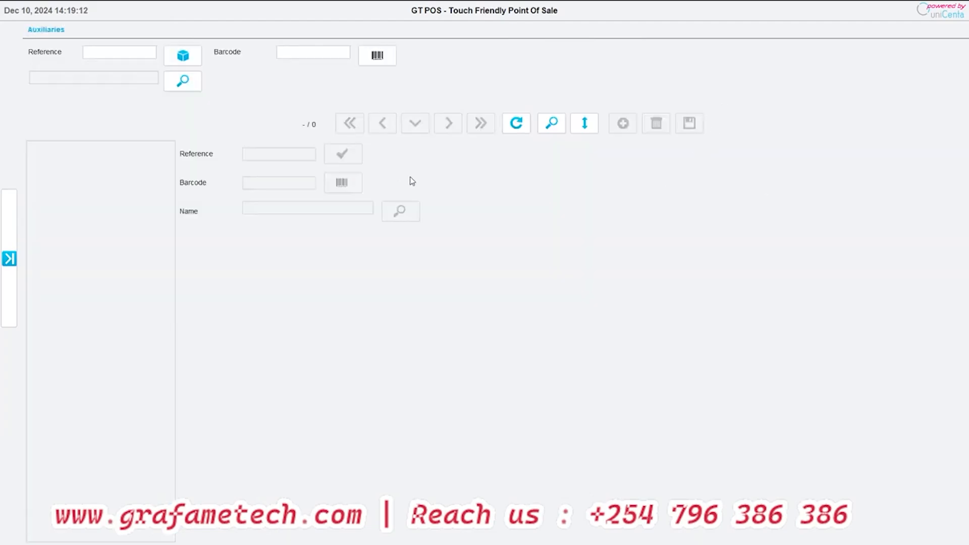
click(14, 254)
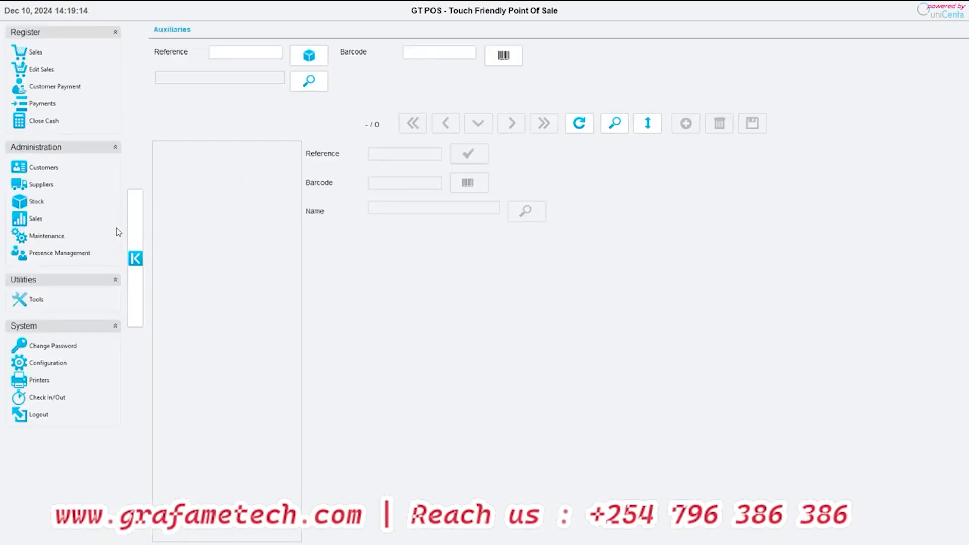
click(27, 206)
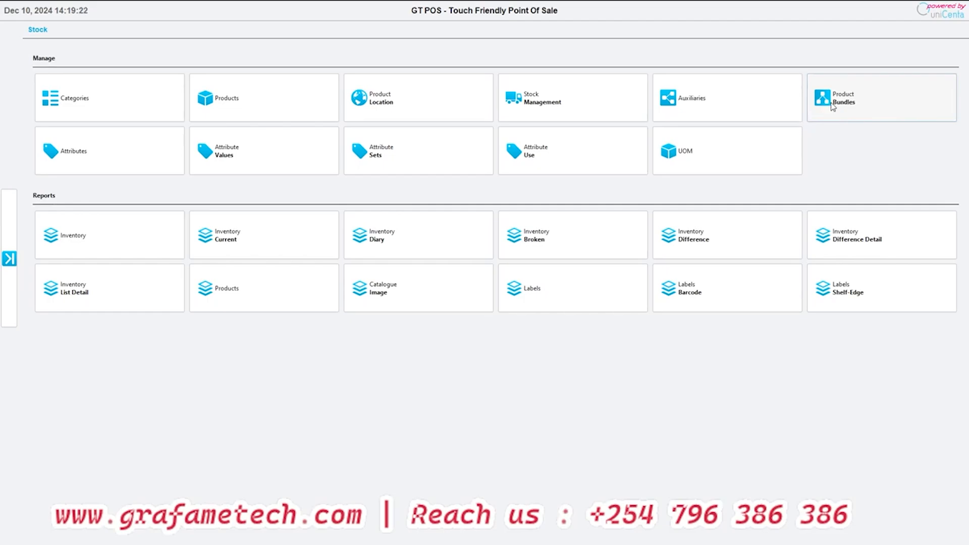
click(814, 123)
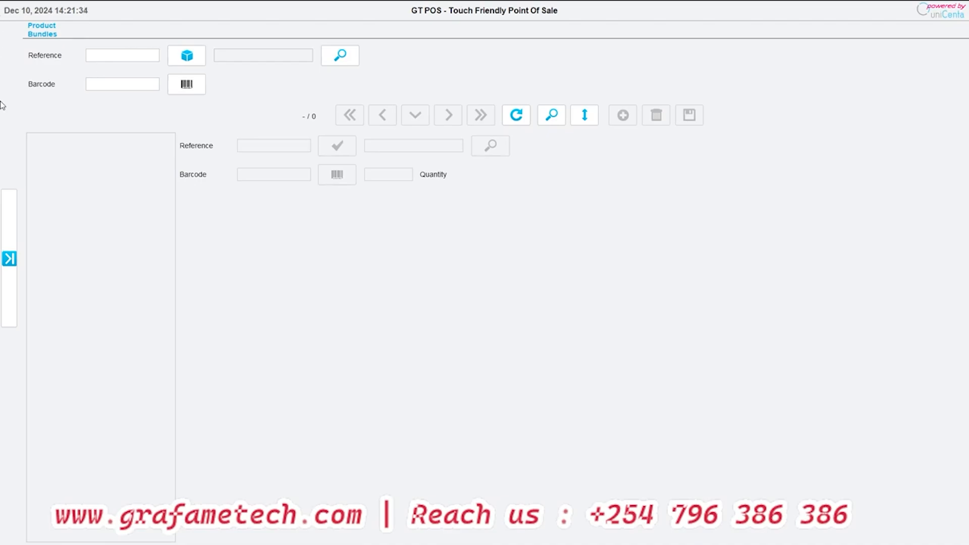
click(9, 259)
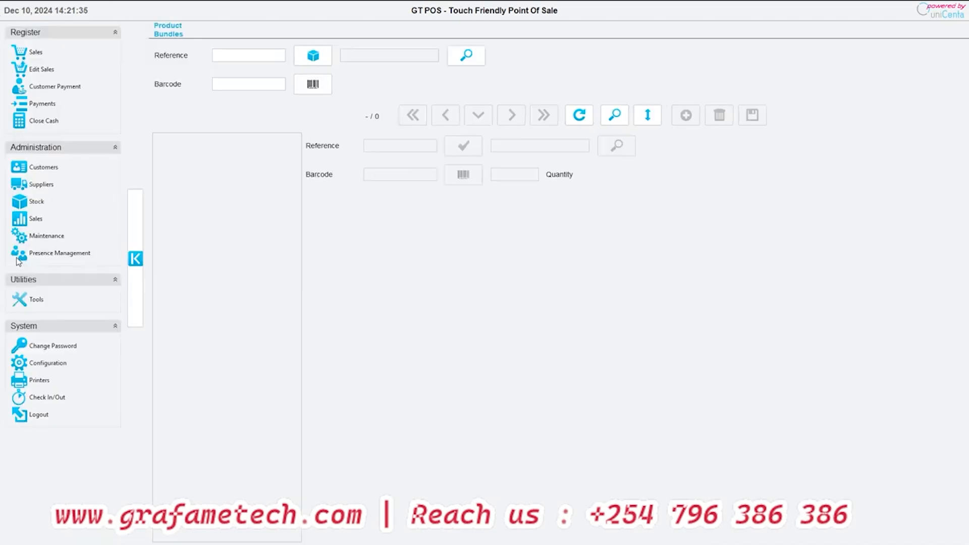
click(29, 210)
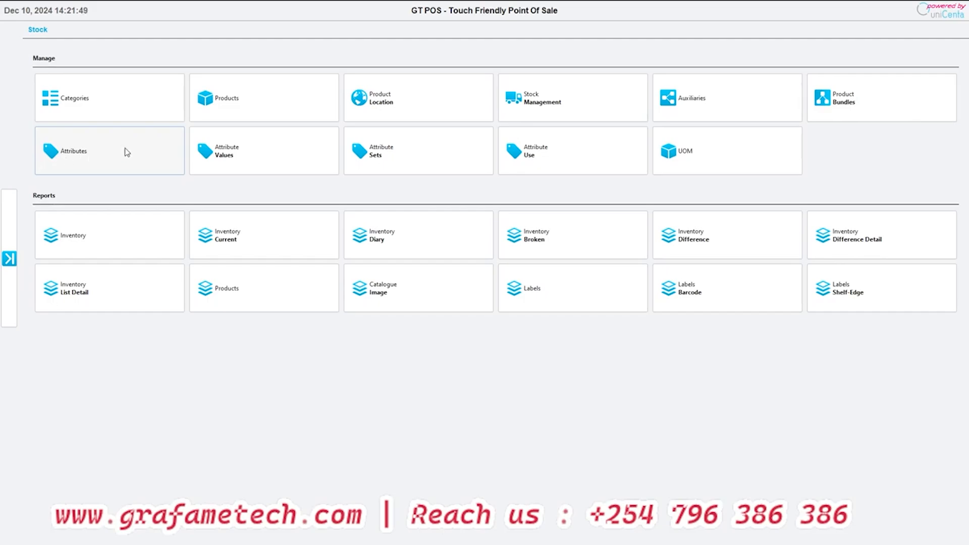
- View the units of measure (UOM) list and return to the Stock administration page
click(687, 152)
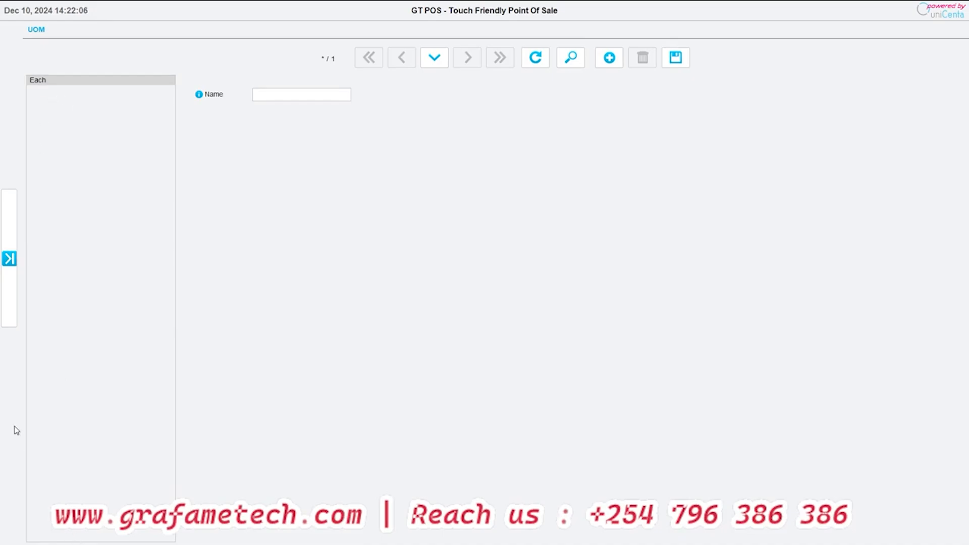
click(3, 233)
click(55, 206)
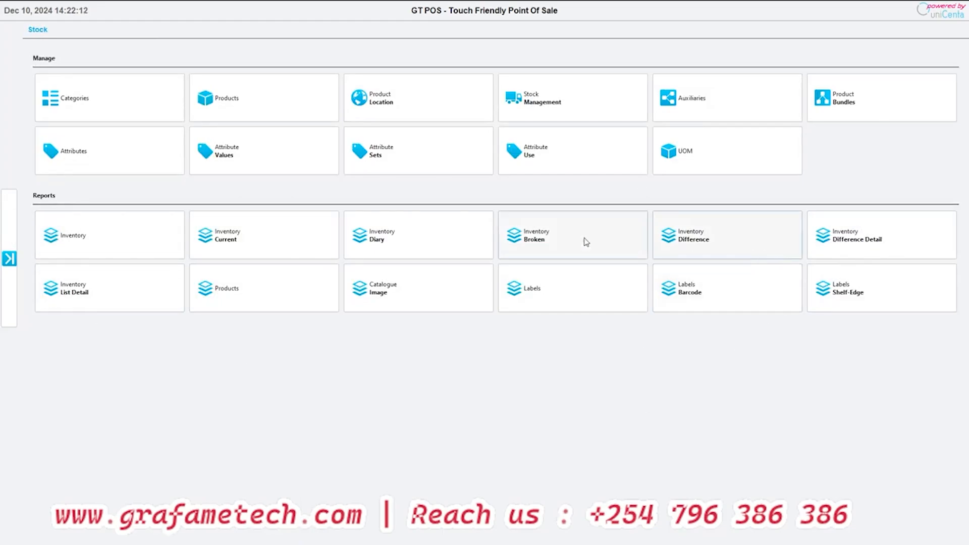
- Run the Inventory report without any filters and browse through its pages
click(88, 244)
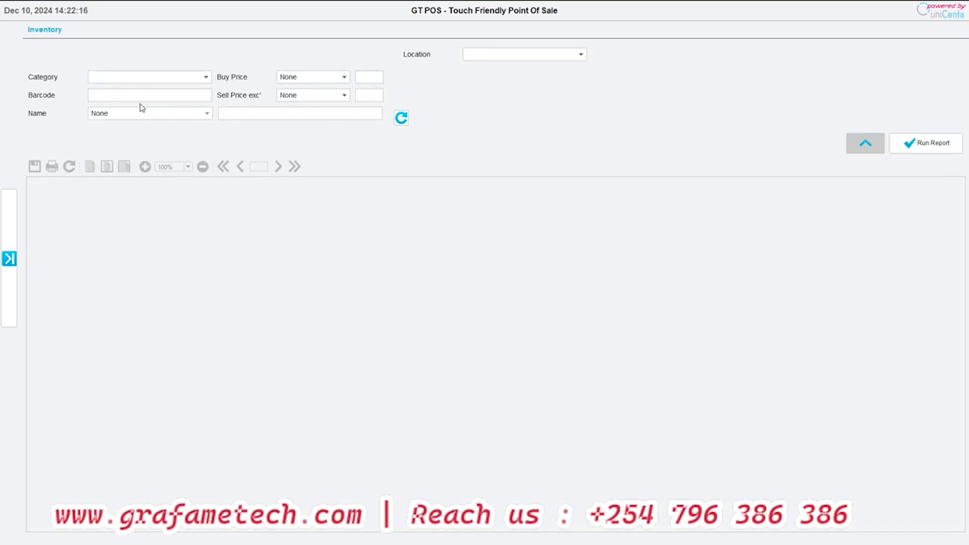
click(913, 150)
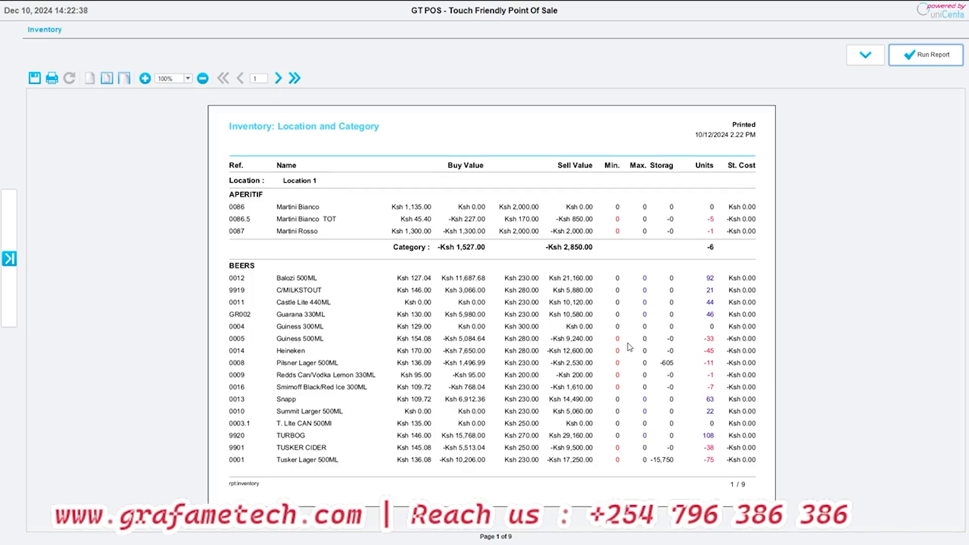
click(294, 78)
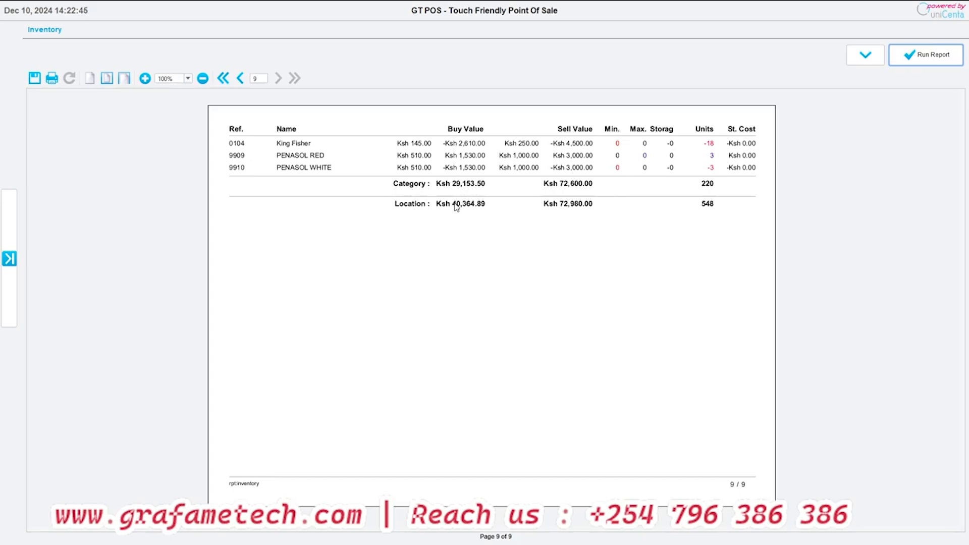
click(240, 79)
click(241, 79)
click(241, 78)
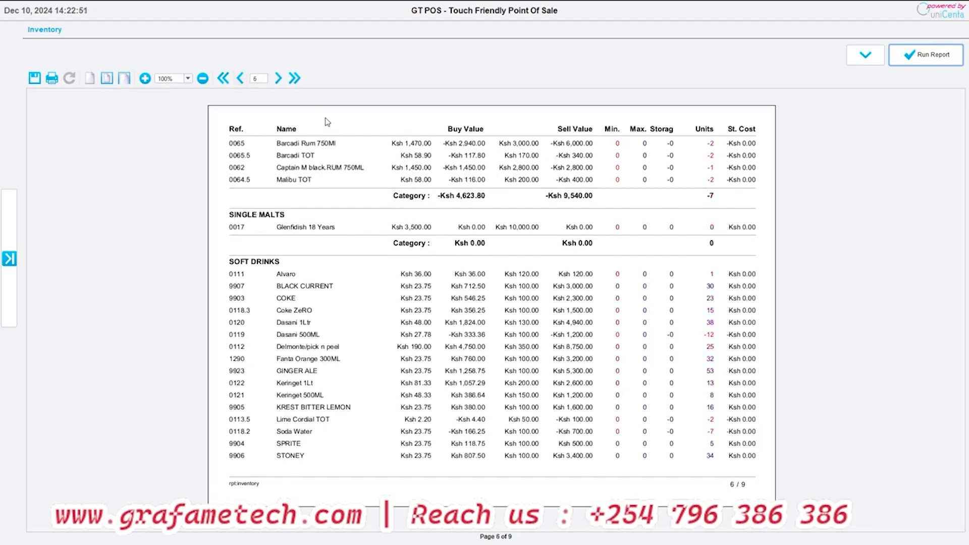
click(278, 79)
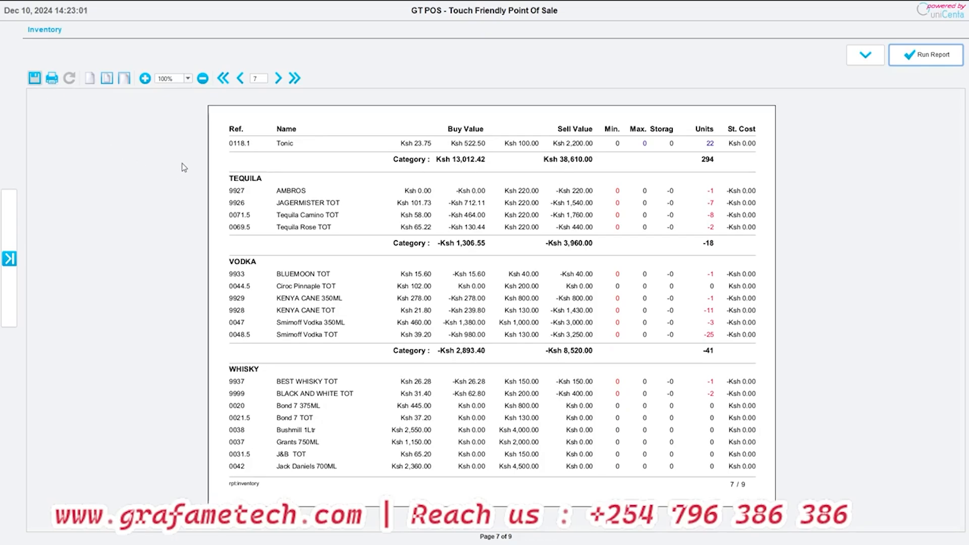
click(484, 361)
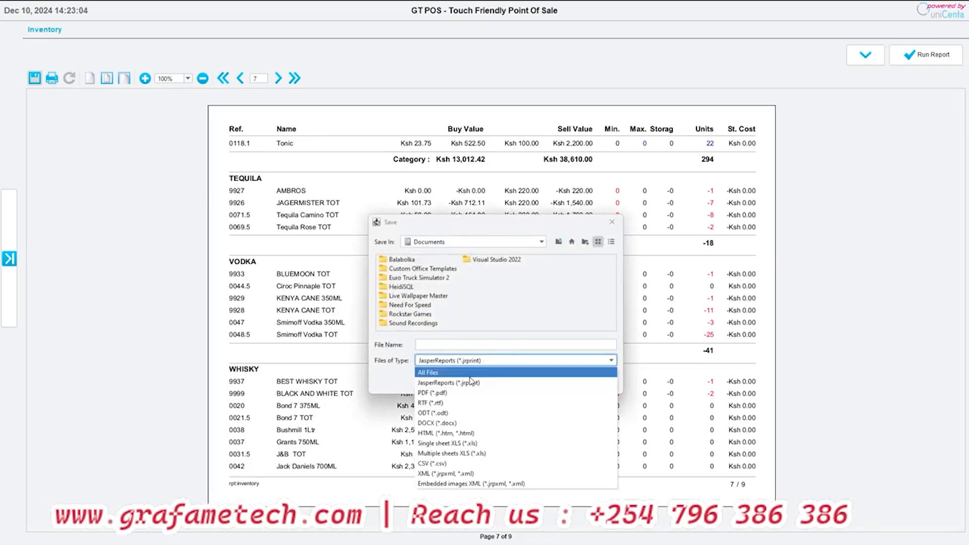
click(456, 463)
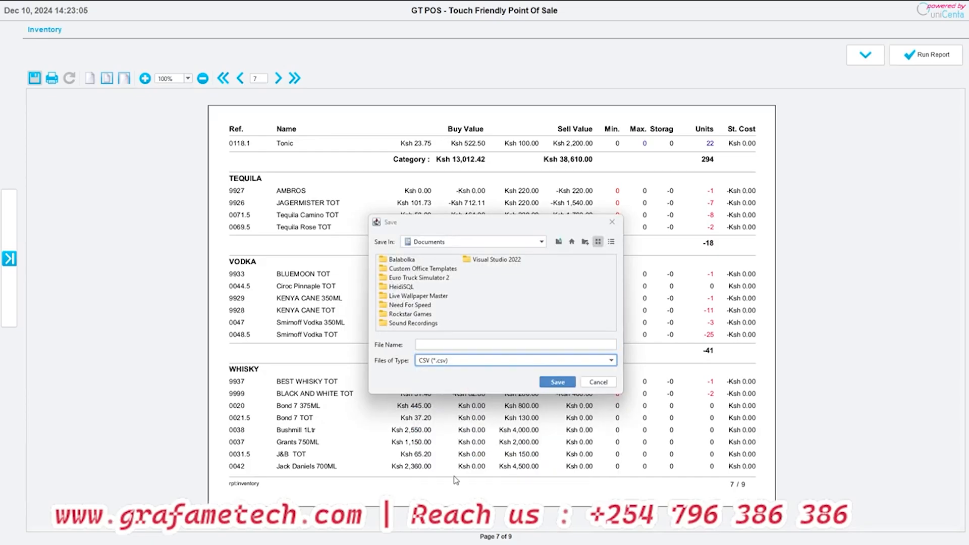
click(438, 346)
click(416, 242)
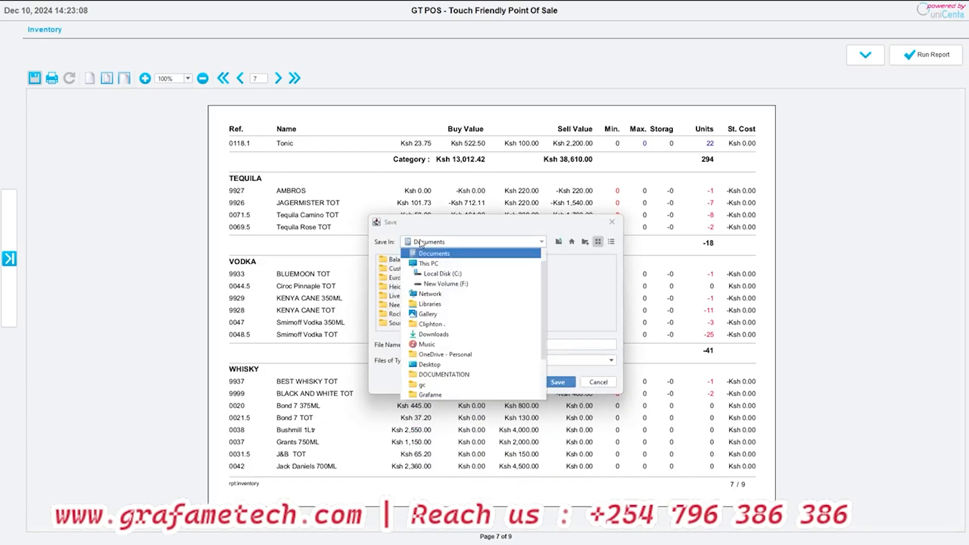
scroll(468, 327, up, 1)
click(423, 274)
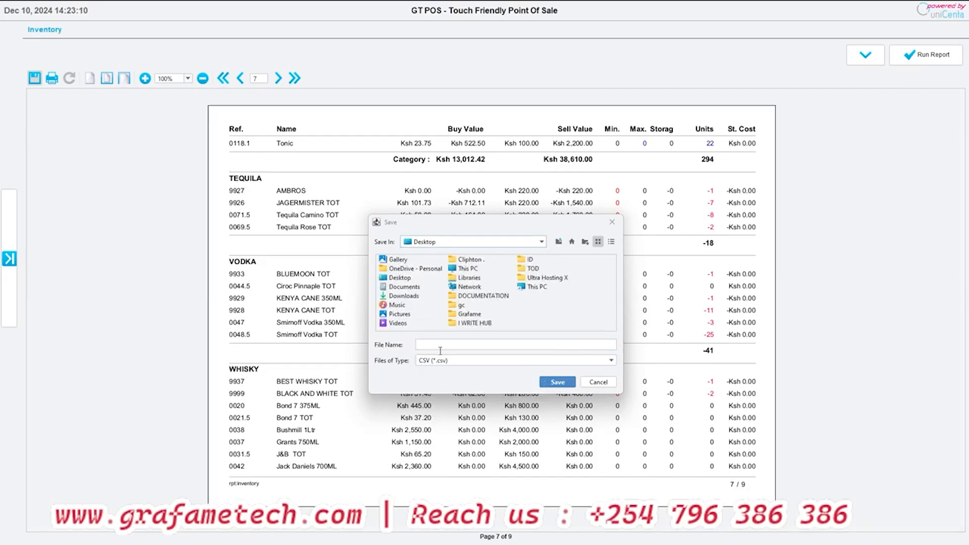
click(437, 346)
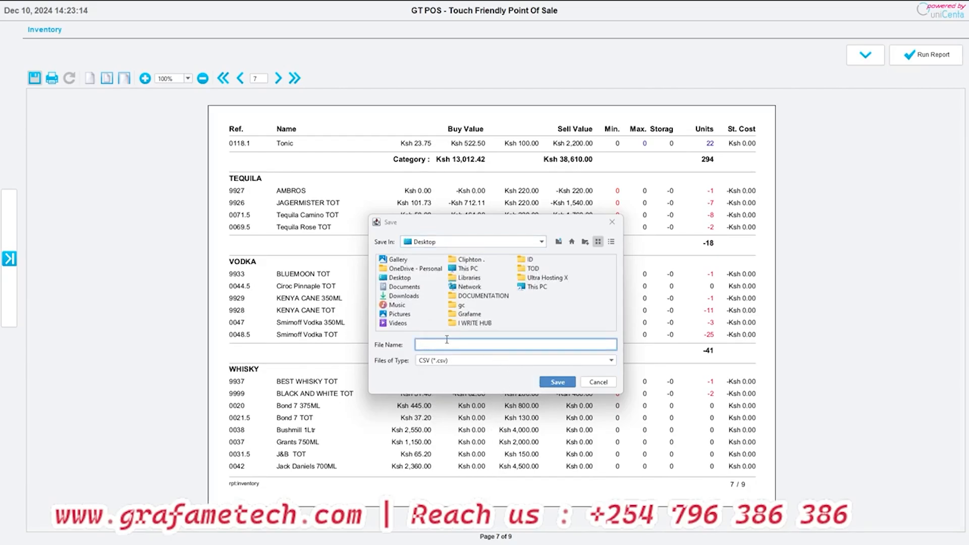
click(597, 383)
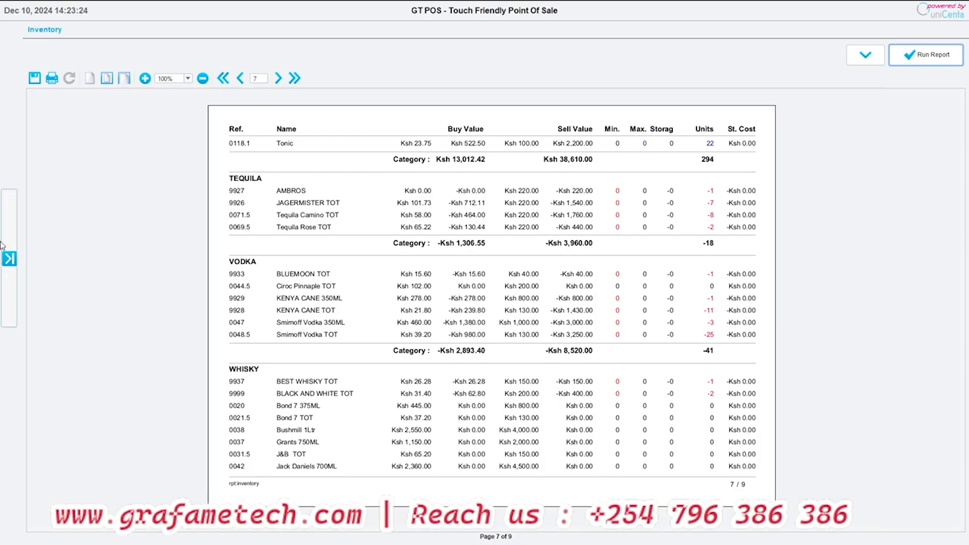
- Run the Inventory Current report without filters and examine the stock units per product on its first two pages
click(9, 258)
click(22, 205)
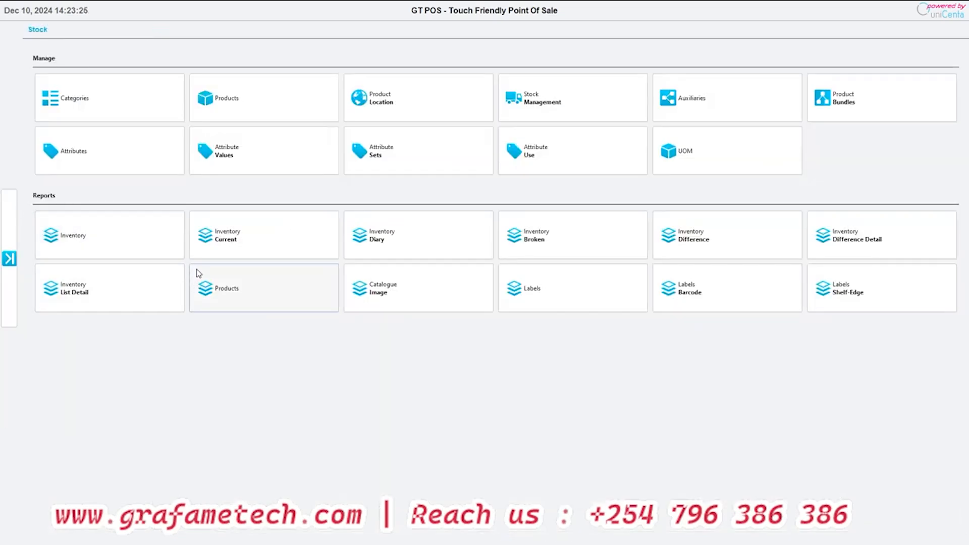
click(239, 243)
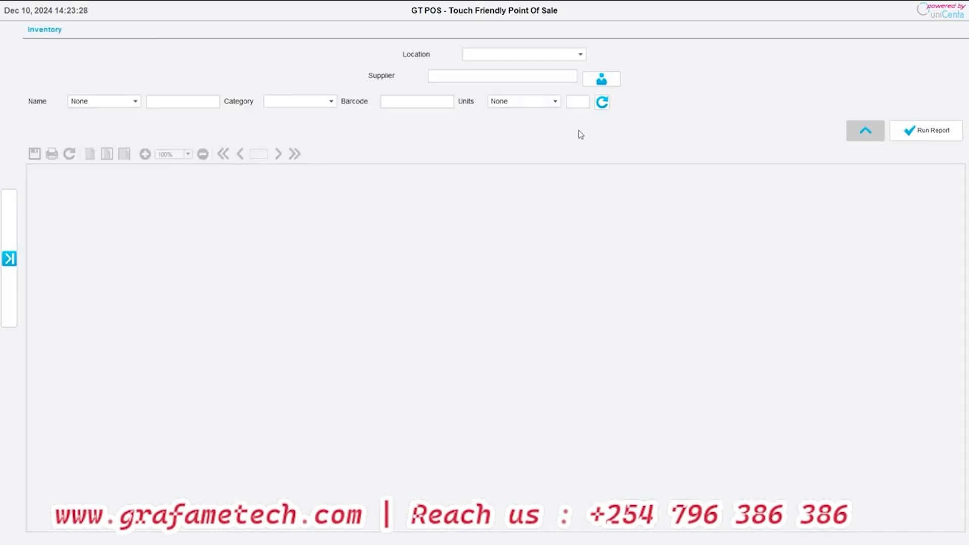
click(906, 130)
scroll(592, 227, down, 3)
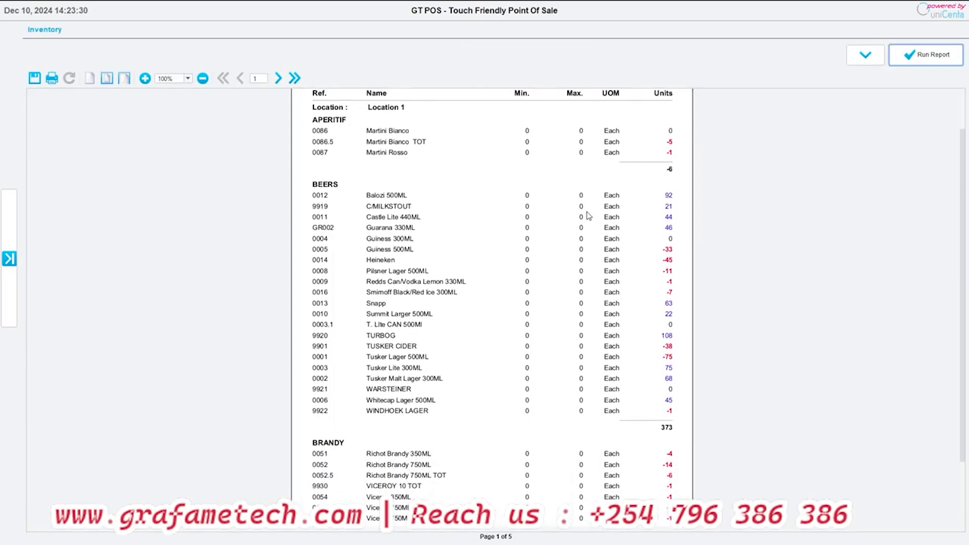
scroll(593, 216, up, 1)
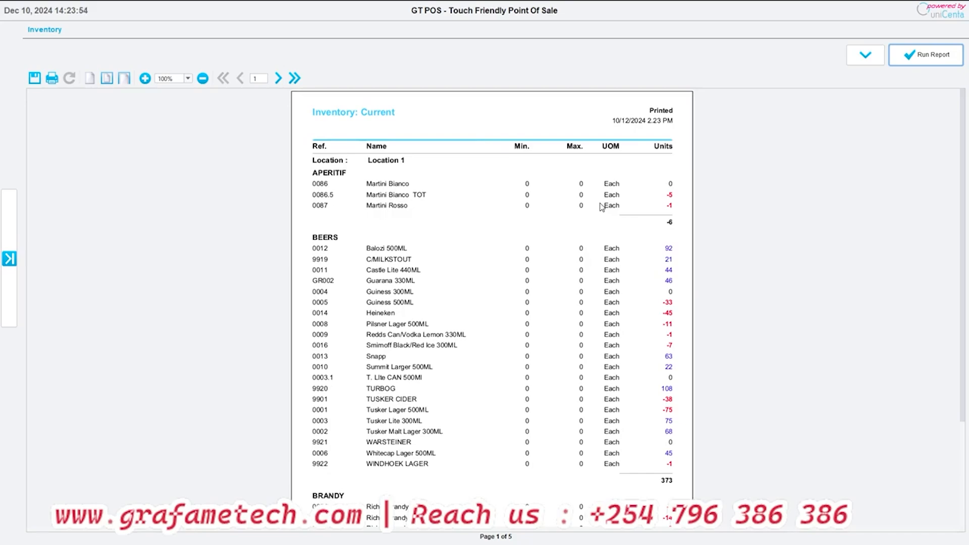
scroll(571, 270, down, 5)
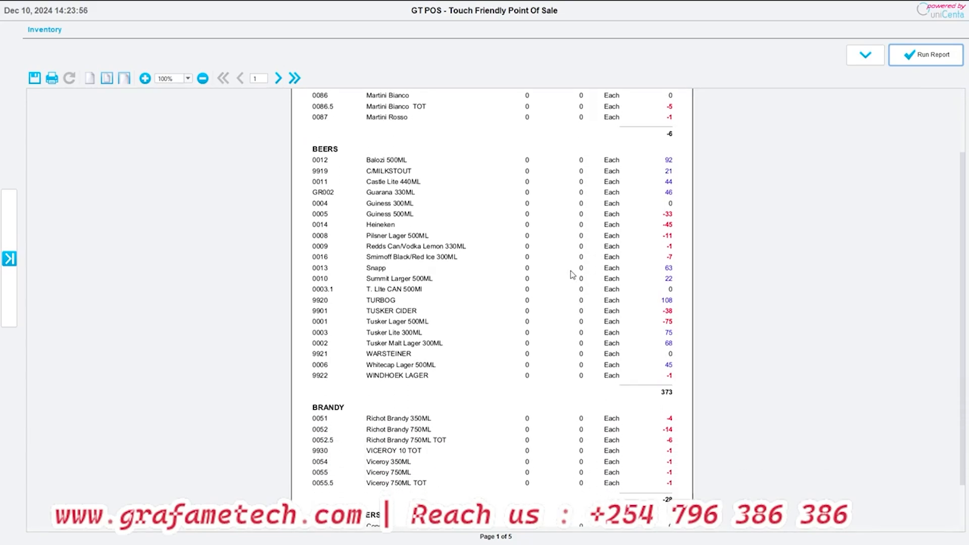
scroll(570, 272, up, 4)
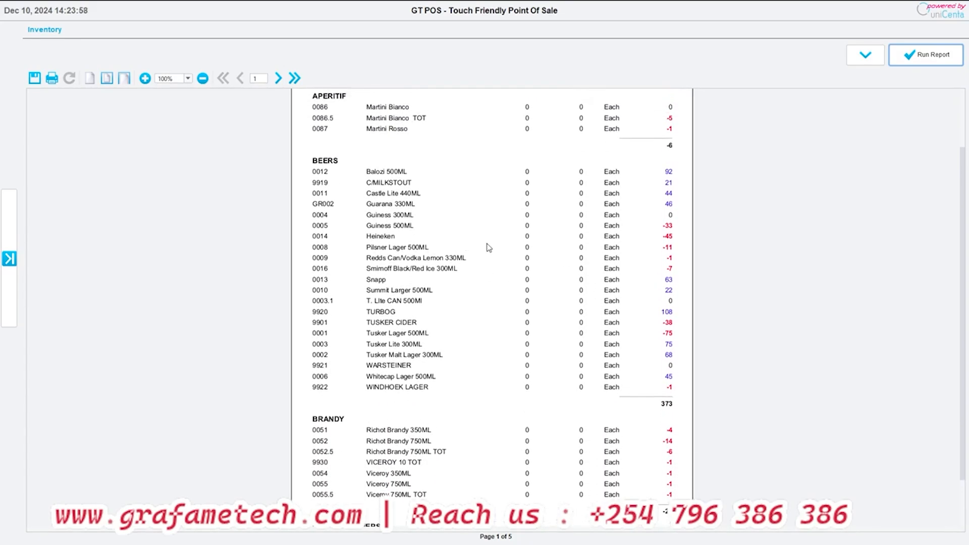
scroll(297, 96, up, 2)
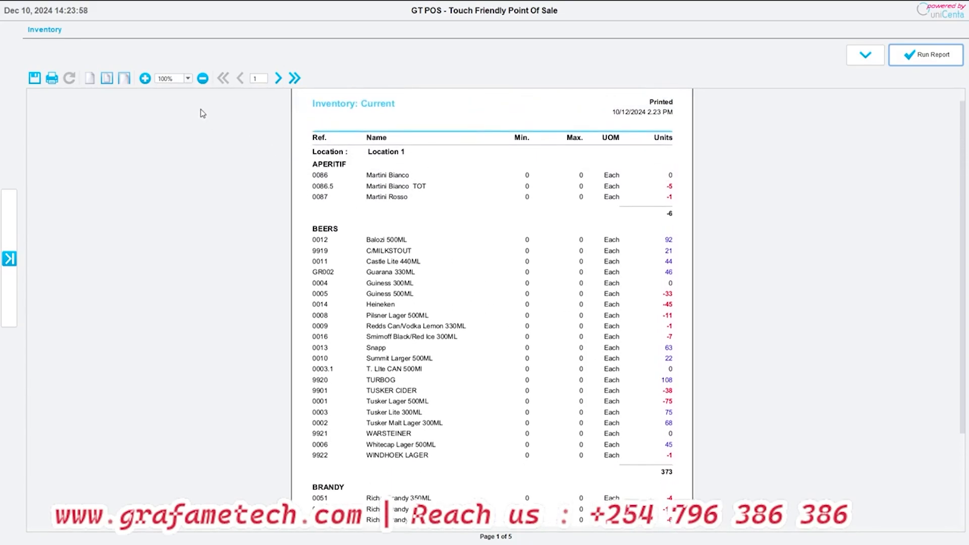
click(279, 78)
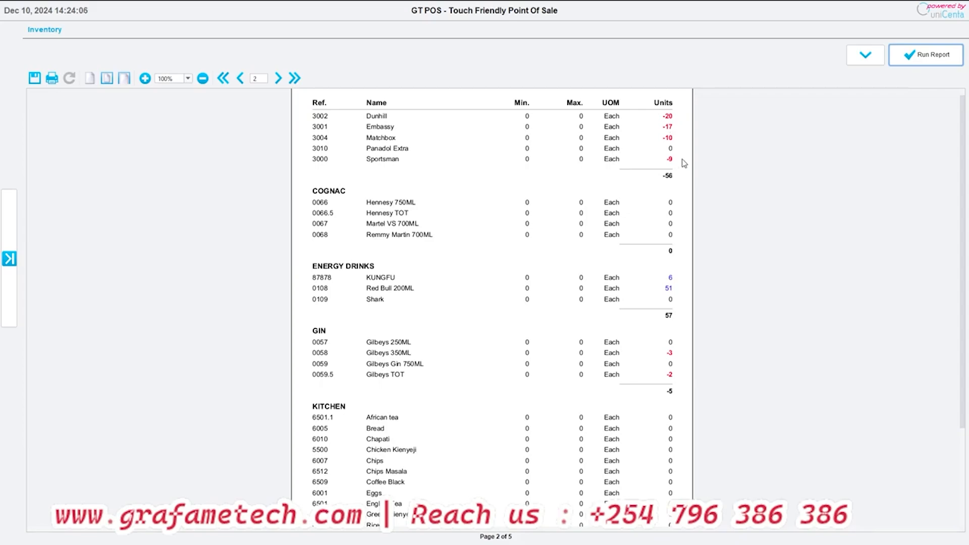
- Run the Inventory Diary stock report for Dec 10, 2024, with no reason or supplier filter
scroll(684, 162, up, 1)
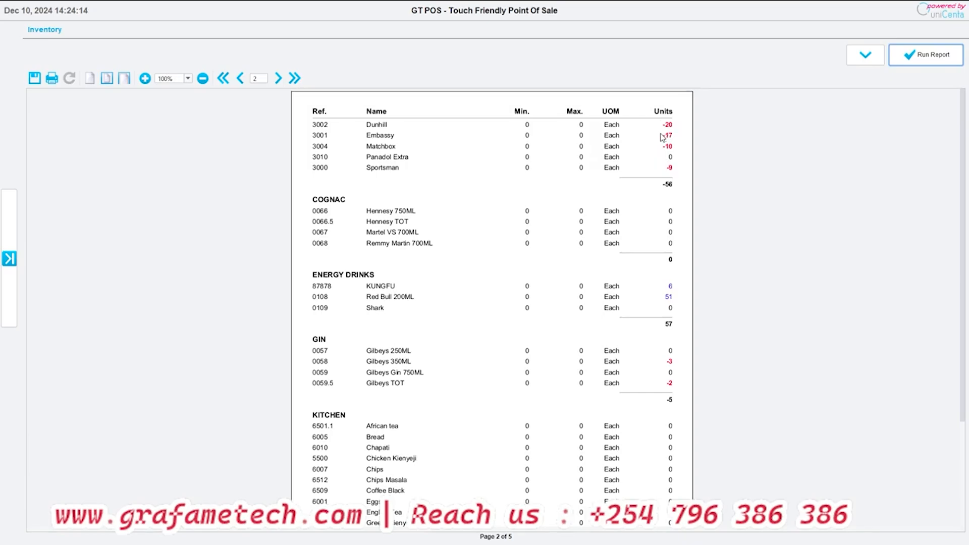
click(9, 259)
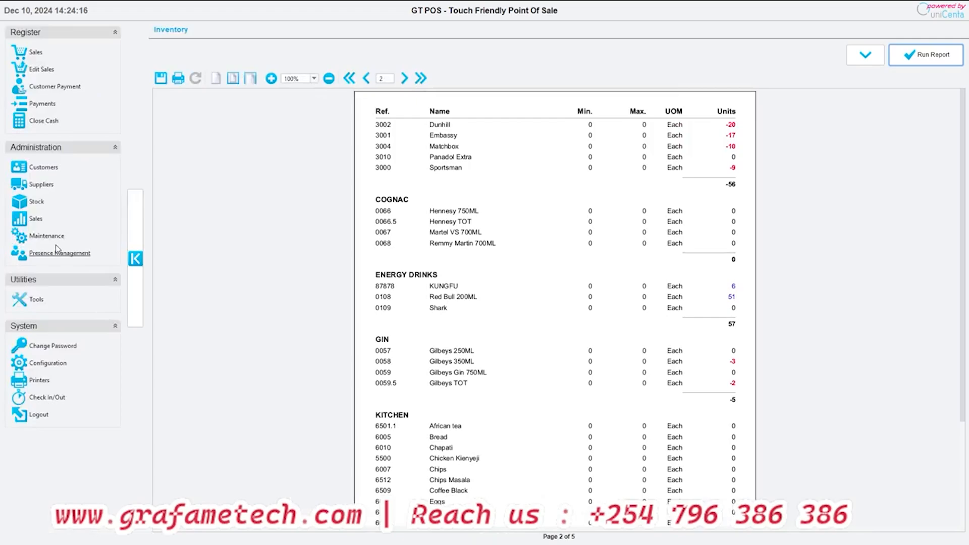
click(36, 202)
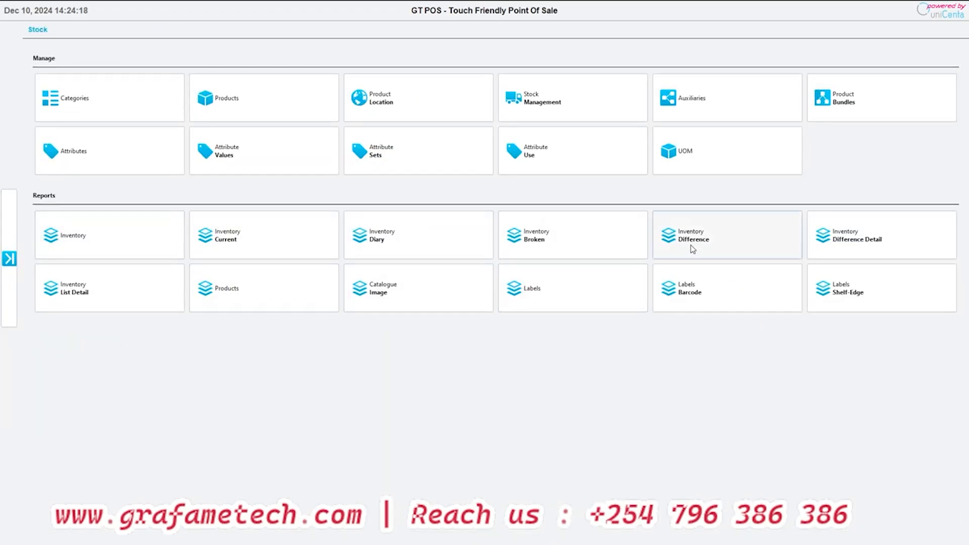
click(422, 245)
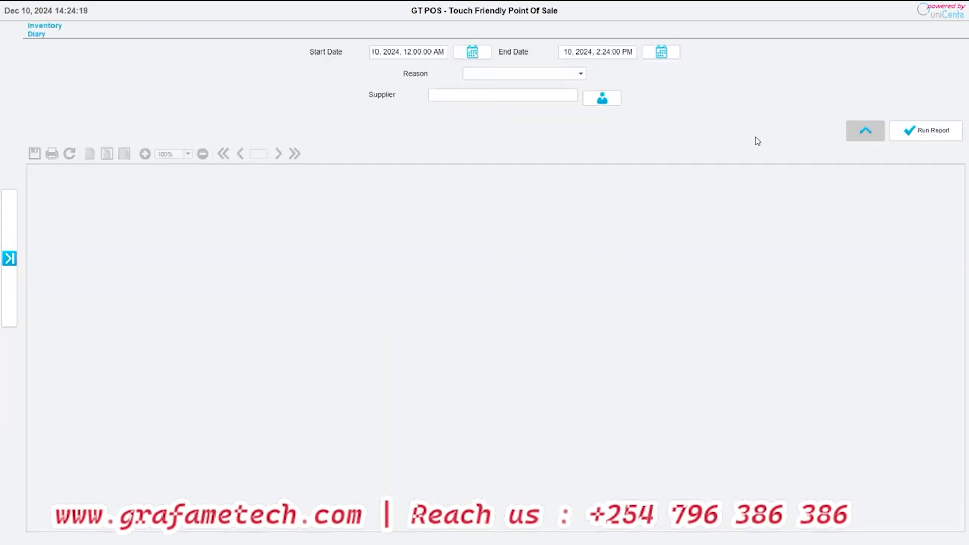
click(916, 134)
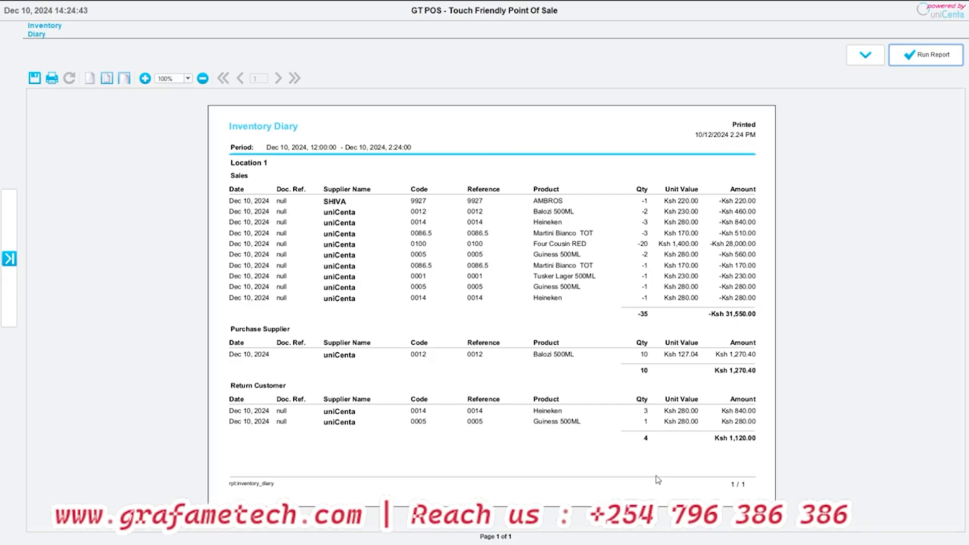
- Run the Labels Barcode report from the Stock administration and look through its first page of product barcodes
click(9, 217)
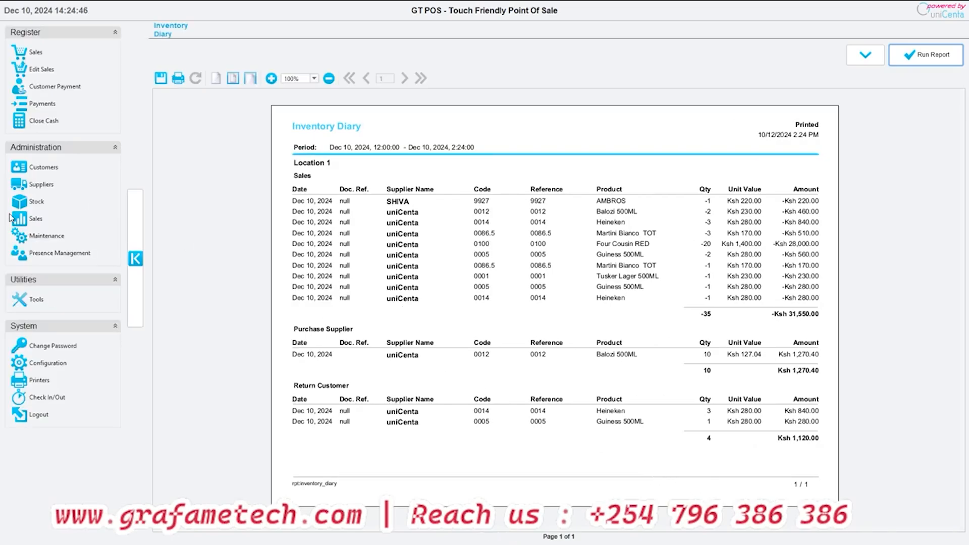
click(45, 203)
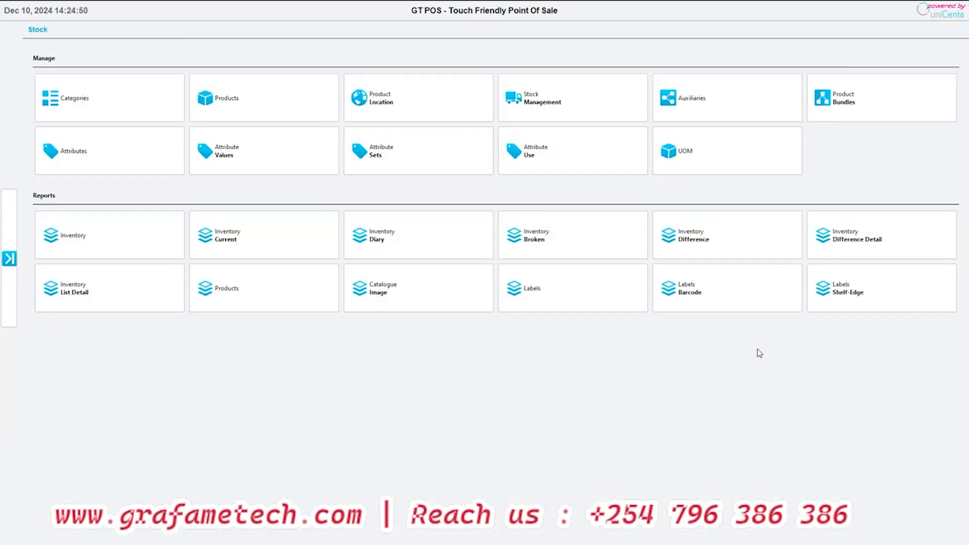
click(710, 292)
click(911, 83)
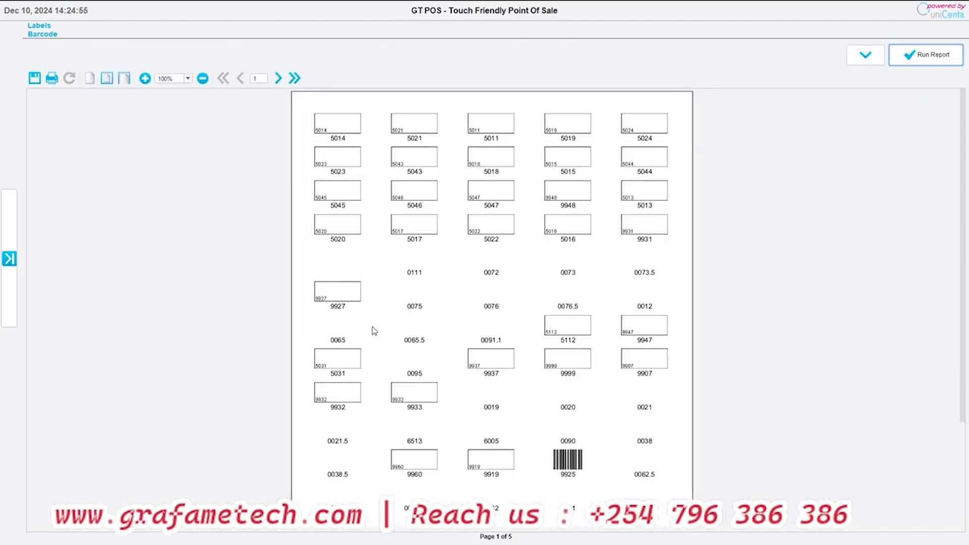
scroll(496, 348, down, 5)
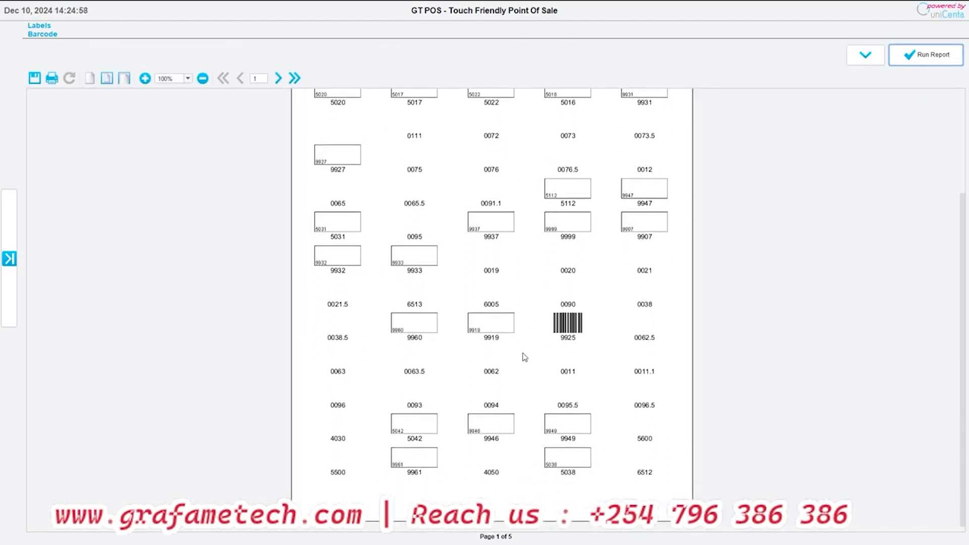
scroll(525, 303, up, 4)
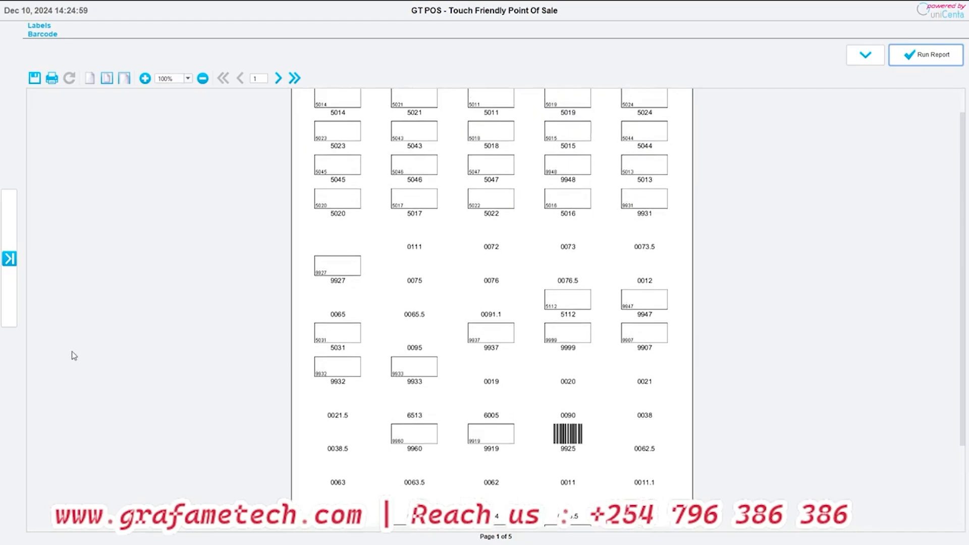
scroll(75, 356, up, 1)
- Run the Catalogue Image report from the Stock administration without filters and view its first page
click(9, 259)
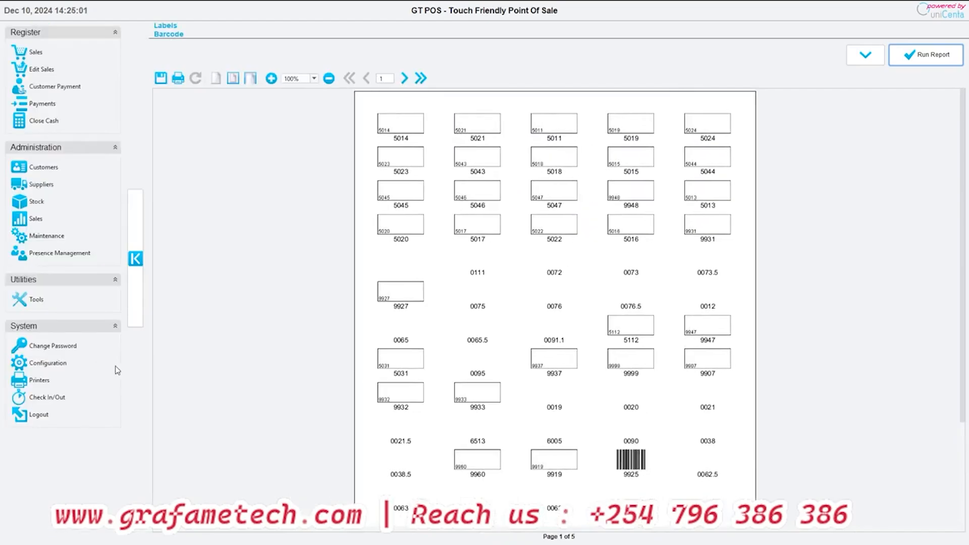
click(36, 201)
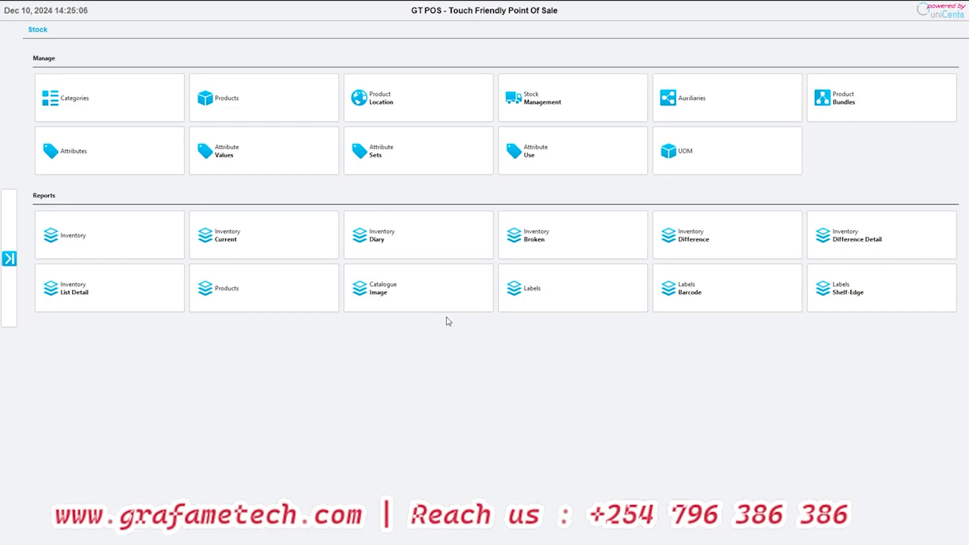
click(404, 300)
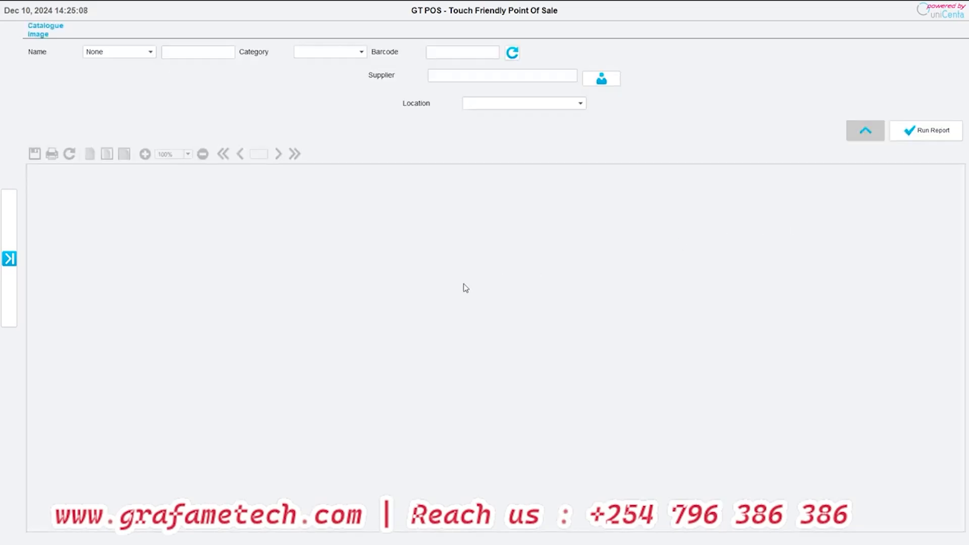
click(906, 133)
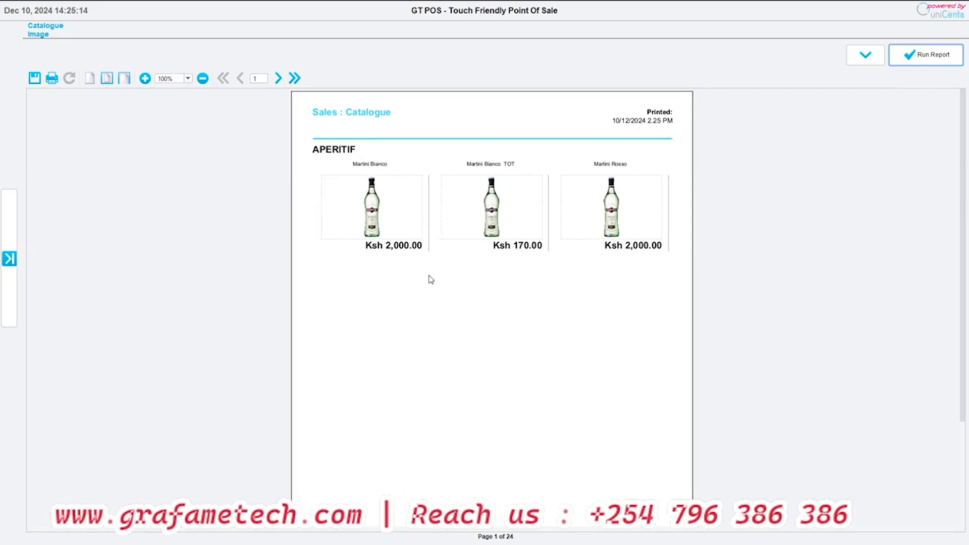
scroll(428, 277, down, 5)
scroll(426, 306, up, 5)
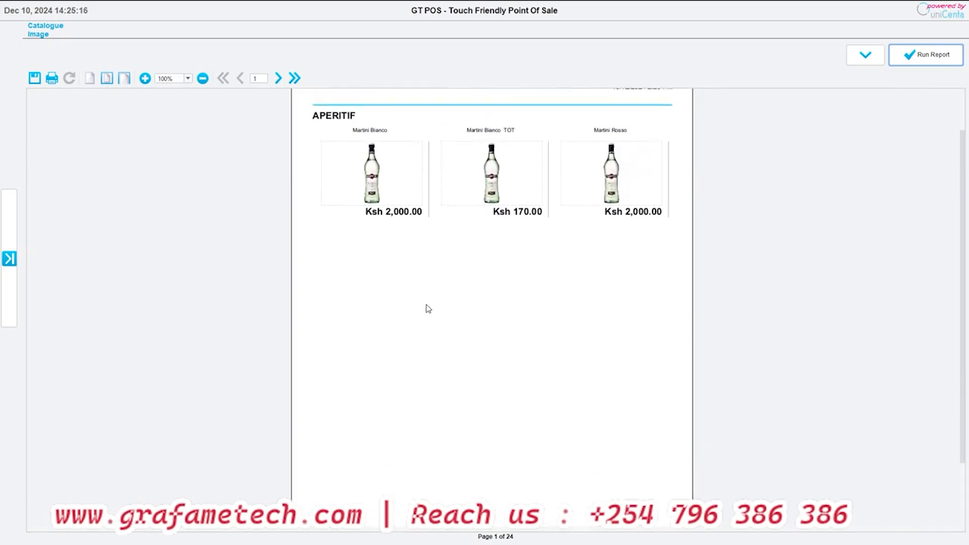
- Examine the beer images and prices on the second page of the Catalogue Image report
click(279, 78)
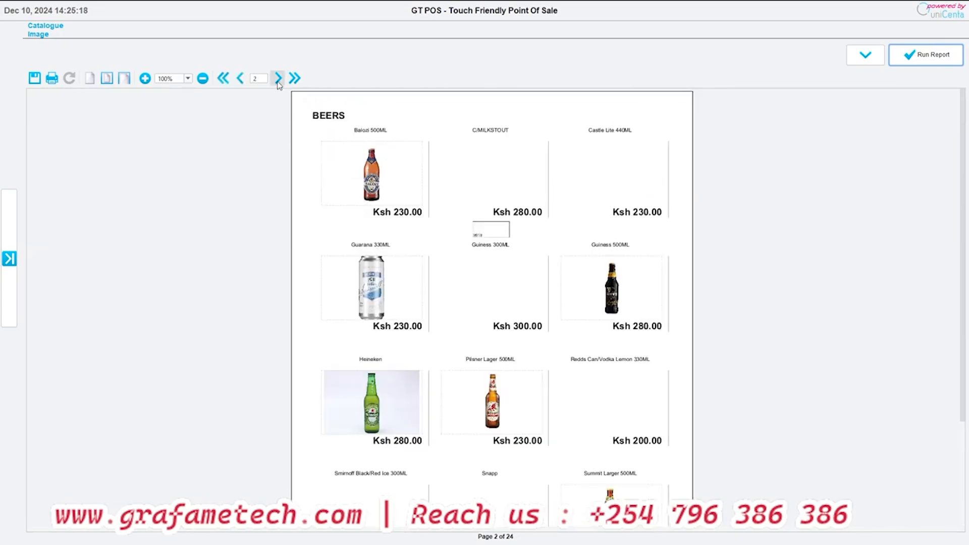
scroll(574, 353, down, 2)
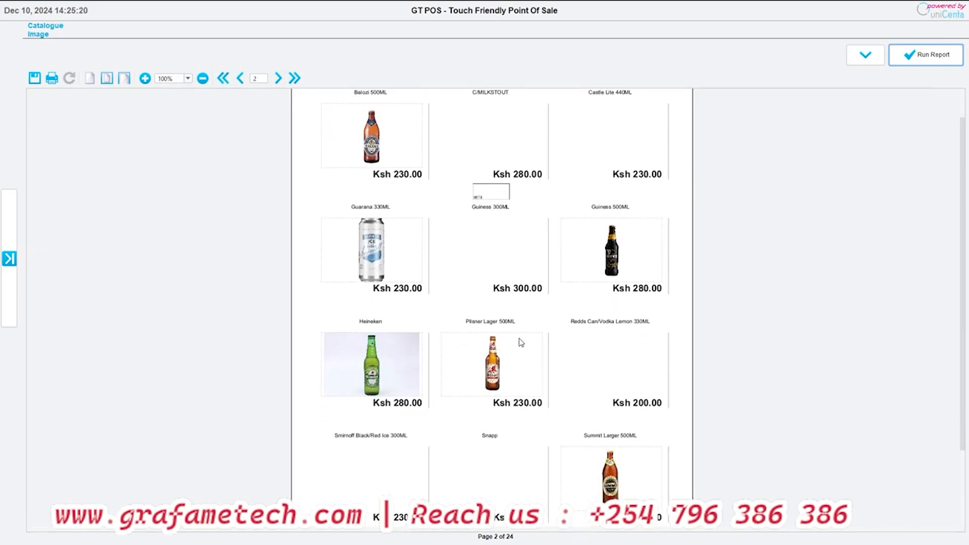
scroll(354, 217, up, 1)
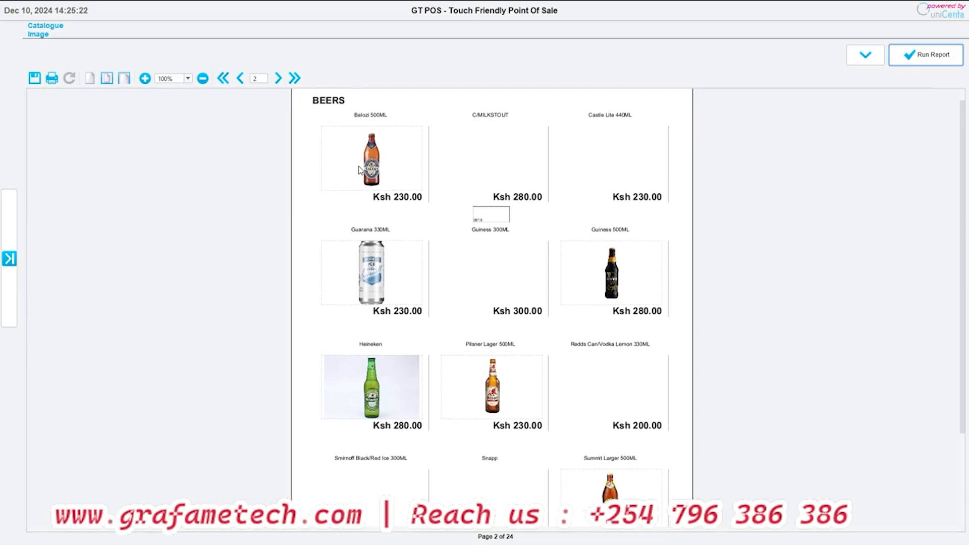
scroll(360, 172, down, 4)
scroll(335, 207, up, 1)
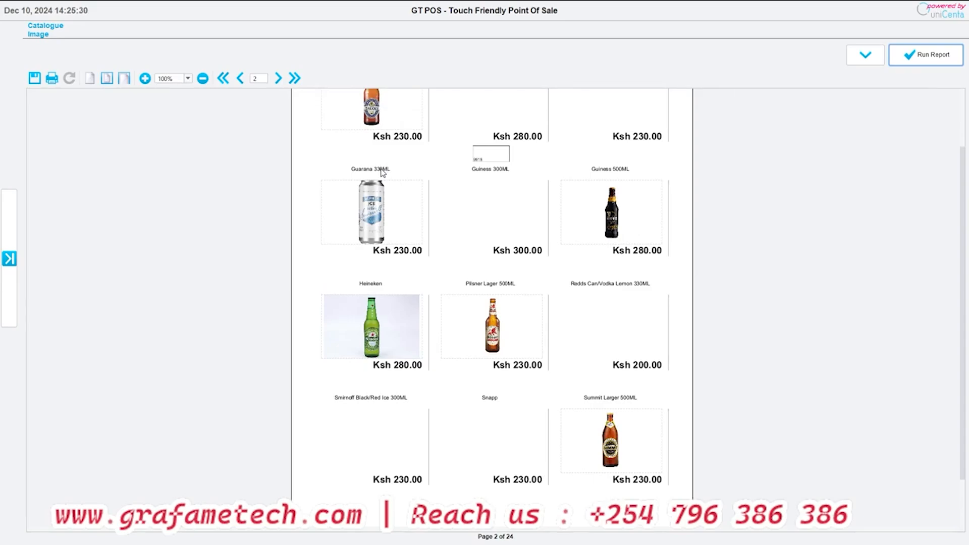
scroll(547, 232, up, 3)
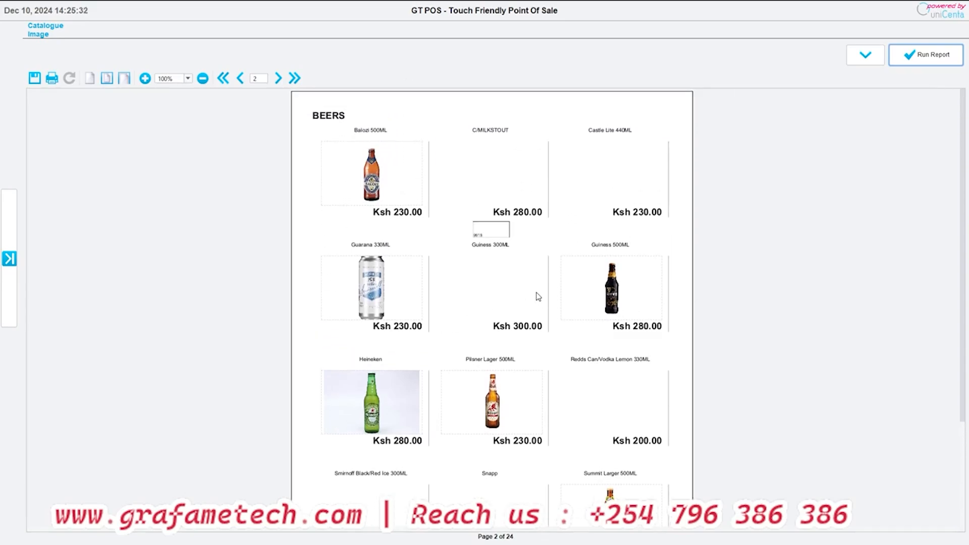
scroll(539, 297, down, 1)
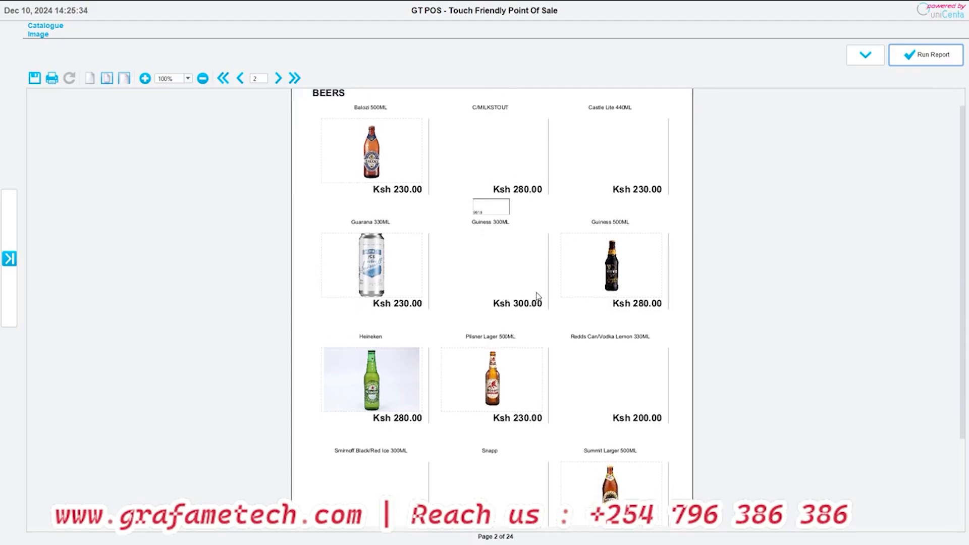
scroll(314, 318, down, 1)
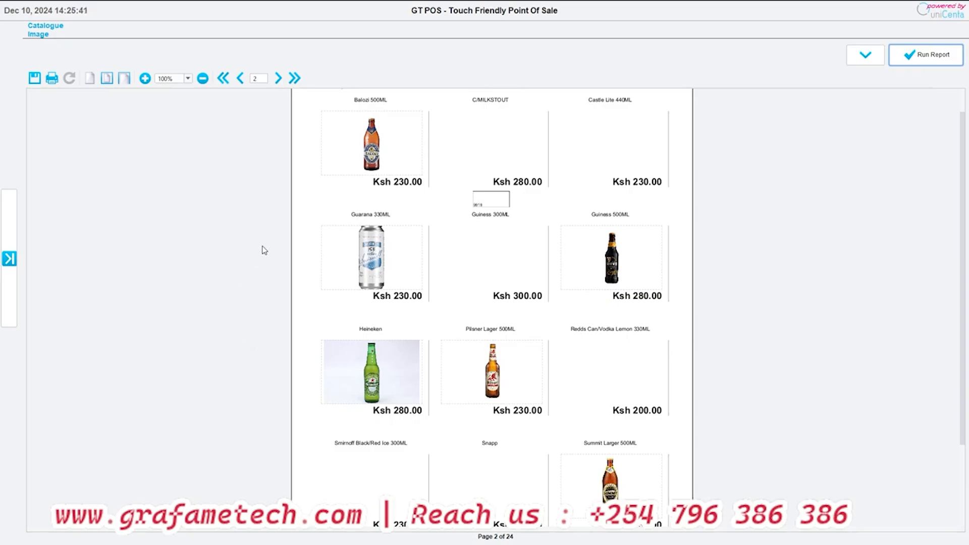
scroll(265, 251, down, 1)
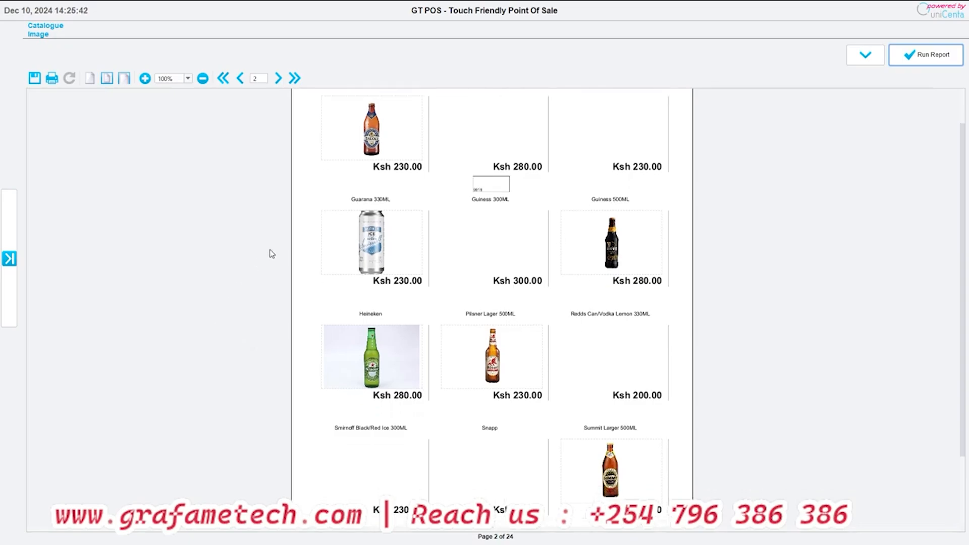
- Run the Cash Closed report from the Sales administration for Dec 10, 2024, and review its payment breakdown
click(9, 258)
click(32, 226)
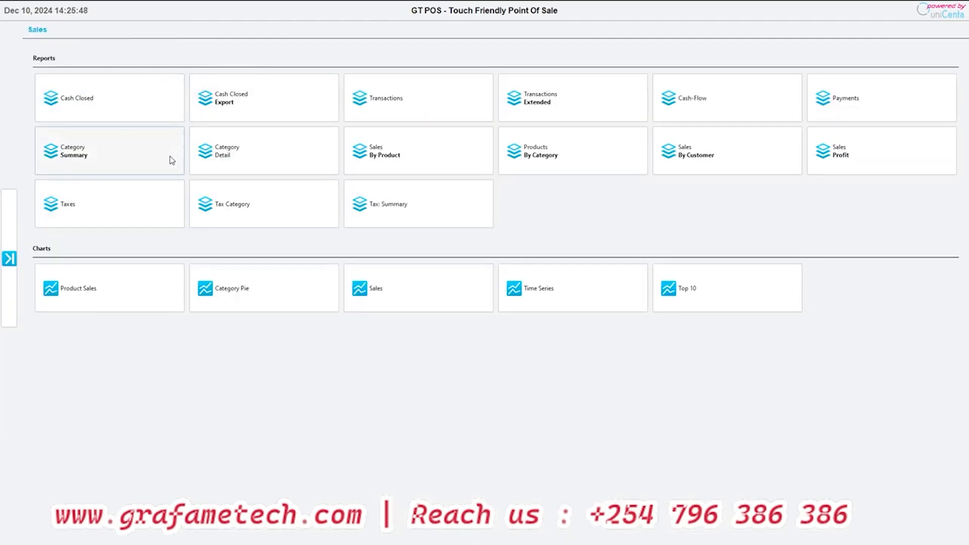
click(90, 106)
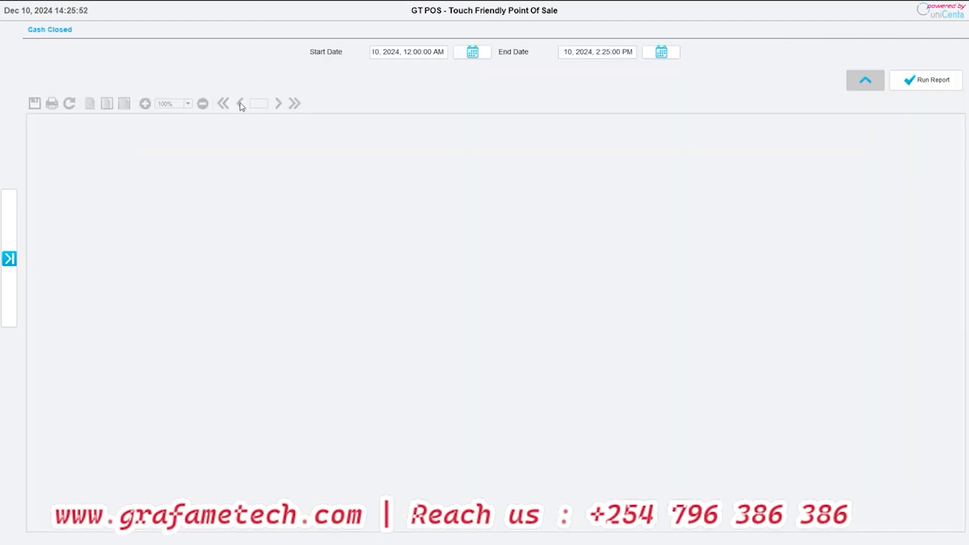
click(919, 80)
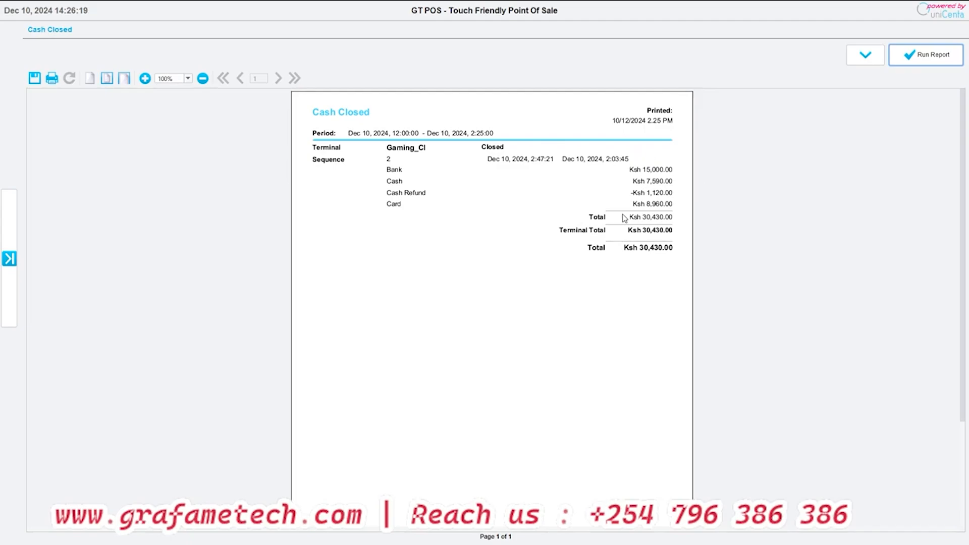
scroll(624, 218, down, 1)
scroll(624, 217, up, 1)
- View the Cash Closed report's start date selection and cancel it
click(865, 55)
click(471, 52)
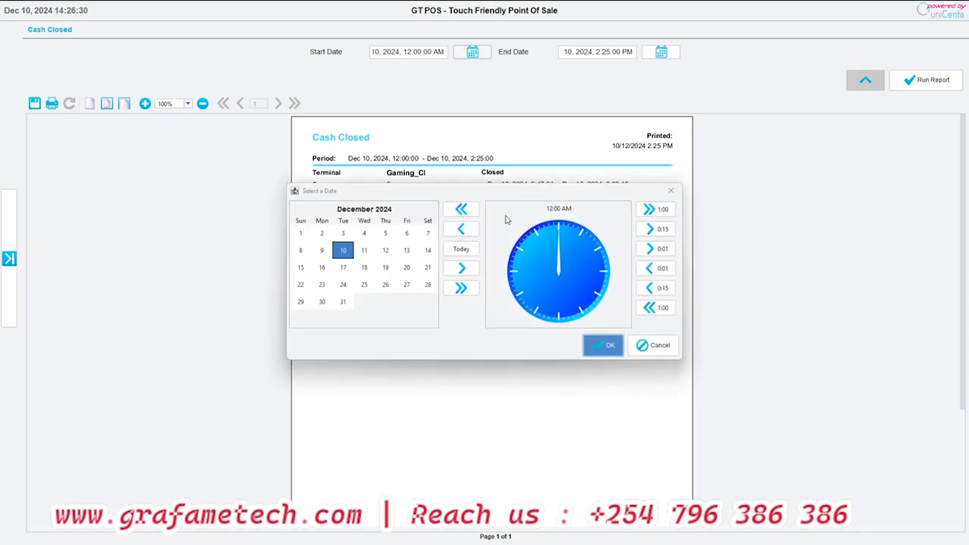
click(640, 349)
- Run the Sales Profit report from the Sales administration for Dec 10, 2024
click(9, 259)
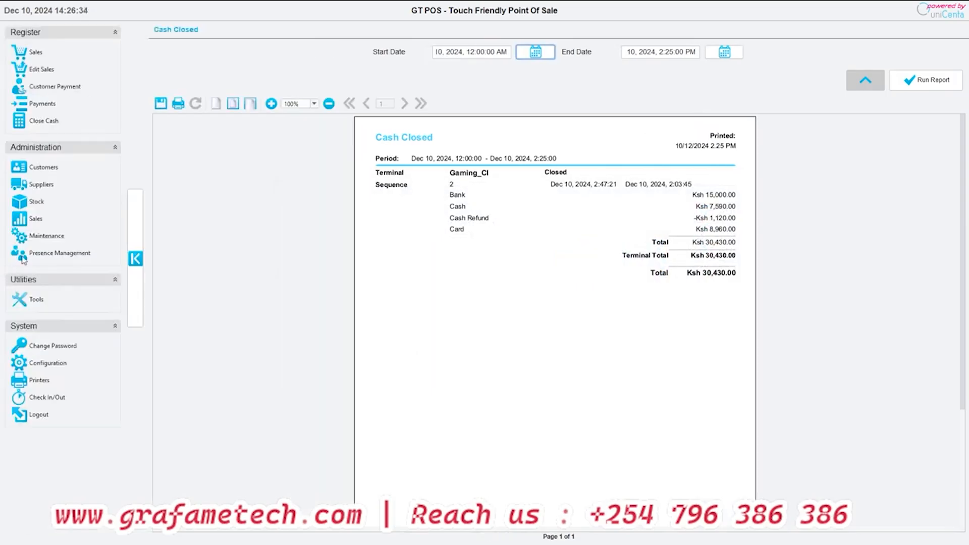
click(23, 216)
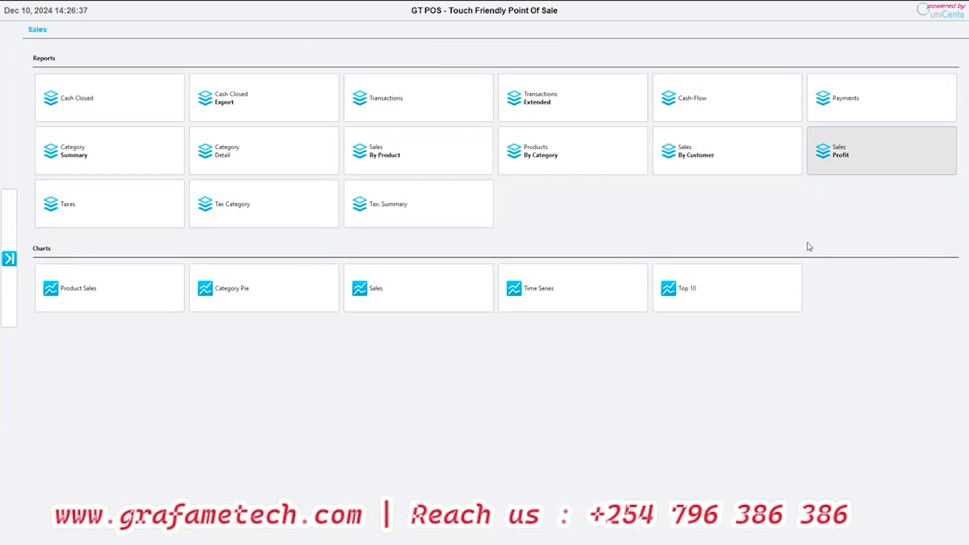
click(909, 106)
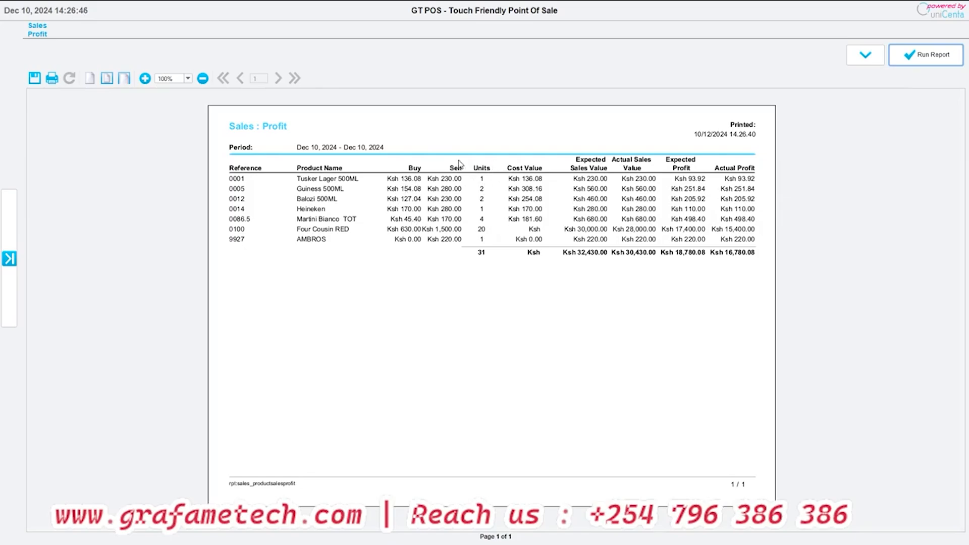
- View the Sales Profit report's start date selection and category filter options without choosing any
click(854, 59)
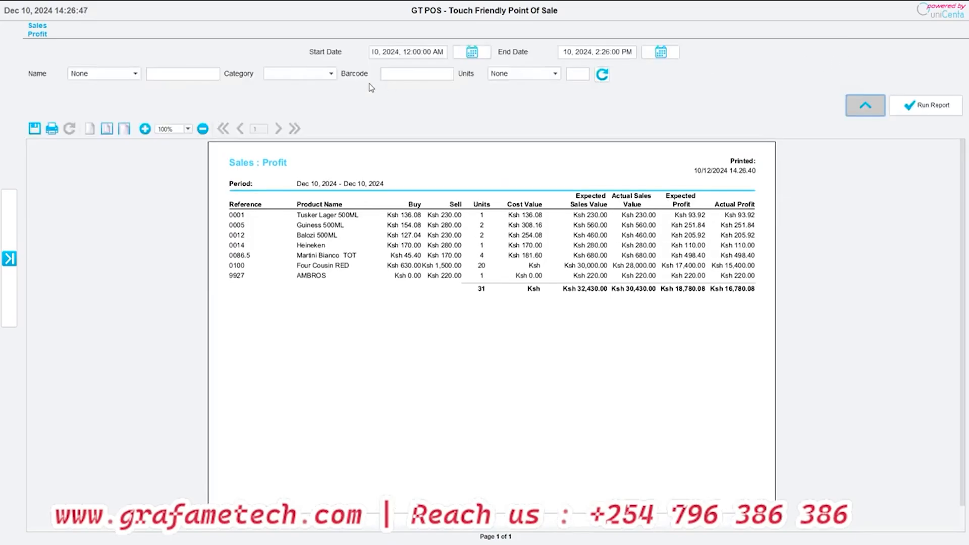
click(474, 52)
click(656, 345)
click(310, 75)
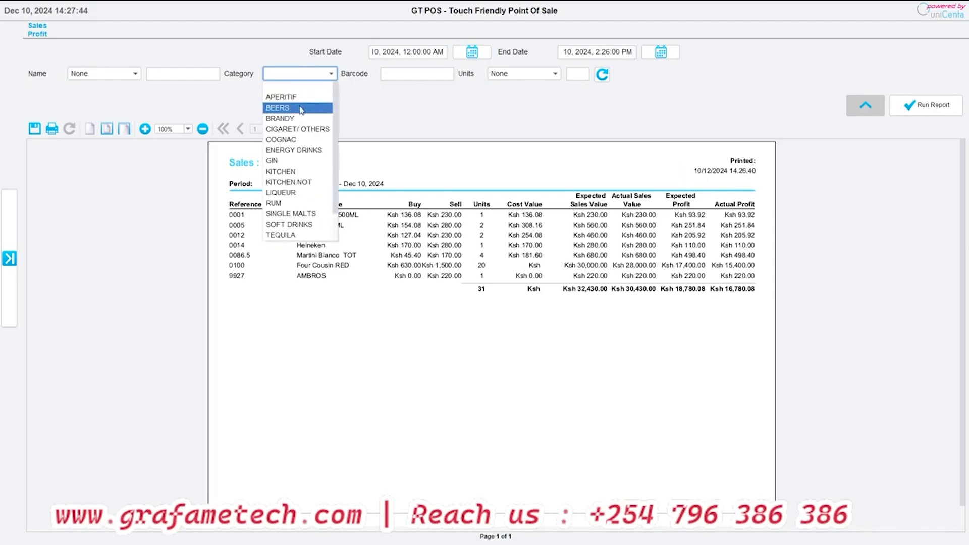
click(334, 70)
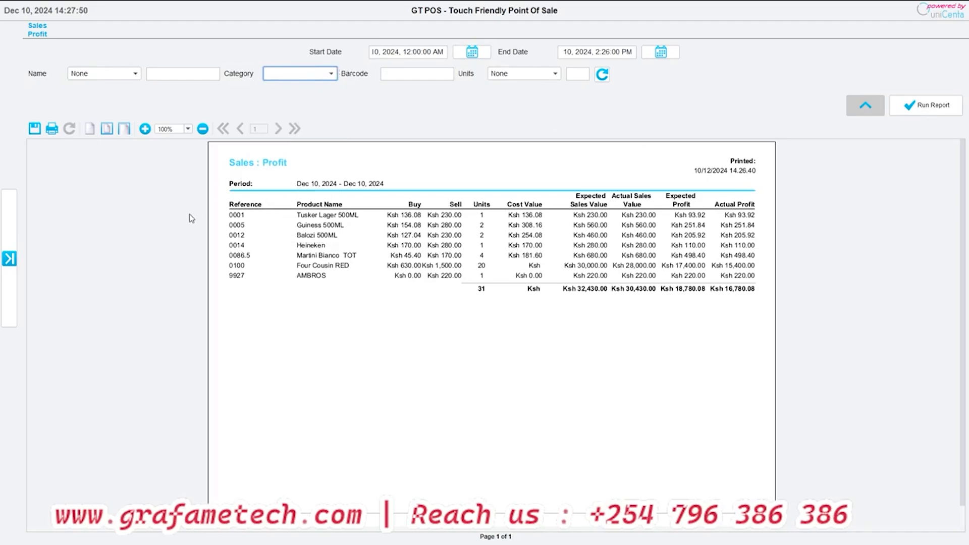
- Run the Product Sales chart from the Sales administration for Dec 10, 2024, and review the bars for each product
click(9, 258)
click(33, 221)
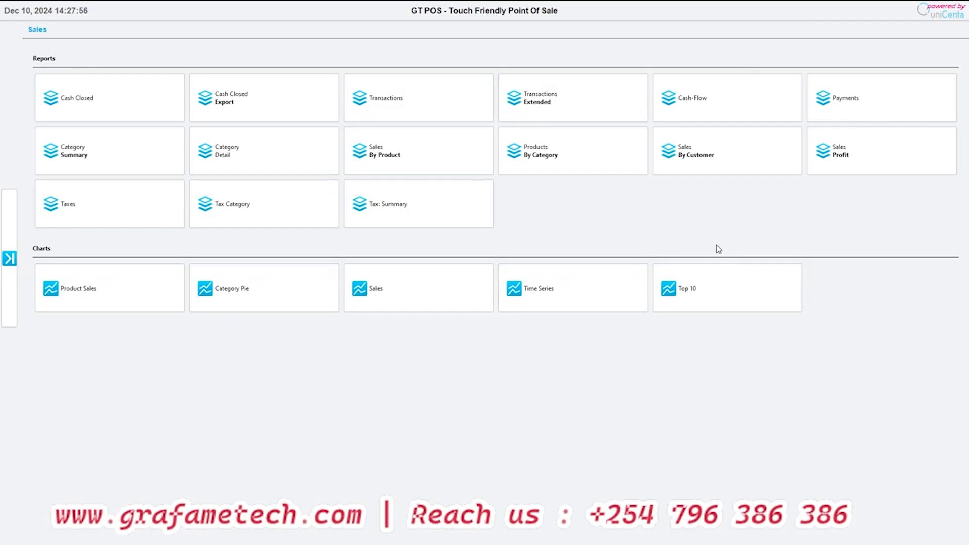
click(90, 290)
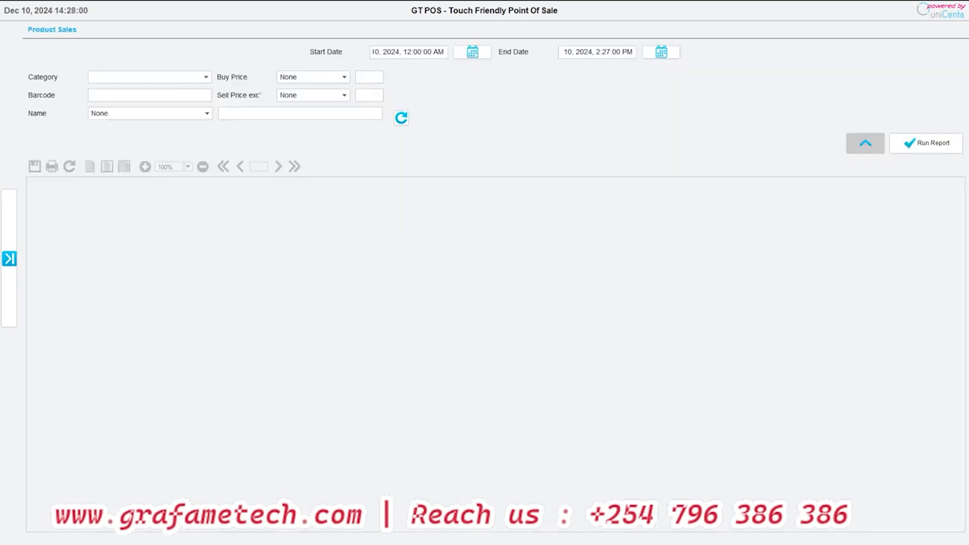
click(945, 146)
scroll(472, 295, down, 3)
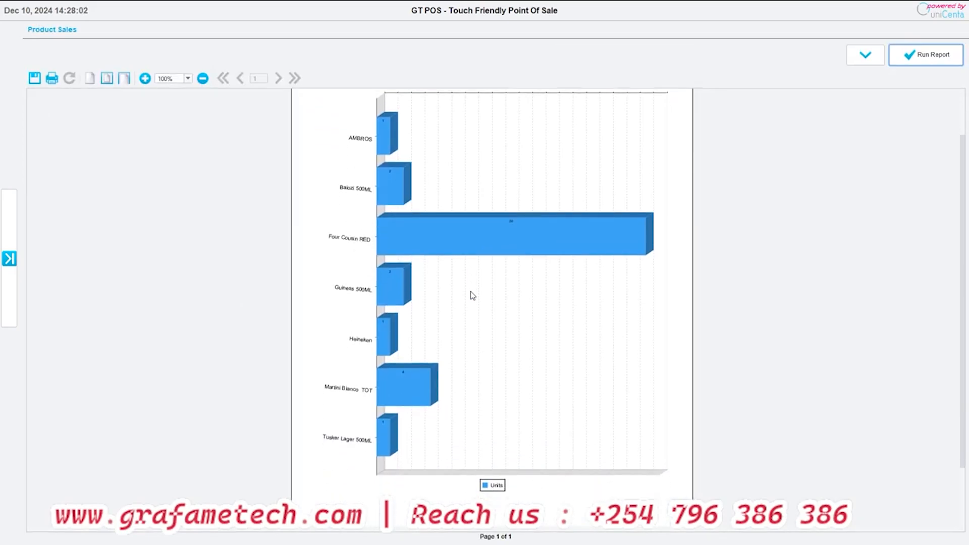
scroll(473, 296, up, 1)
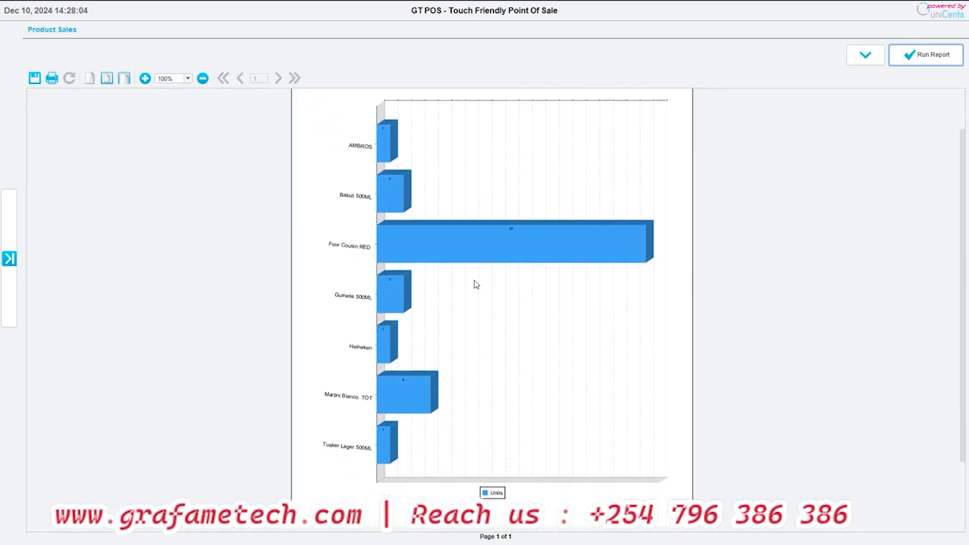
scroll(474, 286, up, 3)
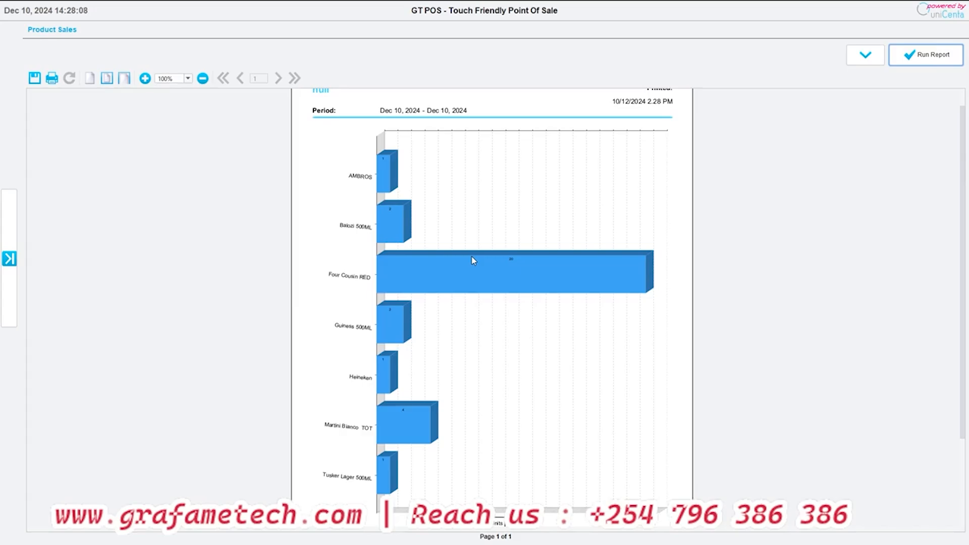
scroll(473, 260, up, 1)
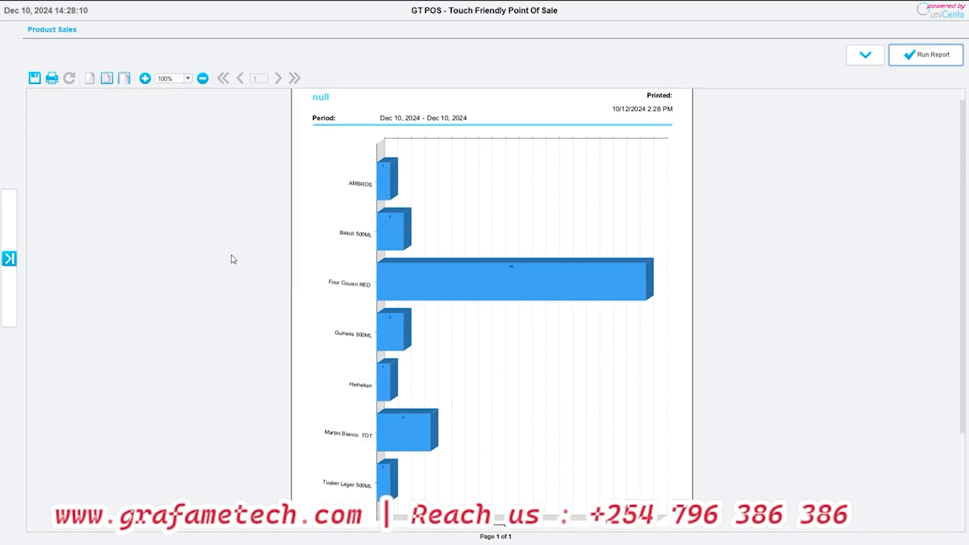
- Run the Category Pie chart from the Sales administration for Dec 10, 2024, and review its quantity and cost value pies
click(9, 258)
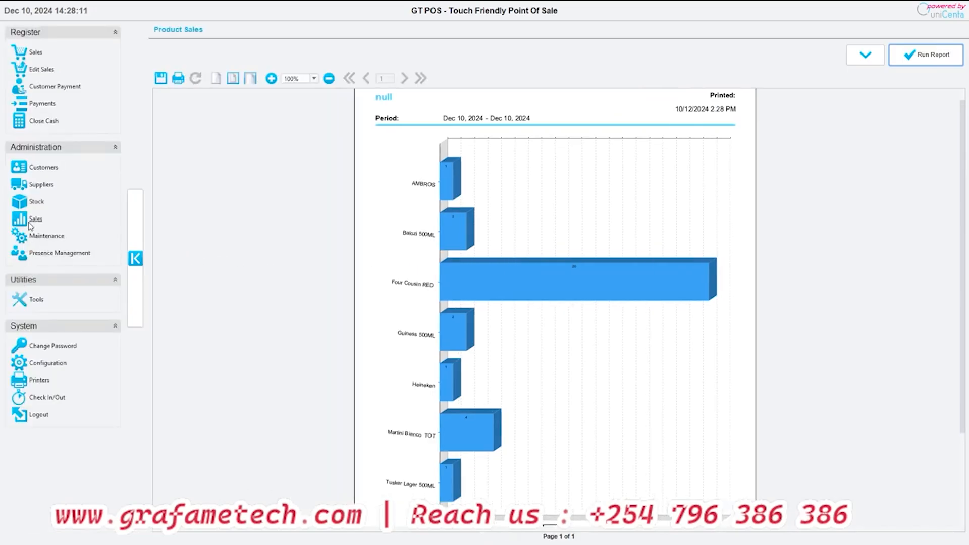
click(31, 221)
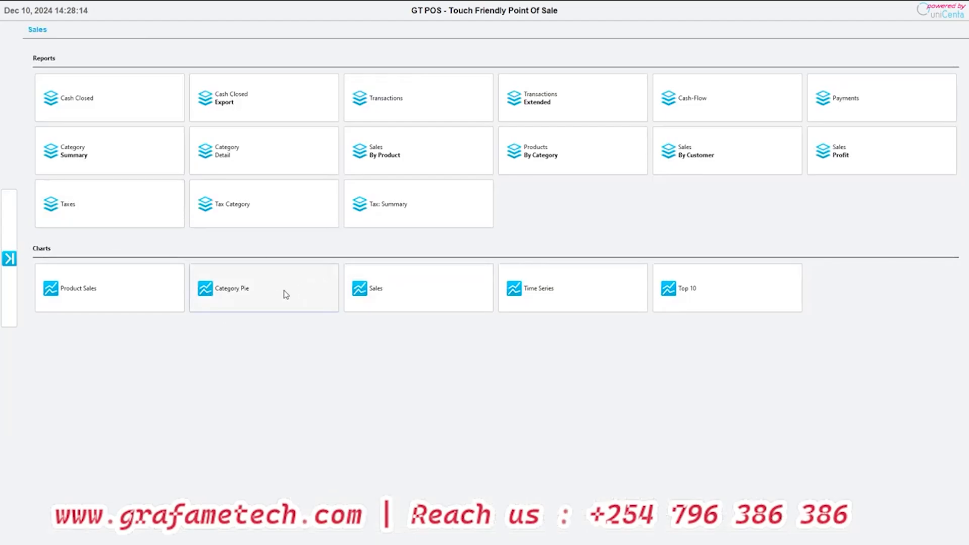
click(262, 299)
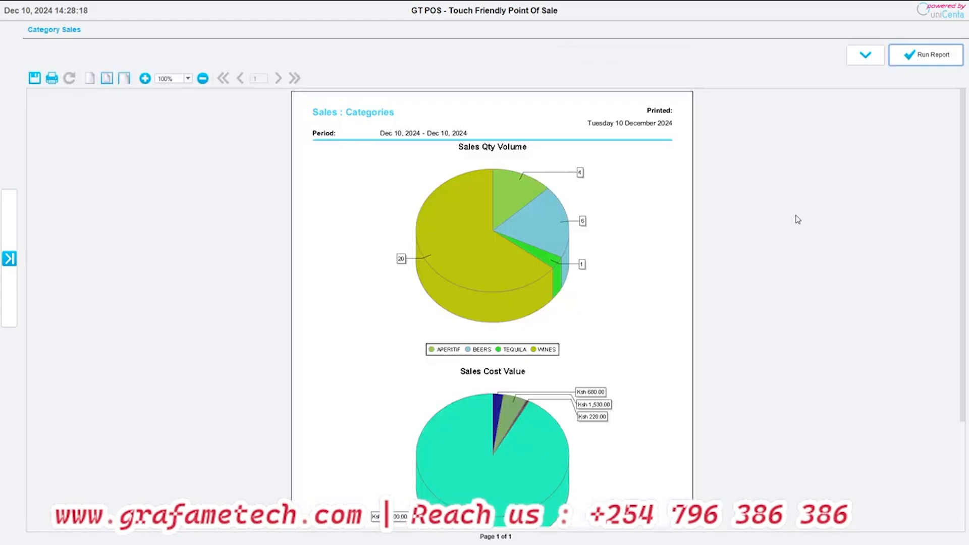
scroll(511, 278, down, 3)
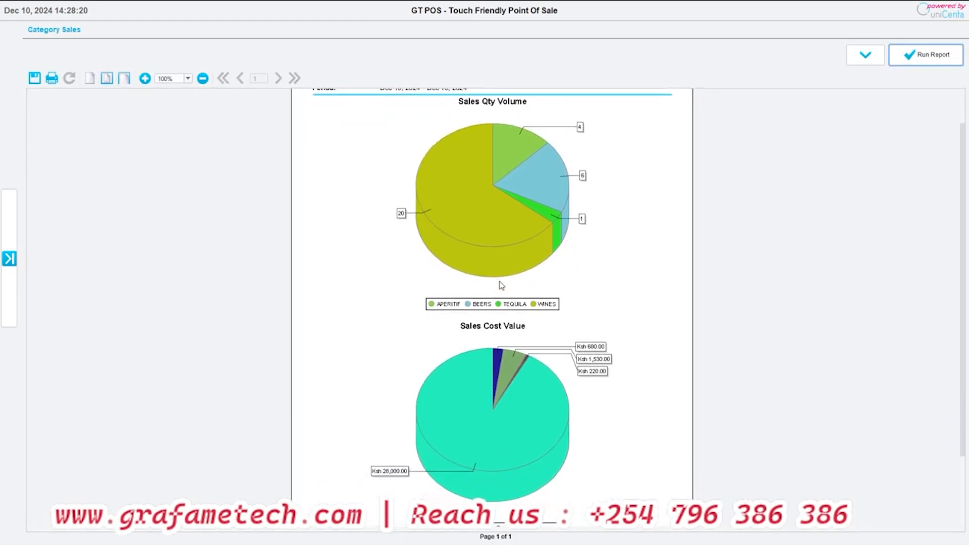
scroll(502, 285, down, 5)
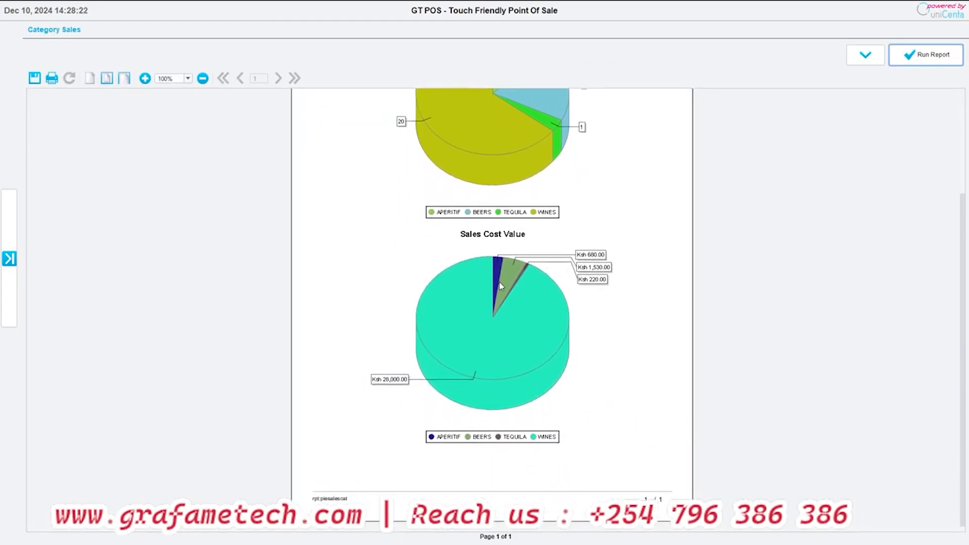
scroll(500, 285, up, 8)
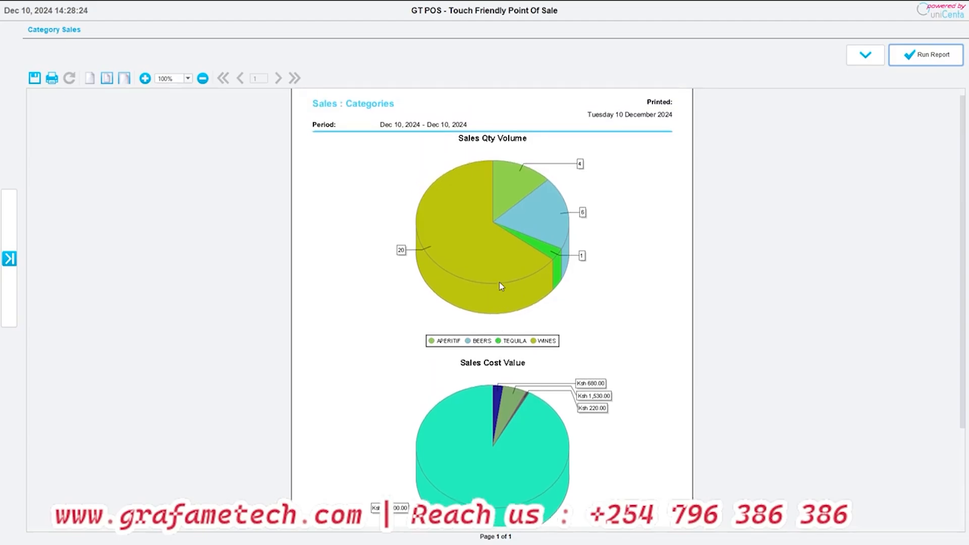
scroll(500, 286, up, 1)
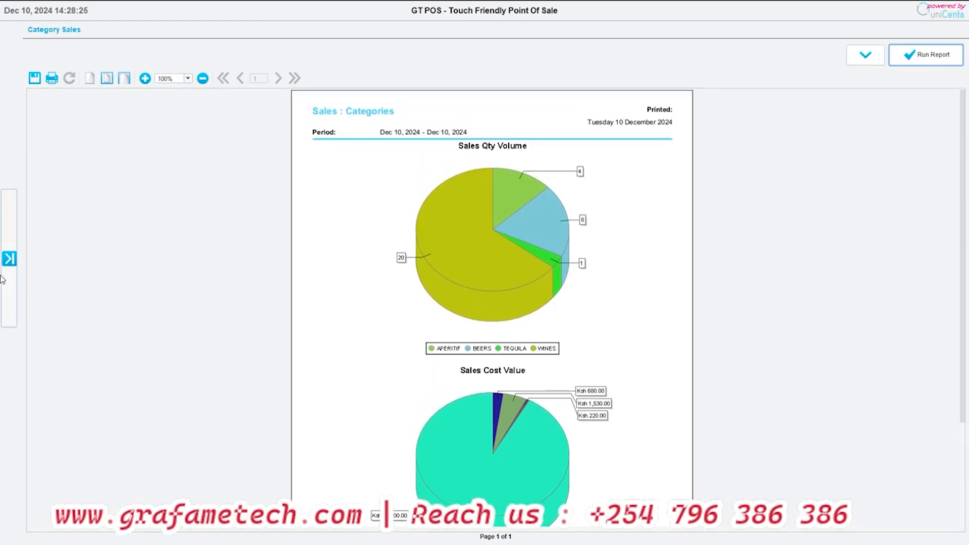
- Run the Payments report from the Sales administration for Dec 10, 2024
click(9, 259)
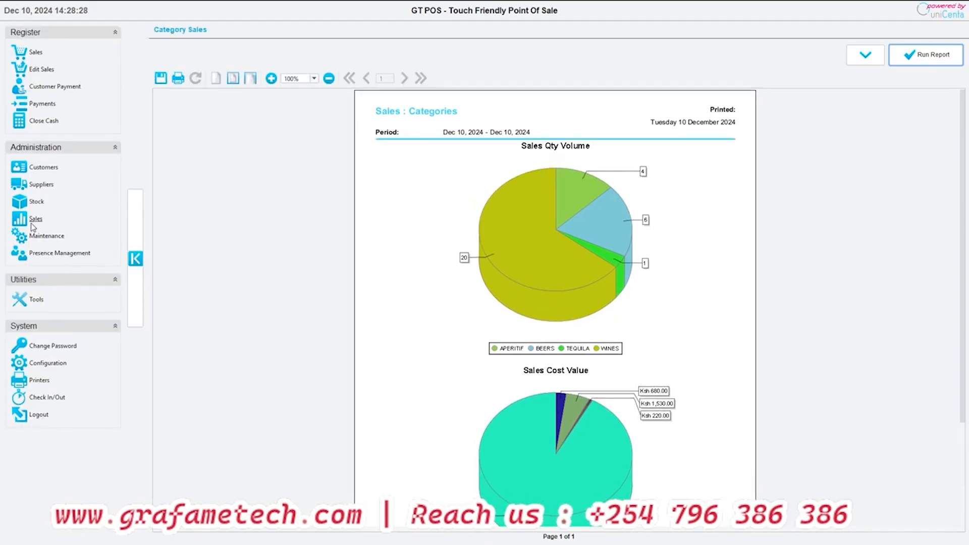
click(32, 224)
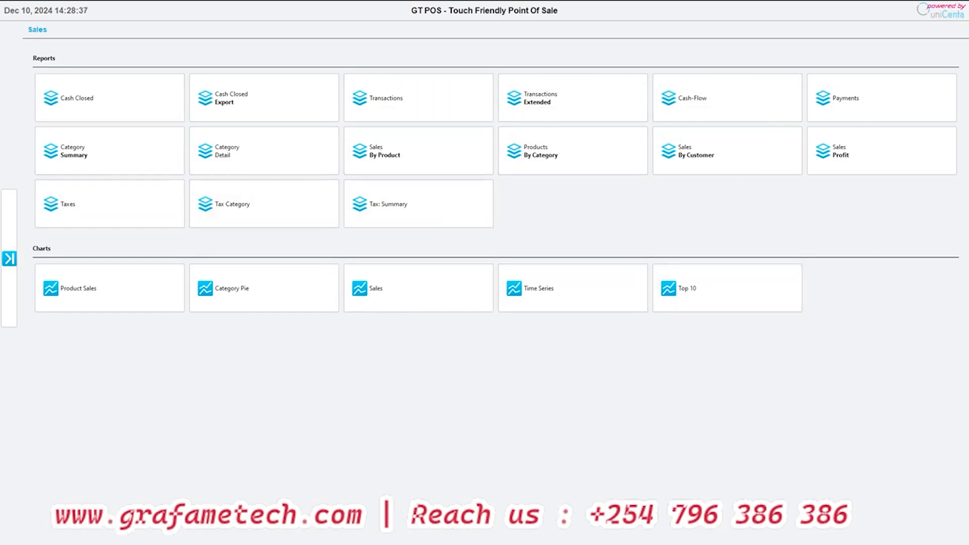
click(878, 100)
click(927, 80)
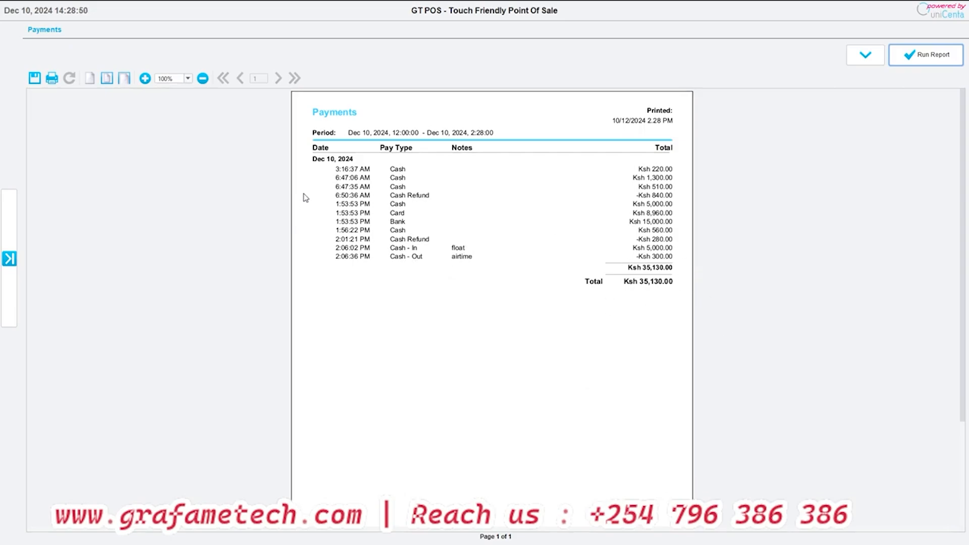
- Return to the Sales administration overview, and open the Users management in the Maintenance administration
click(9, 258)
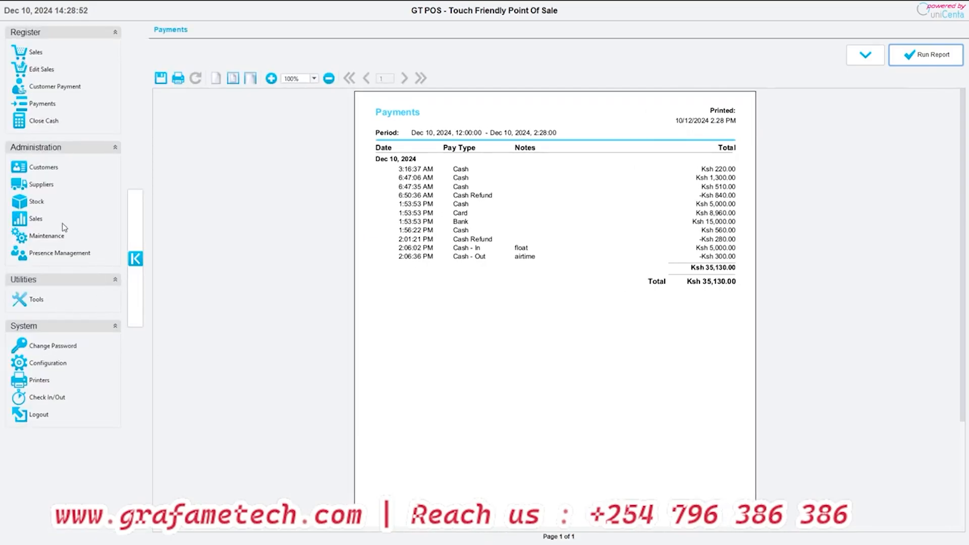
click(36, 219)
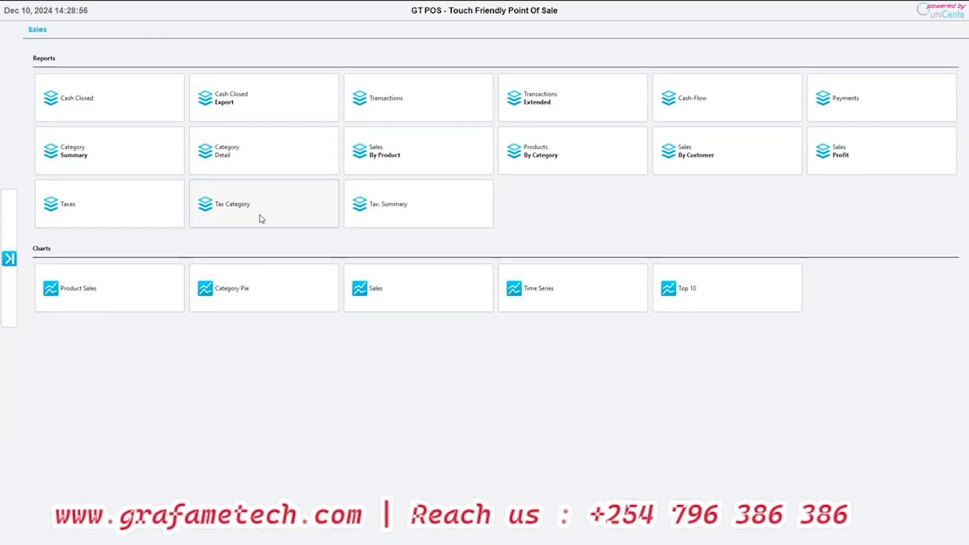
click(9, 259)
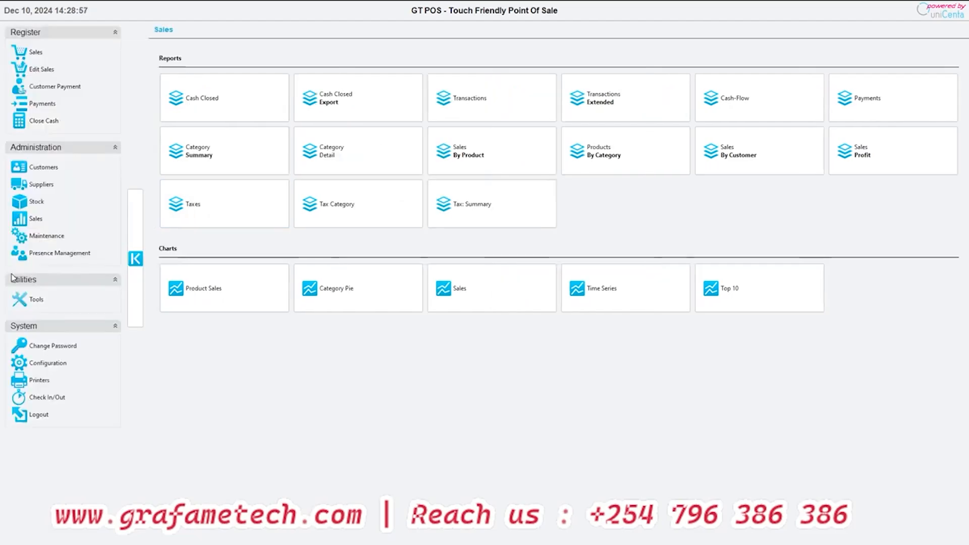
click(35, 236)
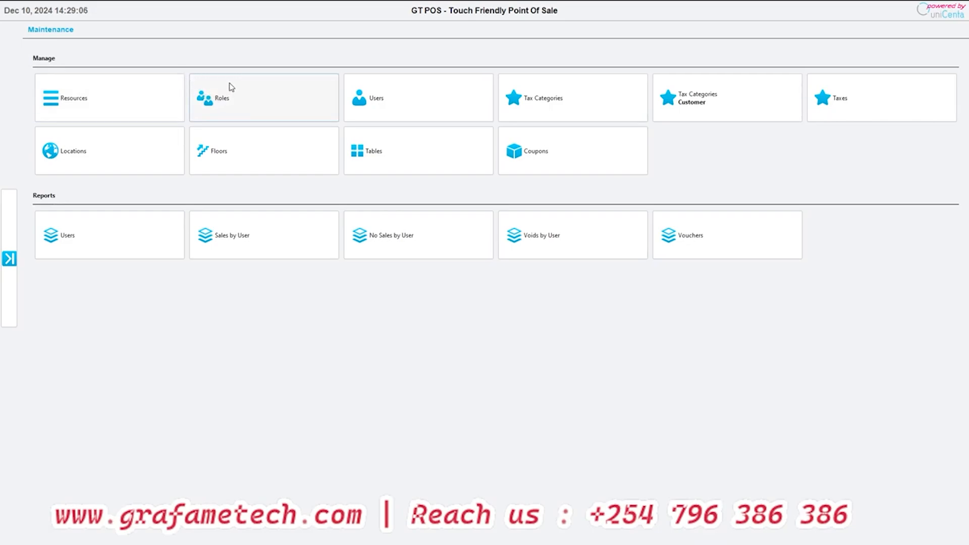
click(351, 100)
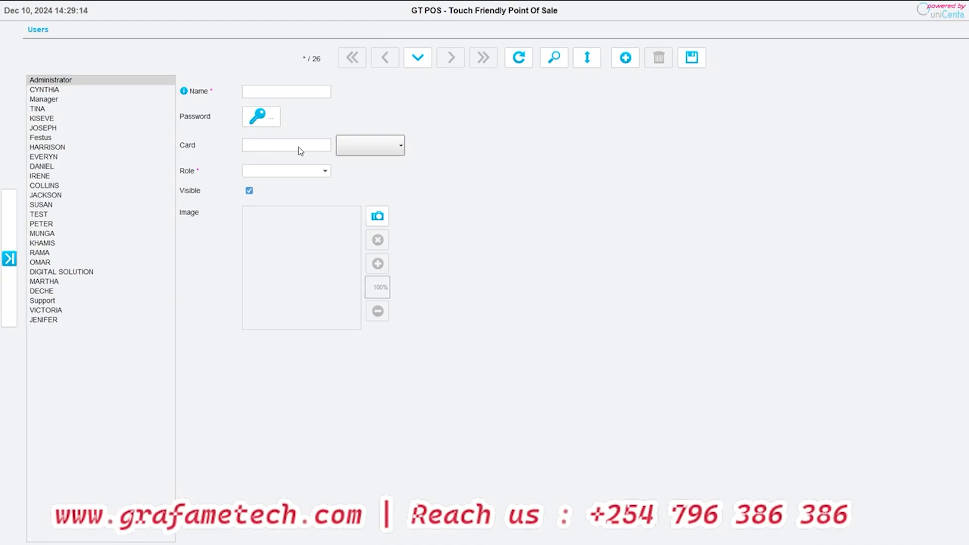
- View the role options and the new password entry of the blank user record without setting either
click(314, 173)
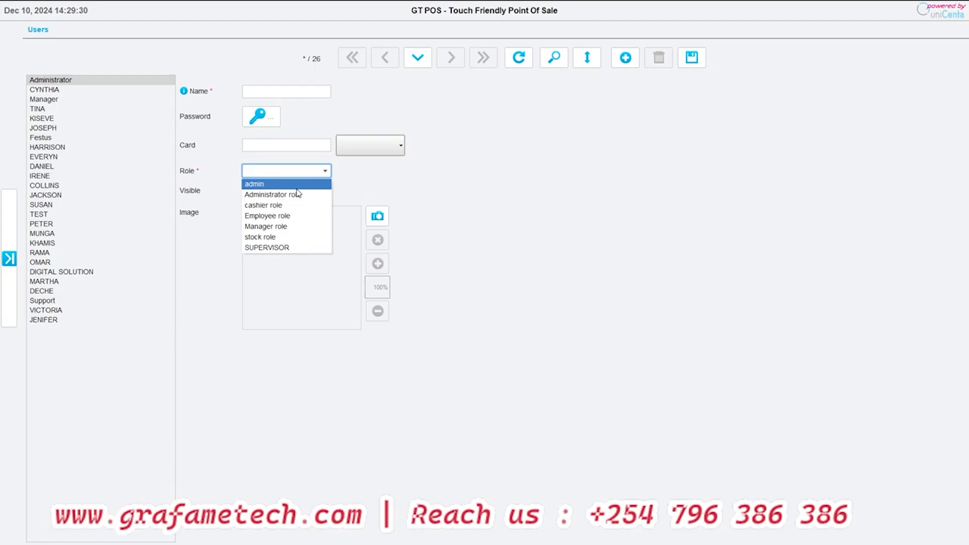
click(434, 159)
click(258, 116)
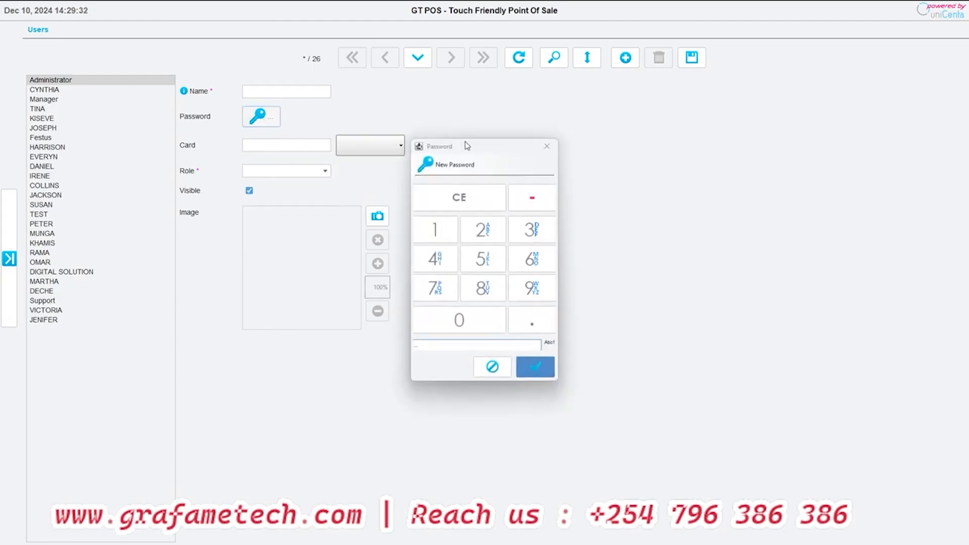
click(547, 146)
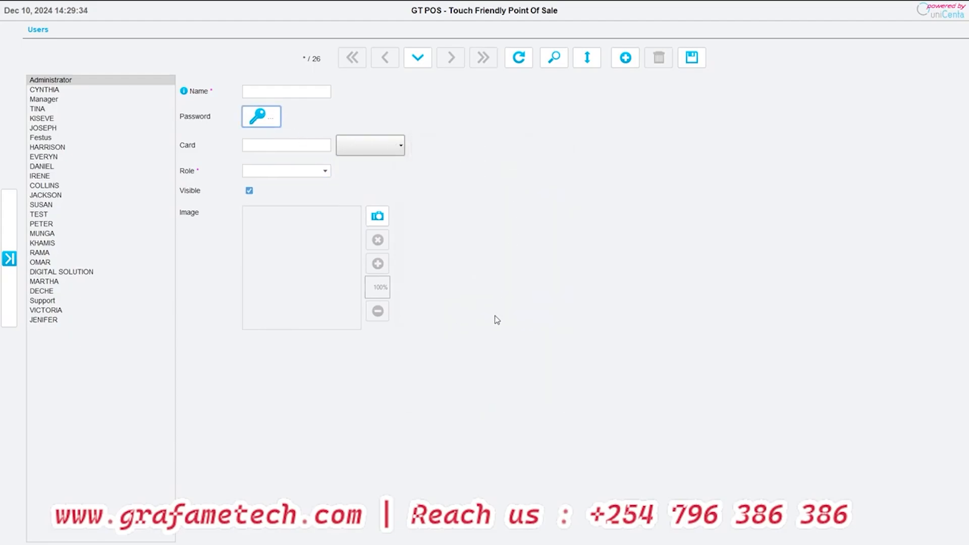
- Toggle the blank user record's Visible option, and return to Maintenance without saving the changes
click(249, 190)
click(249, 190)
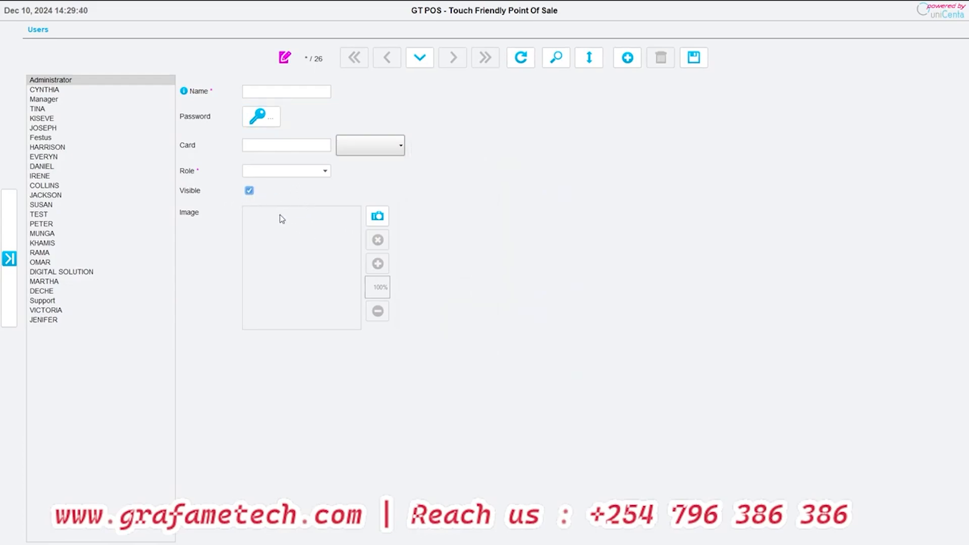
click(249, 191)
click(9, 258)
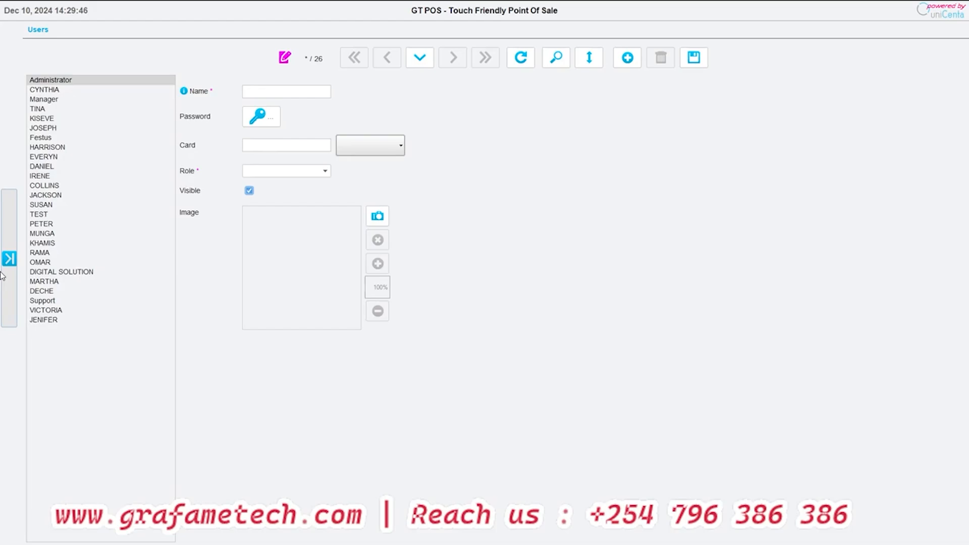
click(46, 235)
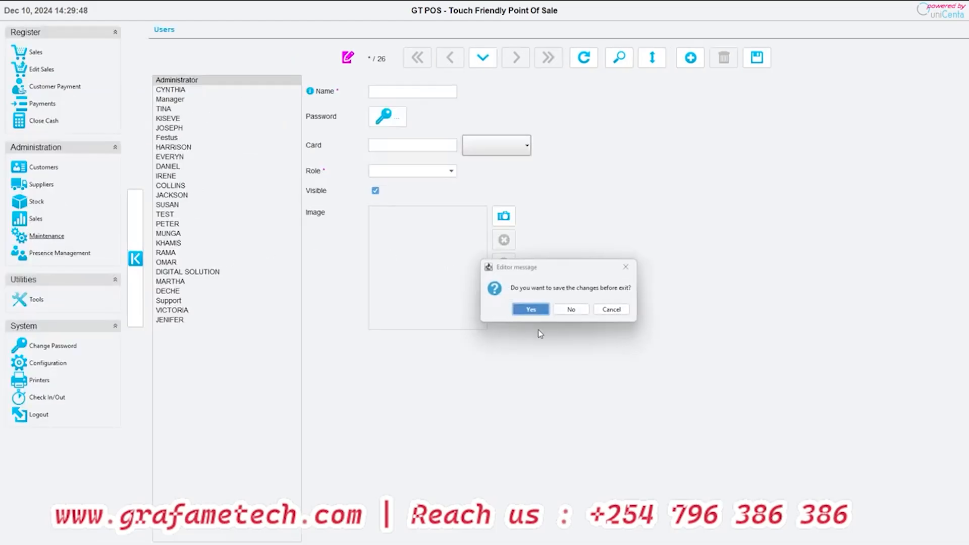
click(568, 309)
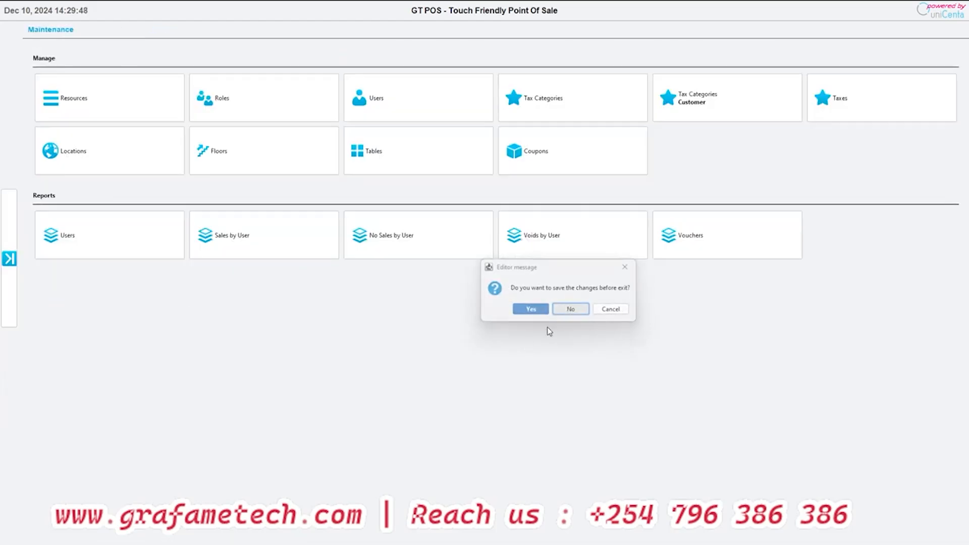
- Rename the Tax Standard tax category as VAT and save it
click(569, 111)
click(62, 99)
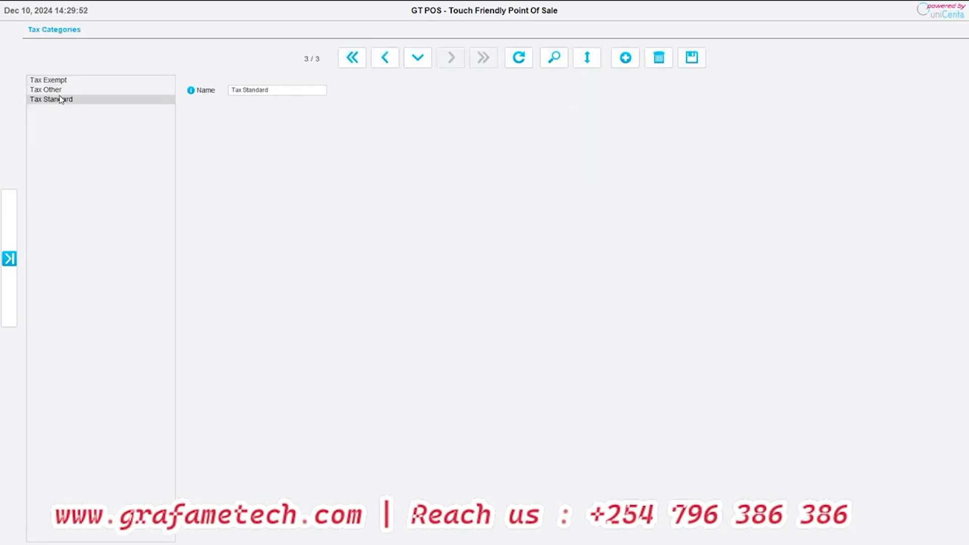
click(271, 92)
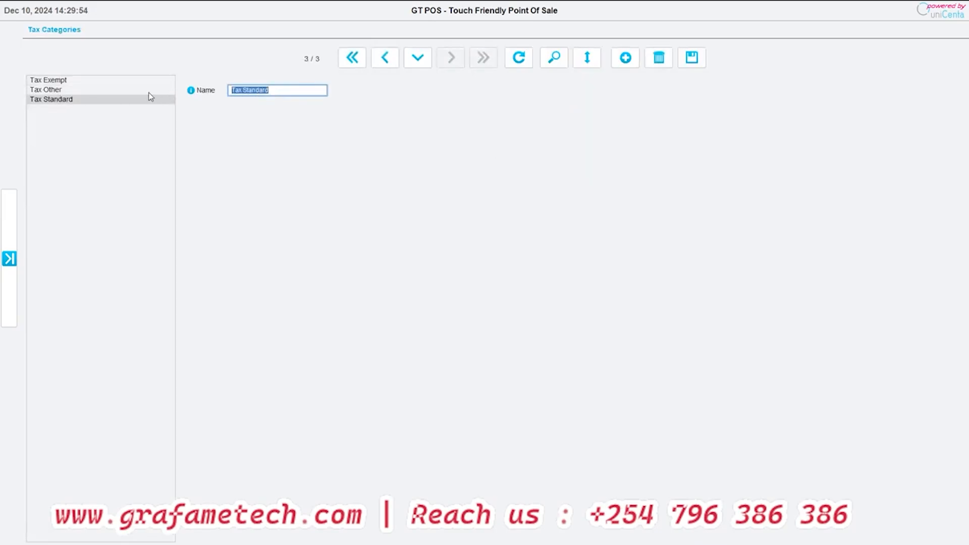
text(vat)
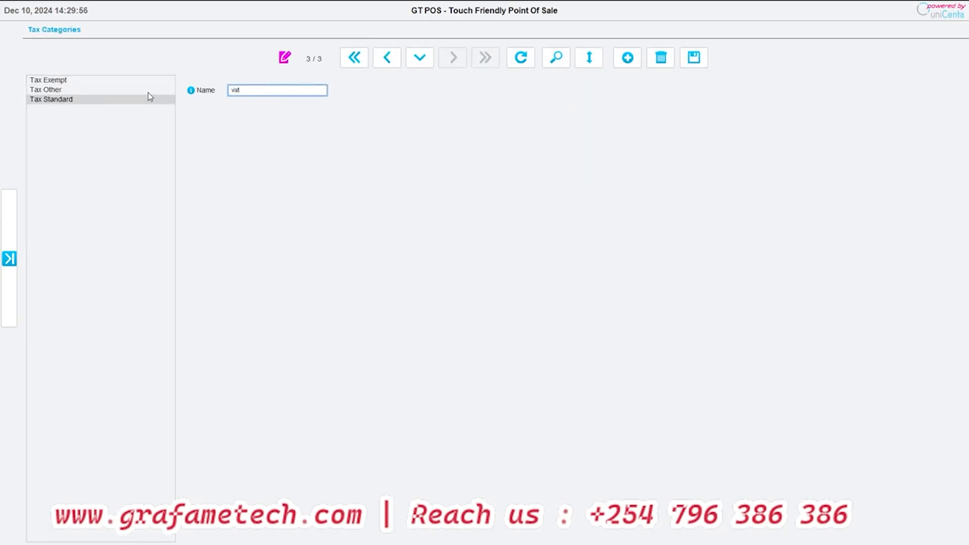
key(ctrl+a)
text(VAT)
click(694, 57)
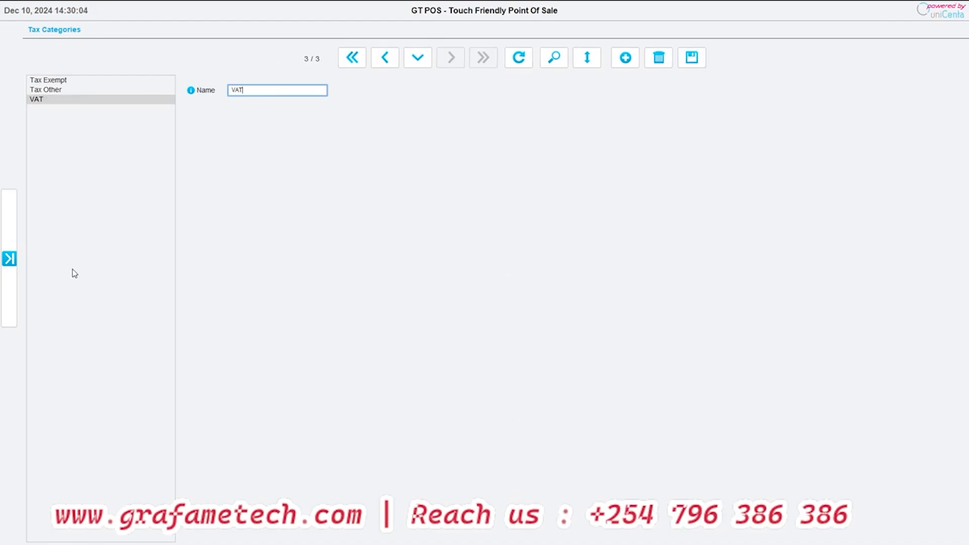
- In the Taxes maintenance, rename the Tax Standard tax as VAT, set its rate to 16% and save it
click(9, 255)
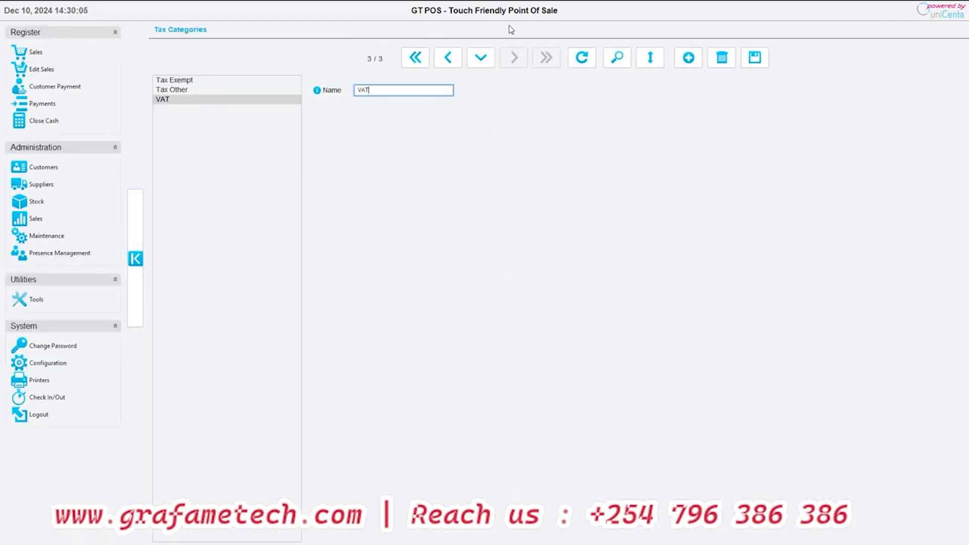
click(42, 237)
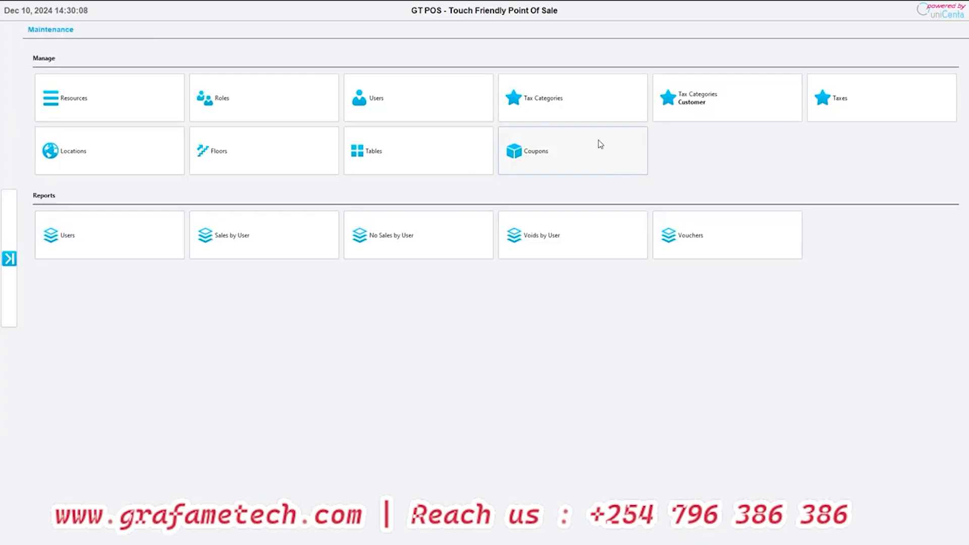
click(881, 78)
click(76, 89)
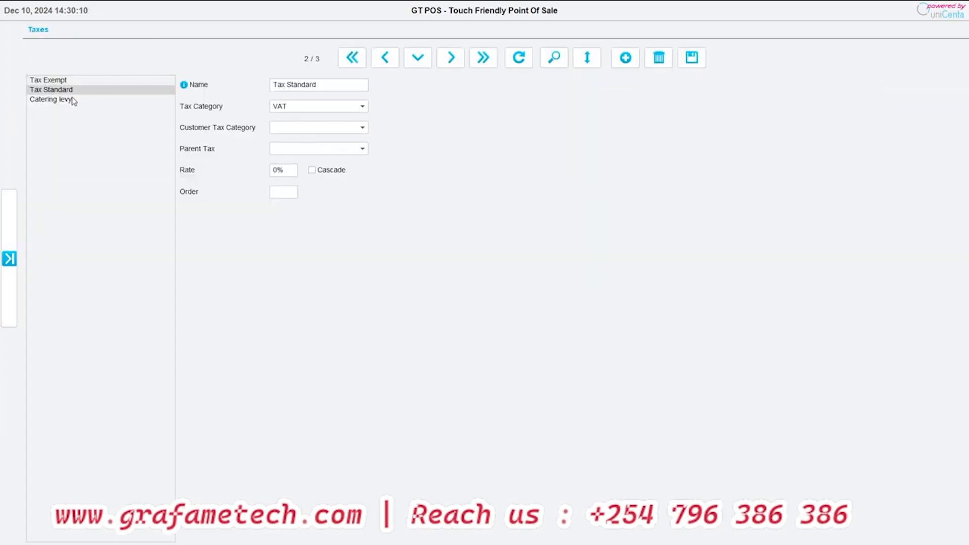
drag(318, 89, 260, 87)
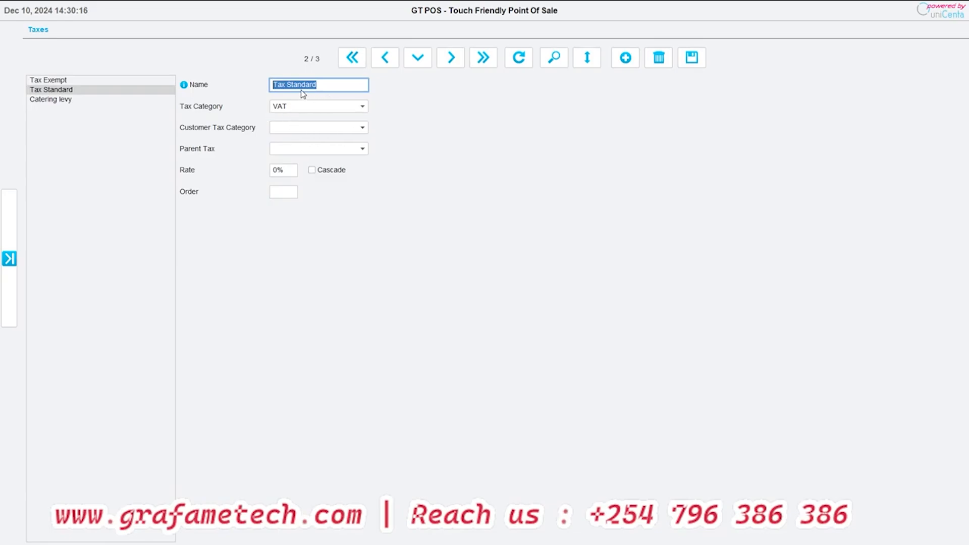
text(VAT)
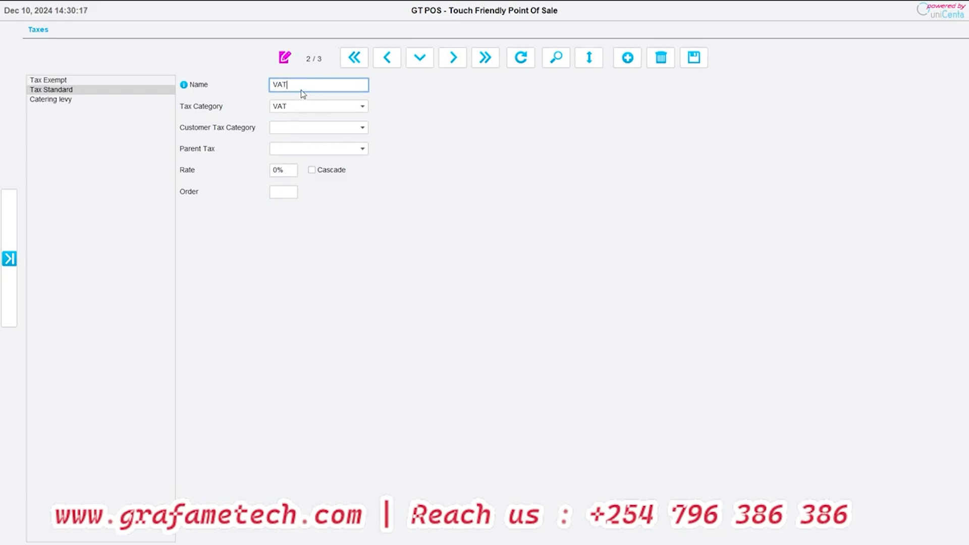
click(274, 171)
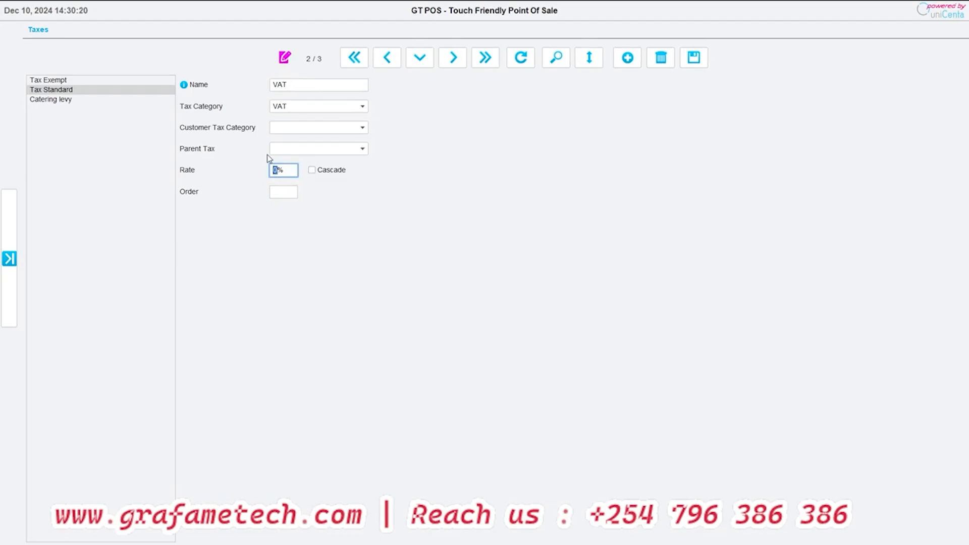
text(196)
click(694, 57)
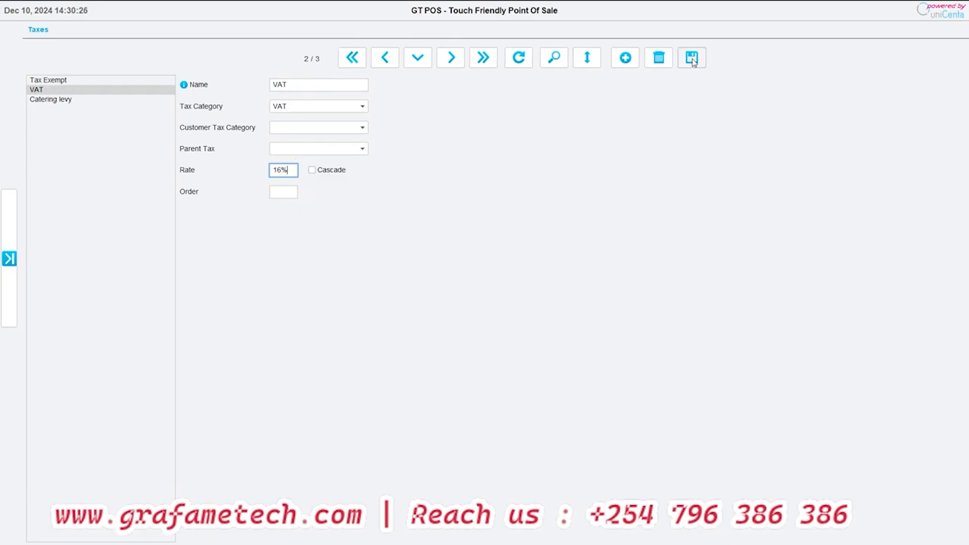
- View the Catering levy tax and its rate entry, and return to Maintenance without changing the record
click(83, 101)
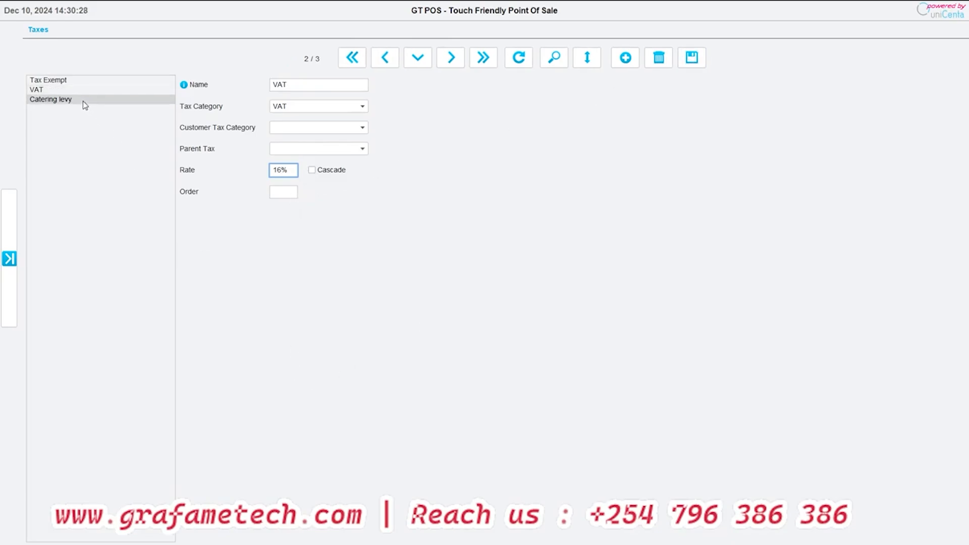
click(280, 171)
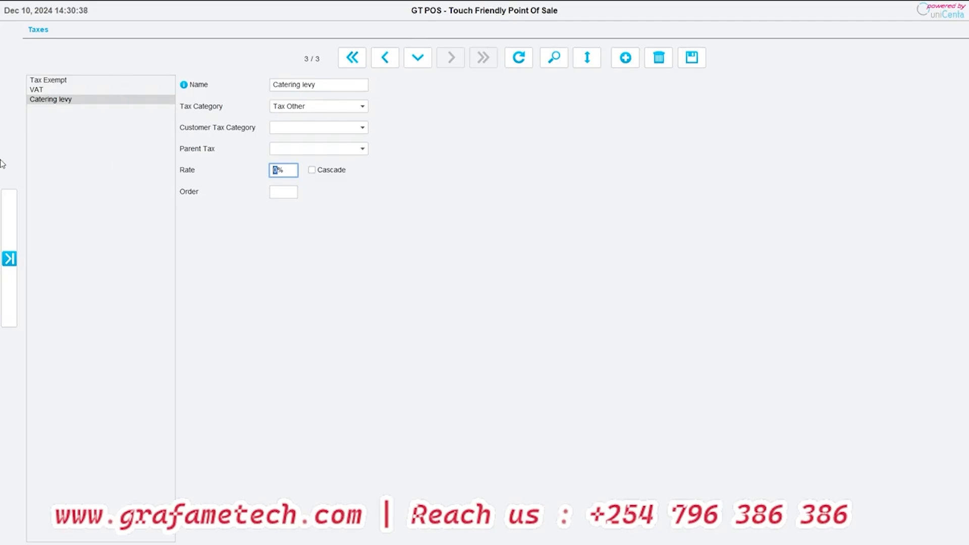
click(9, 261)
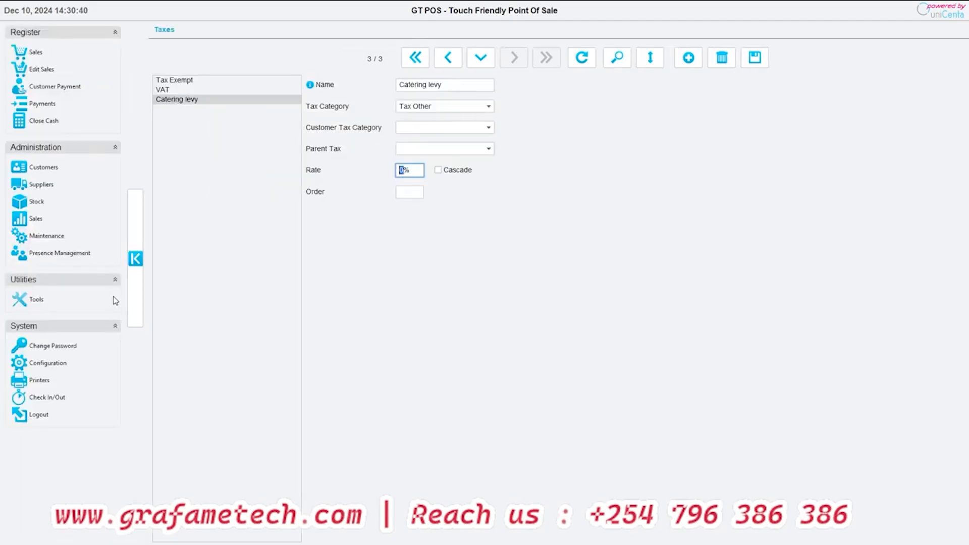
click(46, 237)
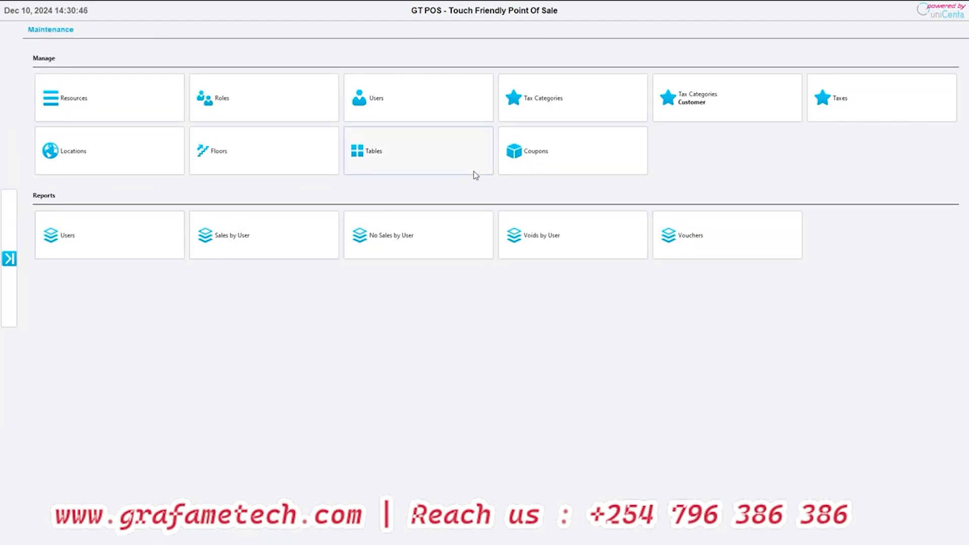
- View the Upstairs and Main Bar entries in the Floors maintenance, and return to Maintenance
click(221, 159)
click(71, 92)
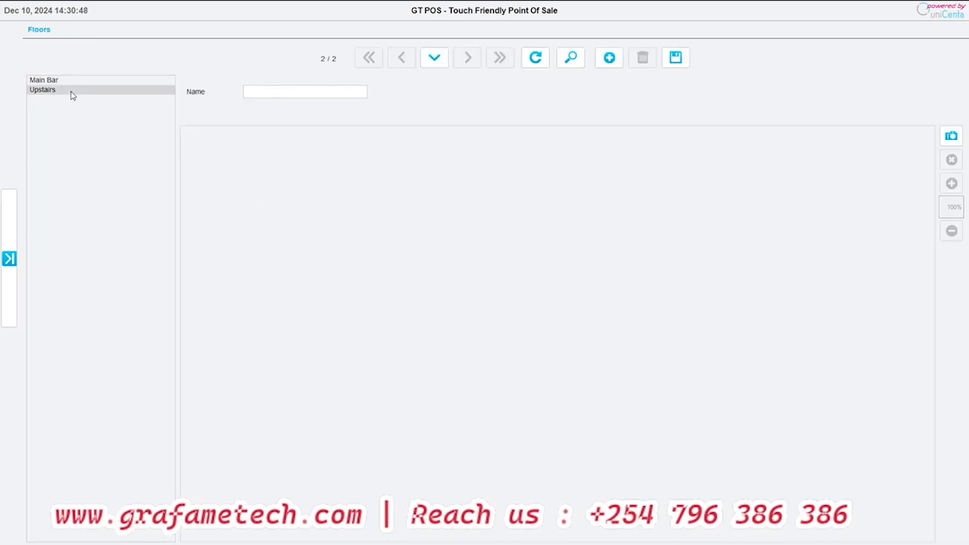
click(73, 83)
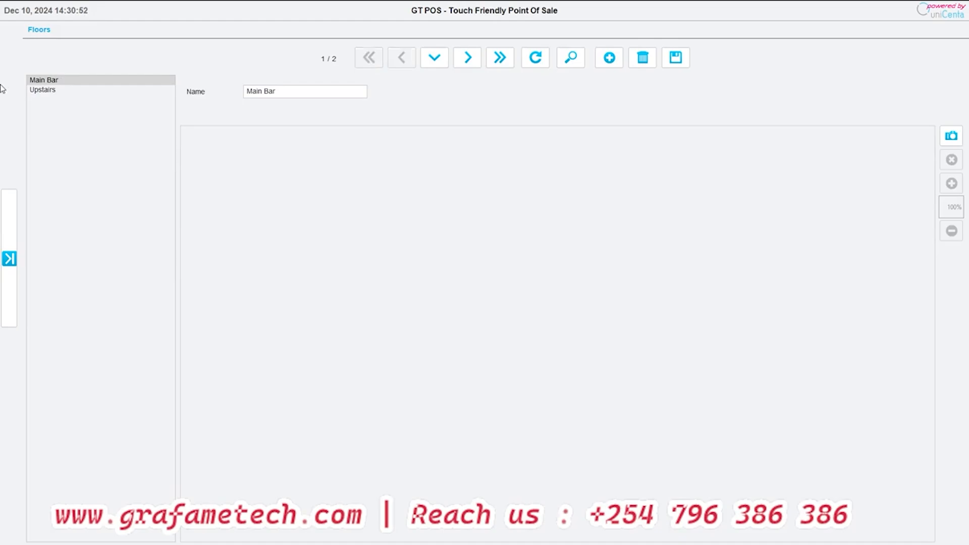
click(7, 259)
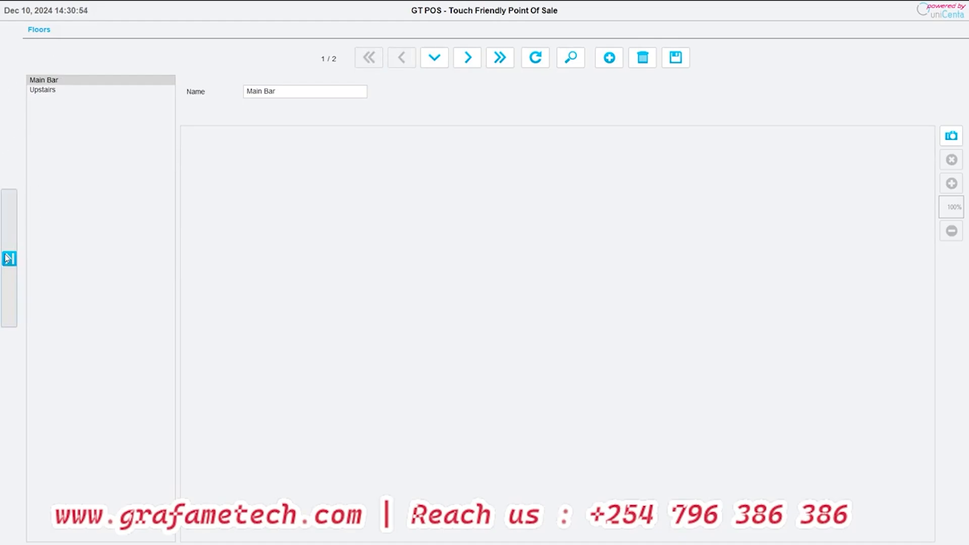
click(45, 236)
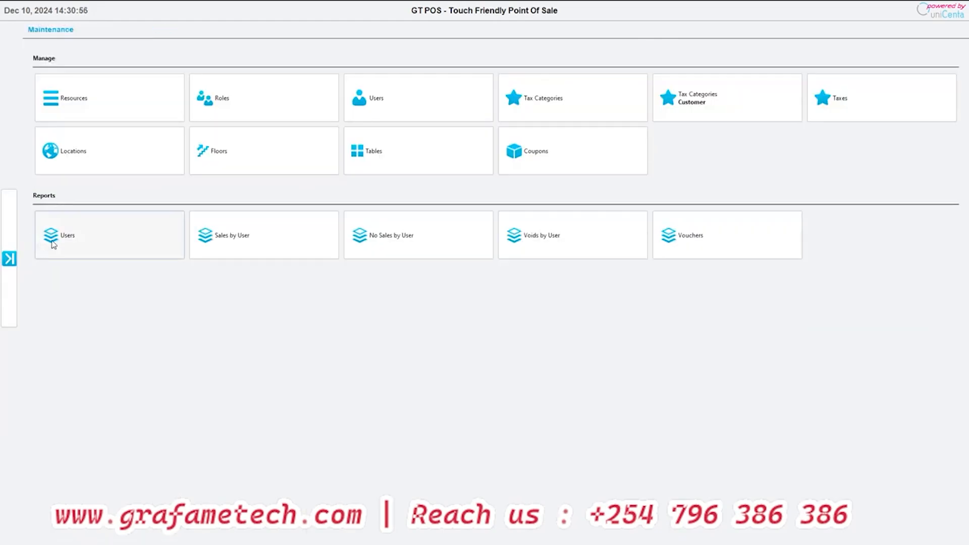
- Open the Tables maintenance and view the floor options of the blank table record without choosing one
click(382, 146)
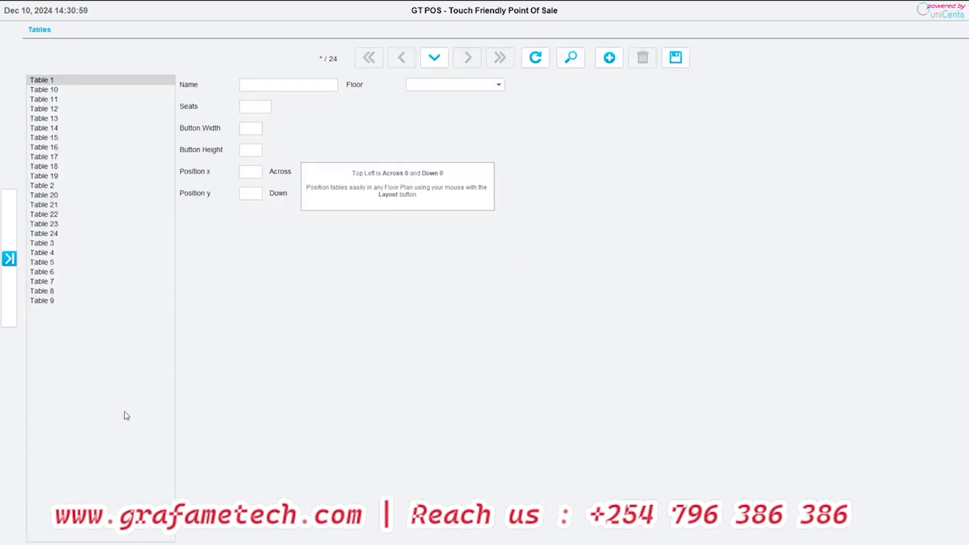
click(272, 85)
click(414, 85)
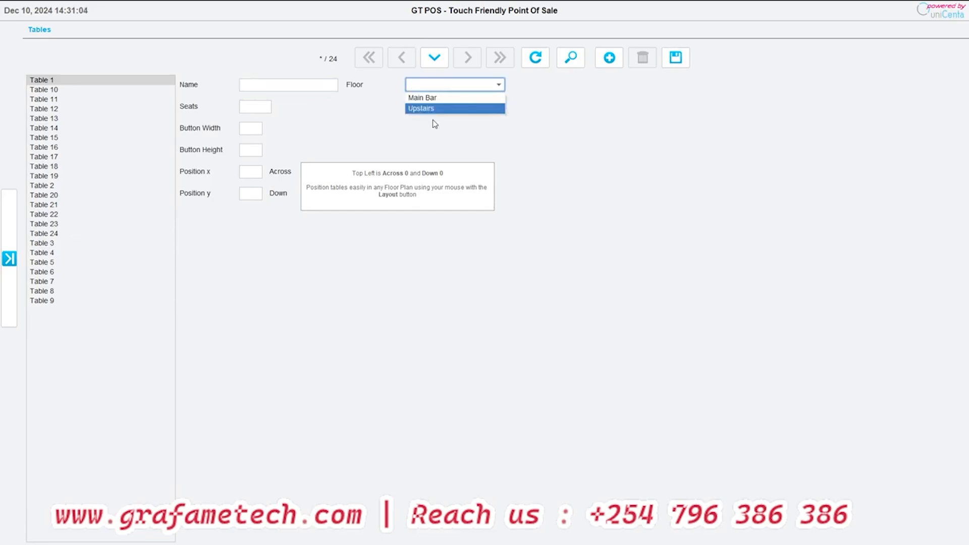
click(526, 127)
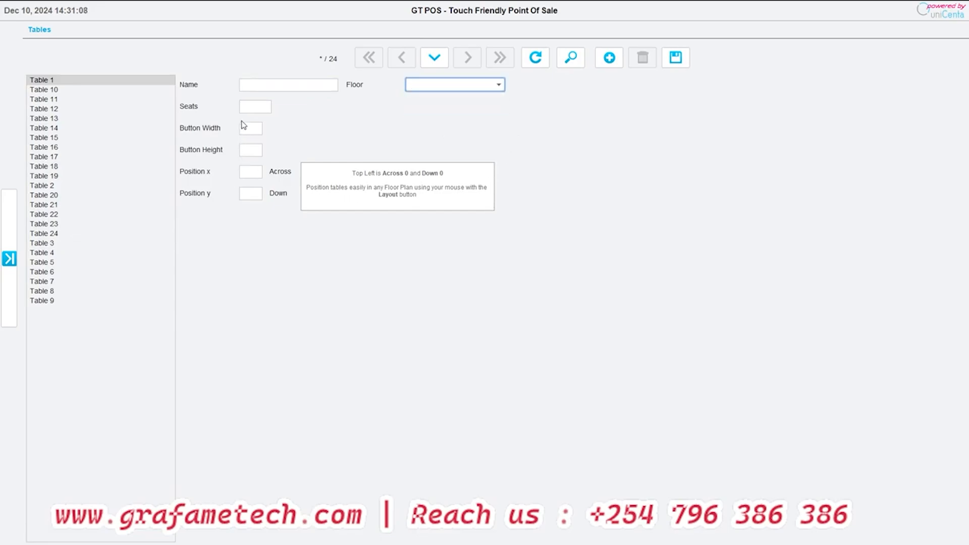
- View Table 12's record and its Seats entry, and return to Maintenance without changing it
click(58, 111)
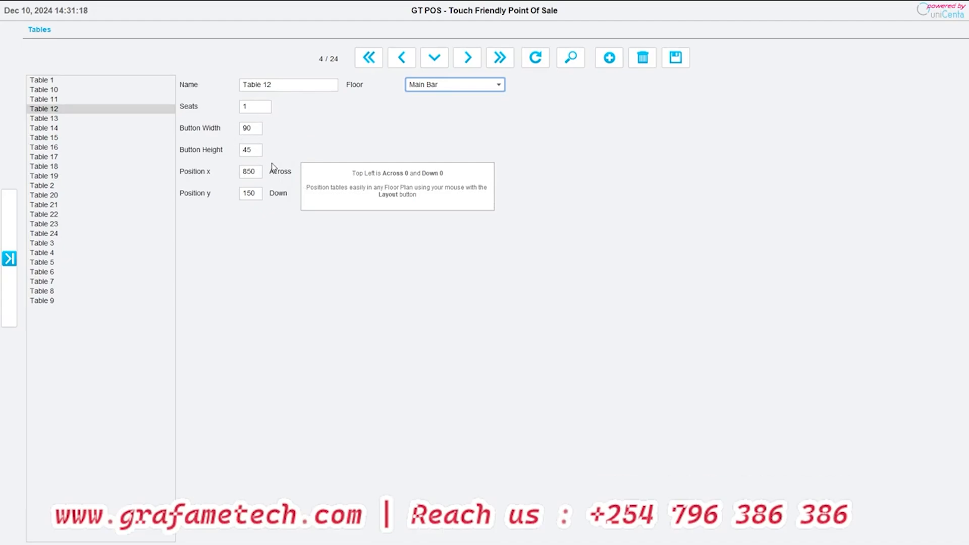
click(247, 108)
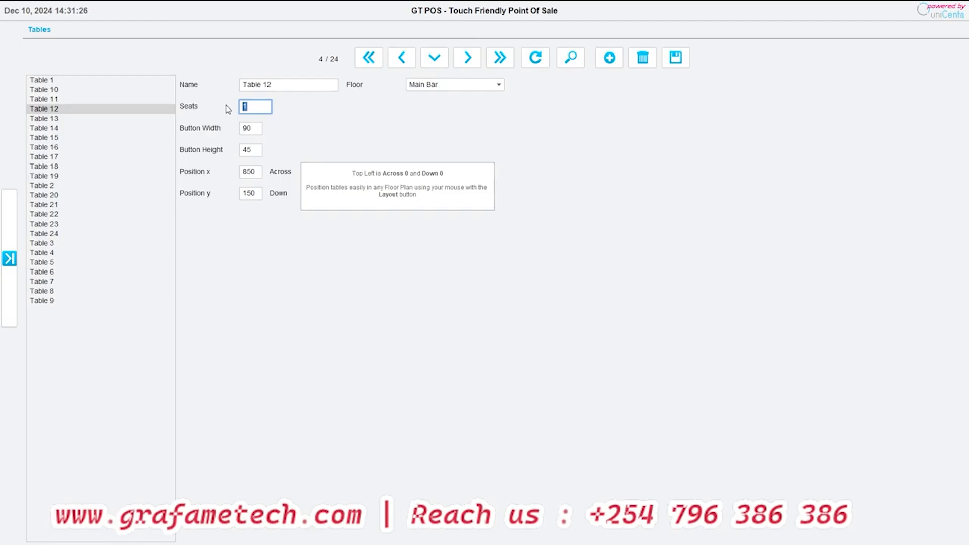
click(5, 246)
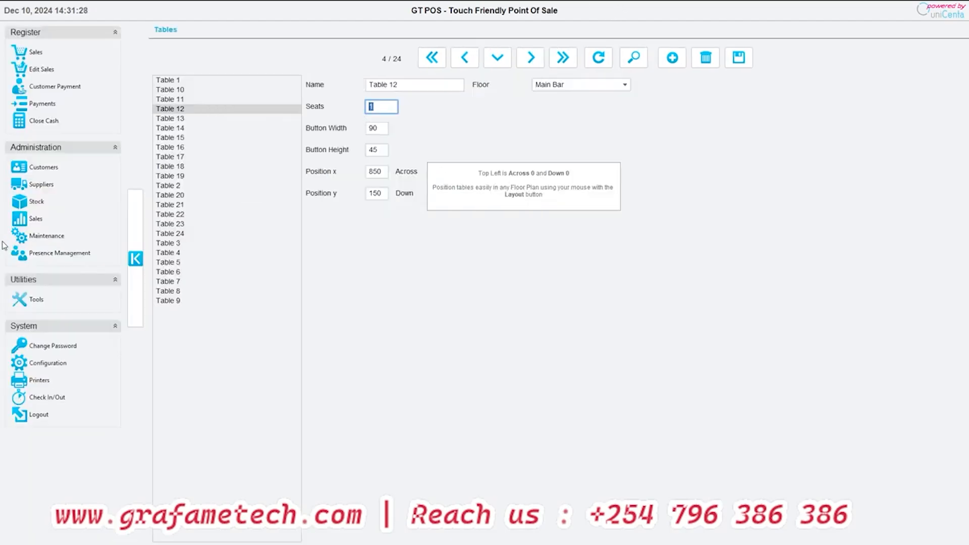
click(47, 236)
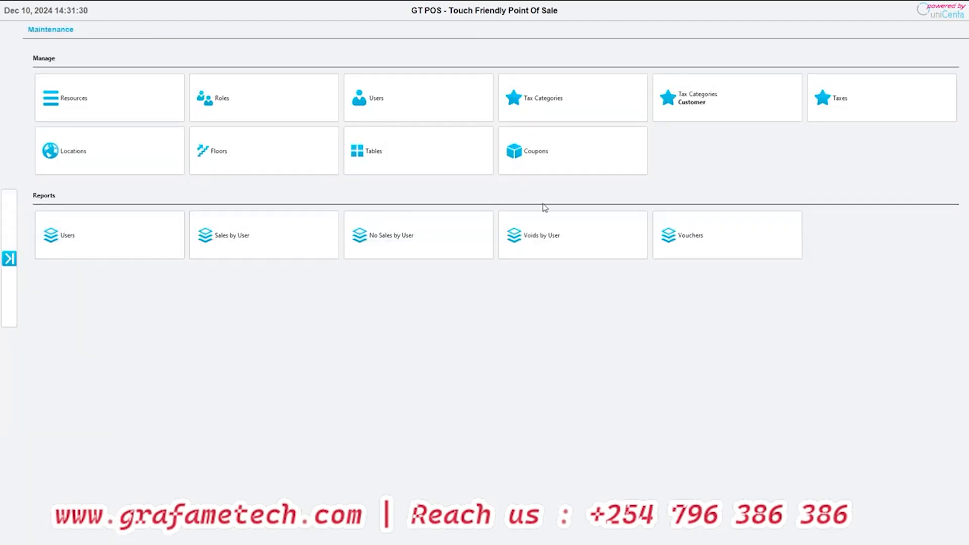
- View the Number and Amount entries of a blank coupon in the Coupons maintenance, and return to Maintenance without saving
click(545, 160)
click(308, 106)
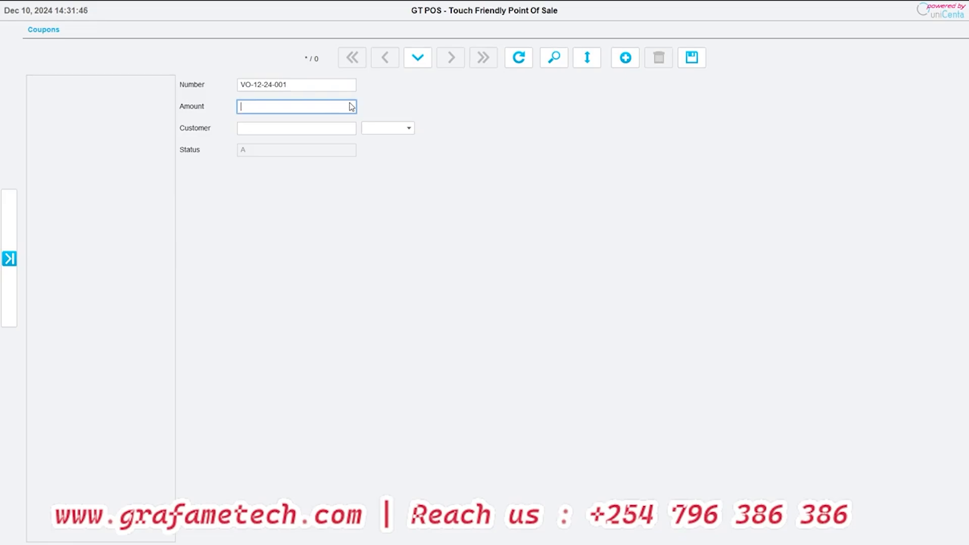
click(9, 258)
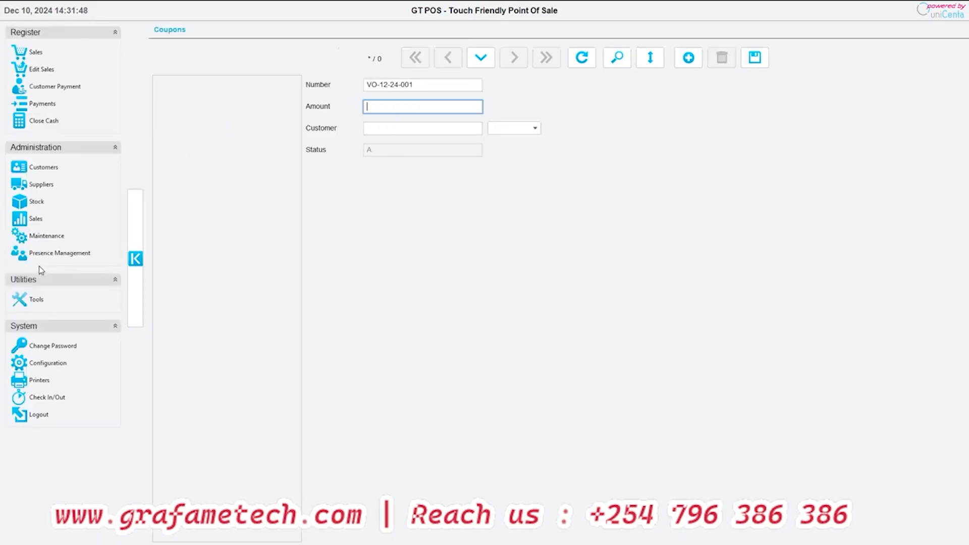
click(41, 238)
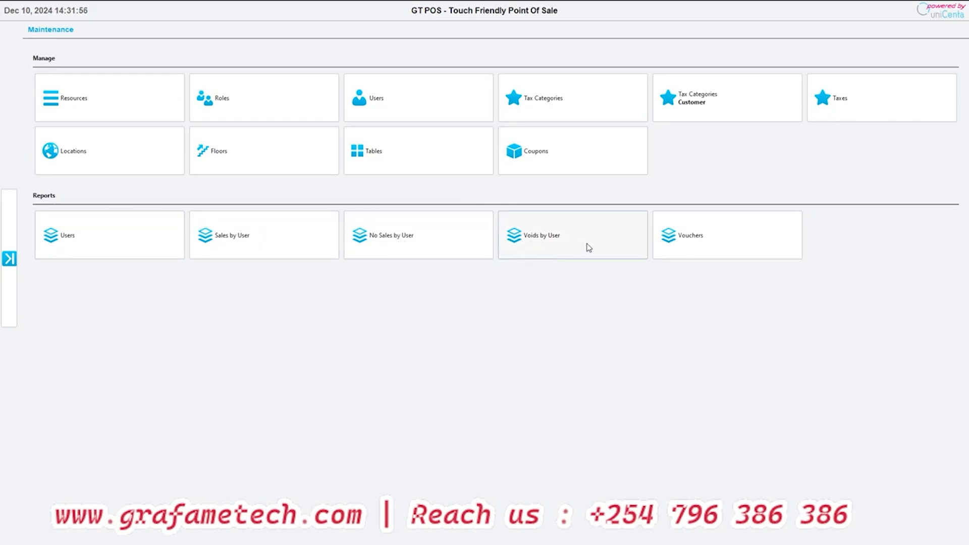
- Run the Voids by User report for December 10, 2024, and open the Presence Management overview
click(606, 244)
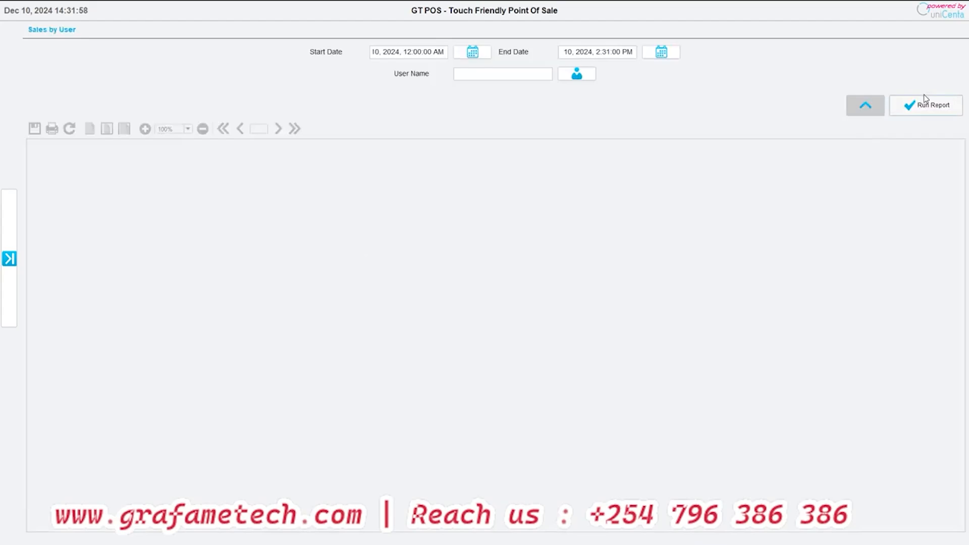
click(920, 111)
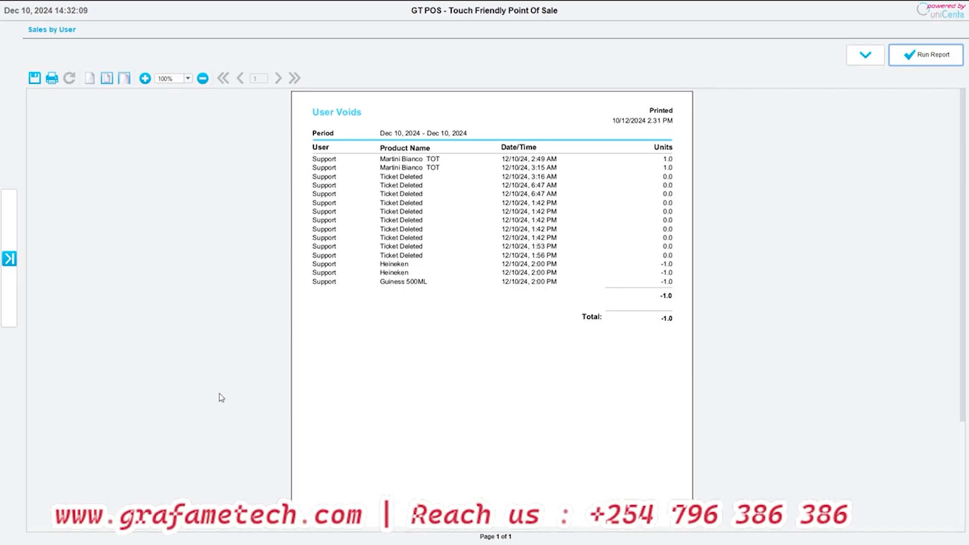
click(9, 258)
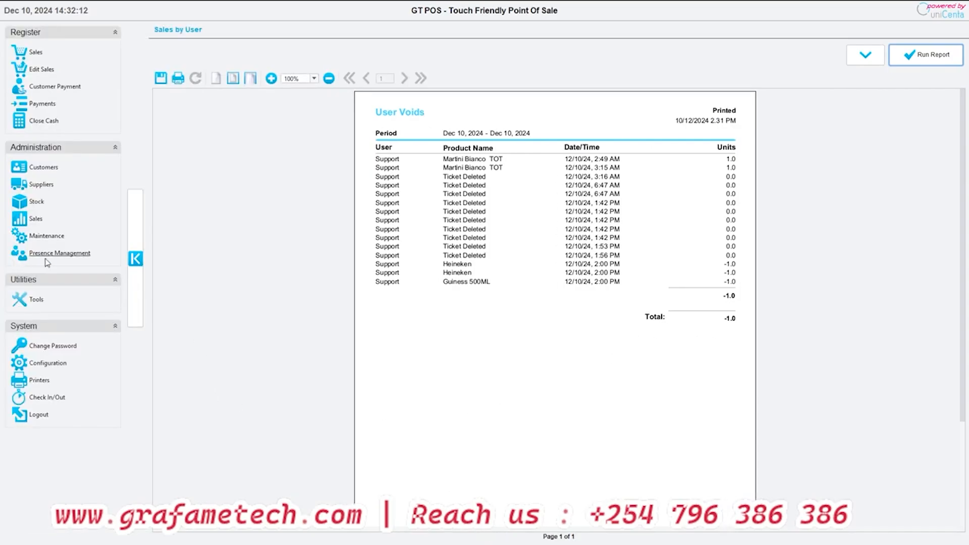
click(34, 237)
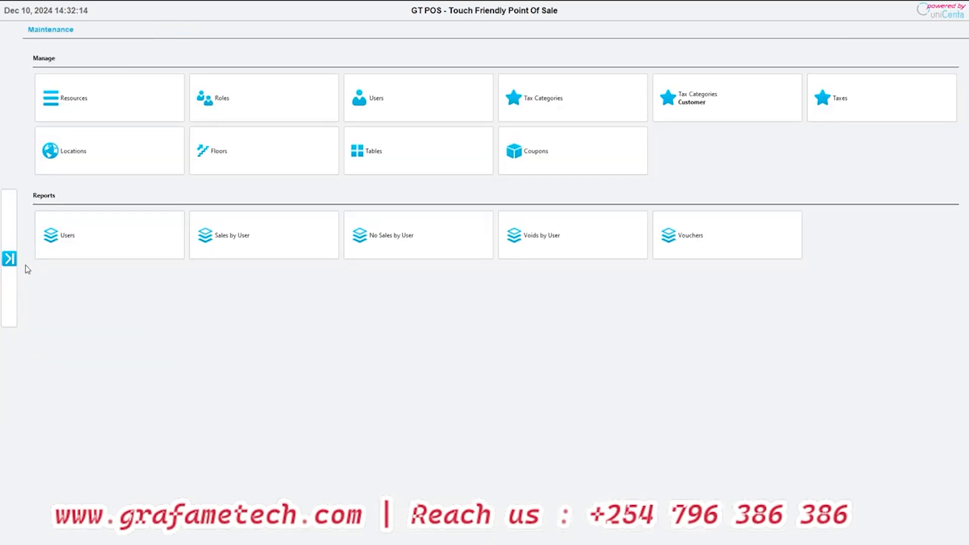
click(7, 261)
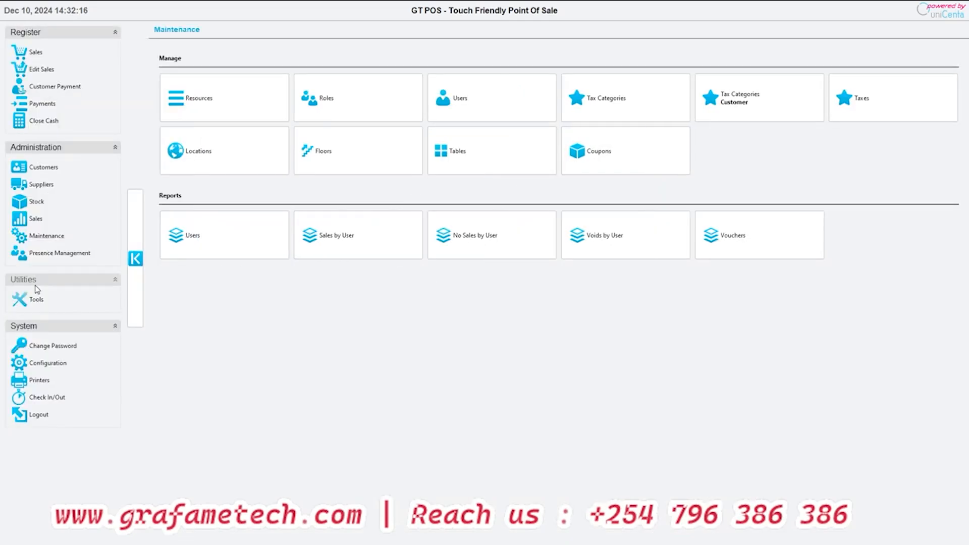
click(44, 256)
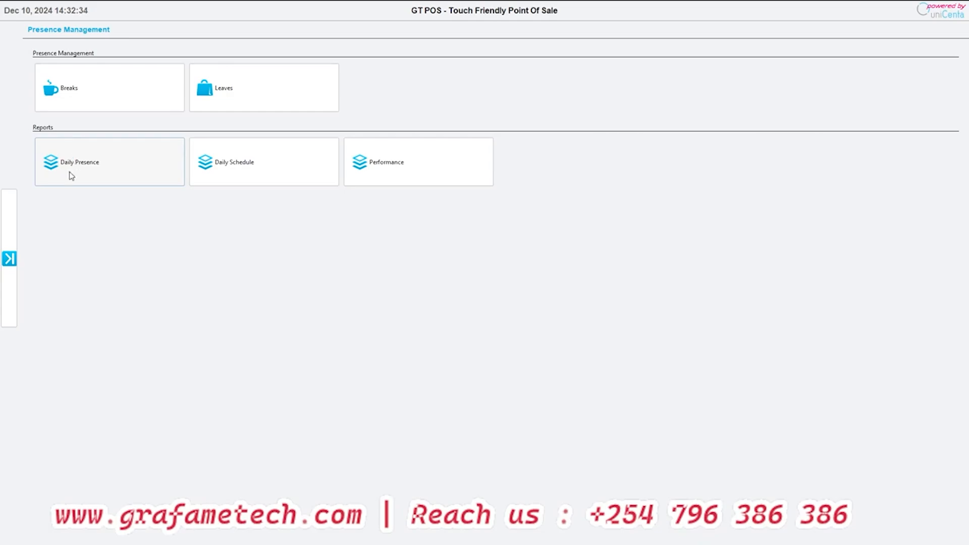
- Open the Check In/Out screen, and check the current user out and back in
click(9, 258)
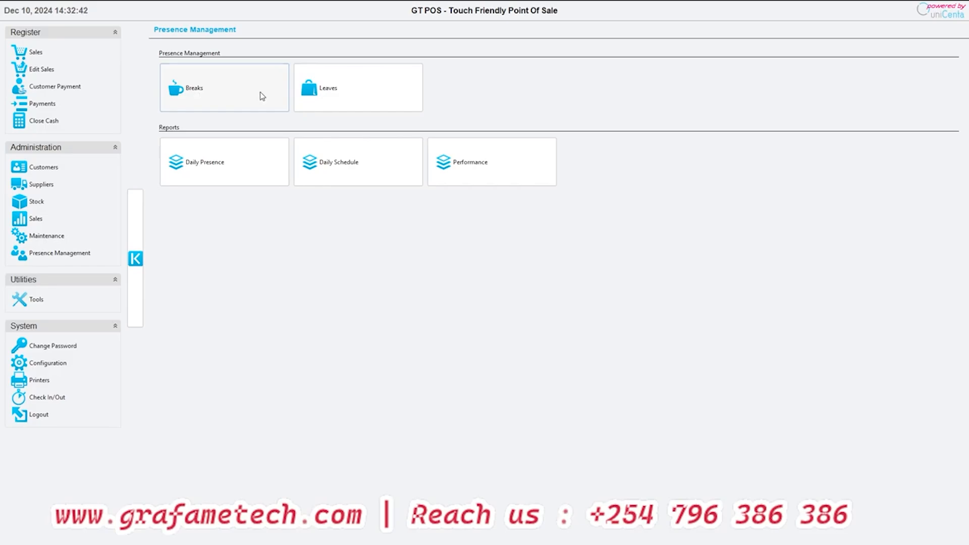
click(47, 398)
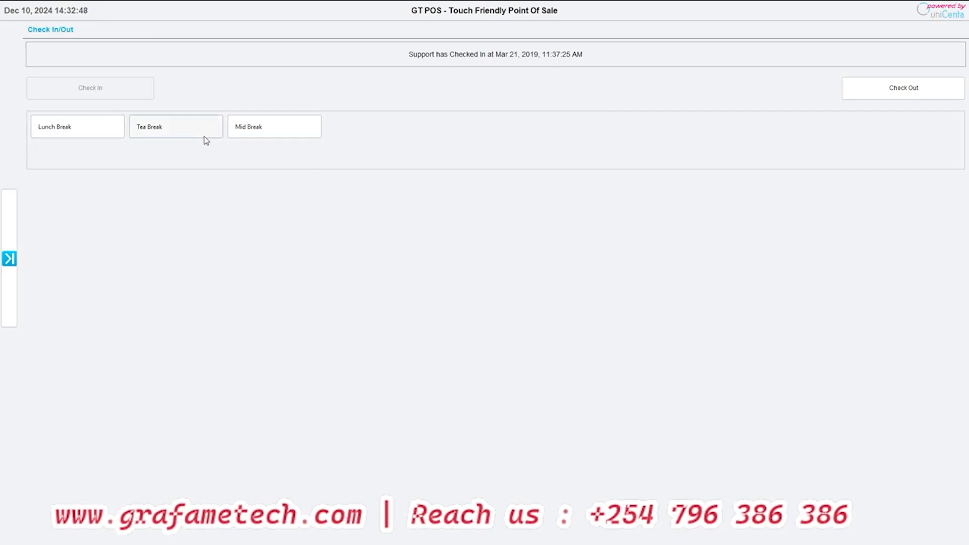
click(903, 89)
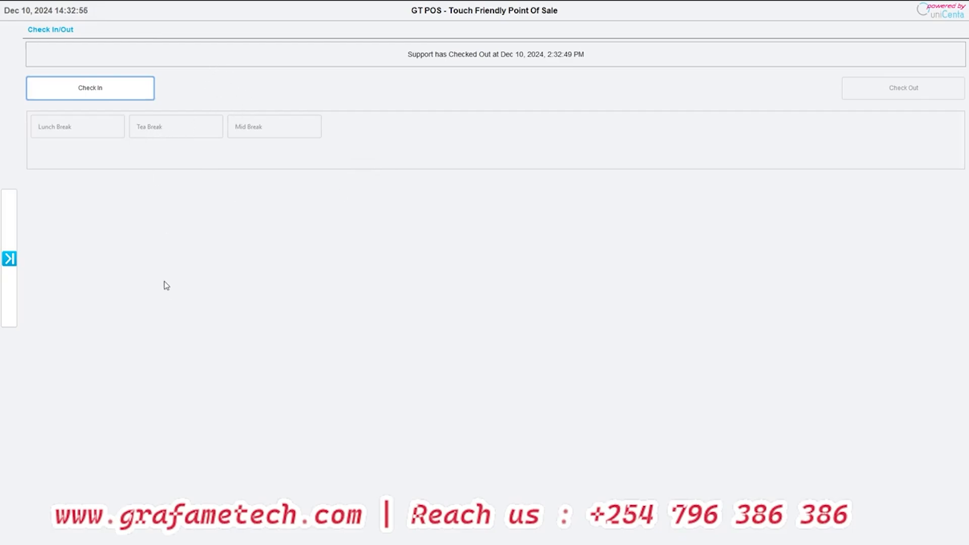
click(89, 98)
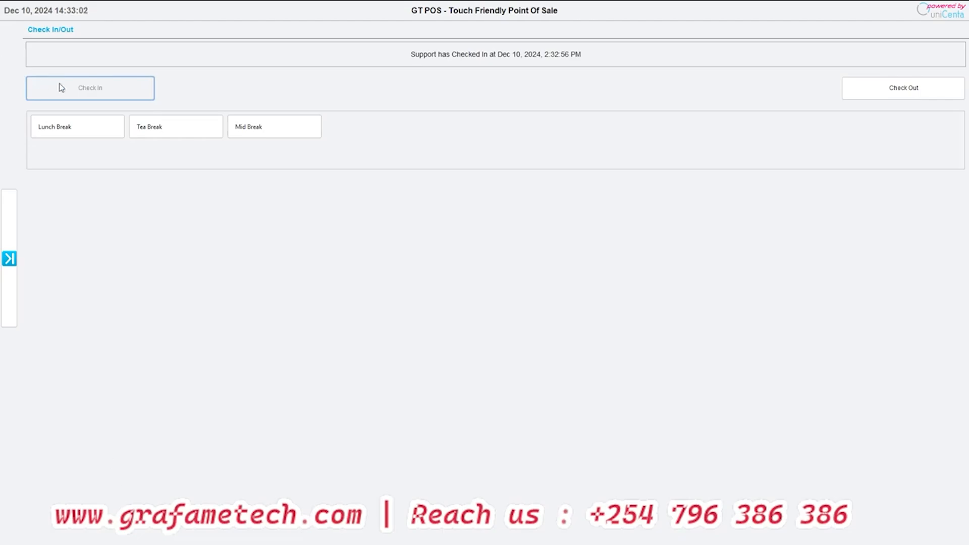
- Record a Lunch Break for the current user, check the user back in, and check the user out
click(67, 130)
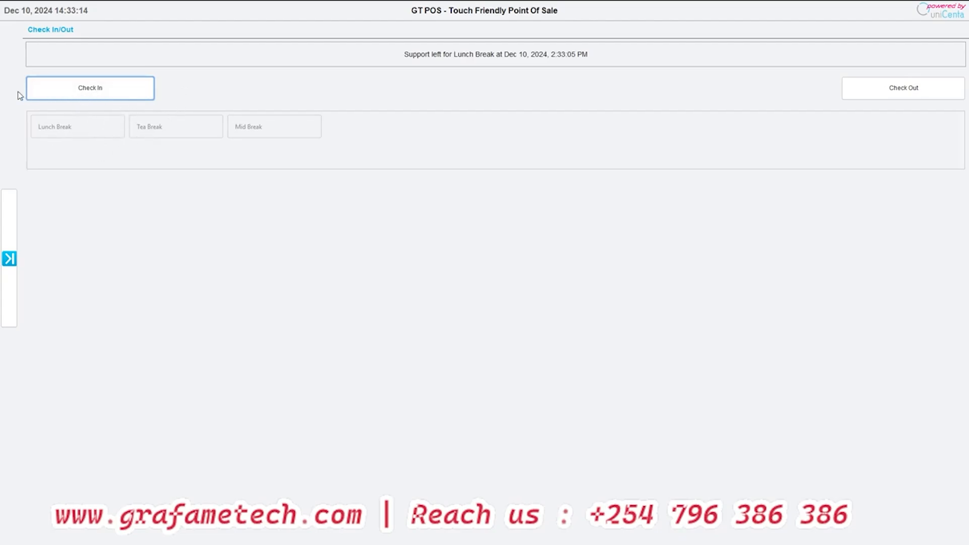
click(40, 87)
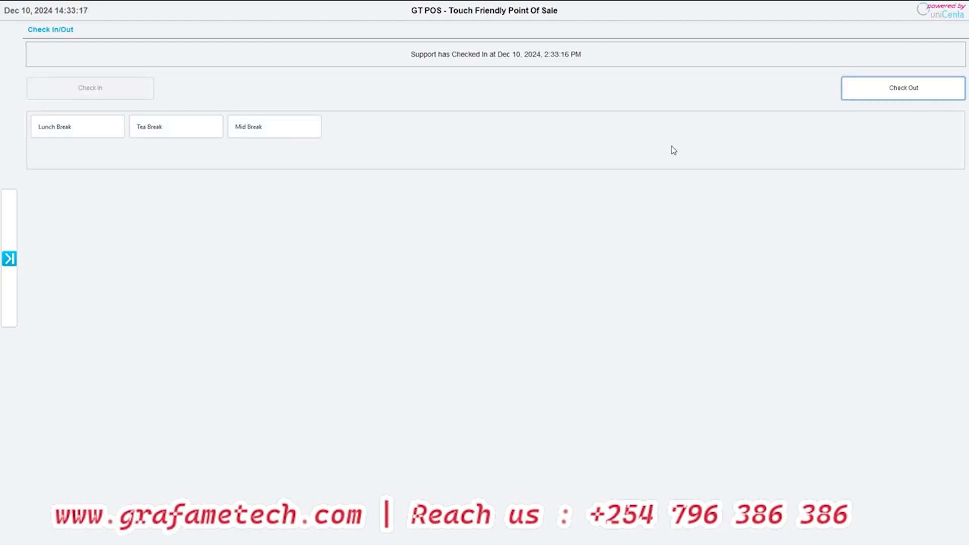
click(855, 91)
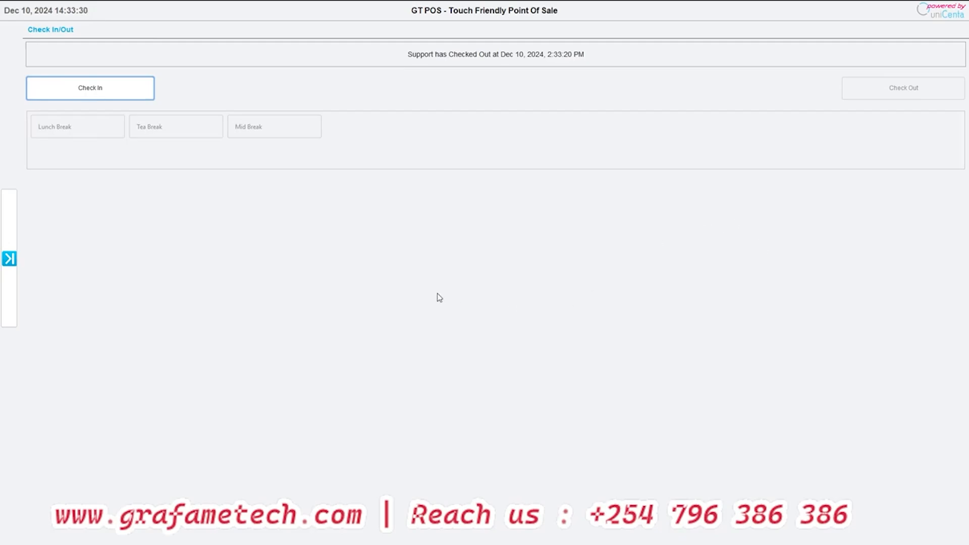
- Run the Daily Presence report in Presence Management for December 10, 2024
click(6, 268)
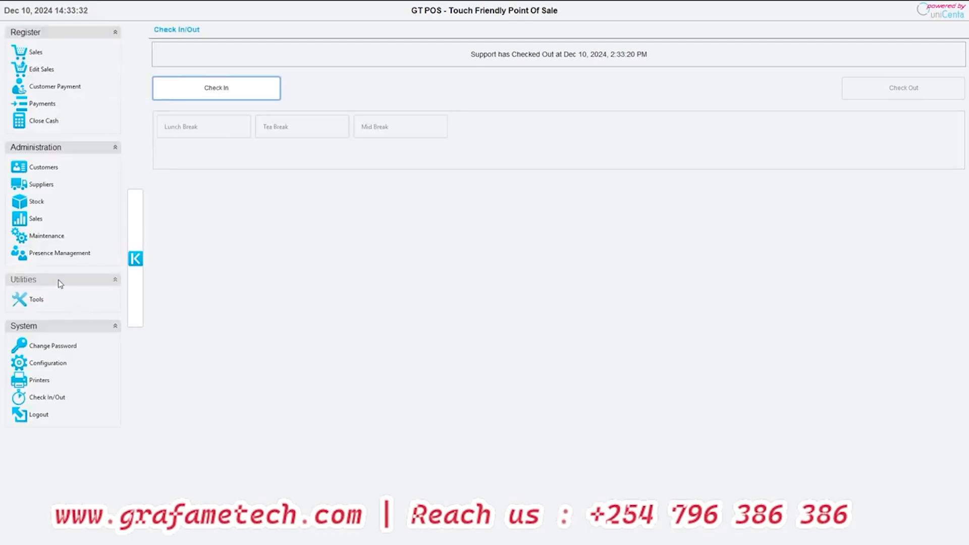
click(52, 257)
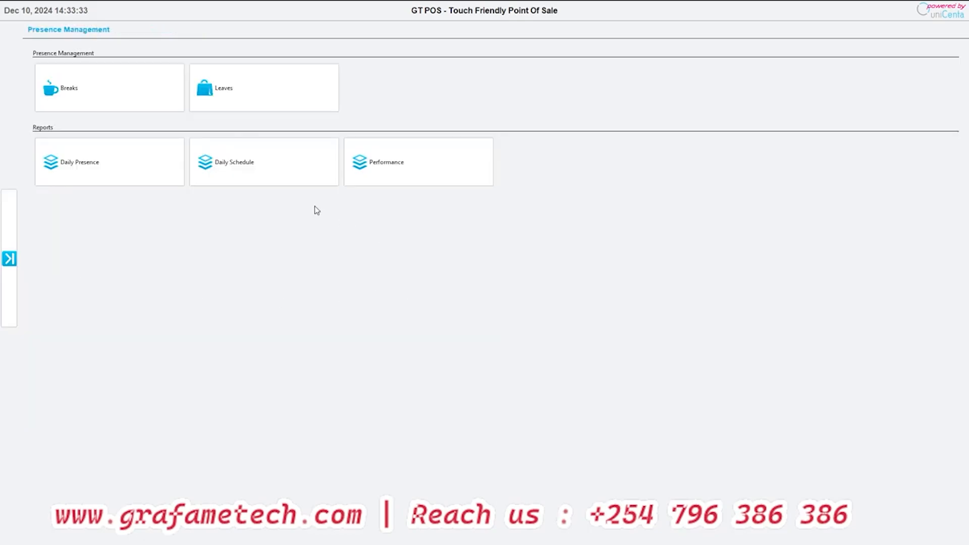
click(111, 152)
click(932, 89)
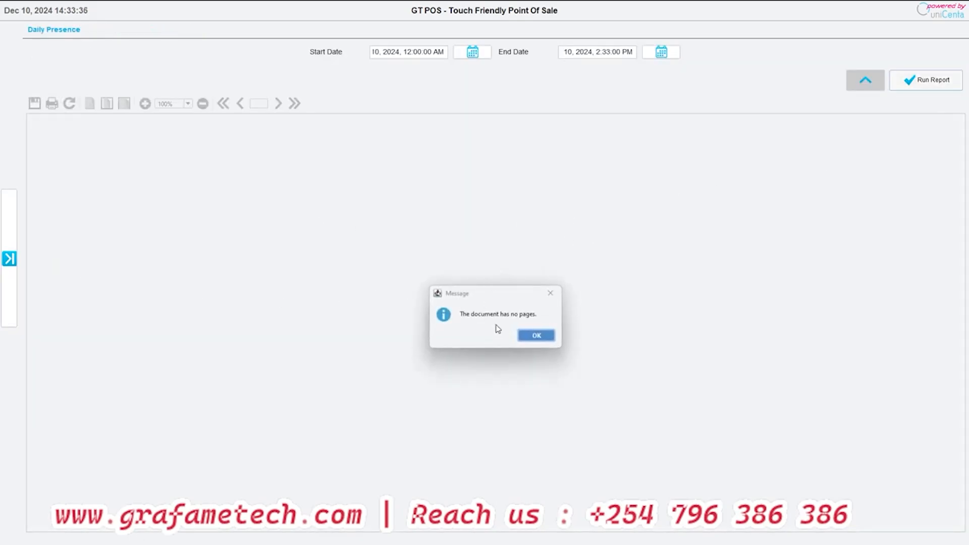
- Set the Daily Presence report's start date to December 1, 2020, and run the report again
click(865, 56)
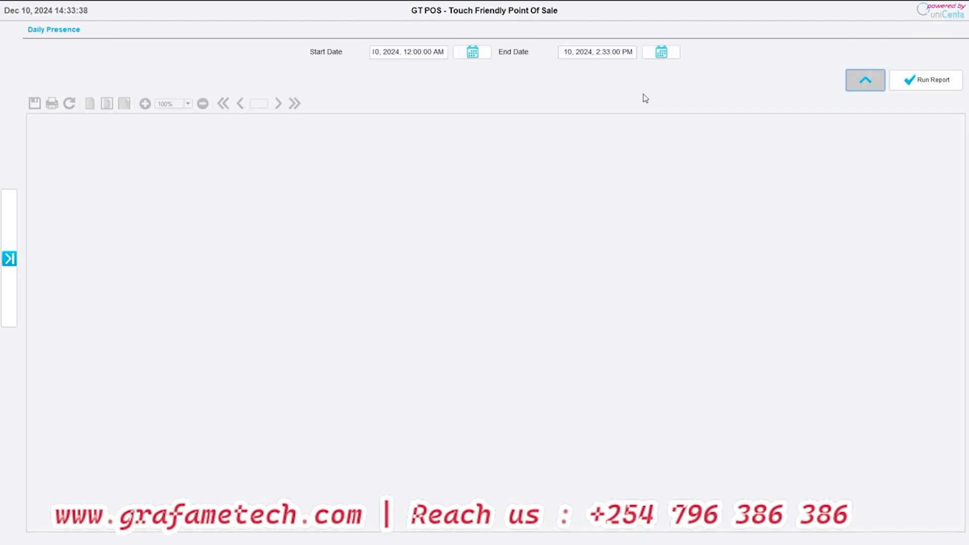
click(469, 58)
click(459, 209)
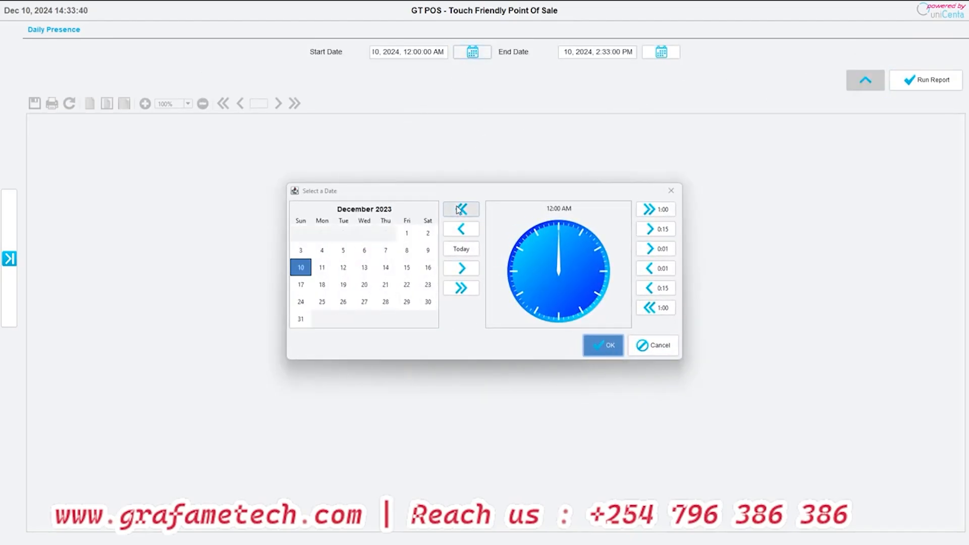
click(459, 209)
click(460, 209)
click(460, 209)
click(343, 233)
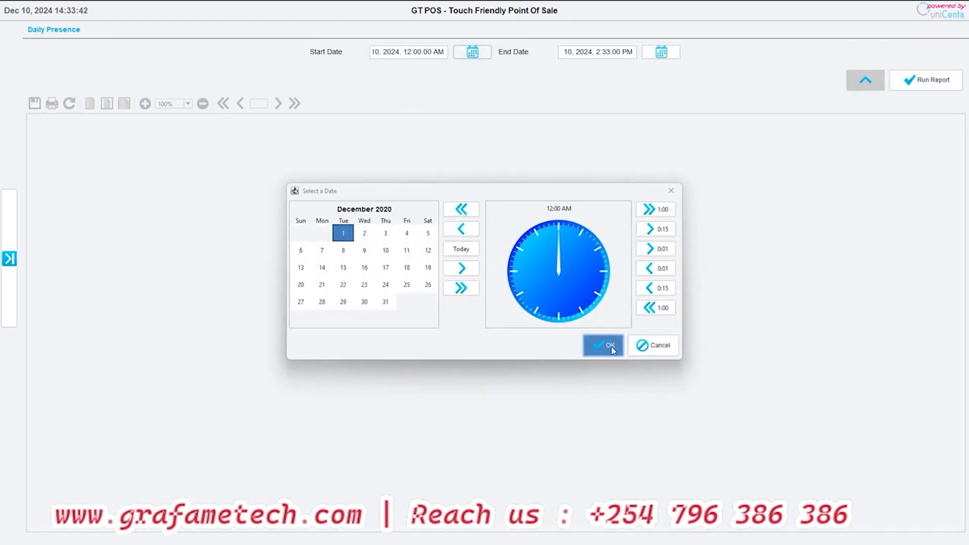
click(606, 345)
click(927, 80)
click(532, 337)
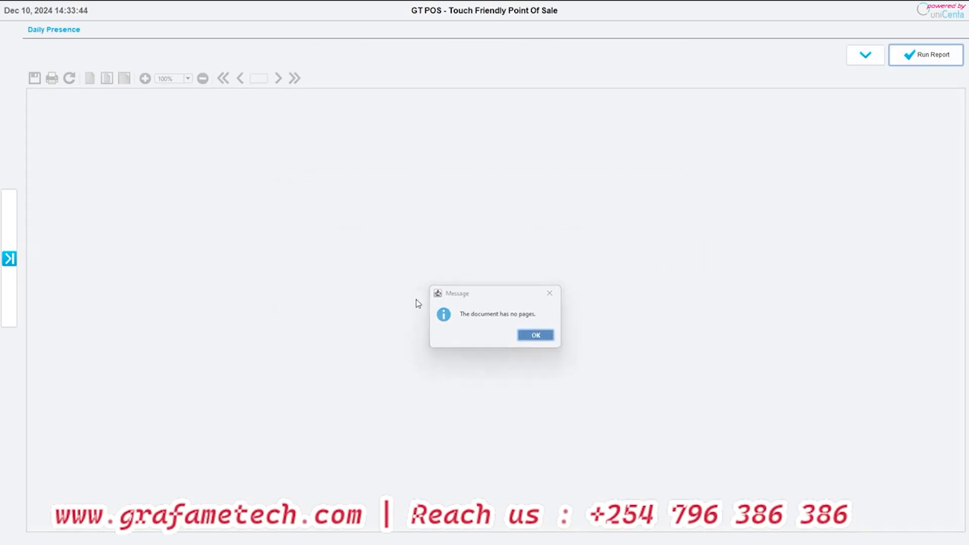
- Run the Performance report in Presence Management for December 10, 2024
click(4, 259)
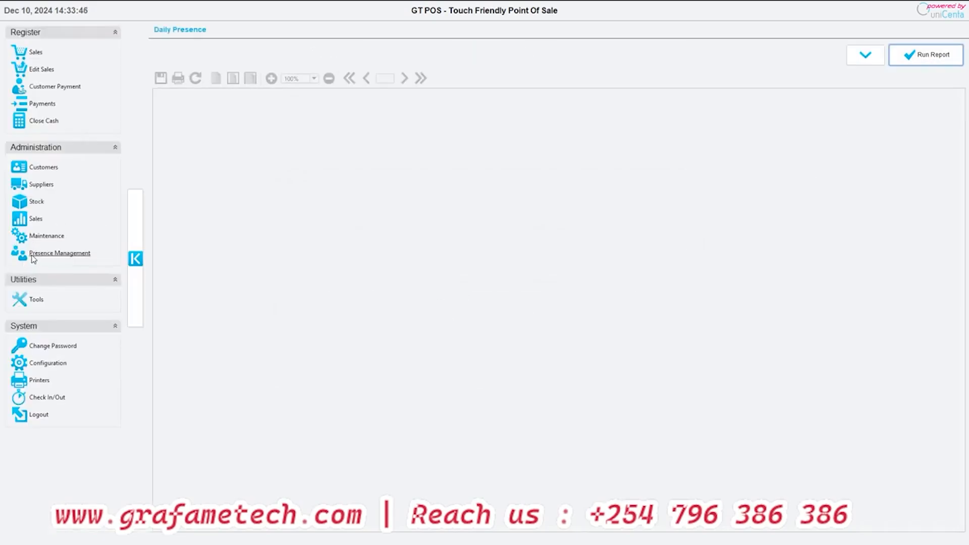
click(32, 257)
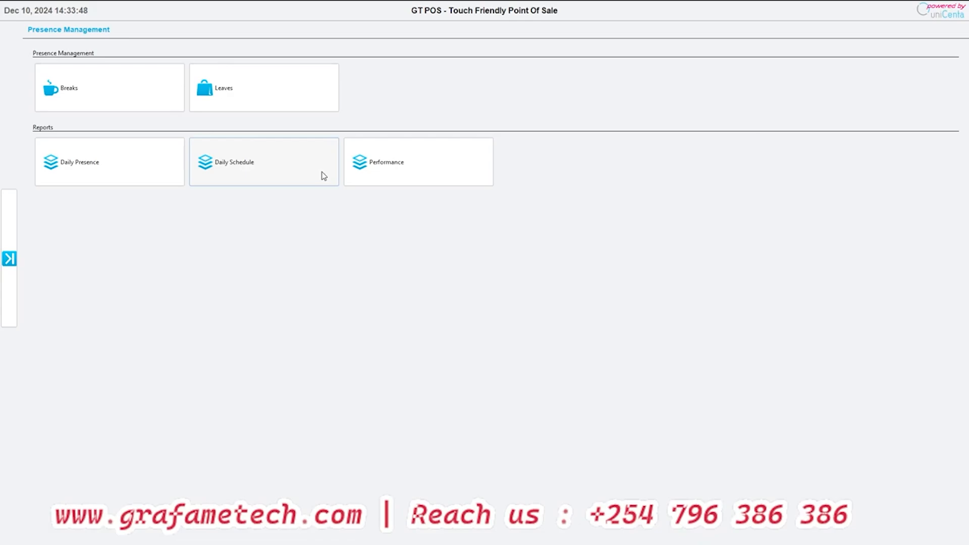
click(379, 175)
click(918, 79)
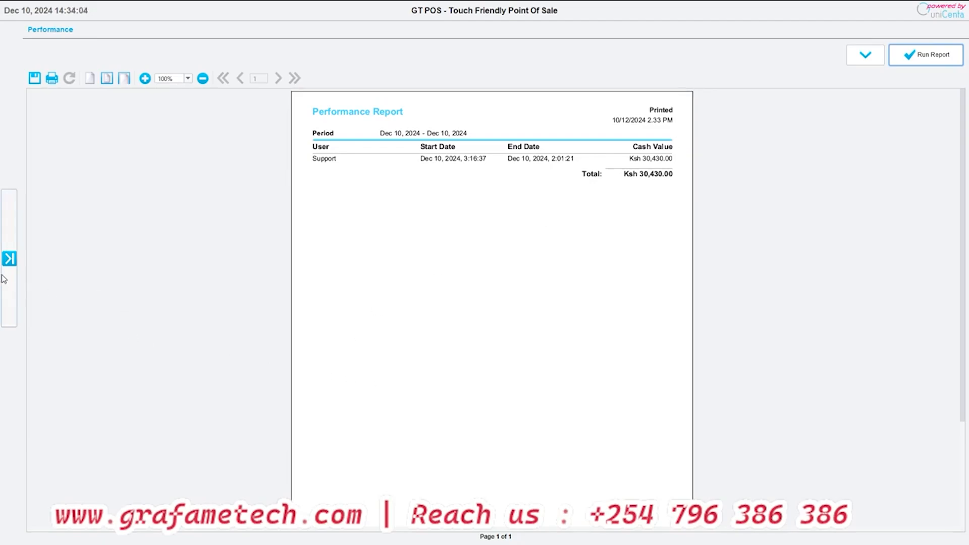
- Return to the Presence Management overview, and open the Tools overview with the CSV imports and import reports
click(9, 258)
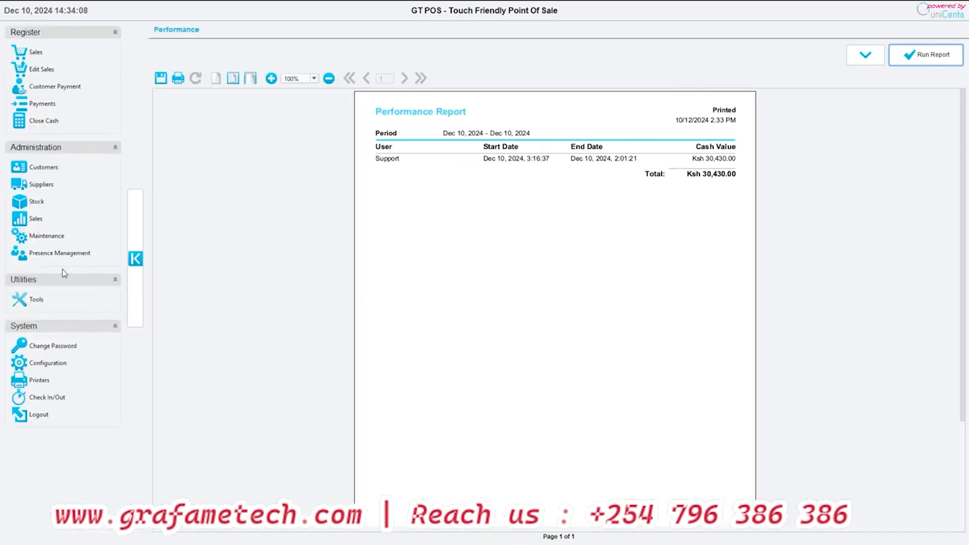
click(36, 255)
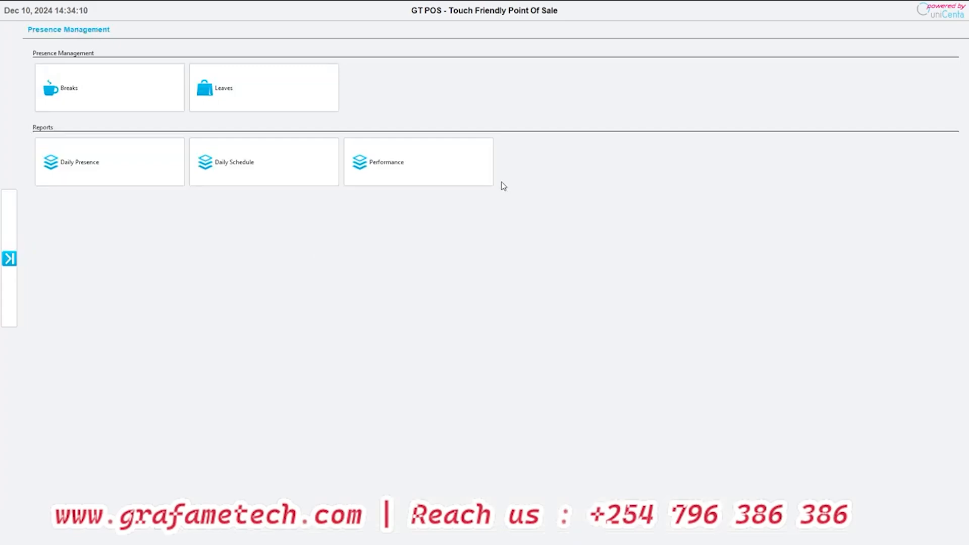
click(3, 256)
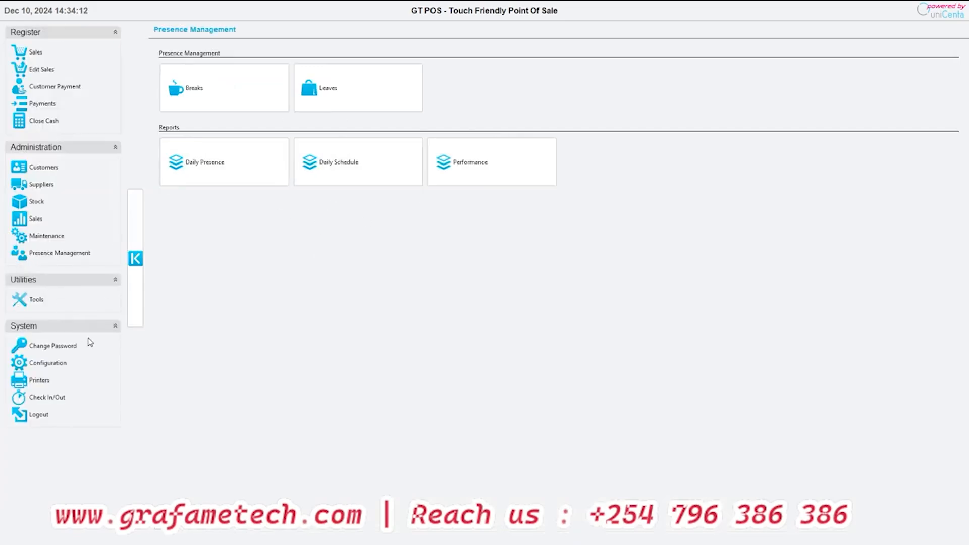
click(33, 299)
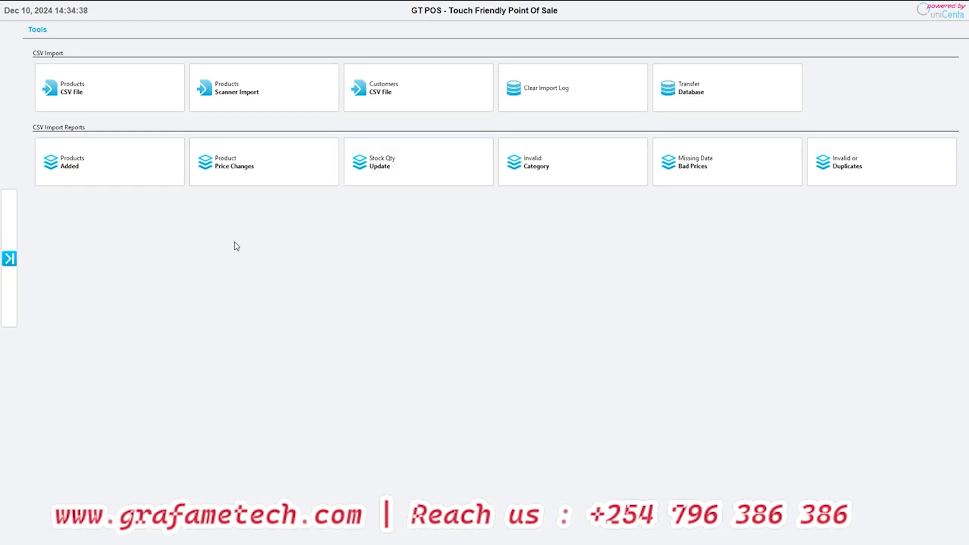
- View the Change Password prompt for the old password, and cancel it
click(9, 288)
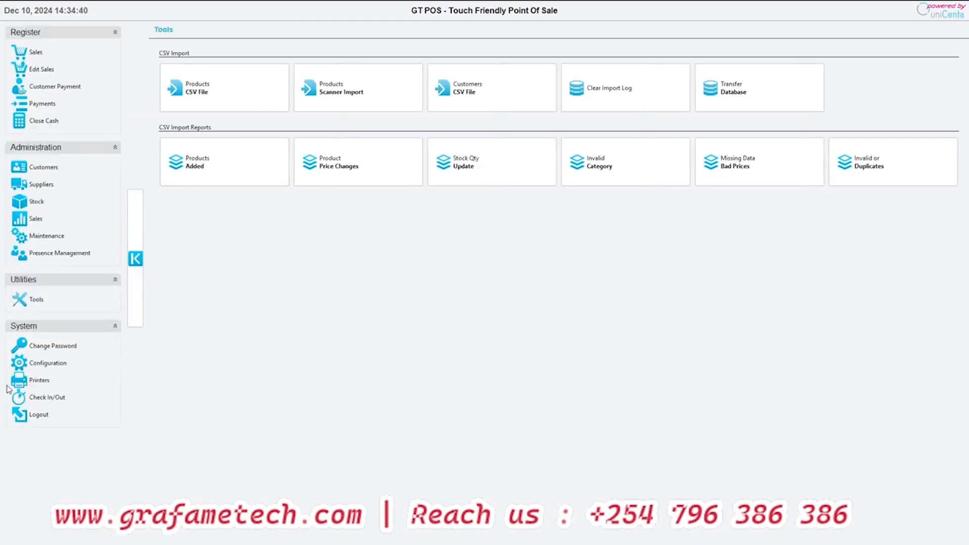
click(41, 347)
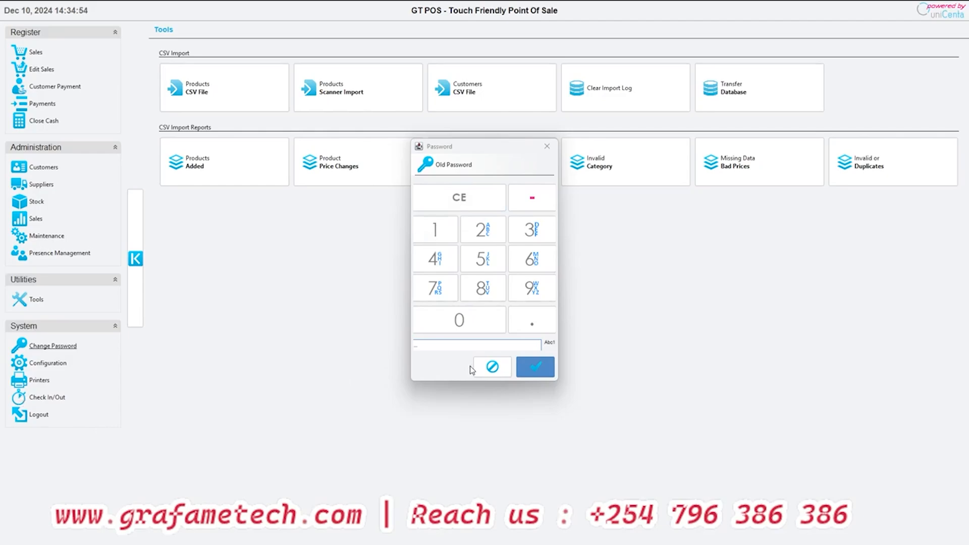
click(491, 367)
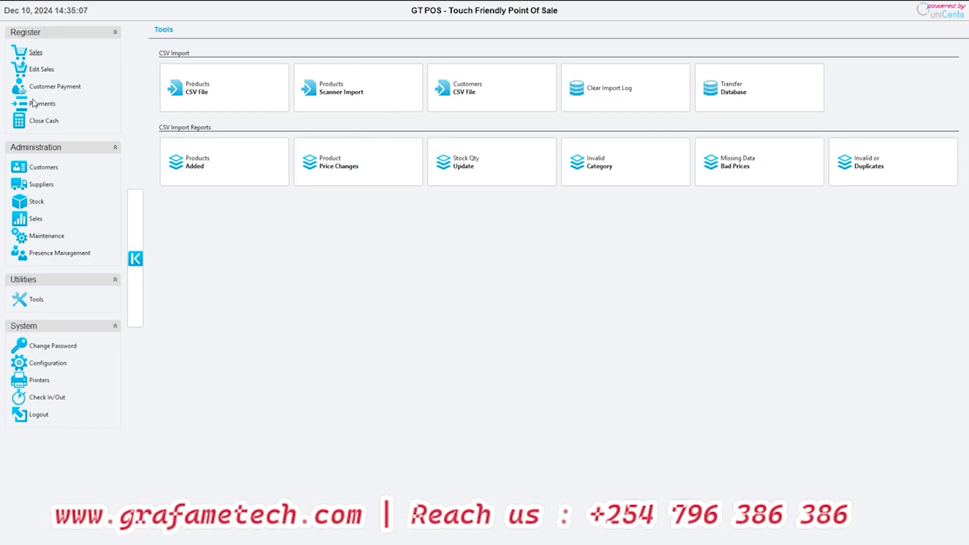
- Open Table 1 of the Main Bar for a sale, and show the BEERS category
click(35, 53)
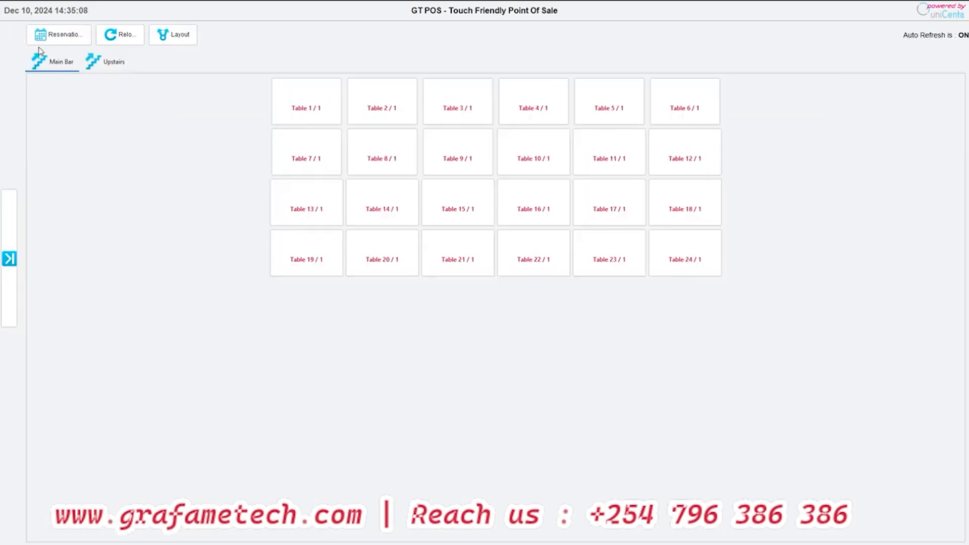
click(312, 124)
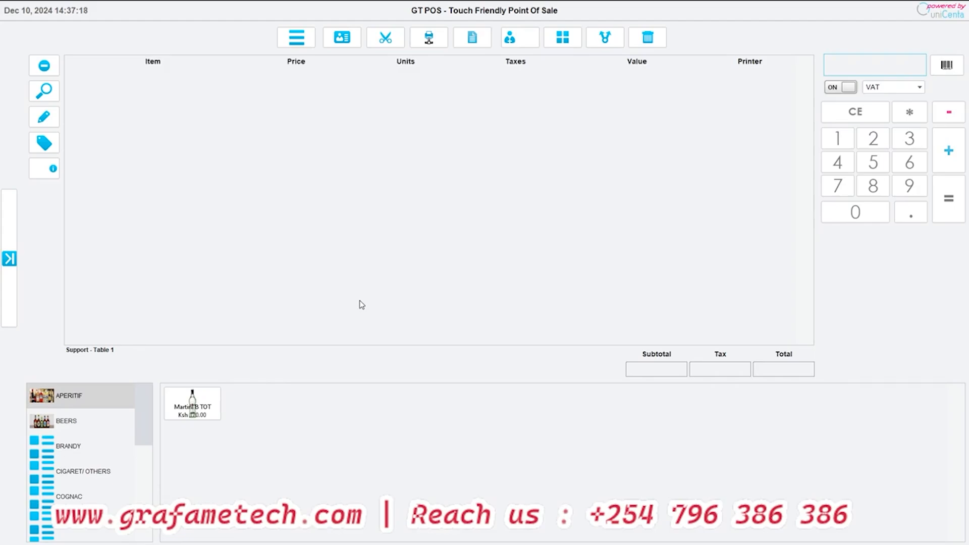
click(94, 428)
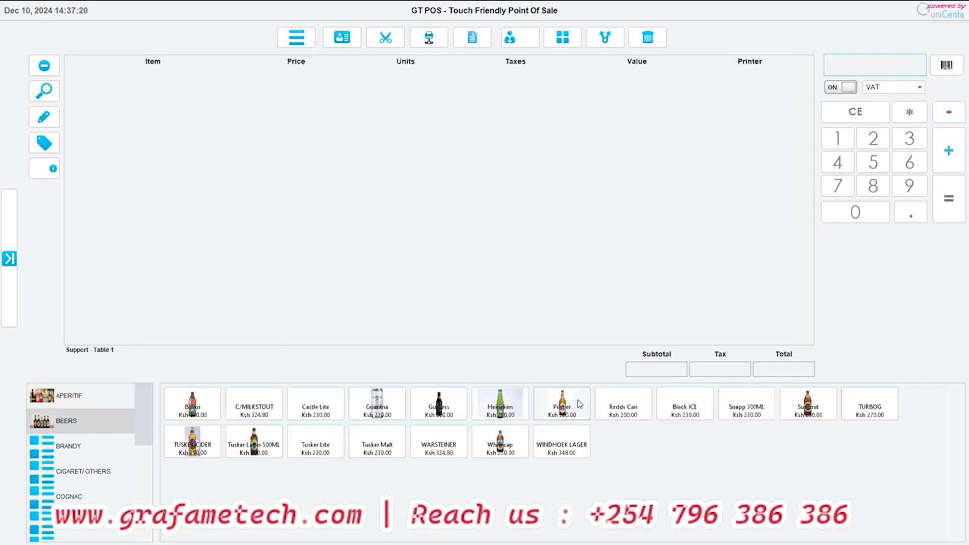